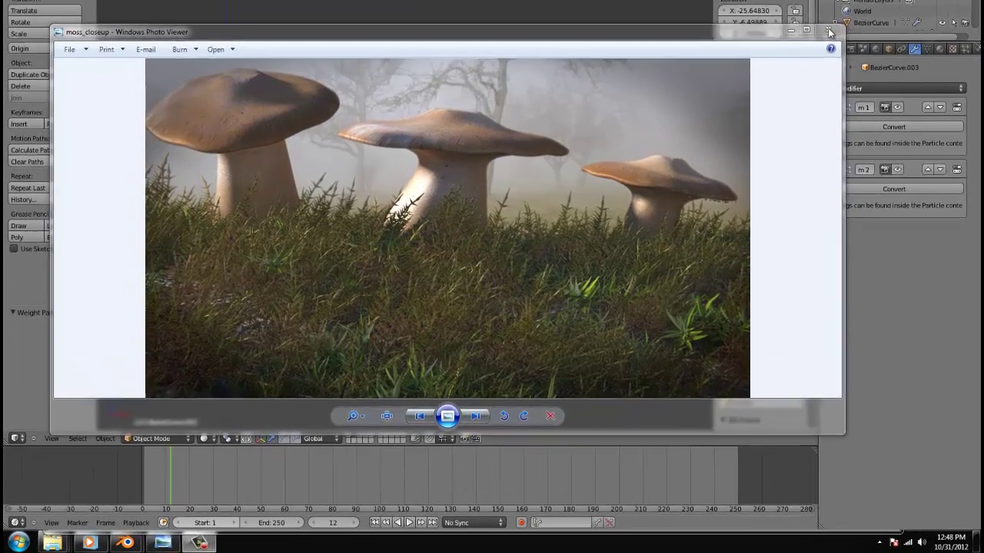
# Step: Open the tutorial_7 folder and examine the moss reference photos DSC_0088 and DSC_0124
pyautogui.click(797, 79)
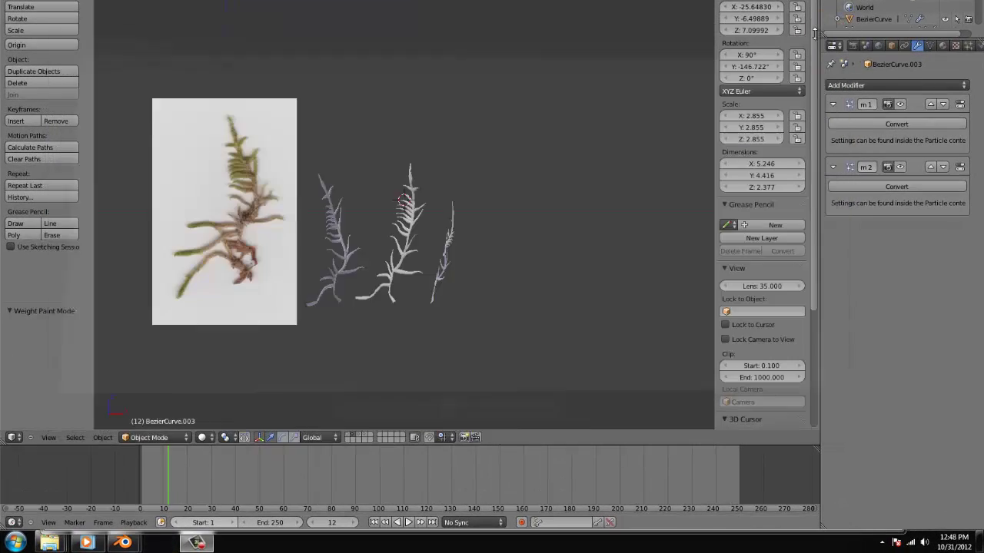
pyautogui.moveTo(49, 541)
pyautogui.click(61, 484)
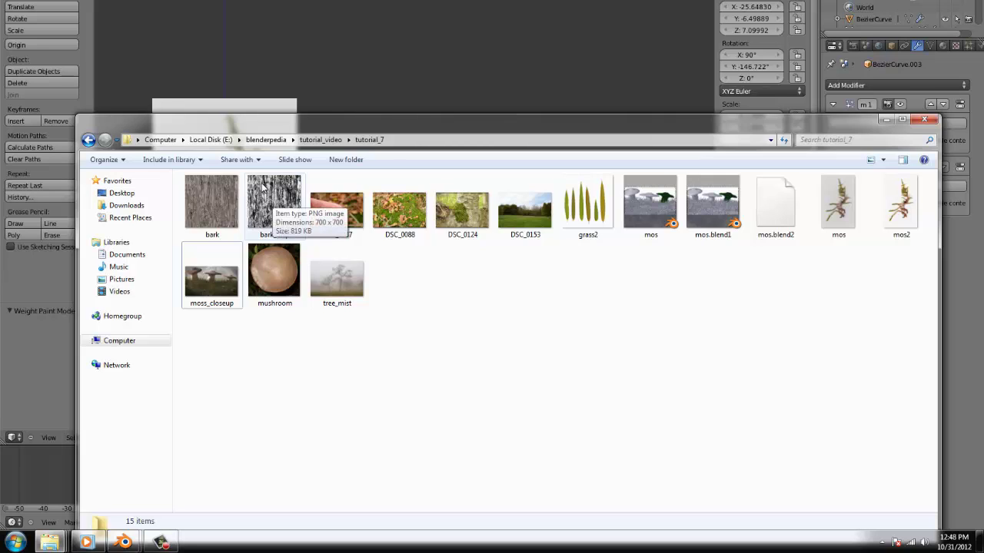
pyautogui.click(837, 211)
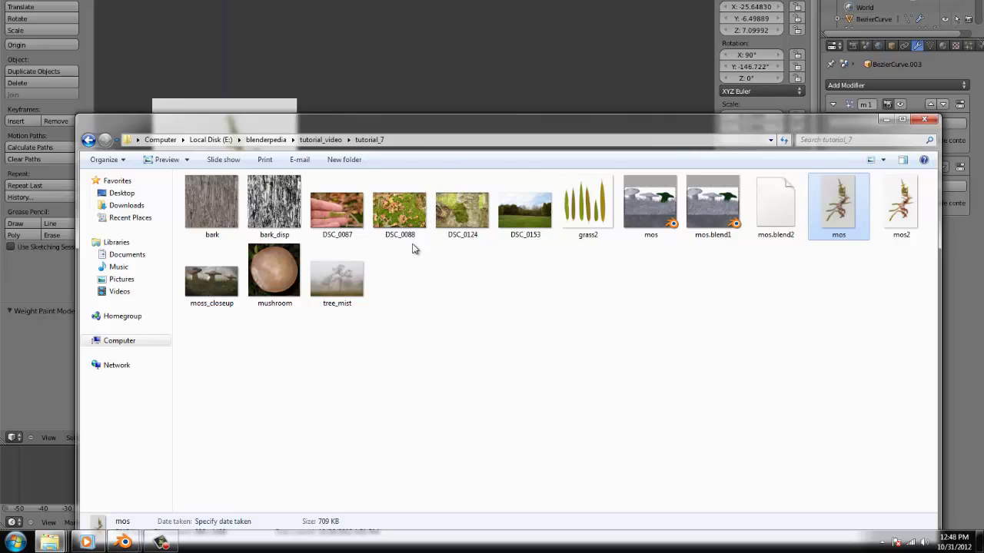
pyautogui.doubleClick(399, 218)
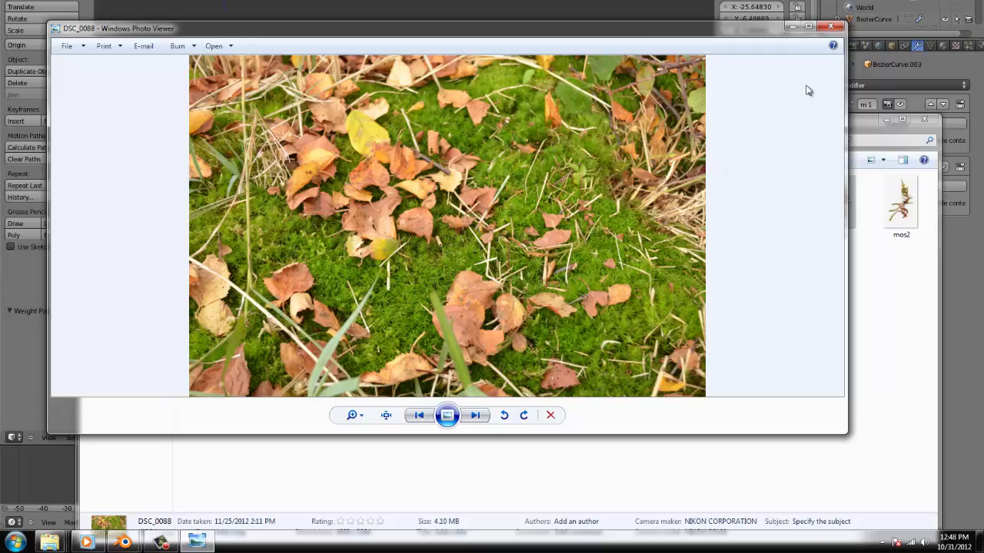
pyautogui.click(830, 26)
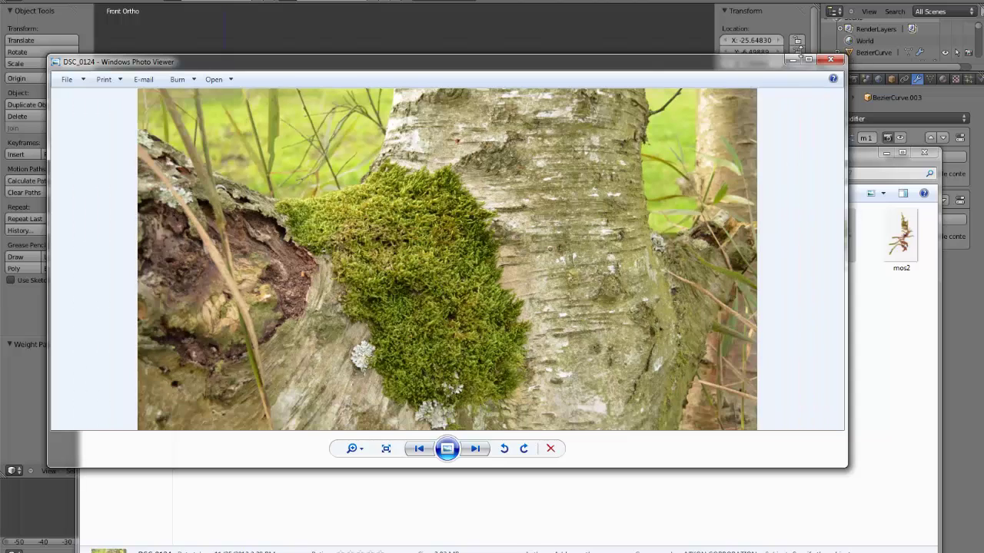
pyautogui.click(836, 60)
# Step: Examine the mos scan up close and the DSC_0087 photo for the shape of a single moss sprig
pyautogui.doubleClick(840, 235)
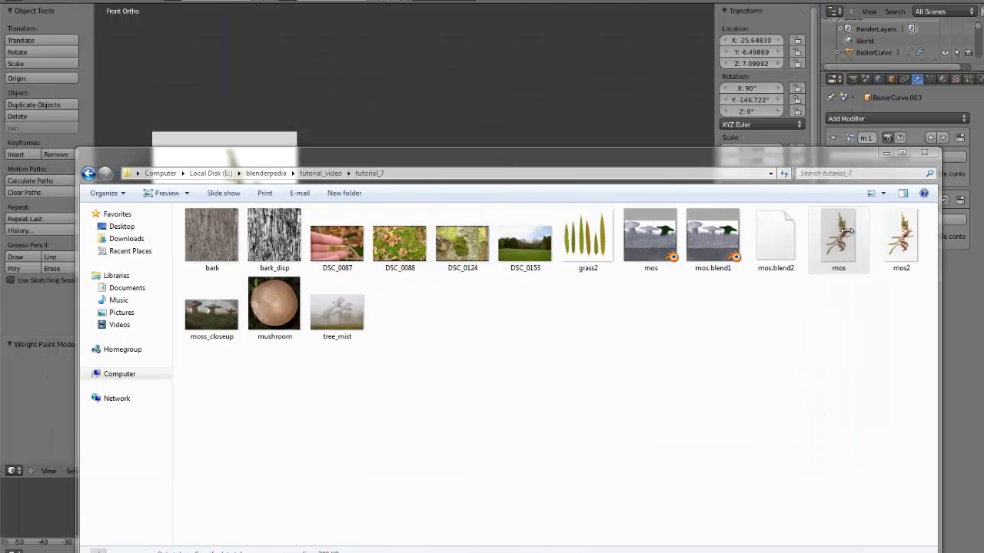
pyautogui.scroll(5, 587, 223)
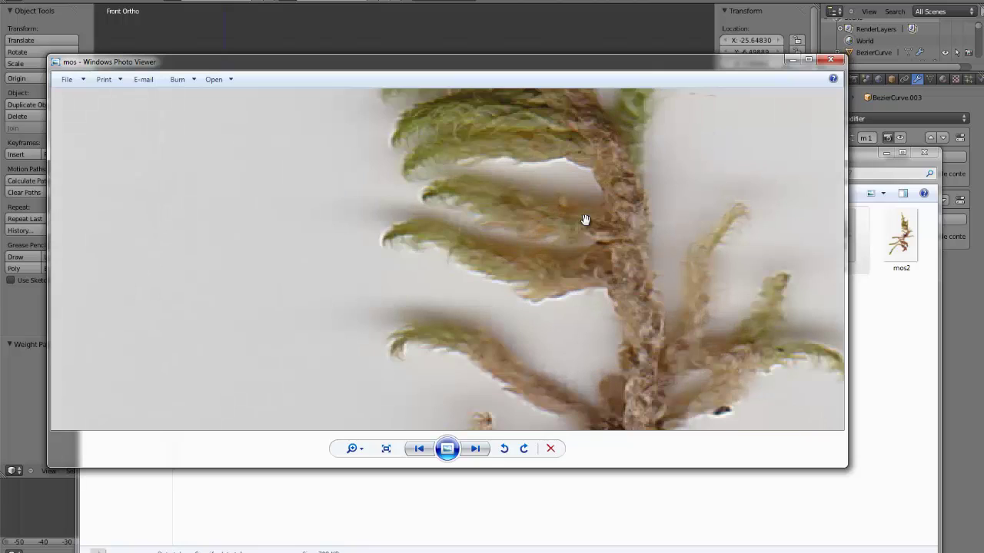
pyautogui.click(830, 59)
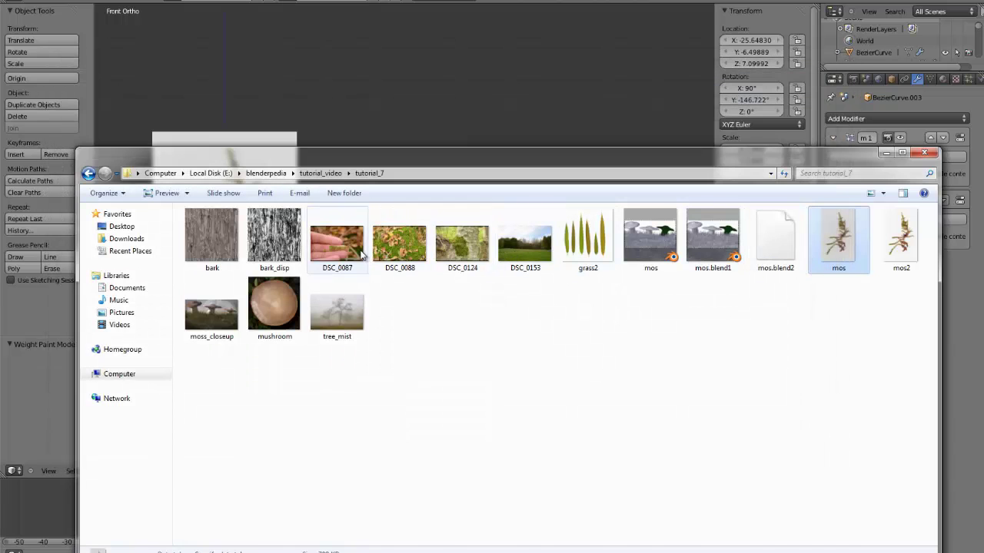
pyautogui.doubleClick(337, 243)
pyautogui.scroll(2, 560, 328)
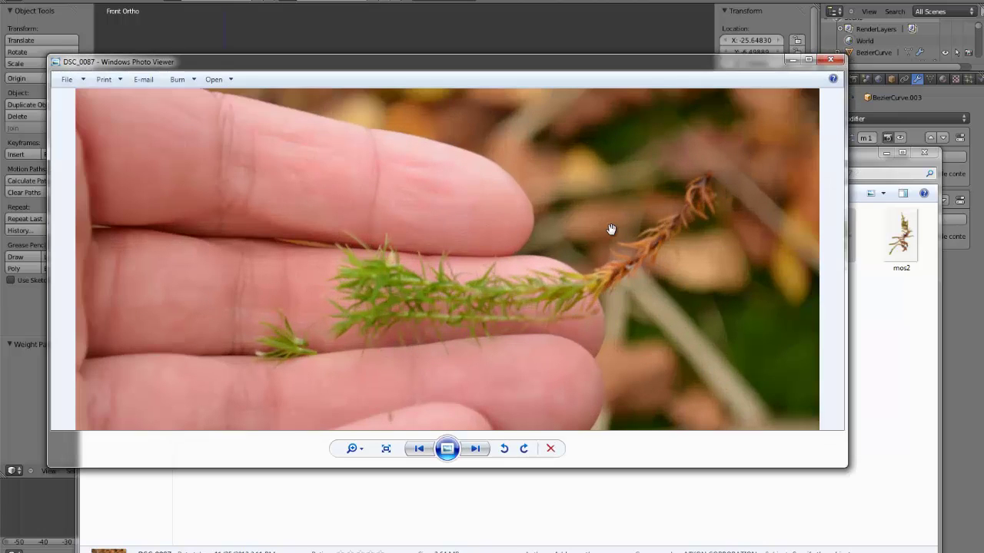
pyautogui.scroll(-1, 609, 231)
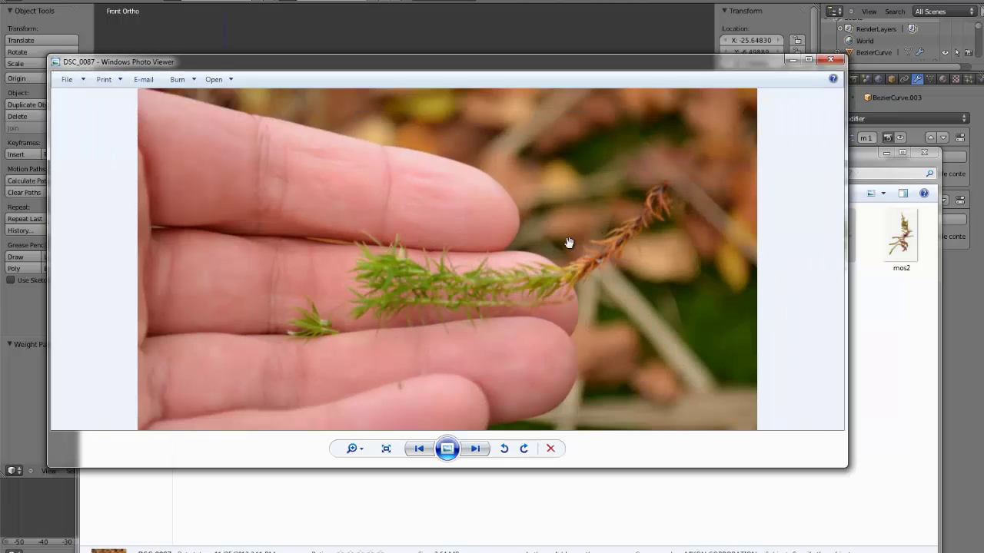
pyautogui.click(830, 60)
pyautogui.click(621, 362)
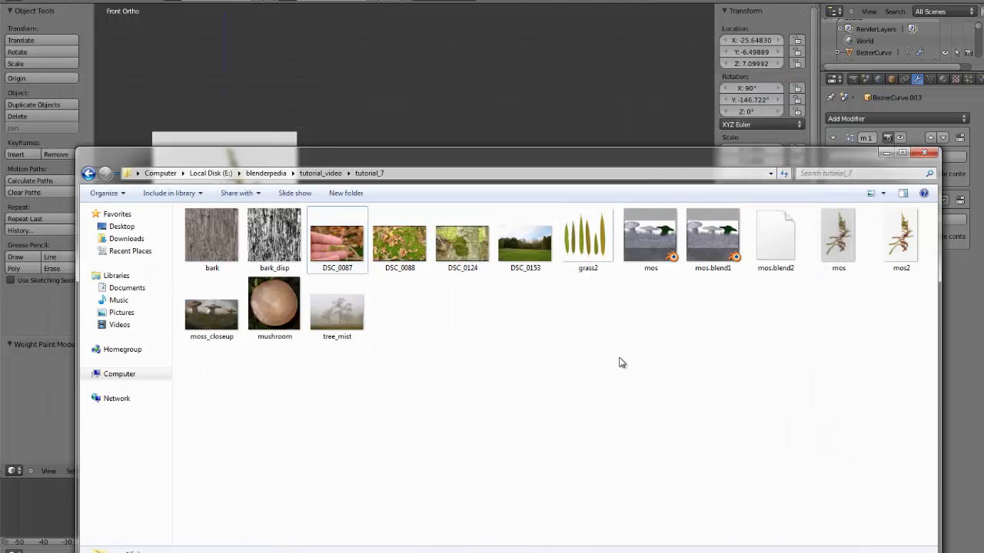
# Step: Switch to Blender and compare the finished moss mesh nearest the reference image with the scanned sprig
pyautogui.click(498, 55)
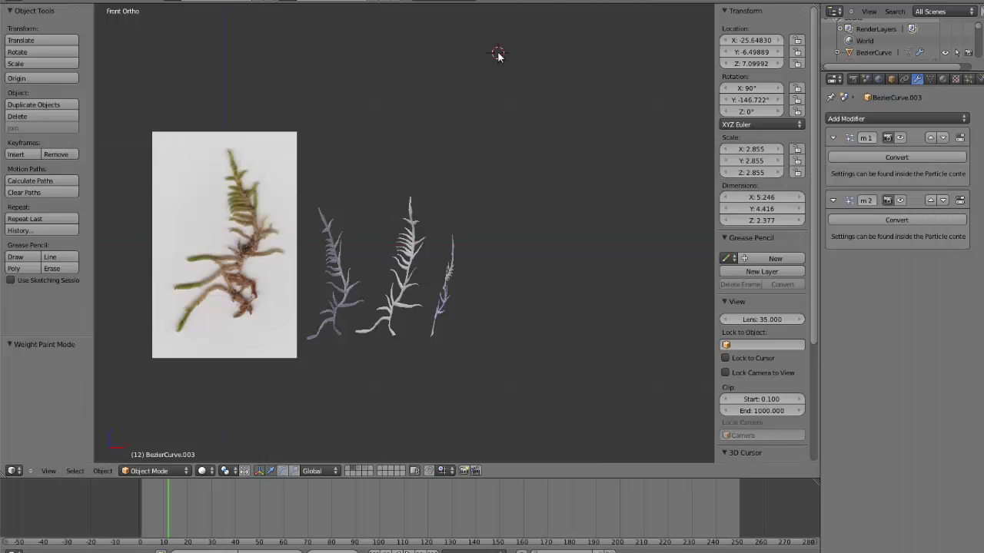
pyautogui.hotkey('alt', 'Home')
pyautogui.scroll(4, 276, 249)
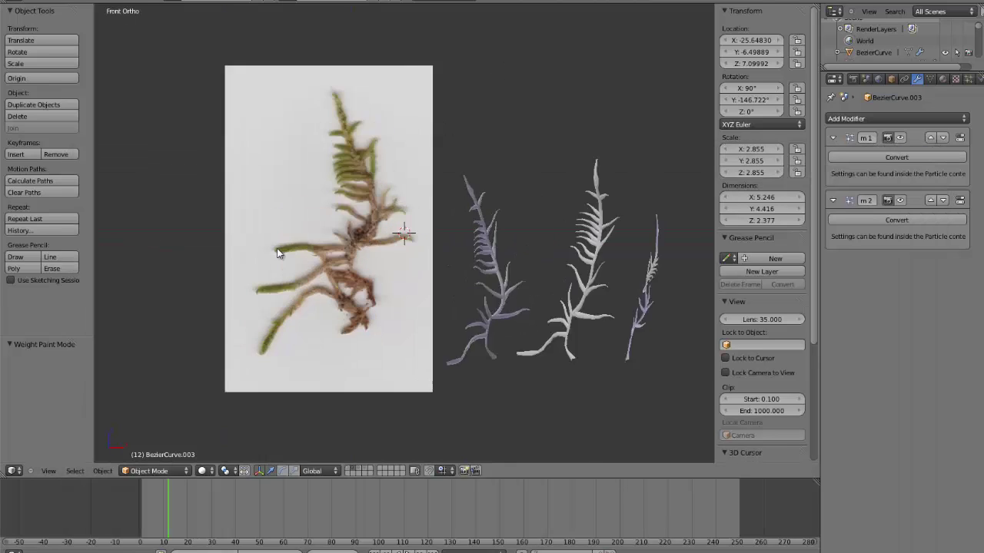
pyautogui.scroll(-2, 384, 315)
pyautogui.rightClick(511, 306)
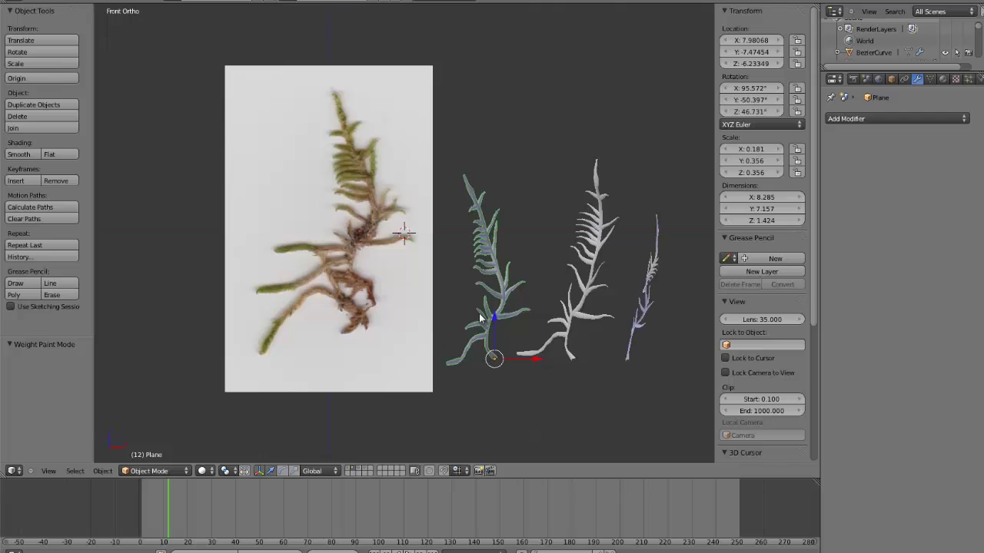
pyautogui.scroll(2, 368, 262)
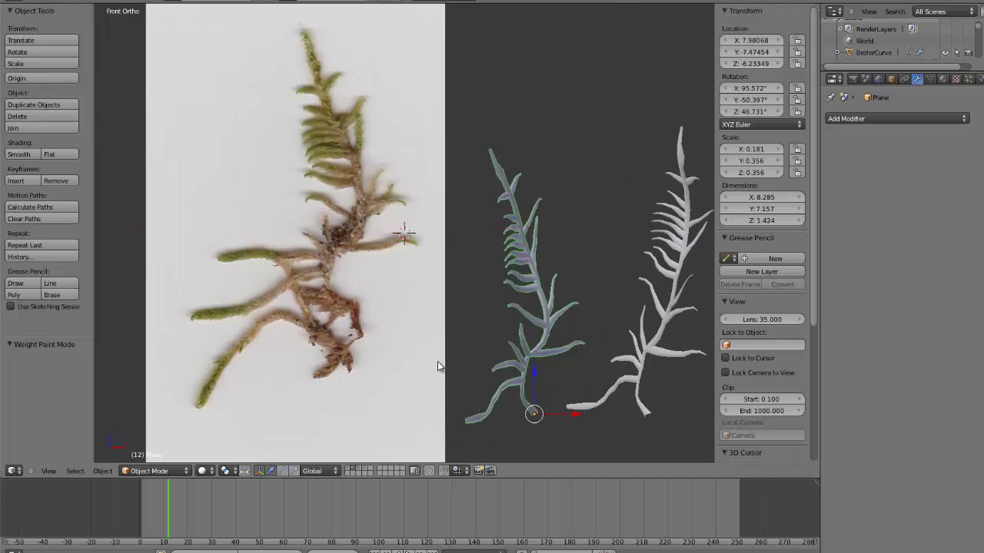
# Step: Add a mesh plane and set its X rotation to 90° so that it faces the front view
pyautogui.hotkey('shift', 'a')
pyautogui.moveTo(80, 7)
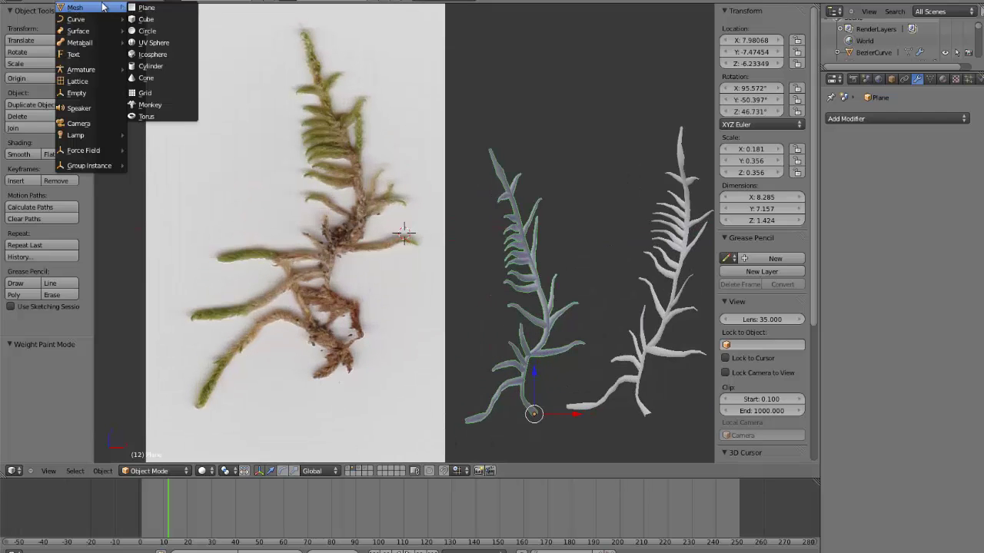
pyautogui.click(146, 7)
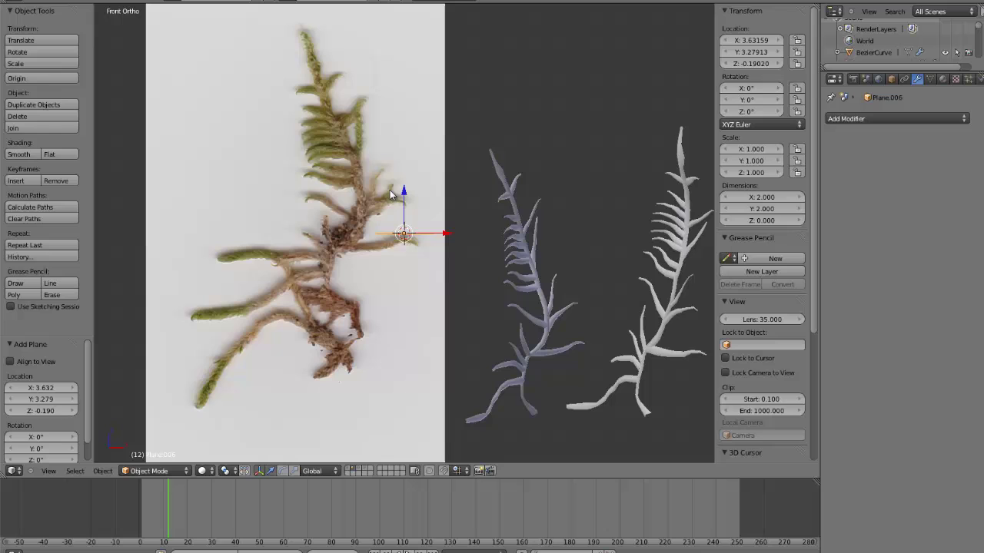
pyautogui.click(742, 88)
pyautogui.write('90')
pyautogui.press('Return')
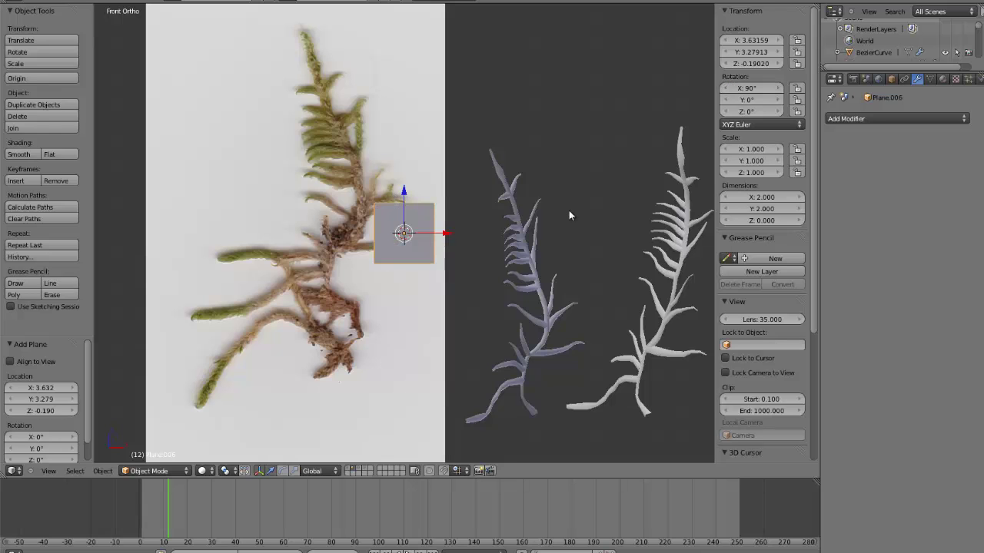
# Step: Move the plane to the base of the sprig's stem in the reference image and shrink it to the stem's width
pyautogui.scroll(3, 571, 215)
pyautogui.press('g')
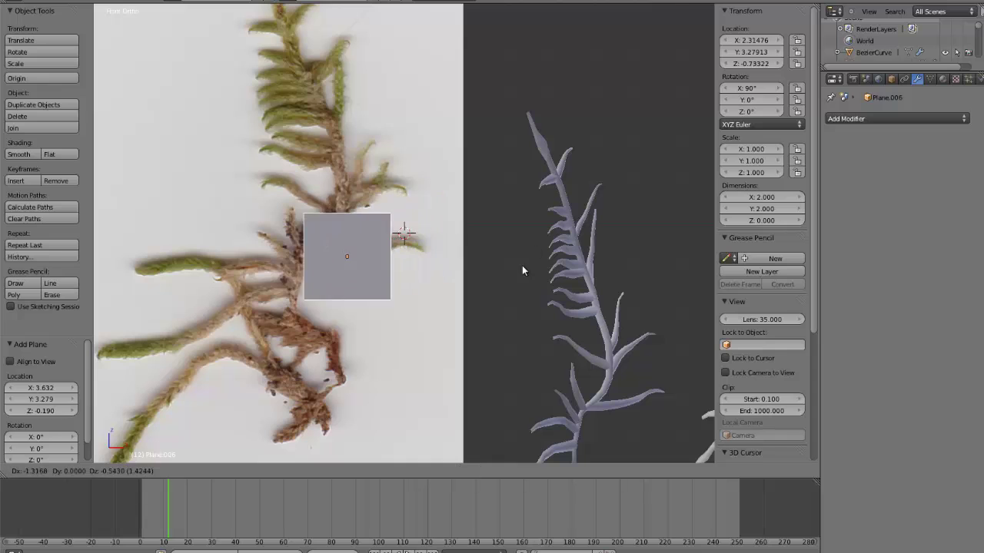
pyautogui.click(481, 338)
pyautogui.press('s')
pyautogui.click(384, 363)
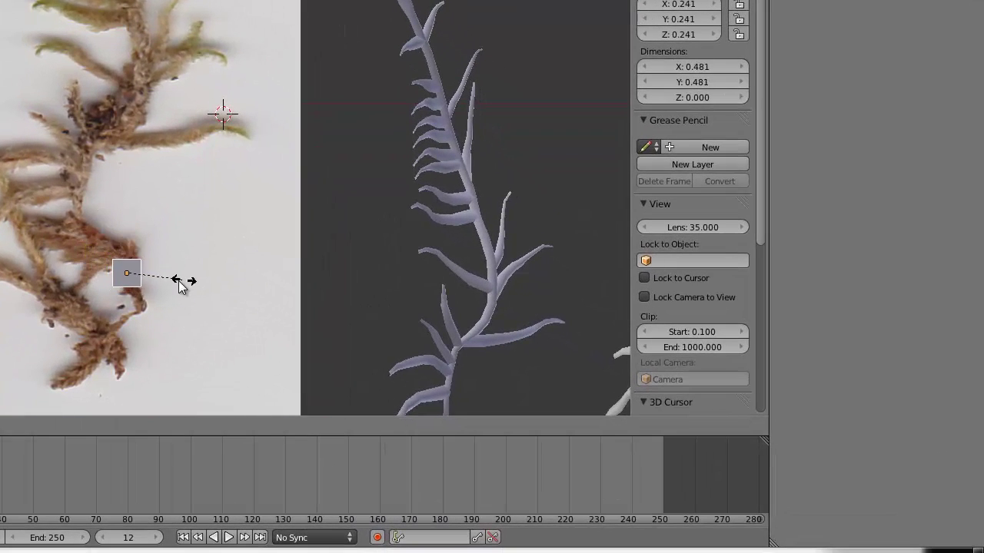
pyautogui.click(182, 282)
# Step: In Edit Mode, narrow the plane's upper edge, then extrude and rotate it to follow the stem's first bend
pyautogui.press('Tab')
pyautogui.press('s')
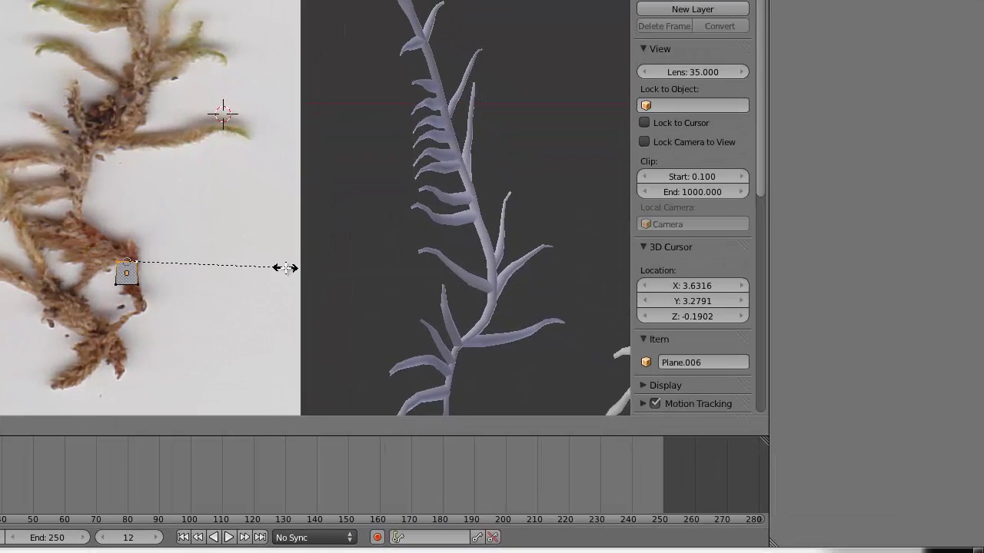
pyautogui.click(284, 259)
pyautogui.press('o')
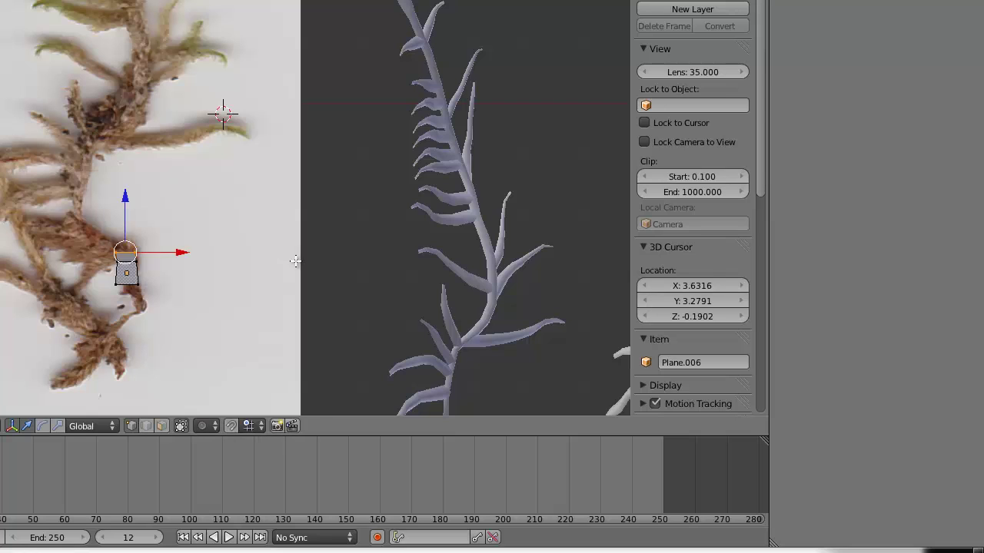
pyautogui.press('r')
pyautogui.click(288, 175)
pyautogui.press('g')
pyautogui.click(272, 173)
# Step: Extrude the strip's end edge along the curved lower stem up to where the side branches meet
pyautogui.press('e')
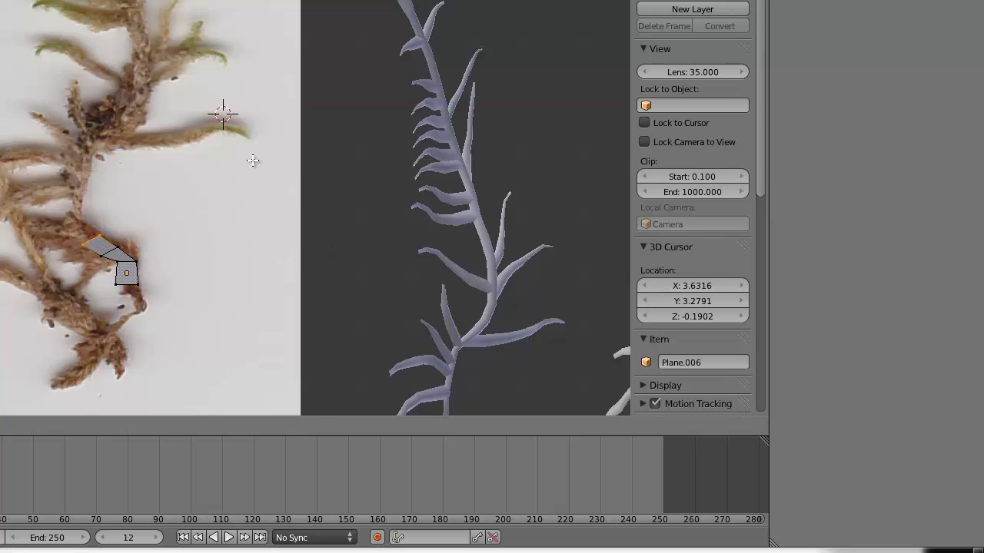
pyautogui.click(244, 162)
pyautogui.press('e')
pyautogui.click(228, 142)
pyautogui.press('e')
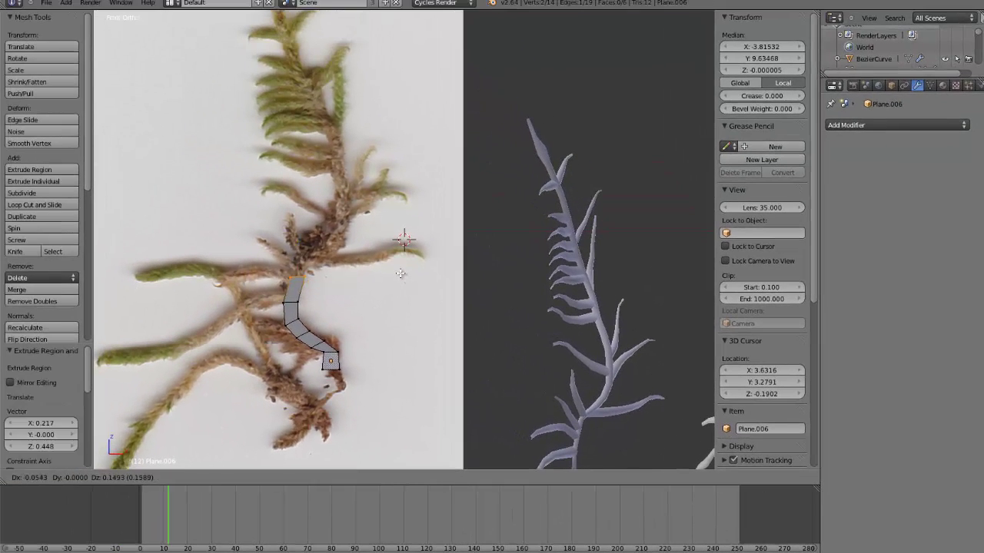
pyautogui.click(401, 274)
# Step: Start the Screencast Keys display in the viewport
pyautogui.scroll(-8, 775, 435)
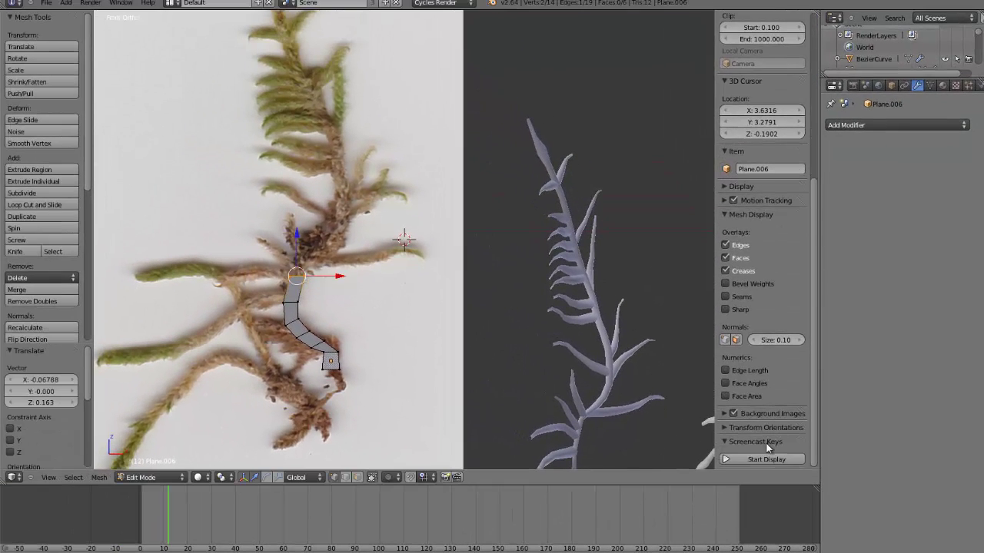
pyautogui.click(767, 459)
pyautogui.scroll(-3, 786, 435)
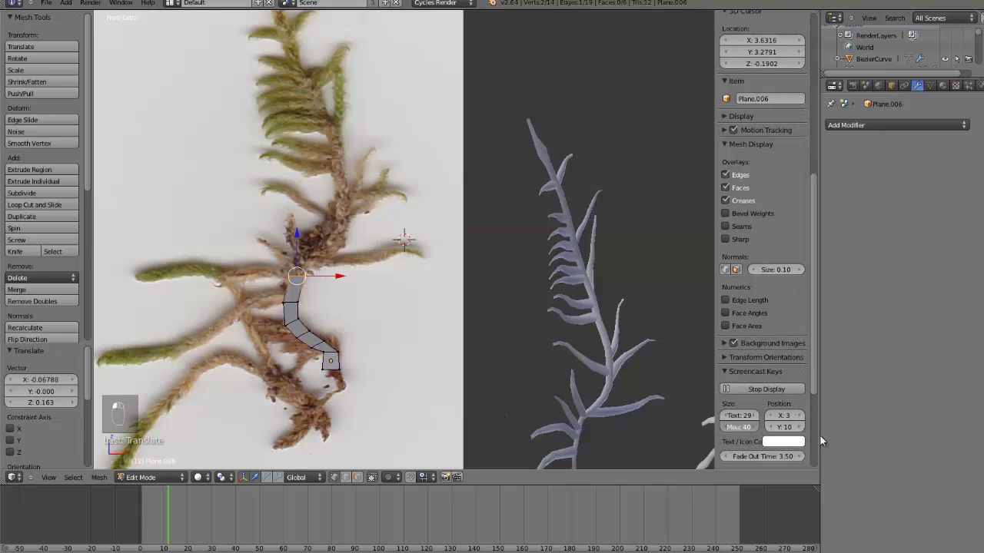
# Step: Extrude and rotate four more segments through the stem's bend past the dark cluster in its middle
pyautogui.scroll(3, 379, 253)
pyautogui.press('e')
pyautogui.press('r')
pyautogui.click(379, 253)
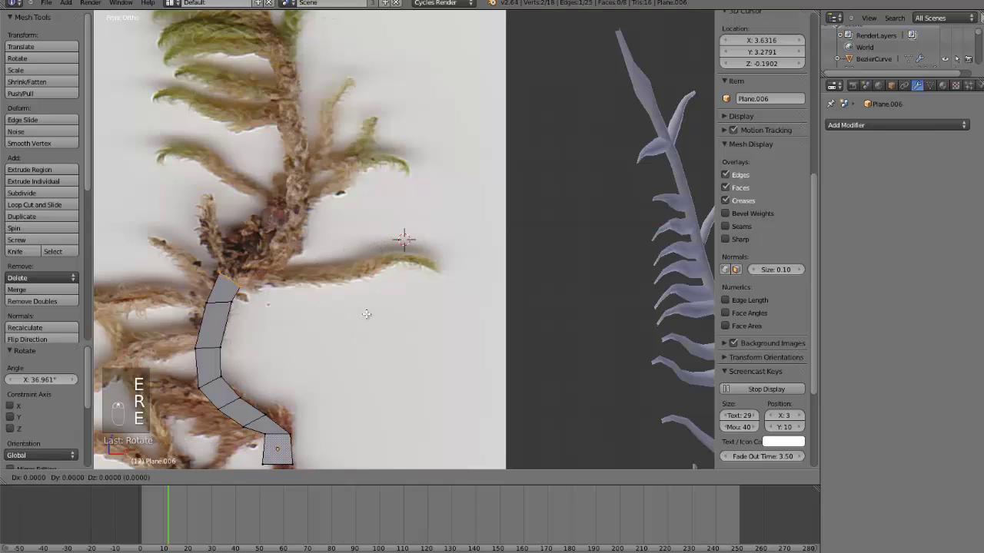
pyautogui.press('e')
pyautogui.click(392, 238)
pyautogui.press('e')
pyautogui.click(403, 226)
pyautogui.press('r')
pyautogui.click(416, 211)
pyautogui.press('e')
pyautogui.click(421, 215)
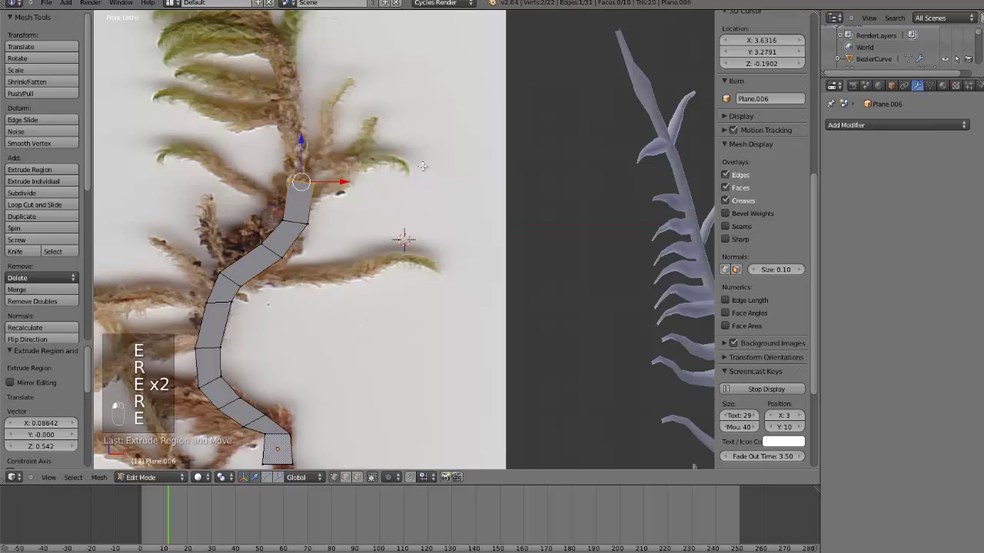
# Step: Extrude three segments up the stem beside the side leaves, rotating the end edge to match the stem's direction
pyautogui.press('e')
pyautogui.click(432, 220)
pyautogui.press('r')
pyautogui.click(443, 226)
pyautogui.scroll(-2, 443, 226)
pyautogui.press('e')
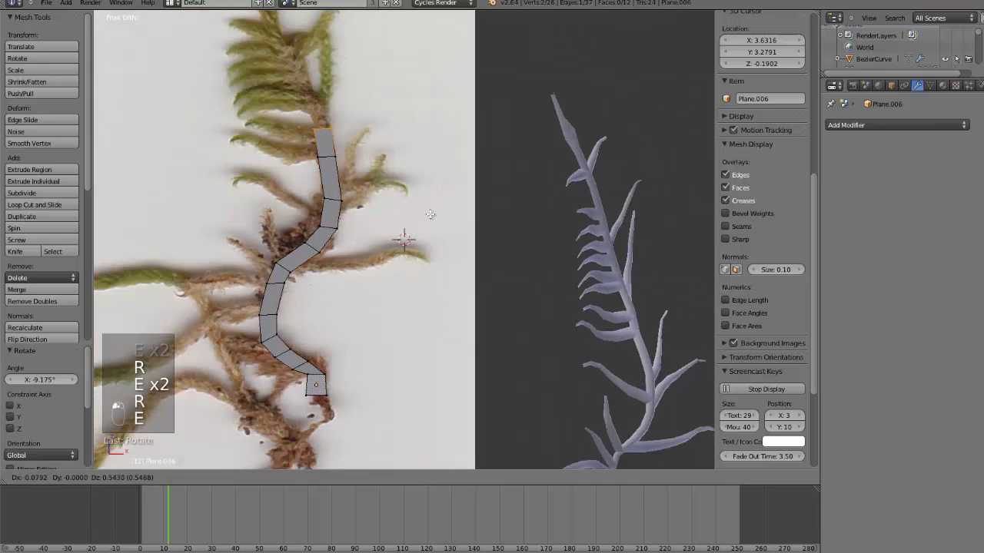
pyautogui.click(445, 206)
pyautogui.press('e')
pyautogui.click(447, 184)
# Step: Narrow and reposition the end edge, then extrude one tapered segment and rotate it toward the leaning upper stem
pyautogui.press('s')
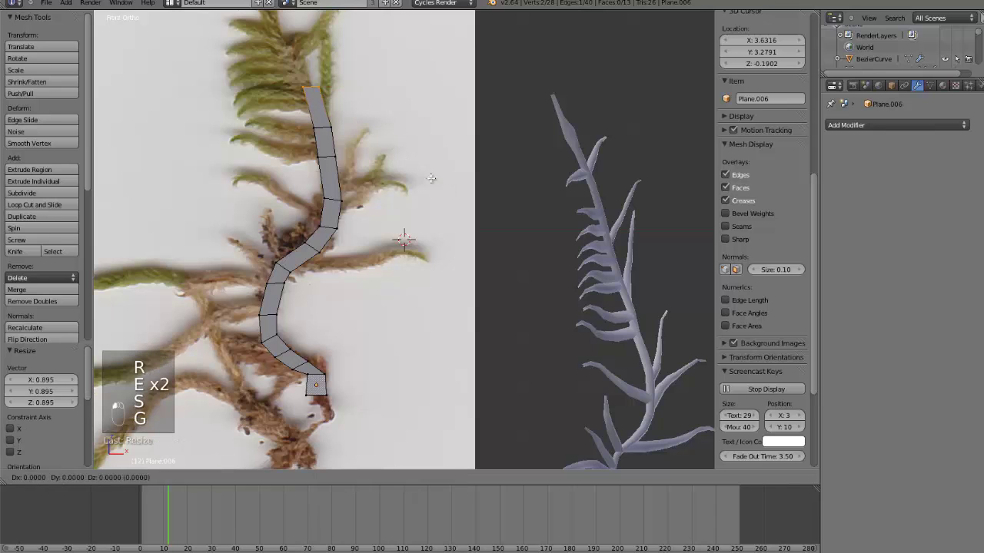
pyautogui.press('g')
pyautogui.press('e')
pyautogui.click(406, 141)
pyautogui.press('s')
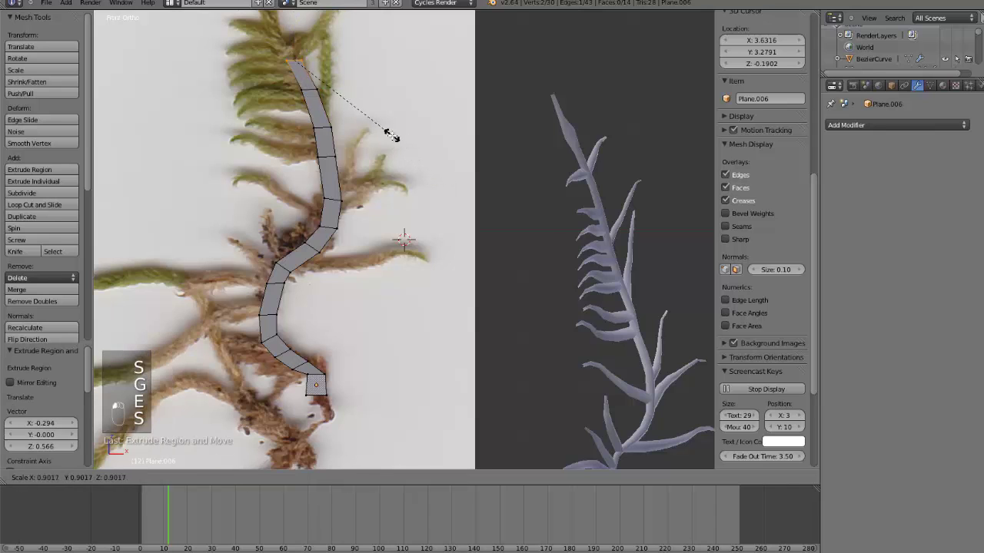
pyautogui.click(393, 137)
pyautogui.scroll(-2, 395, 136)
pyautogui.press('r')
pyautogui.click(405, 151)
# Step: Extrude three segments along the upper stem close to the tip and rotate the end edge to align with it
pyautogui.press('e')
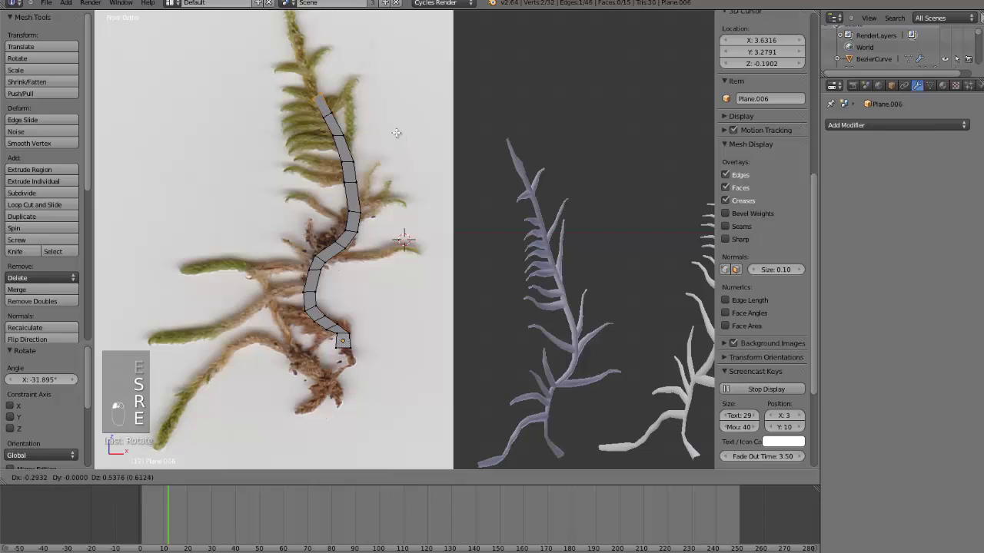
pyautogui.click(394, 132)
pyautogui.press('e')
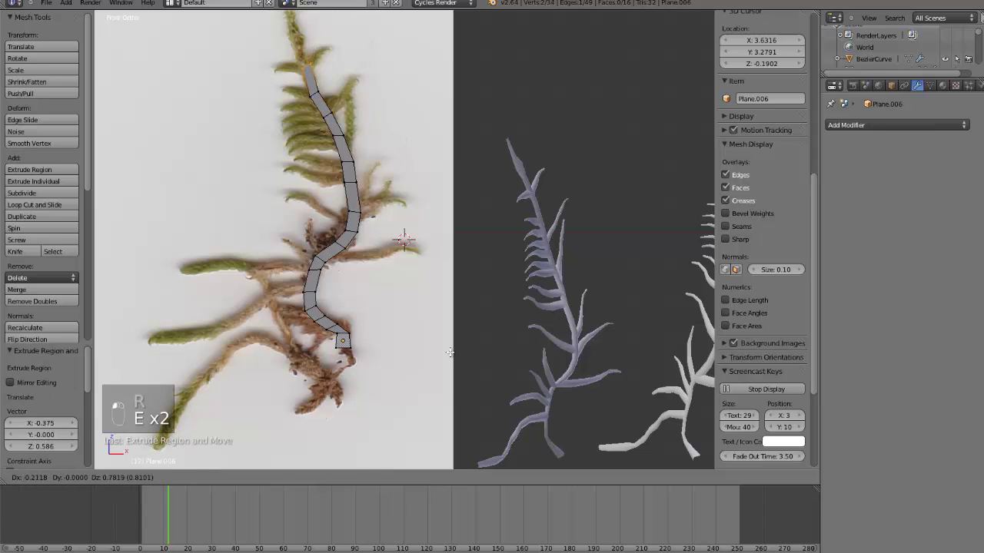
pyautogui.click(461, 277)
pyautogui.press('e')
pyautogui.click(460, 241)
pyautogui.press('r')
pyautogui.click(438, 248)
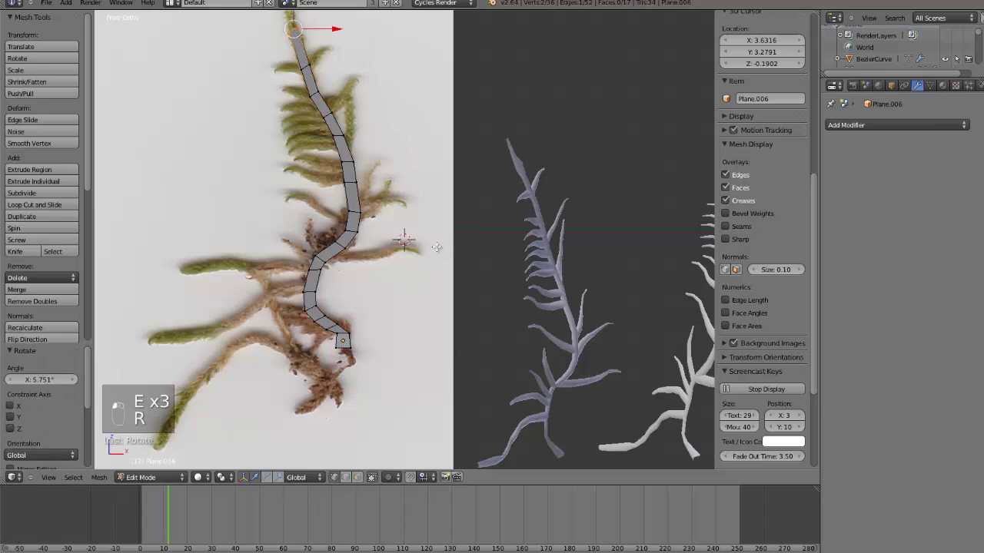
# Step: Extrude one last segment to the very tip of the stem and narrow its end edge to about 0.68
pyautogui.scroll(-1, 396, 174)
pyautogui.press('e')
pyautogui.click(397, 165)
pyautogui.press('s')
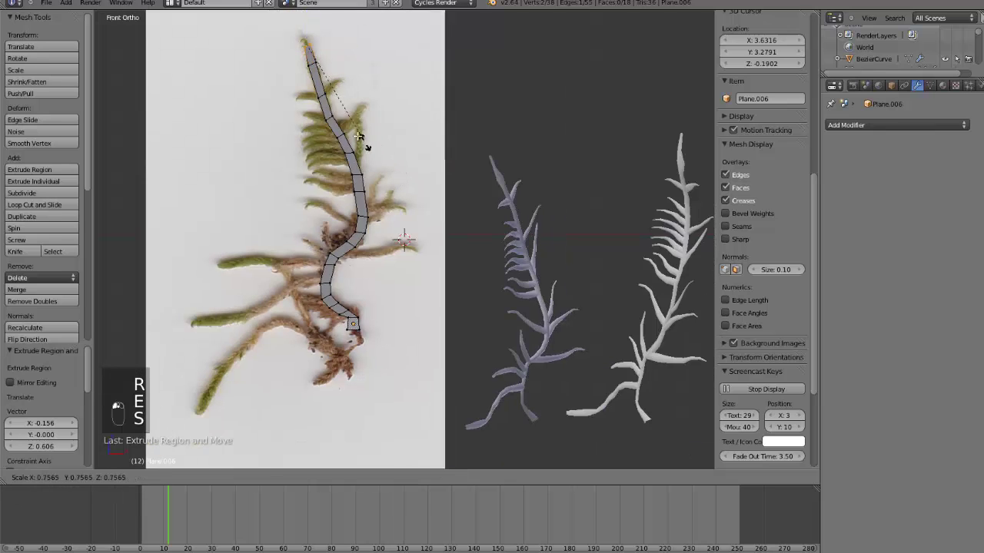
pyautogui.click(363, 138)
# Step: Add a lengthwise edge loop down the middle of the stem and shift it along Y to give the strip depth
pyautogui.scroll(3, 365, 260)
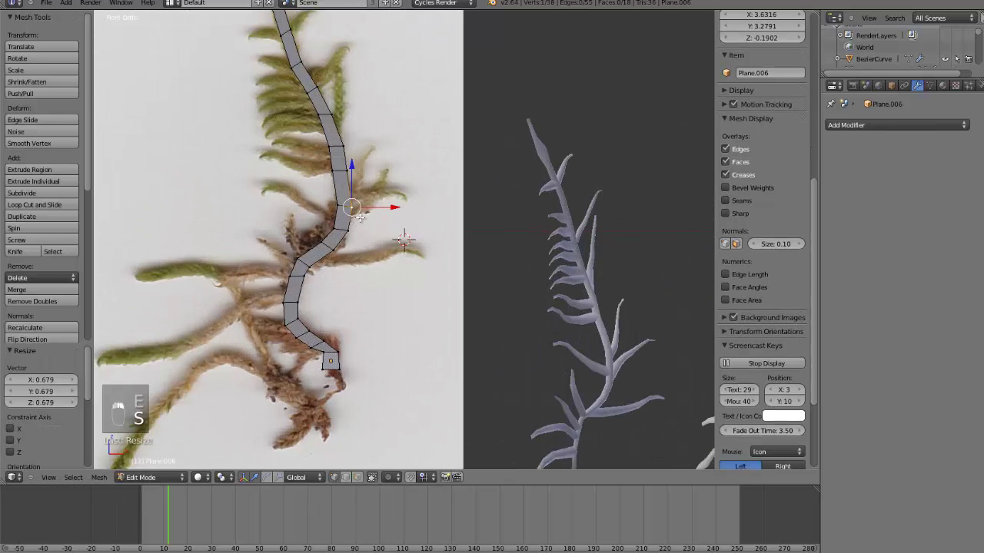
pyautogui.hotkey('ctrl', 'r')
pyautogui.click(345, 202)
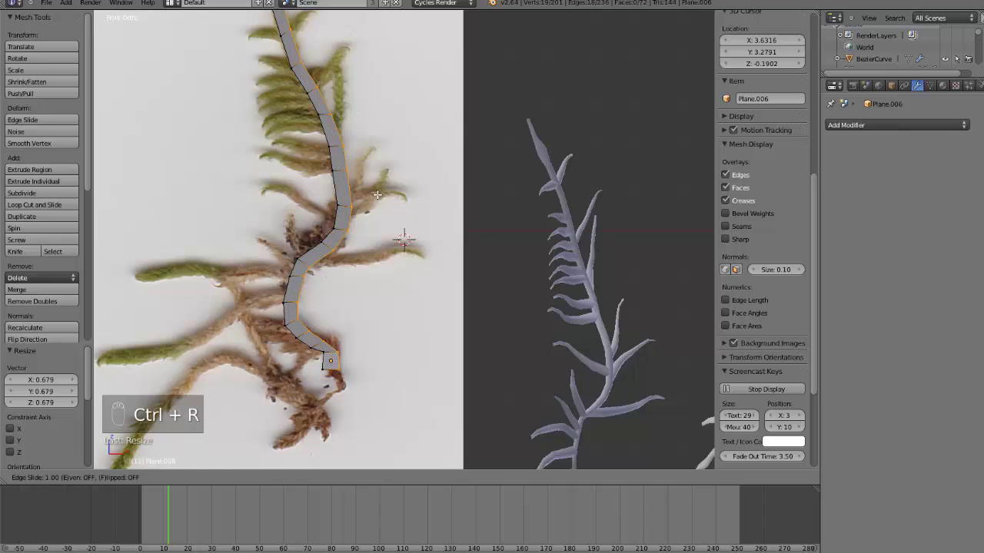
pyautogui.click(377, 196)
pyautogui.moveTo(399, 165); pyautogui.dragTo(357, 151, button='middle')
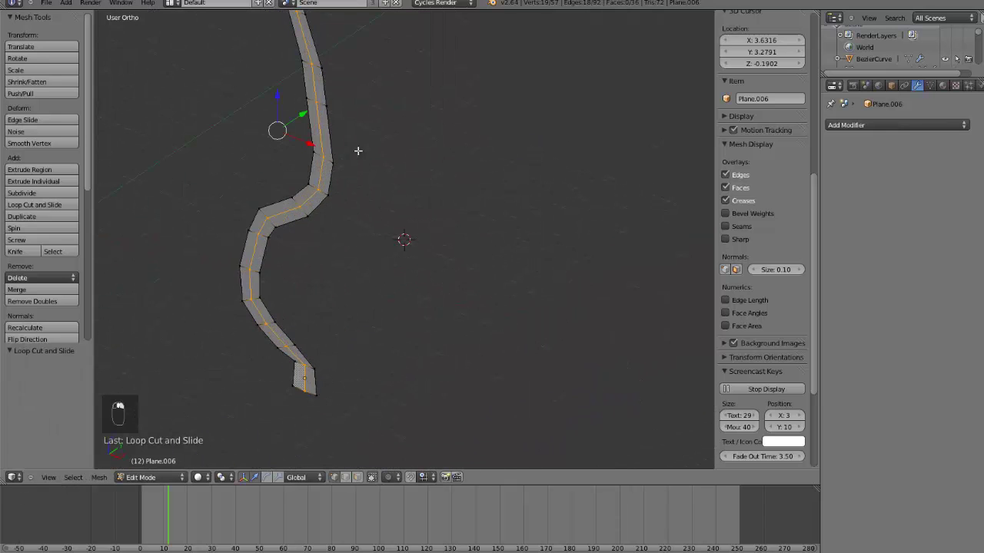
pyautogui.moveTo(304, 115); pyautogui.dragTo(303, 123)
# Step: Leave mesh editing and apply smooth shading to the stem in front view
pyautogui.press('Tab')
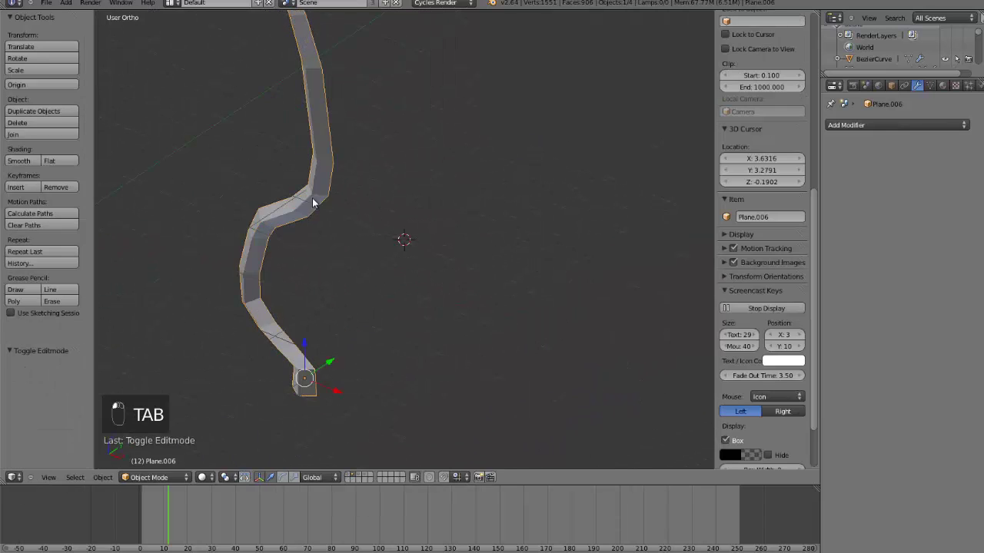
pyautogui.moveTo(312, 204); pyautogui.dragTo(394, 325, button='middle')
pyautogui.press('KP_1')
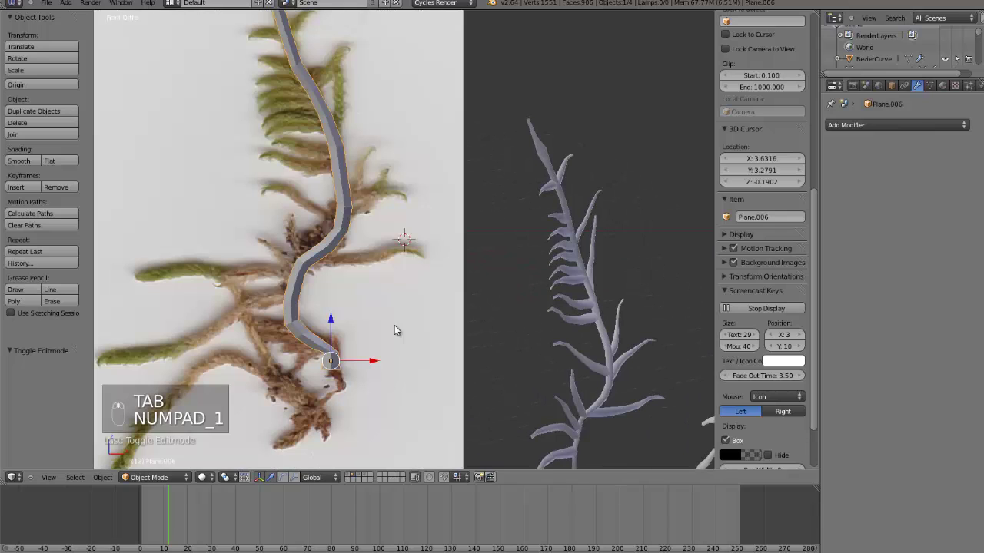
pyautogui.click(19, 161)
pyautogui.scroll(-2, 440, 329)
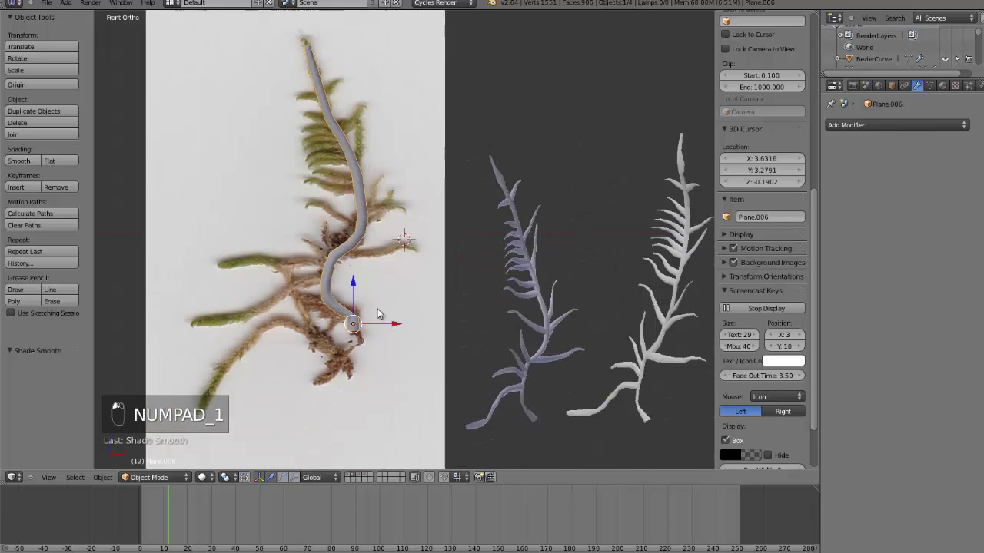
pyautogui.scroll(2, 439, 329)
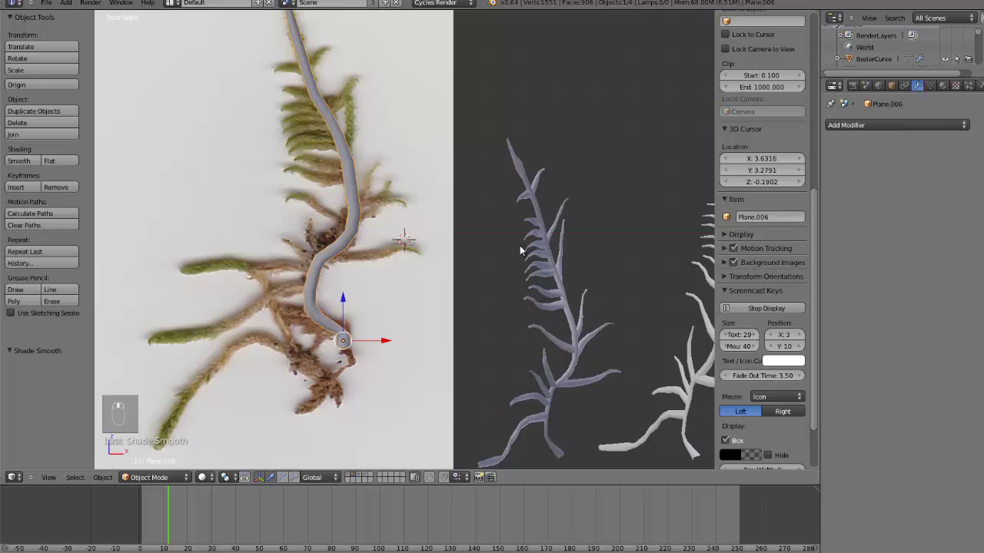
# Step: Select the end vertices at the stem's tip in the mesh and scale them down to about 0.78
pyautogui.press('Tab')
pyautogui.scroll(-1, 249, 77)
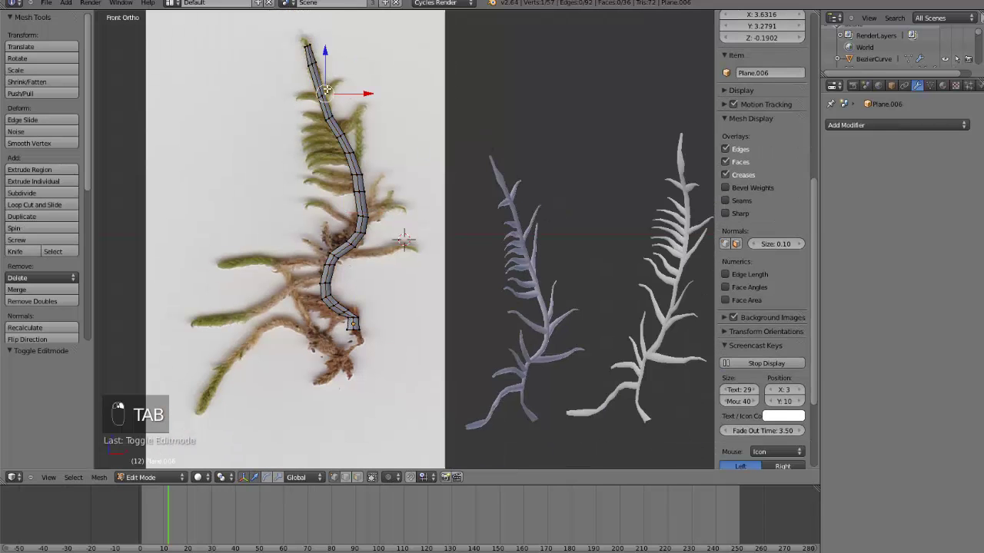
pyautogui.rightClick(309, 42)
pyautogui.press('b')
pyautogui.press('b')
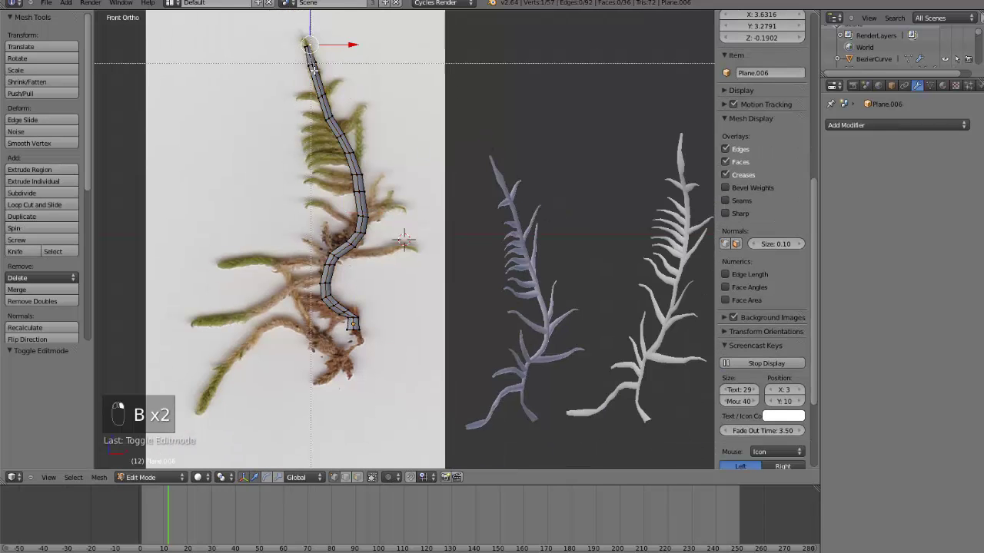
pyautogui.press('s')
pyautogui.click(400, 83)
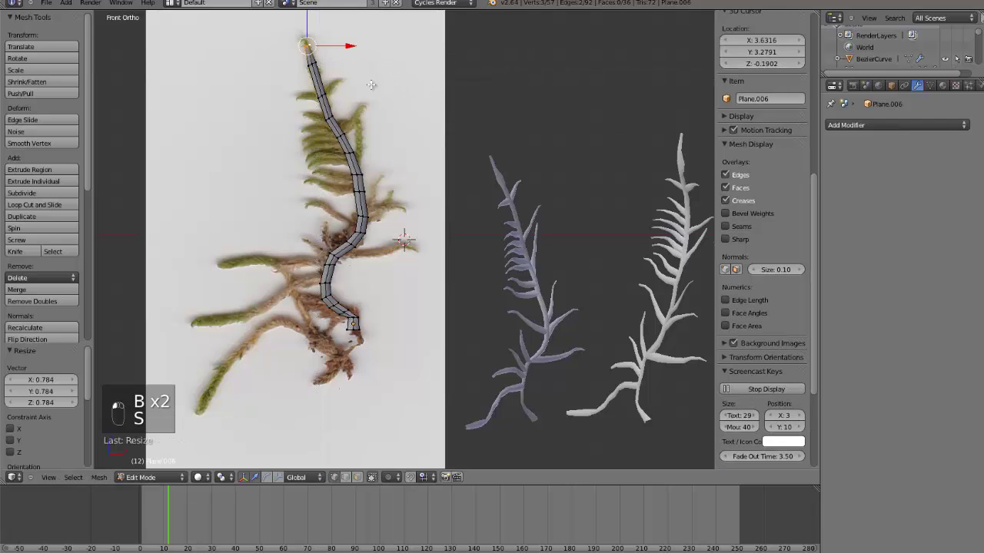
# Step: Duplicate the tapered top section of the stem and place the copy lower down, beside the row of side leaves
pyautogui.press('b')
pyautogui.rightClick(343, 105)
pyautogui.rightClick(328, 96)
pyautogui.press('b')
pyautogui.moveTo(339, 107); pyautogui.dragTo(249, 11)
pyautogui.hotkey('shift', 'd')
pyautogui.click(344, 151)
# Step: Rotate the copied section and move it over the lowest leaf of the dense row, with its base against the stem
pyautogui.scroll(4, 344, 150)
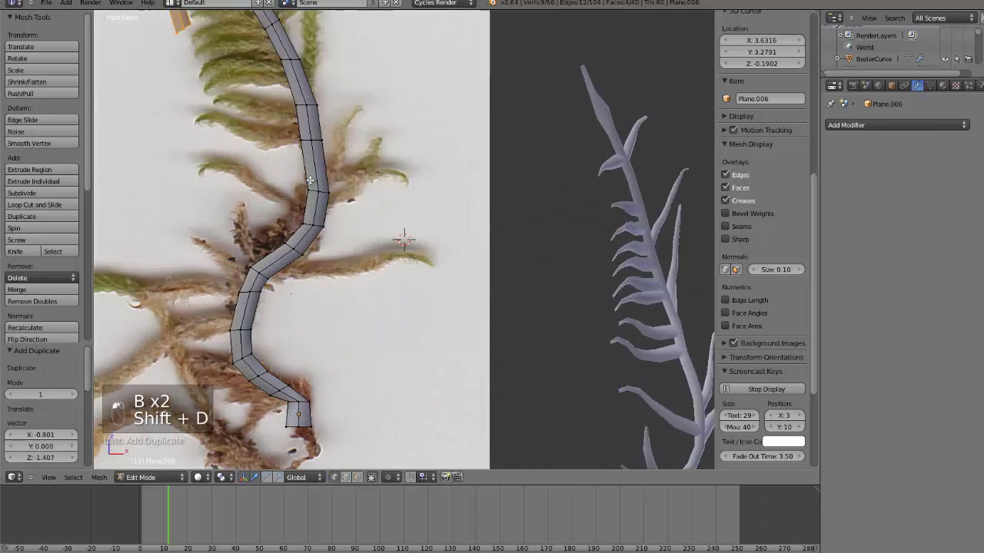
pyautogui.press('r')
pyautogui.press('g')
pyautogui.press('r')
pyautogui.press('g')
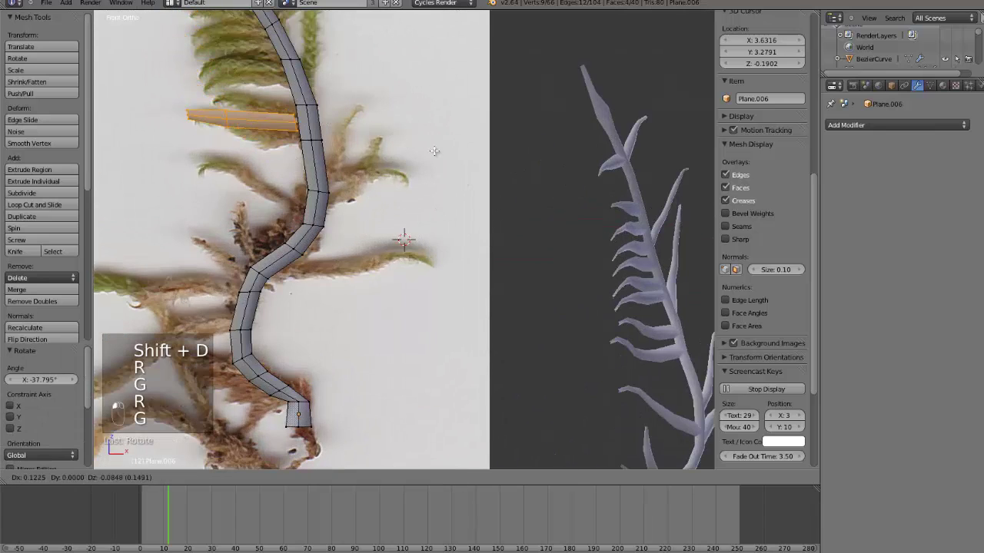
pyautogui.click(429, 149)
# Step: Move the leaf's tip vertices and the next cross row to follow the curve of the leaf in the reference image
pyautogui.rightClick(190, 127)
pyautogui.press('b')
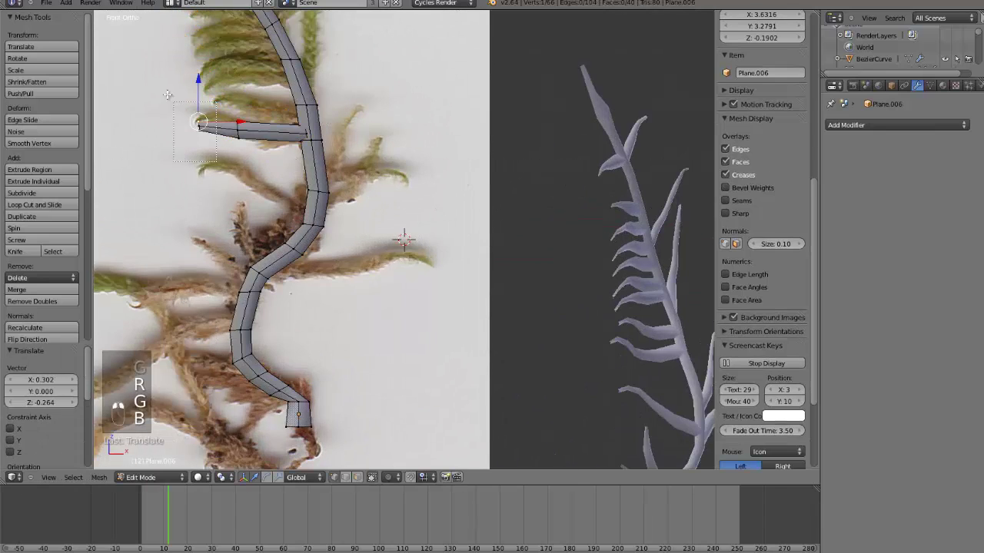
pyautogui.moveTo(211, 150); pyautogui.dragTo(165, 93)
pyautogui.press('g')
pyautogui.click(167, 86)
pyautogui.rightClick(237, 132)
pyautogui.press('b')
pyautogui.moveTo(252, 146); pyautogui.dragTo(232, 113)
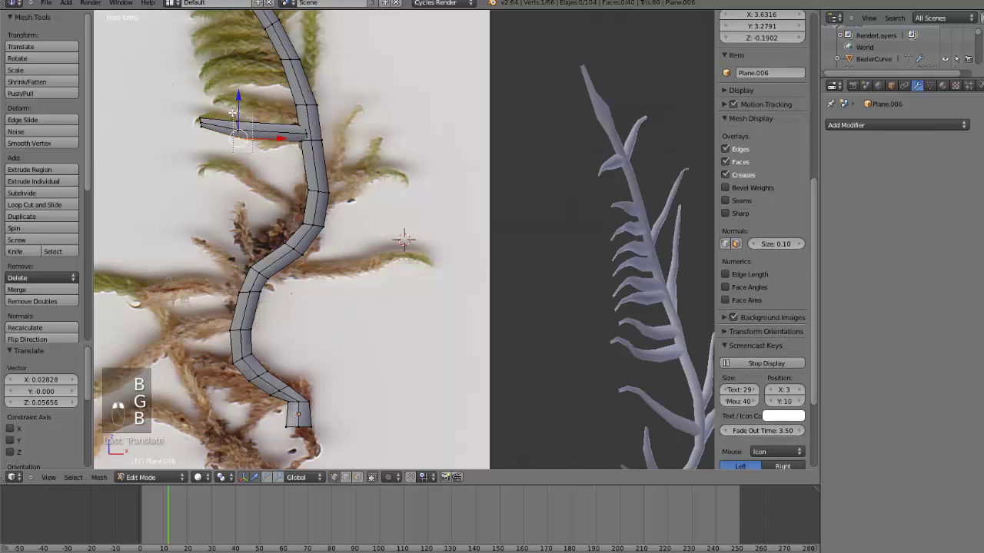
pyautogui.press('g')
pyautogui.click(233, 115)
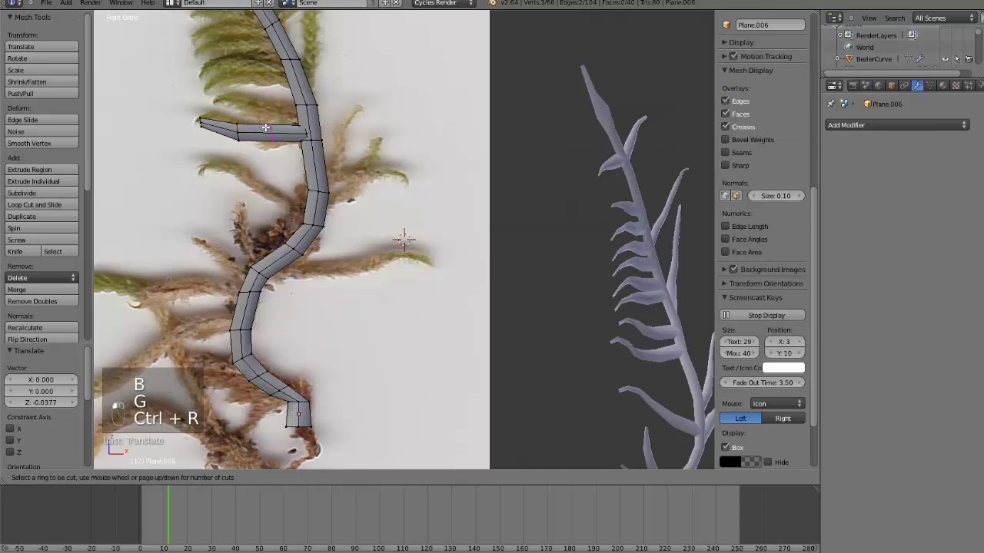
# Step: Add a cross loop cut midway between the leaf's bend and its base and lower it slightly to round the curve
pyautogui.hotkey('ctrl', 'r')
pyautogui.click(265, 129)
pyautogui.click(265, 129)
pyautogui.press('g')
pyautogui.click(332, 149)
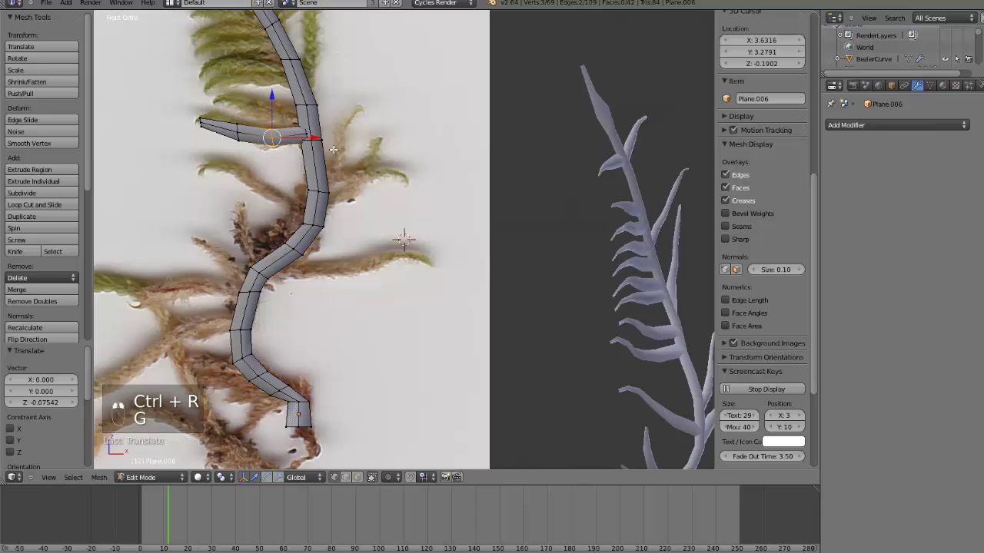
# Step: Duplicate the whole linked leaf upward, rotating and moving the copy to fit the next leaf on the stem
pyautogui.hotkey('ctrl', 'l')
pyautogui.hotkey('shift', 'd')
pyautogui.click(341, 132)
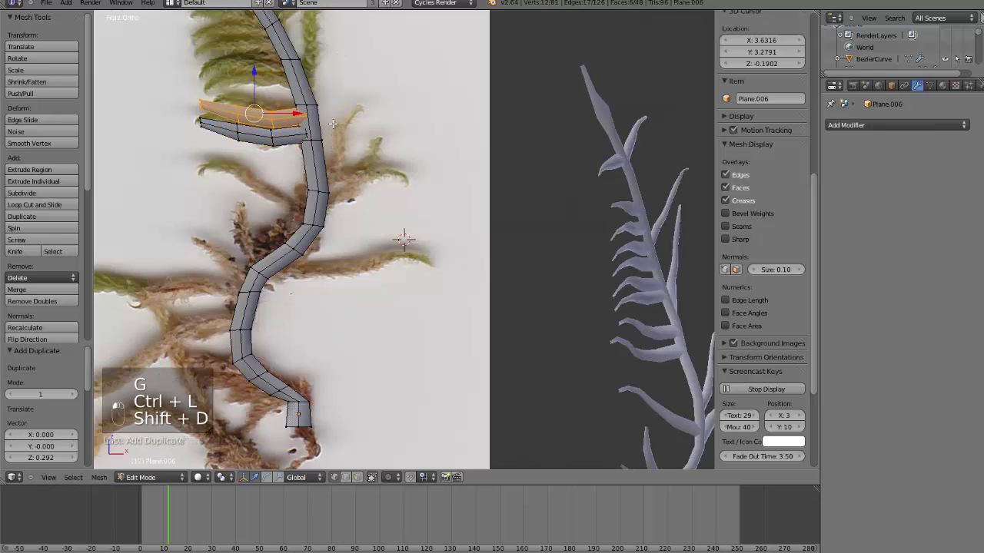
pyautogui.press('r')
pyautogui.click(343, 132)
pyautogui.press('g')
pyautogui.click(342, 129)
# Step: Duplicate the second leaf farther up the stem and rotate the copy by about -14.7° to fit the reference
pyautogui.hotkey('shift', 'd')
pyautogui.click(342, 73)
pyautogui.press('r')
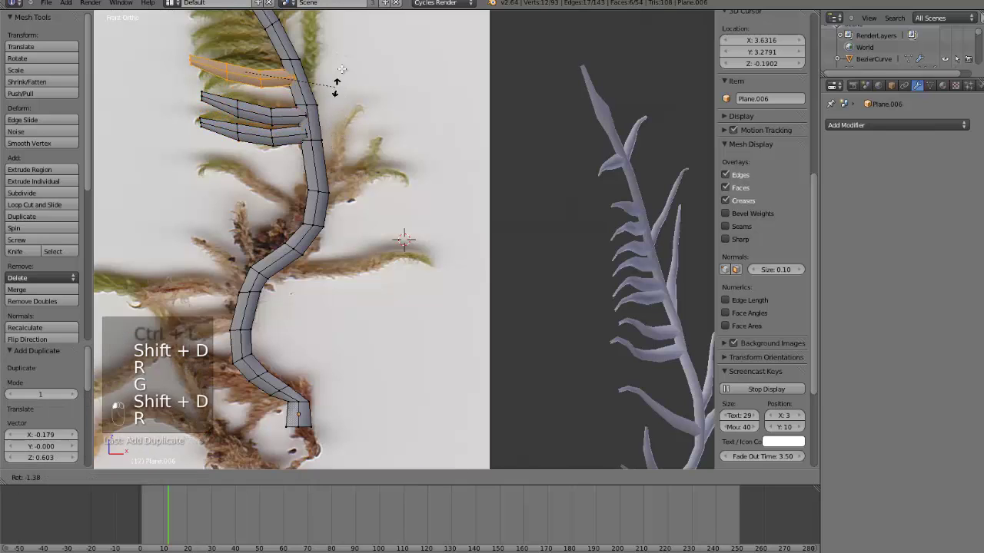
pyautogui.click(343, 66)
pyautogui.scroll(-3, 369, 200)
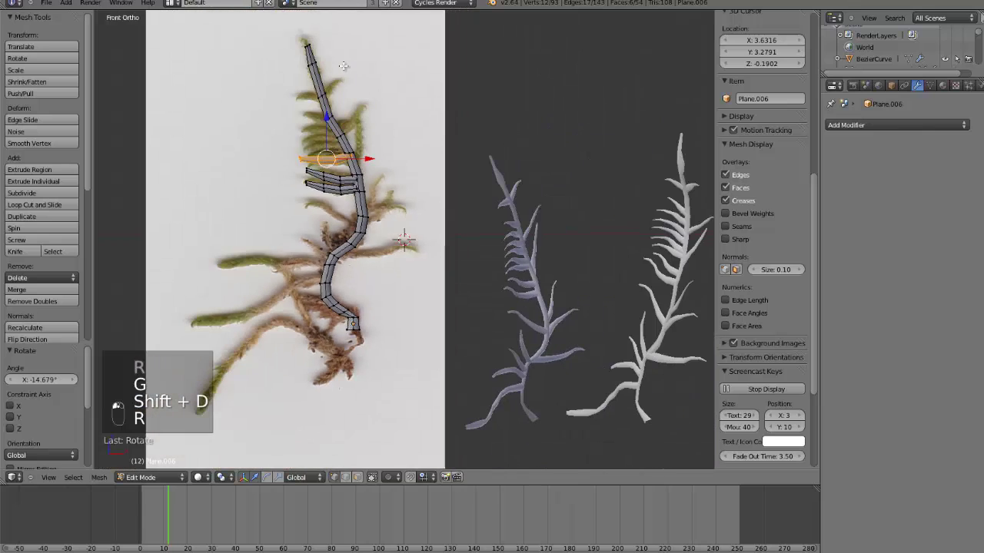
# Step: Leave mesh editing and delete the demonstration sprig drawn over the reference image
pyautogui.press('Tab')
pyautogui.press('x')
pyautogui.click(369, 201)
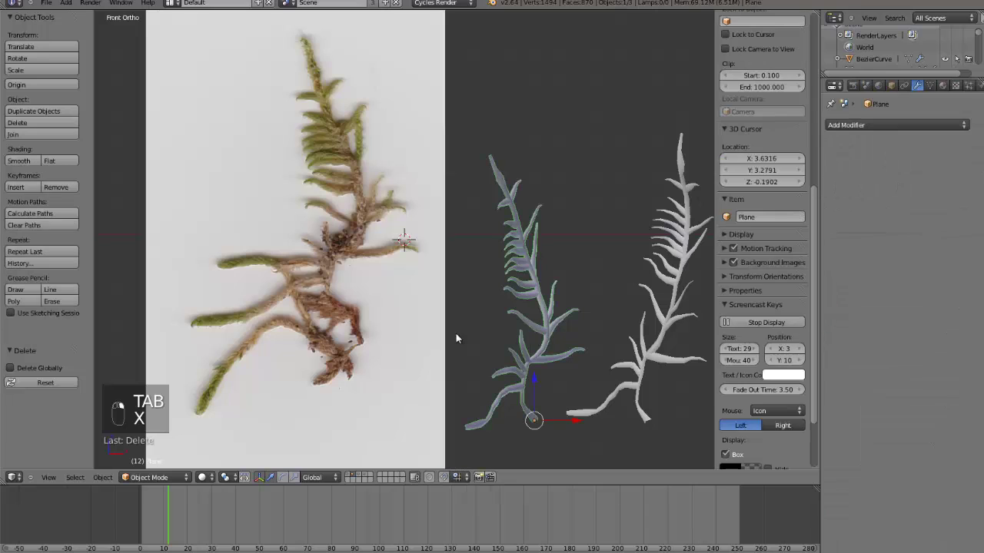
# Step: Display the viewport with Texture shading and examine the finished moss sprigs from an angle and from the front
pyautogui.click(202, 477)
pyautogui.click(222, 423)
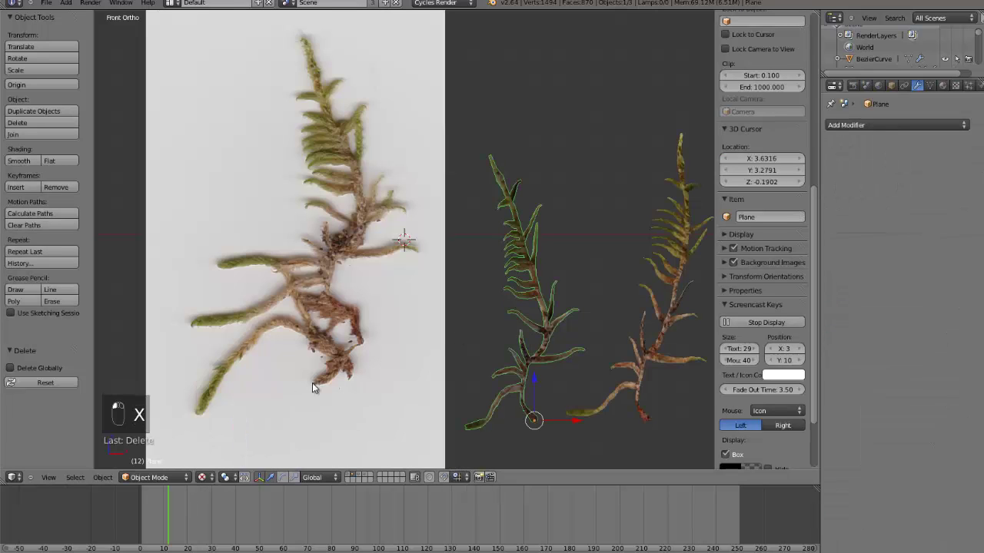
pyautogui.moveTo(312, 383); pyautogui.dragTo(443, 315, button='middle')
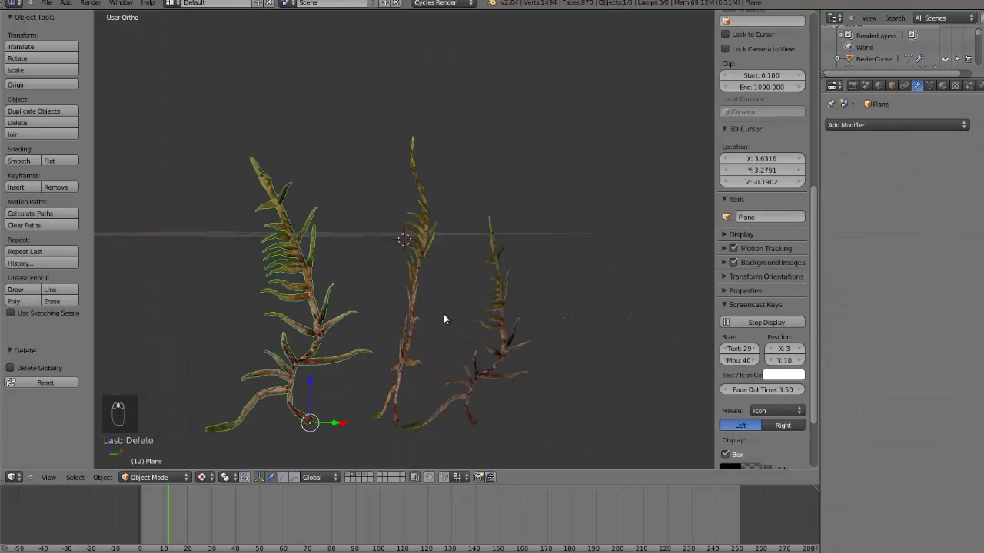
pyautogui.rightClick(500, 343)
pyautogui.scroll(-2, 503, 347)
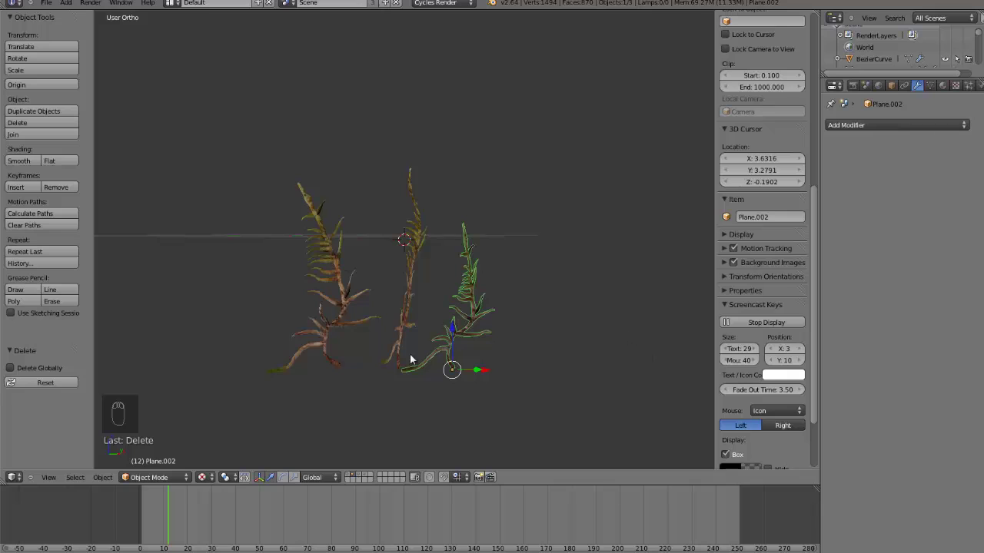
pyautogui.press('KP_1')
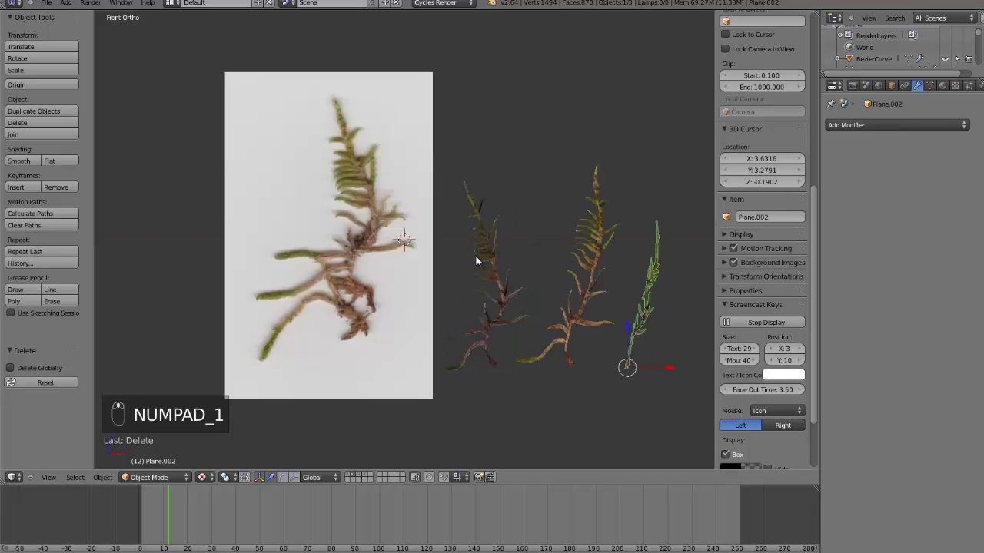
# Step: Return the viewport to Solid shading and select the ground mesh under the mushrooms in the camera view
pyautogui.click(201, 477)
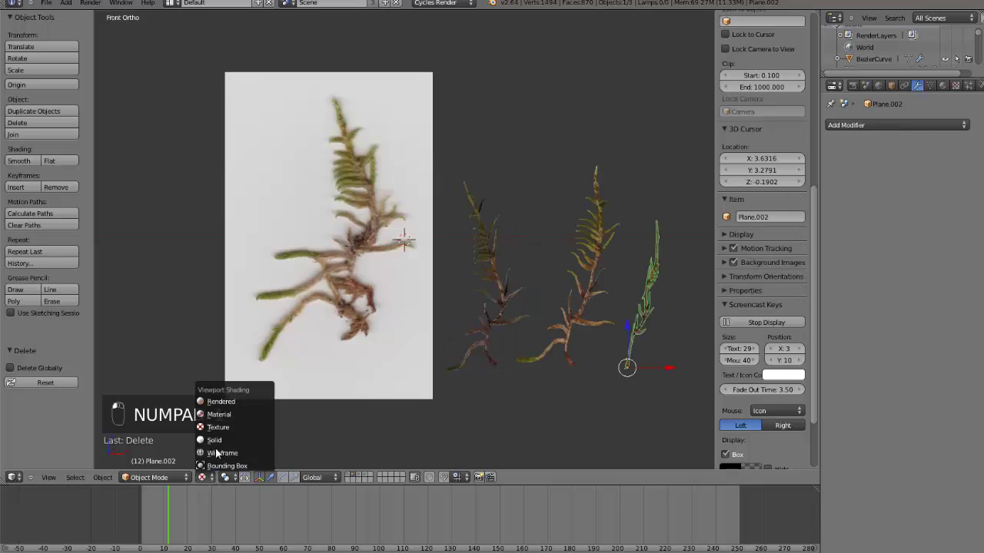
pyautogui.click(230, 439)
pyautogui.scroll(-3, 422, 346)
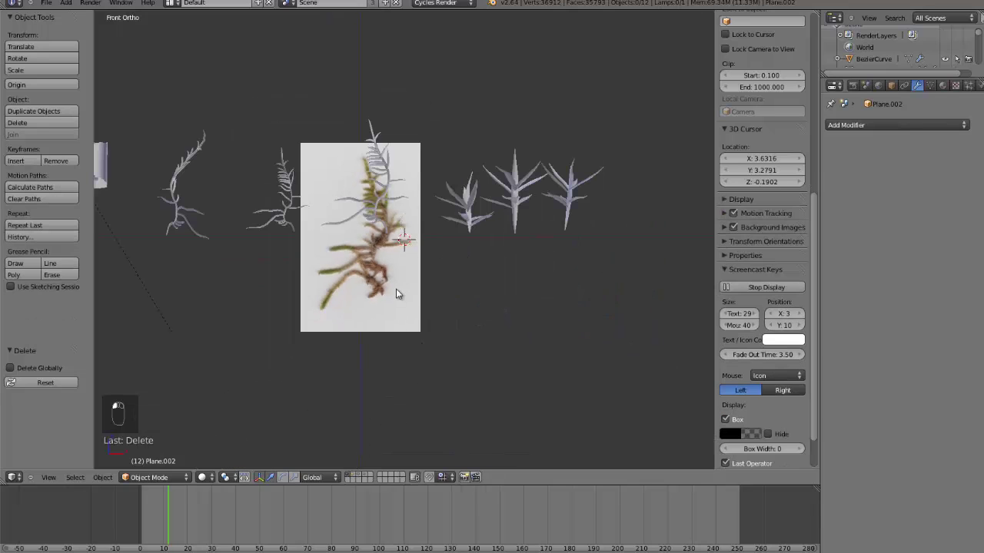
pyautogui.press('KP_0')
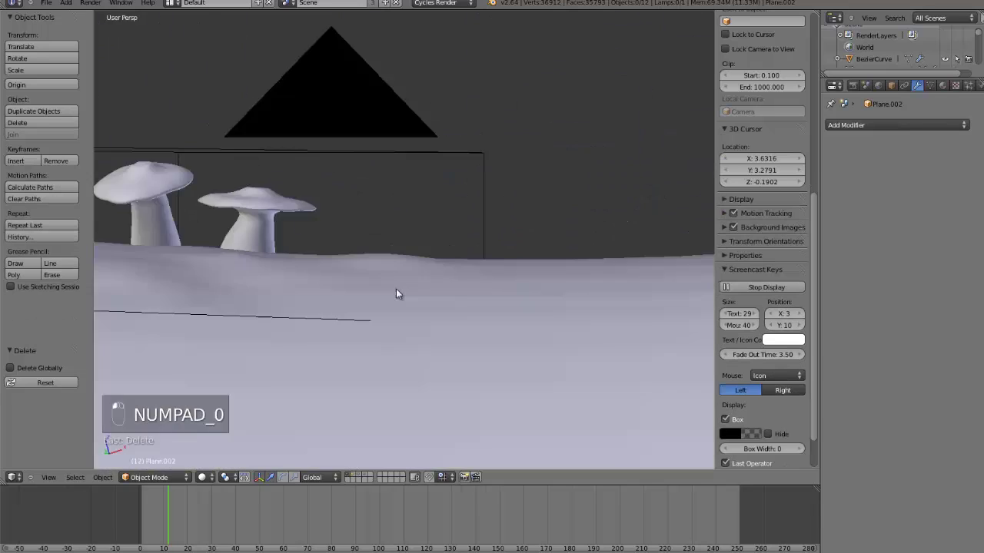
pyautogui.rightClick(498, 278)
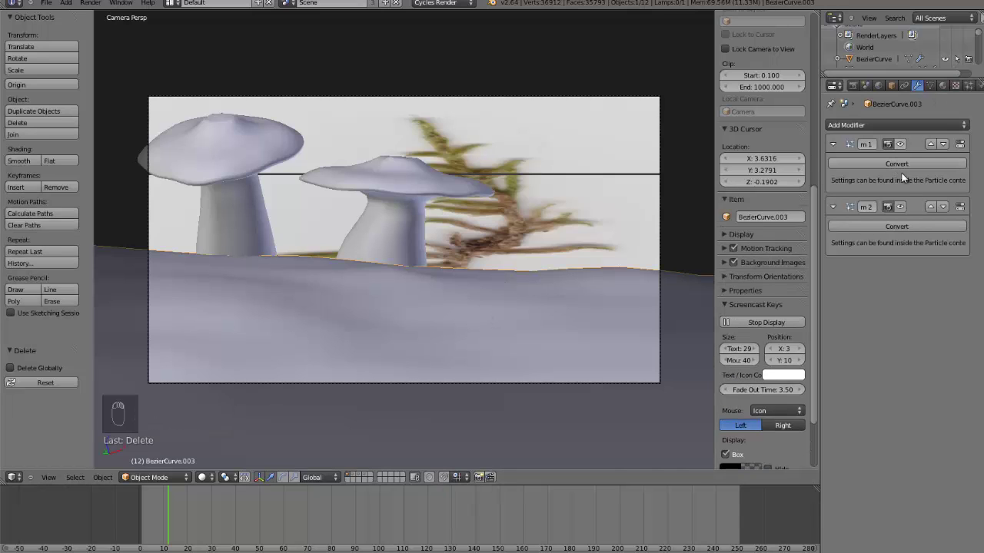
# Step: Preview the ground's existing moss particles in the viewport and hide them again
pyautogui.click(900, 206)
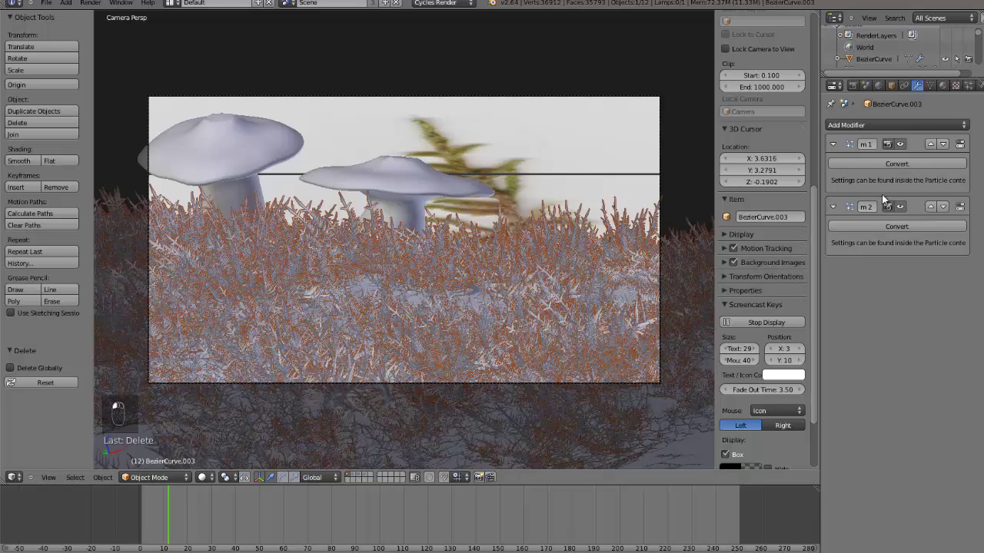
pyautogui.click(902, 145)
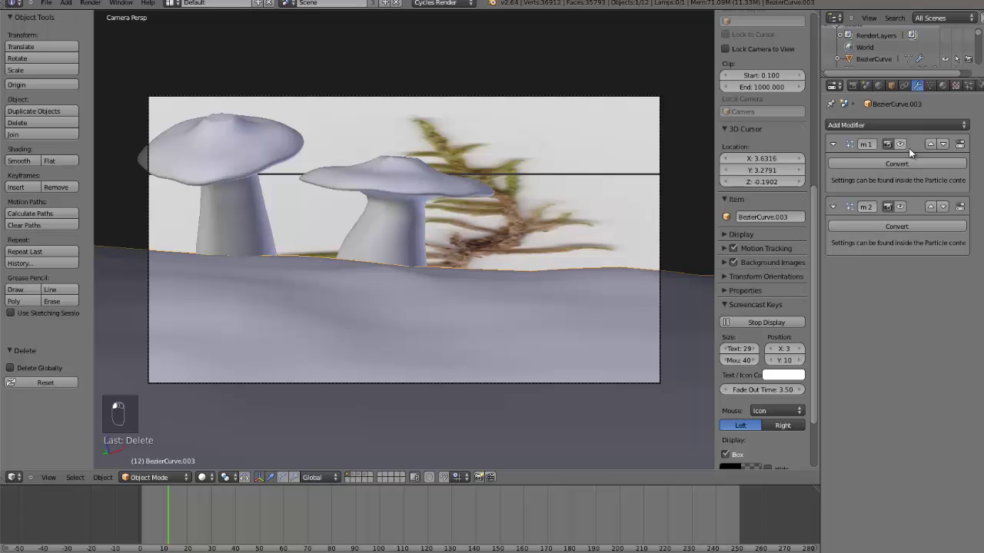
# Step: Add a third particle system to the ground mesh and set its type to Hair
pyautogui.click(969, 85)
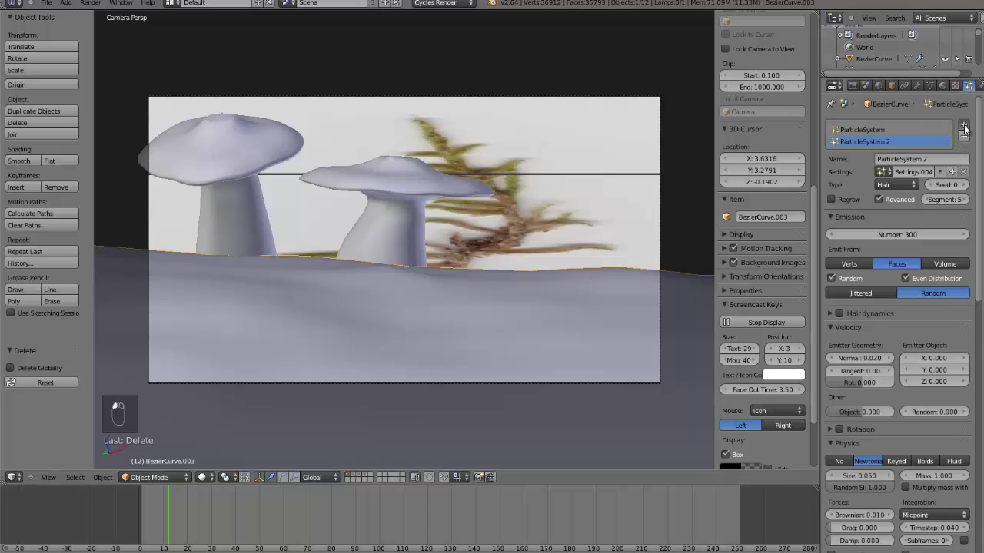
pyautogui.click(964, 125)
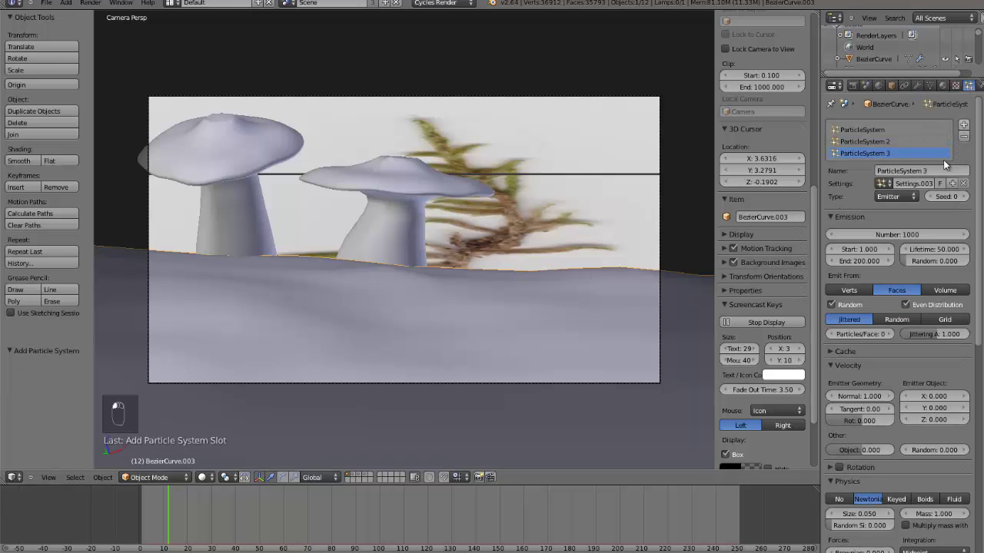
pyautogui.click(899, 197)
pyautogui.click(892, 173)
# Step: Limit the third particle system's density to the vertex group Group and render its hairs as the object group mos
pyautogui.scroll(-10, 899, 308)
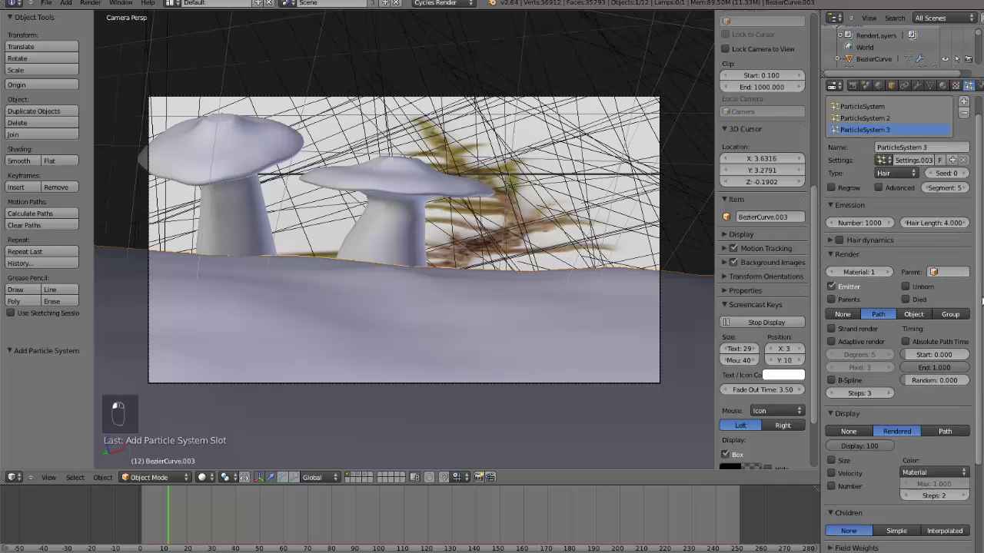
pyautogui.click(934, 463)
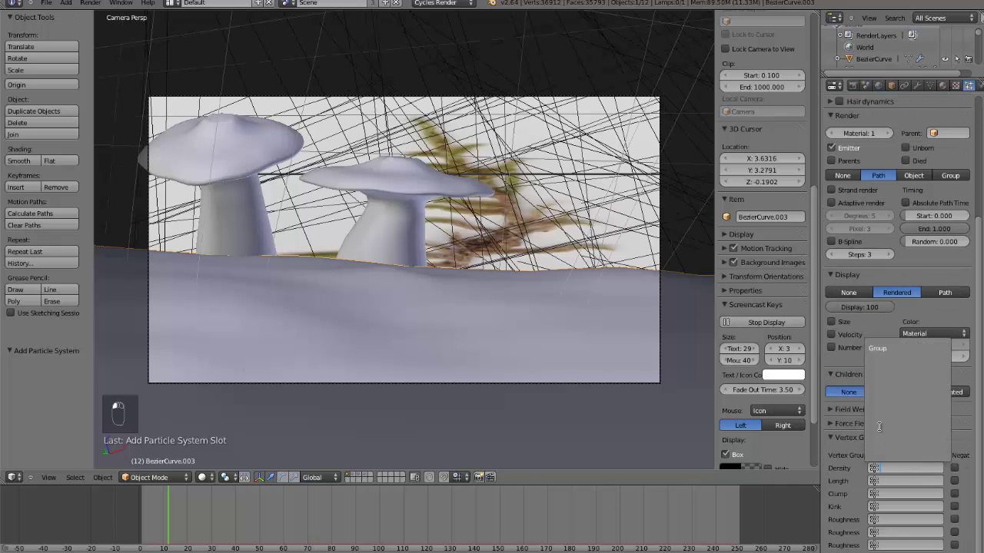
pyautogui.click(881, 349)
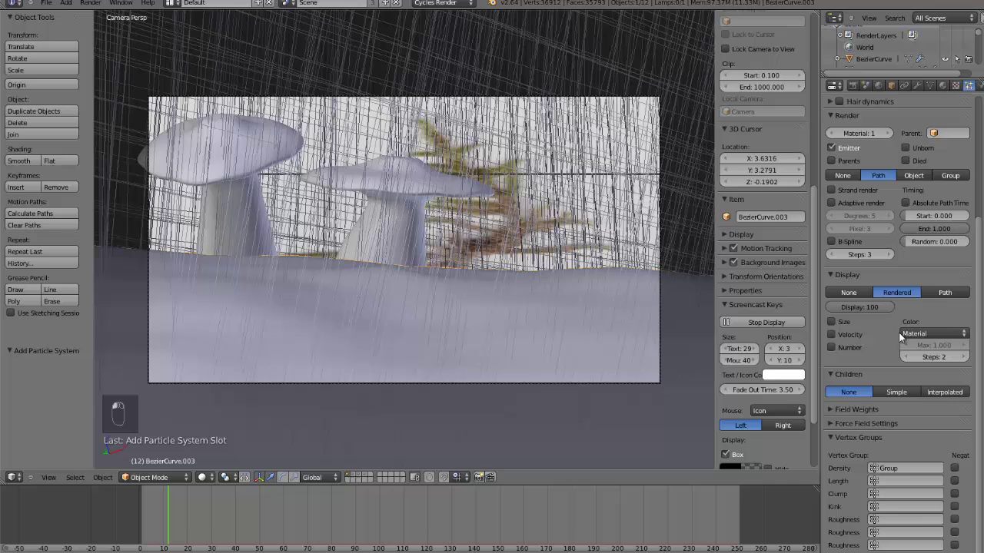
pyautogui.click(950, 175)
pyautogui.click(928, 189)
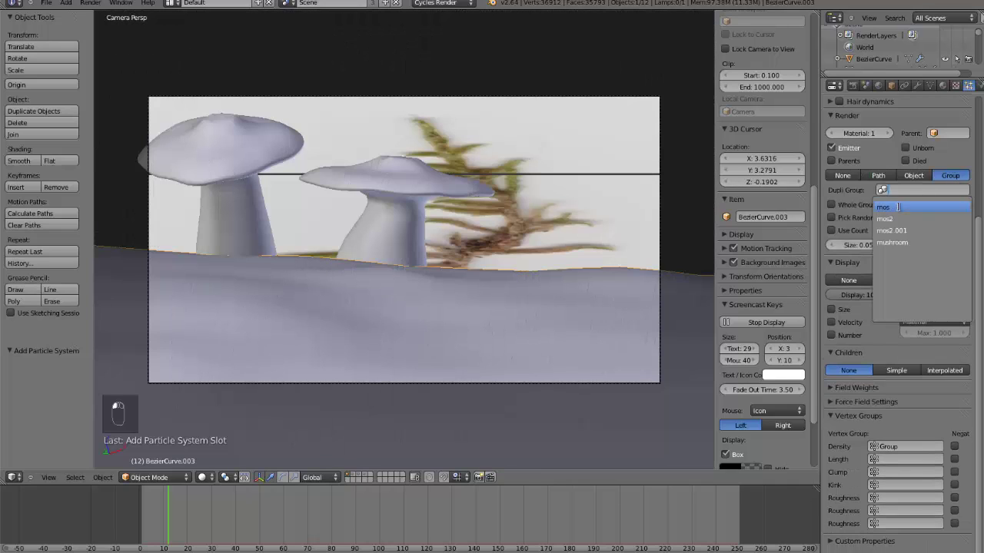
pyautogui.click(901, 208)
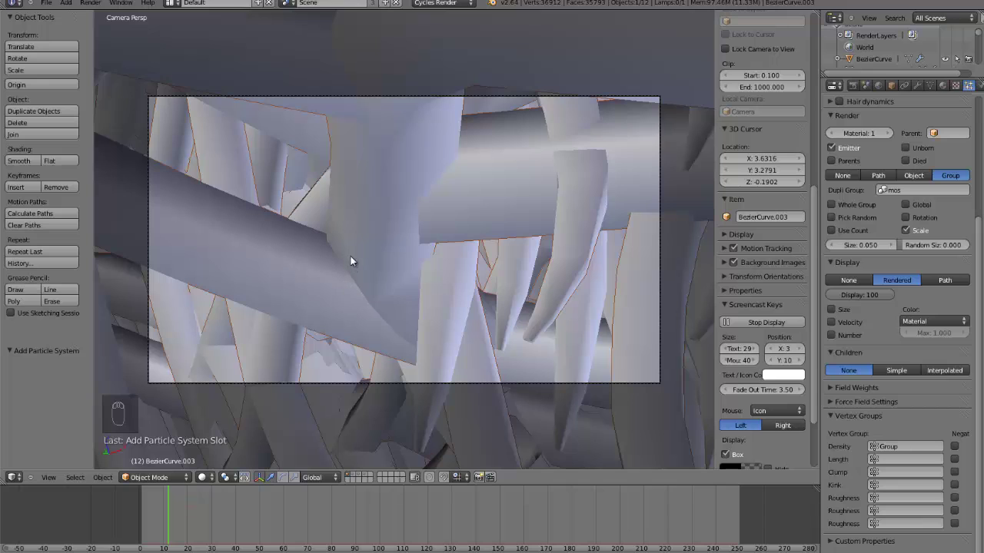
# Step: Remove the third particle system from the ground mesh
pyautogui.scroll(1, 373, 336)
pyautogui.scroll(-4, 374, 336)
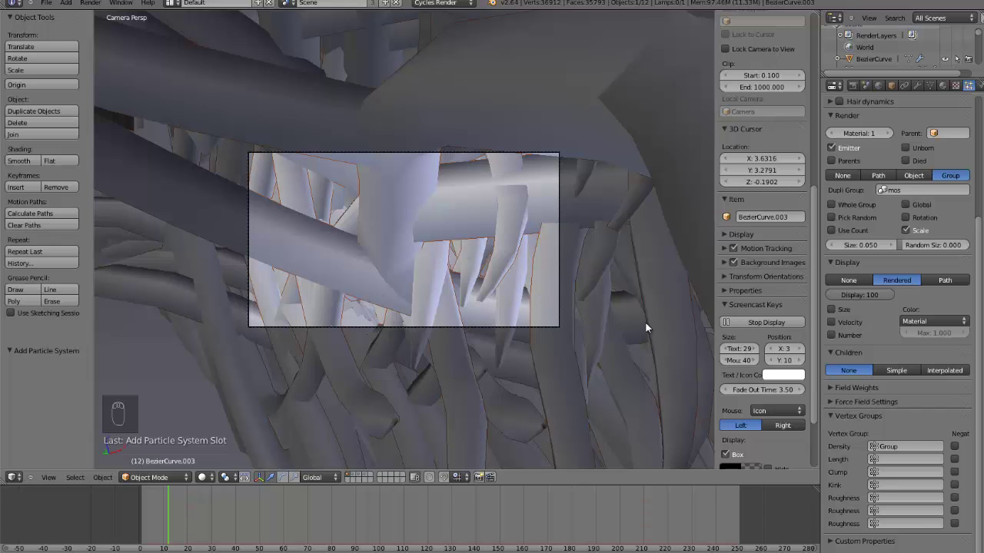
pyautogui.scroll(3, 964, 139)
pyautogui.scroll(4, 963, 139)
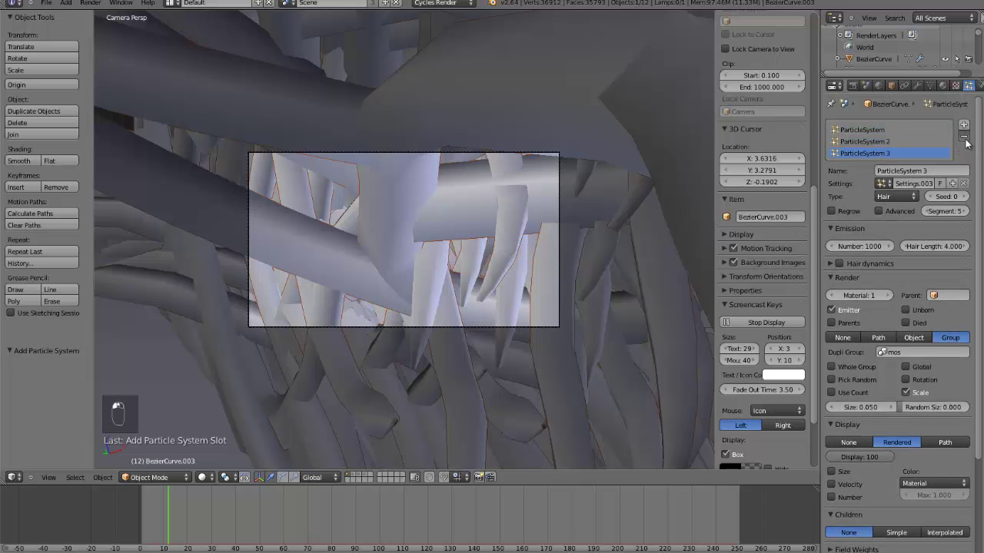
pyautogui.click(964, 136)
# Step: Select the leafy sprig at the far end of the row and display the leafy sprigs up close with Texture shading
pyautogui.press('KP_1')
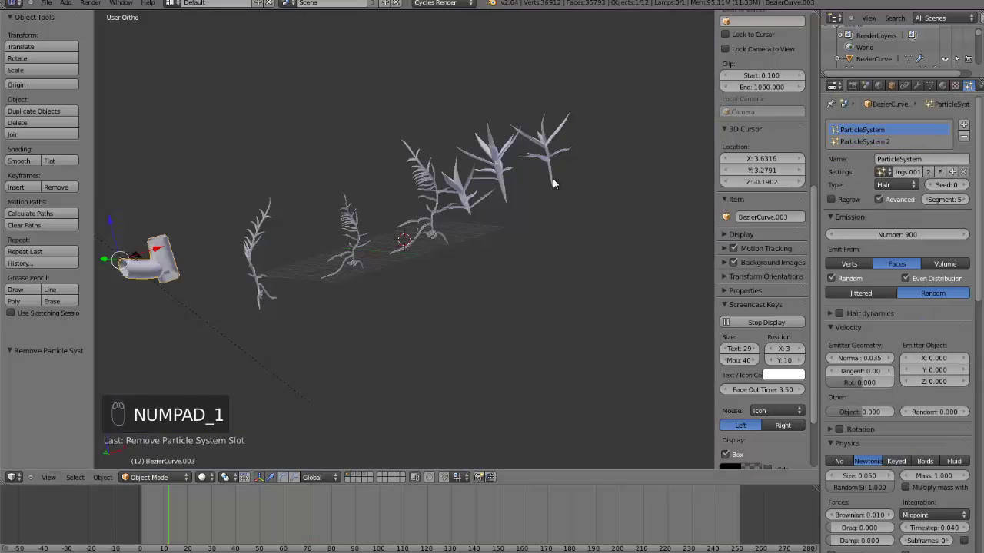
pyautogui.rightClick(537, 194)
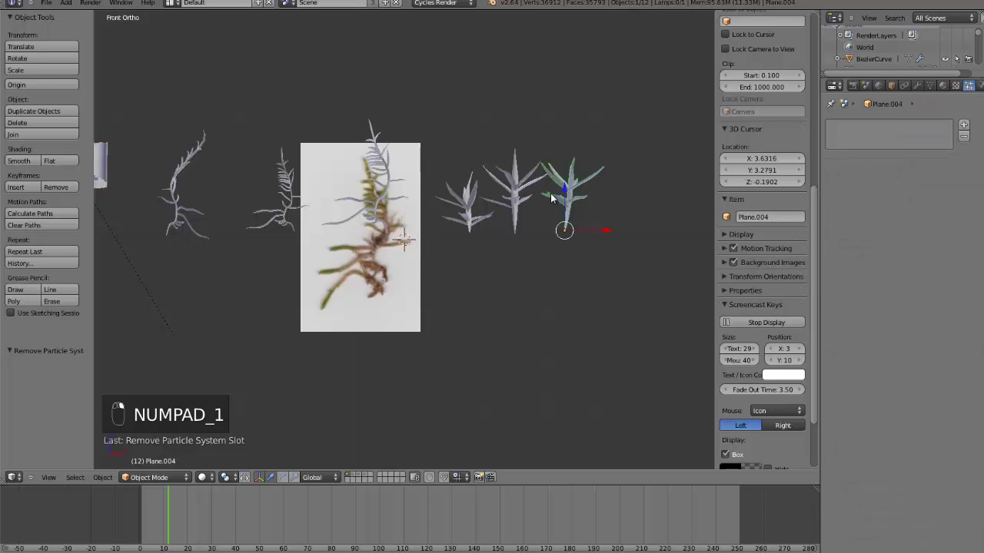
pyautogui.moveTo(551, 198); pyautogui.dragTo(601, 274, button='middle')
pyautogui.scroll(5, 600, 274)
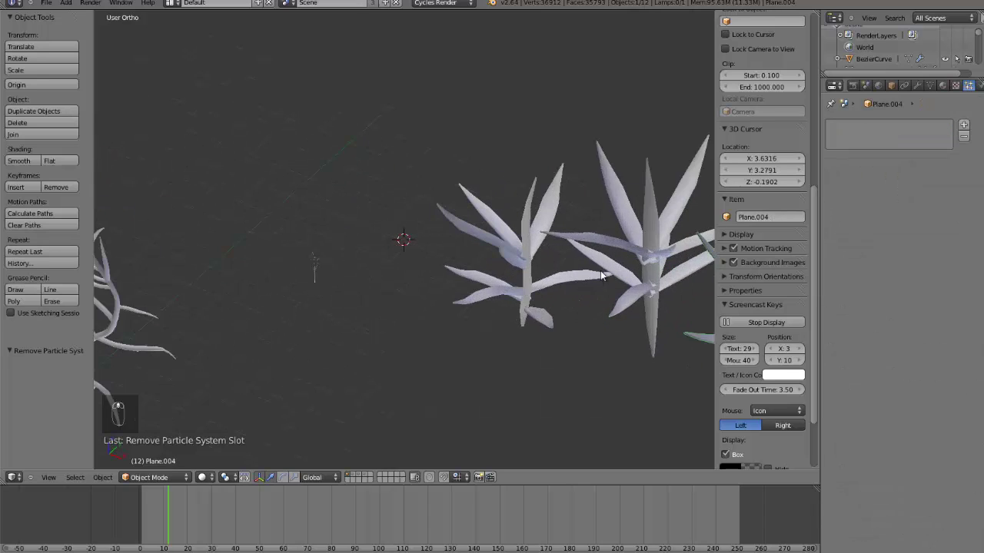
pyautogui.scroll(-3, 601, 275)
pyautogui.press('ctrl+KP_Decimal')
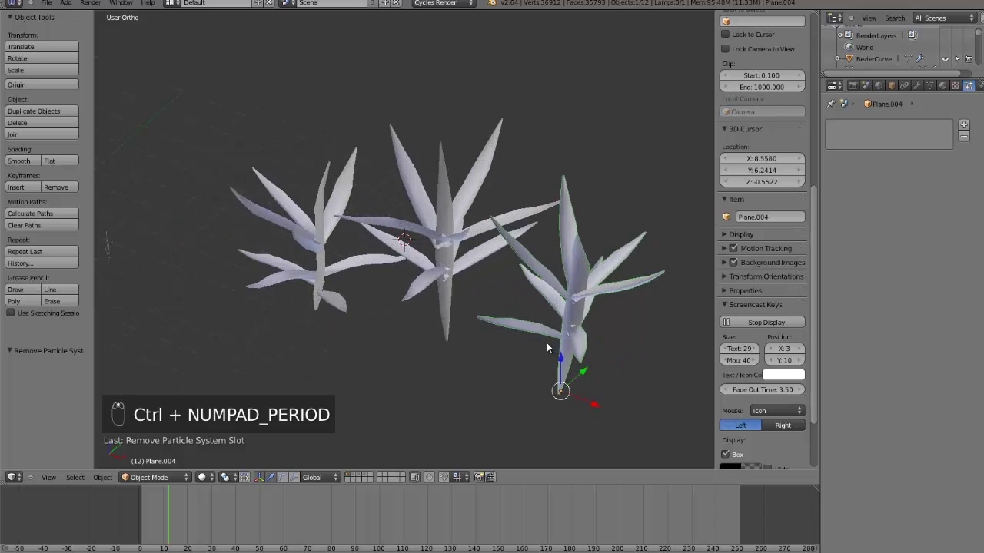
pyautogui.click(211, 478)
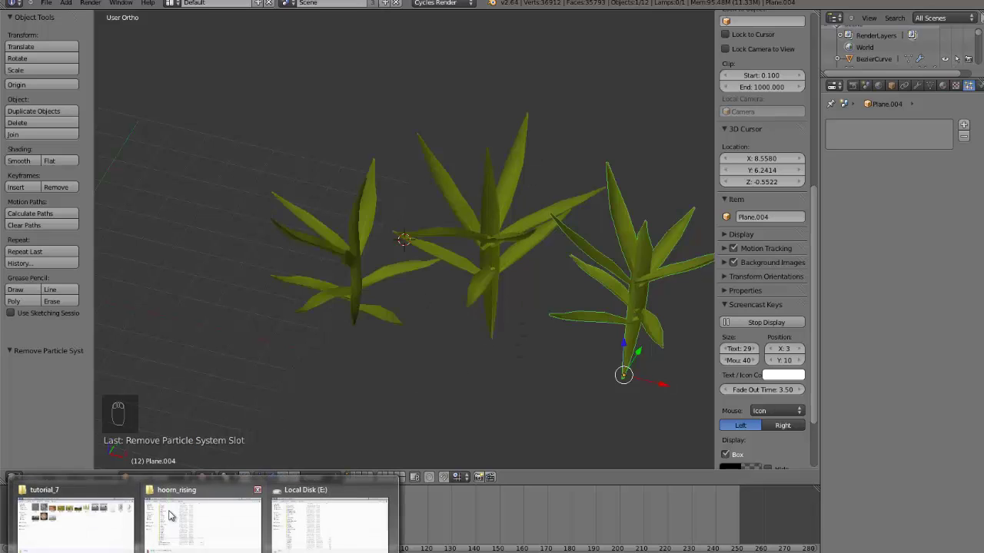
# Step: View the grass2 leaf texture image in the tutorial_7 folder and return to the Blender scene
pyautogui.click(86, 517)
pyautogui.doubleClick(587, 244)
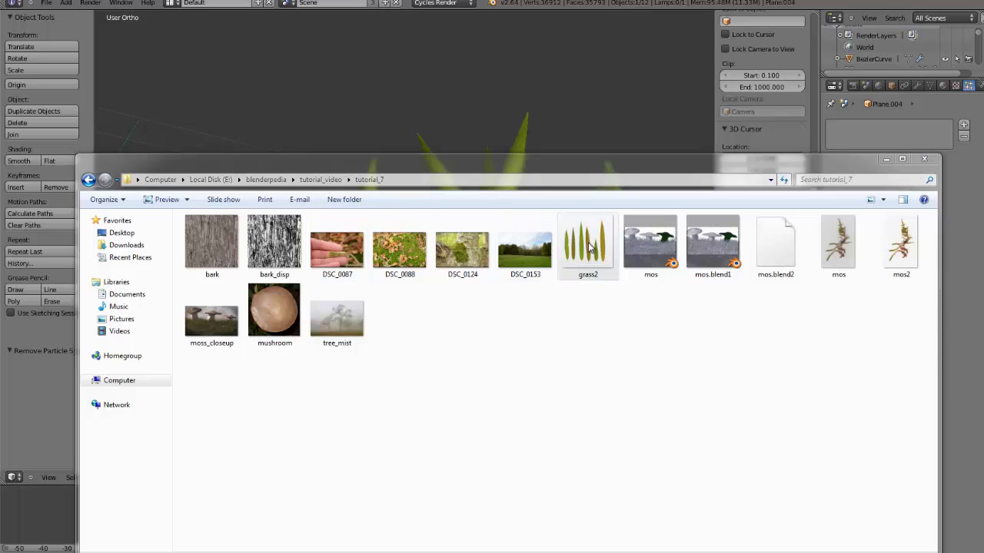
pyautogui.click(830, 68)
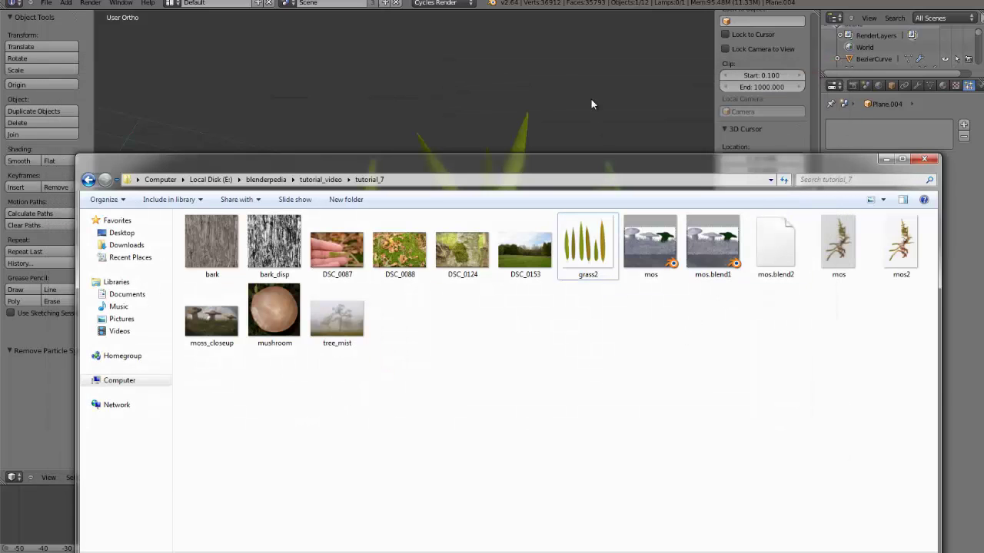
pyautogui.click(591, 99)
# Step: Select the three leafy sprigs one after another in front view and check the last one's group assignment in its object properties
pyautogui.moveTo(591, 99); pyautogui.dragTo(559, 218, button='middle')
pyautogui.press('KP_1')
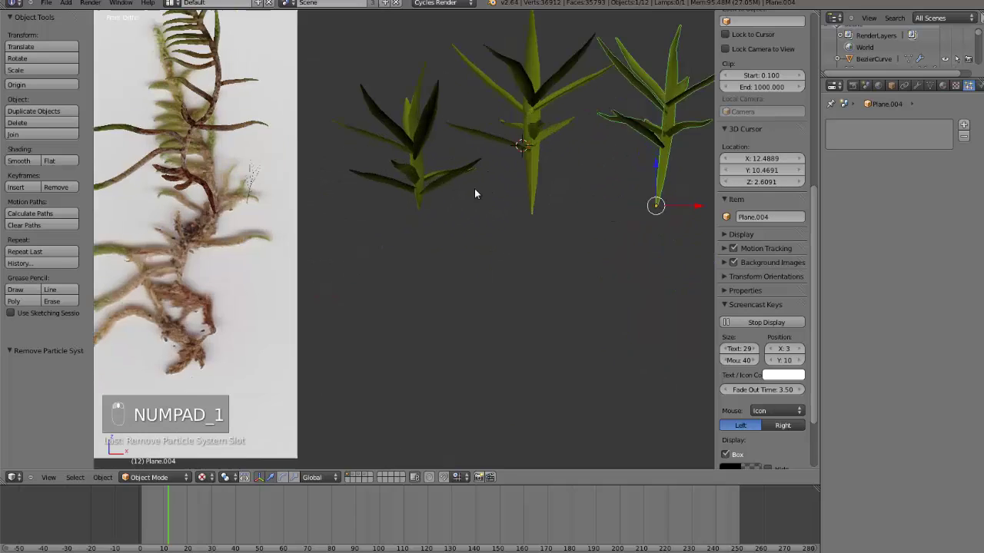
pyautogui.scroll(1, 474, 188)
pyautogui.rightClick(415, 149)
pyautogui.scroll(-1, 457, 176)
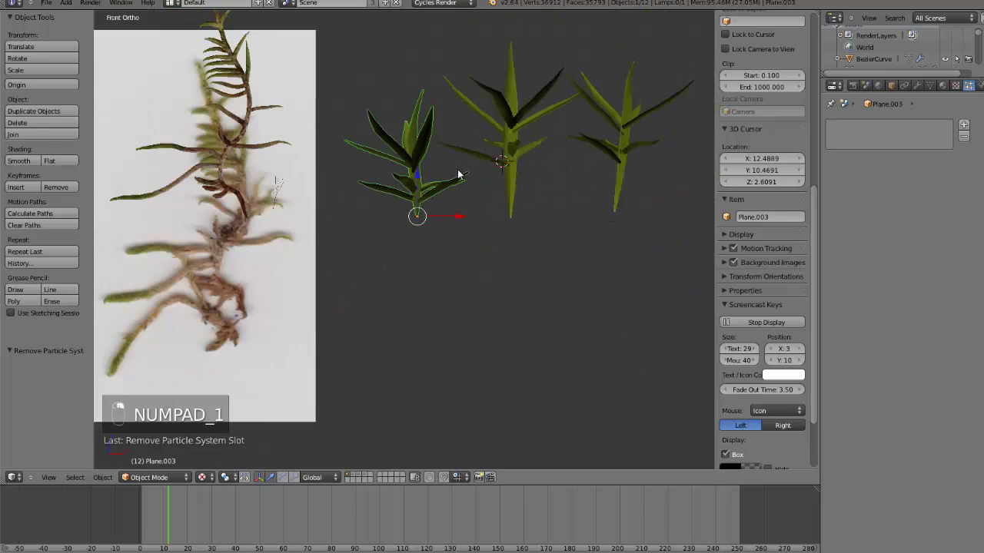
pyautogui.rightClick(515, 188)
pyautogui.rightClick(630, 172)
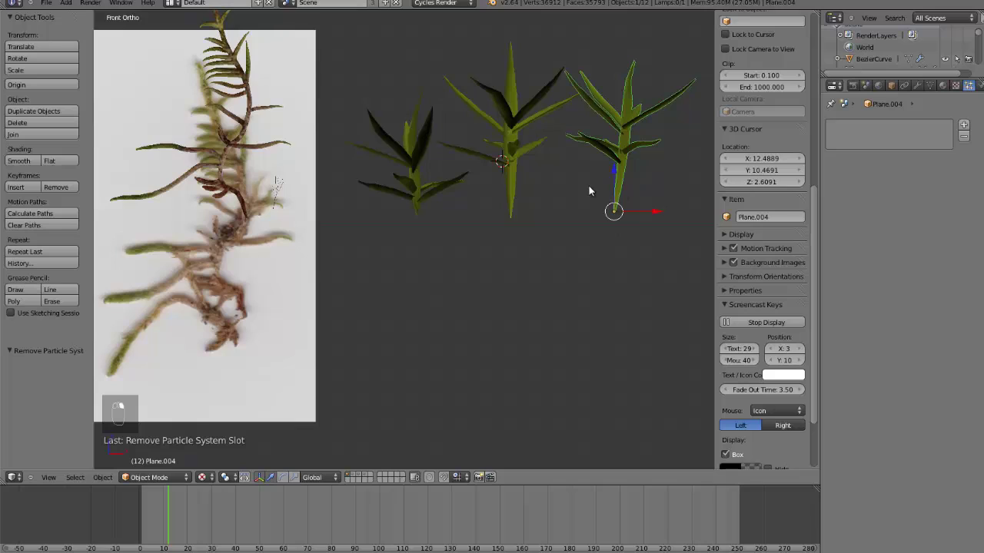
pyautogui.click(891, 86)
pyautogui.click(476, 292)
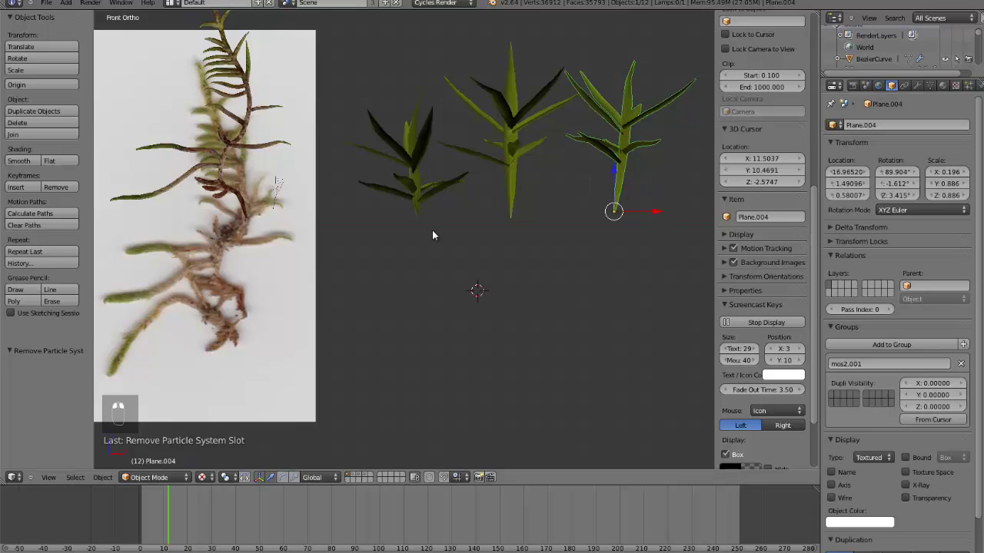
# Step: Move the whole mesh of the leafy sprig nearest the reference image upward in Edit Mode, away from its origin
pyautogui.rightClick(427, 209)
pyautogui.scroll(5, 430, 223)
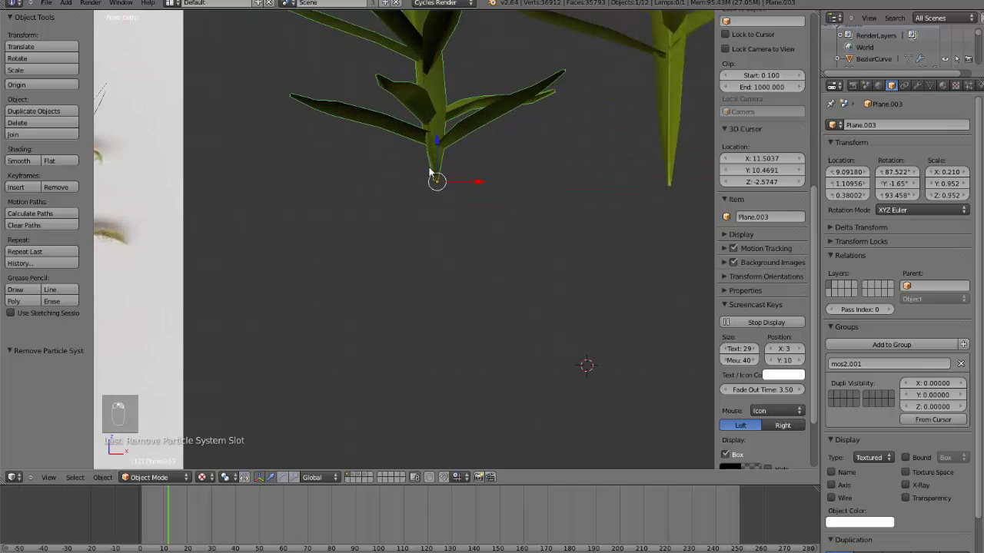
pyautogui.scroll(-5, 430, 227)
pyautogui.press('Tab')
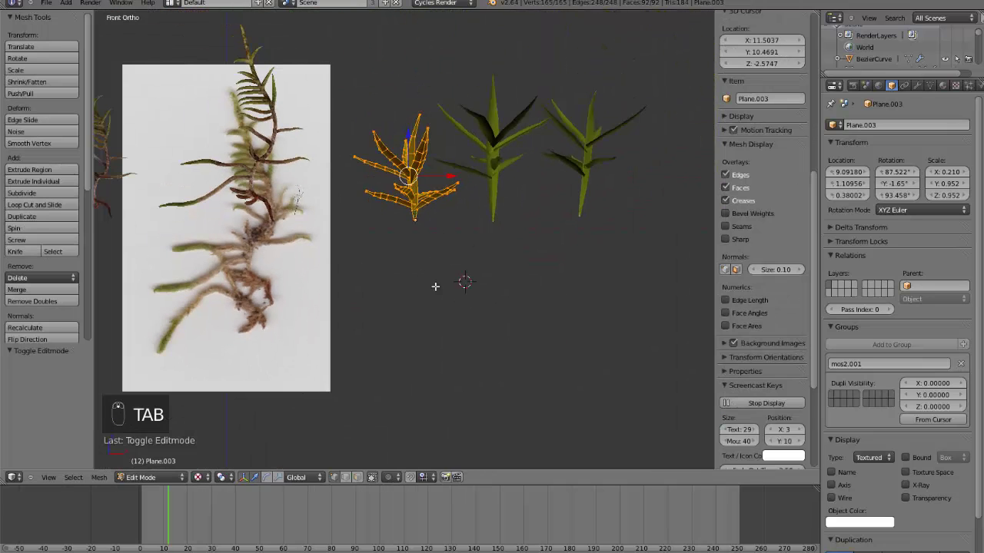
pyautogui.press('g')
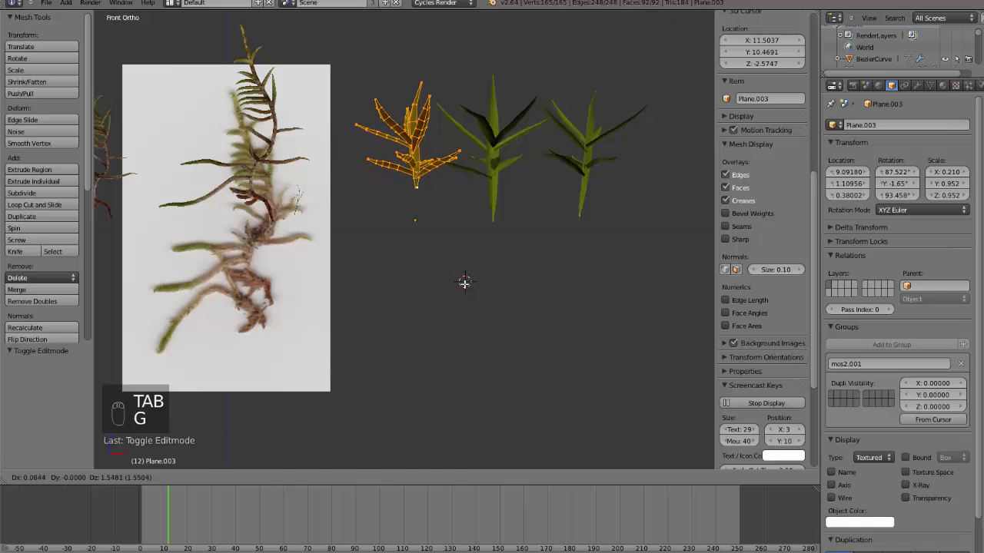
pyautogui.click(464, 280)
pyautogui.press('Tab')
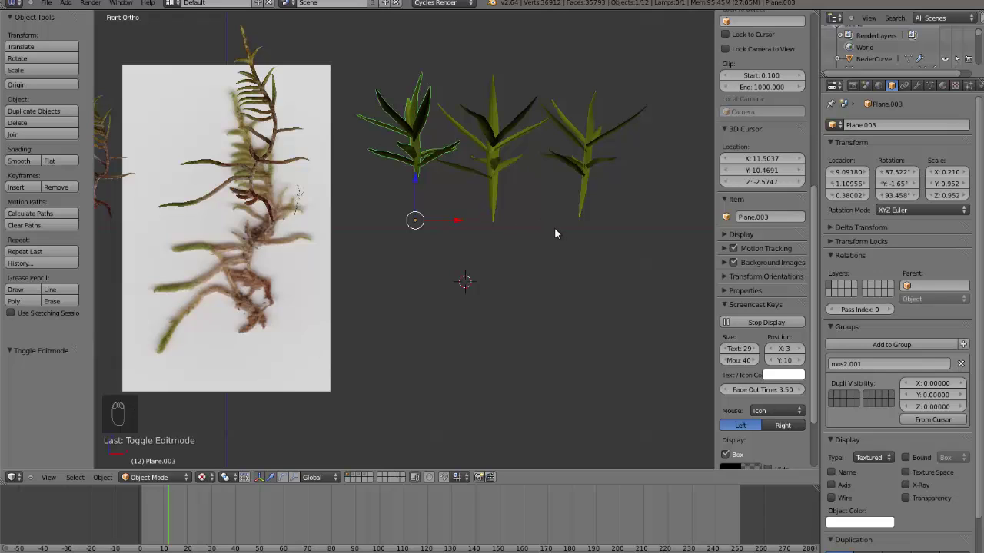
# Step: Return the sprig's mesh to its origin so that the stem base sits on the origin point
pyautogui.press('Tab')
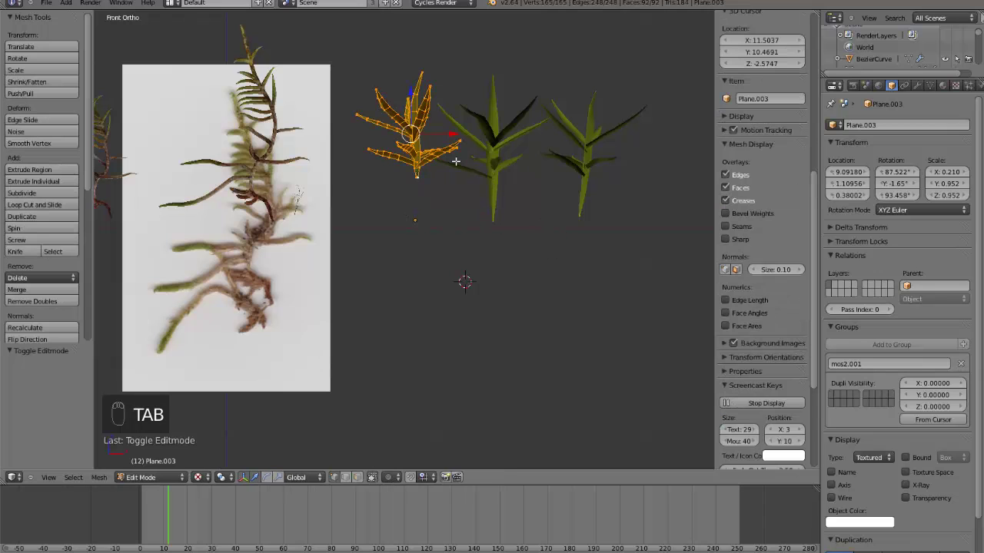
pyautogui.press('Tab')
pyautogui.press('Tab')
pyautogui.press('g')
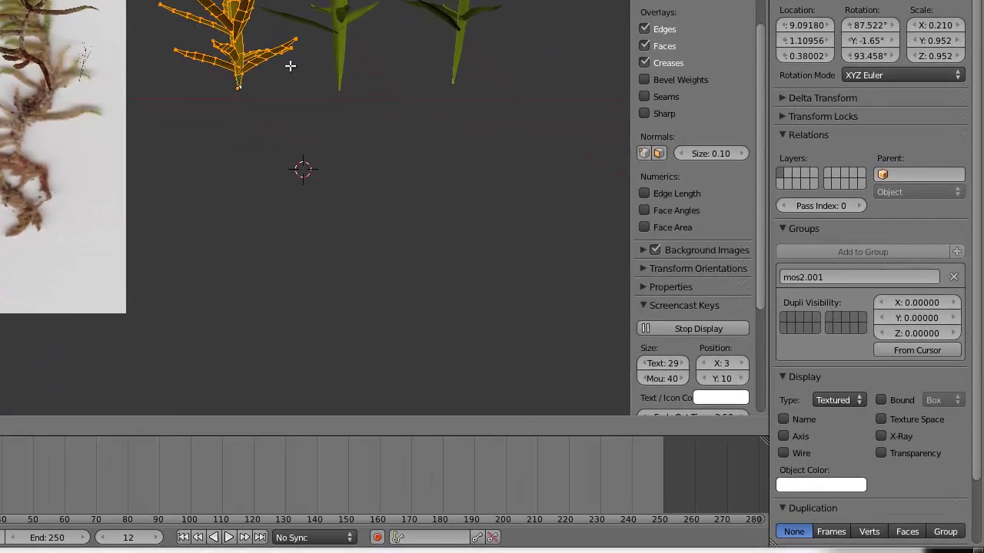
pyautogui.press('Tab')
pyautogui.moveTo(349, 115); pyautogui.dragTo(415, 191, button='middle')
pyautogui.moveTo(365, 152); pyautogui.dragTo(291, 142, button='middle')
pyautogui.press('KP_1')
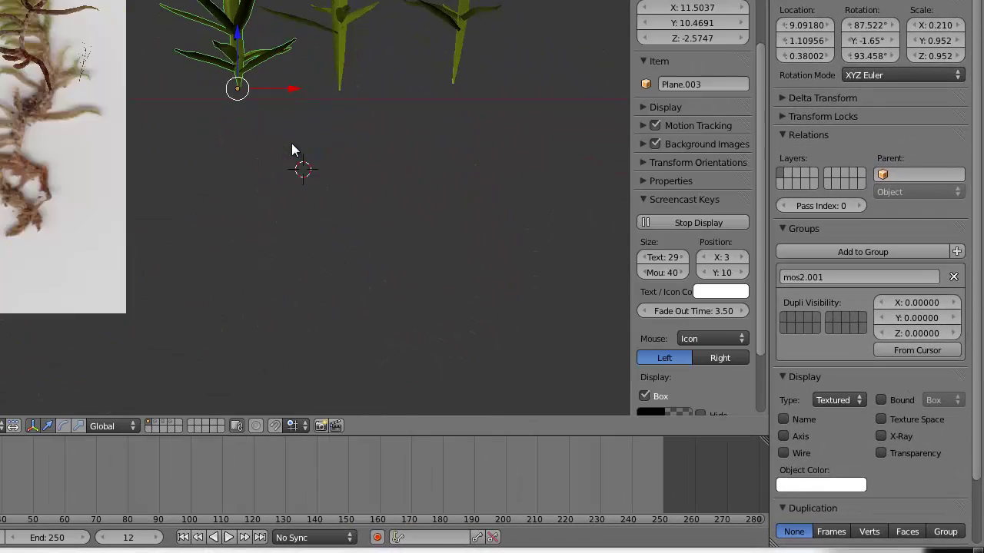
# Step: Show the scene in top view and switch to the empty layer 11
pyautogui.scroll(-3, 291, 143)
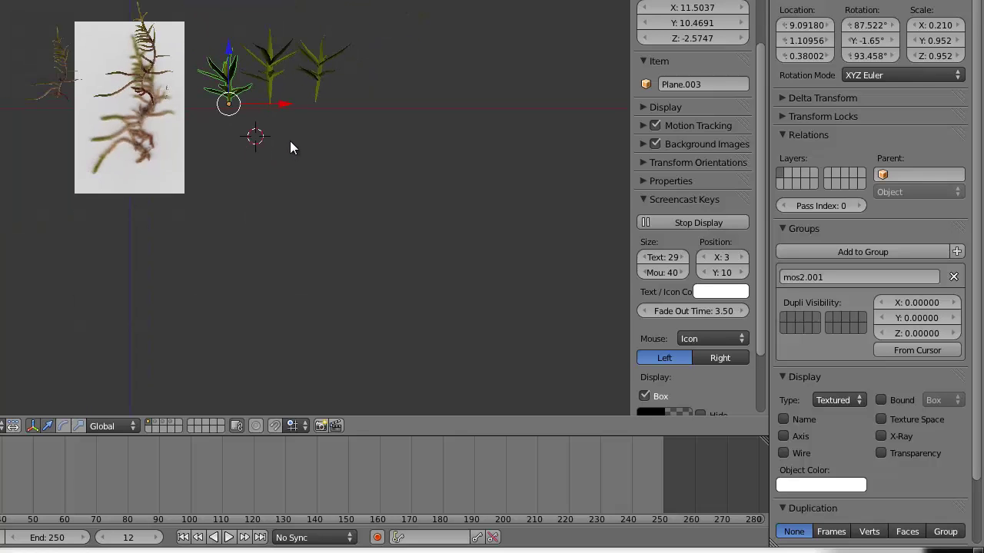
pyautogui.press('KP_7')
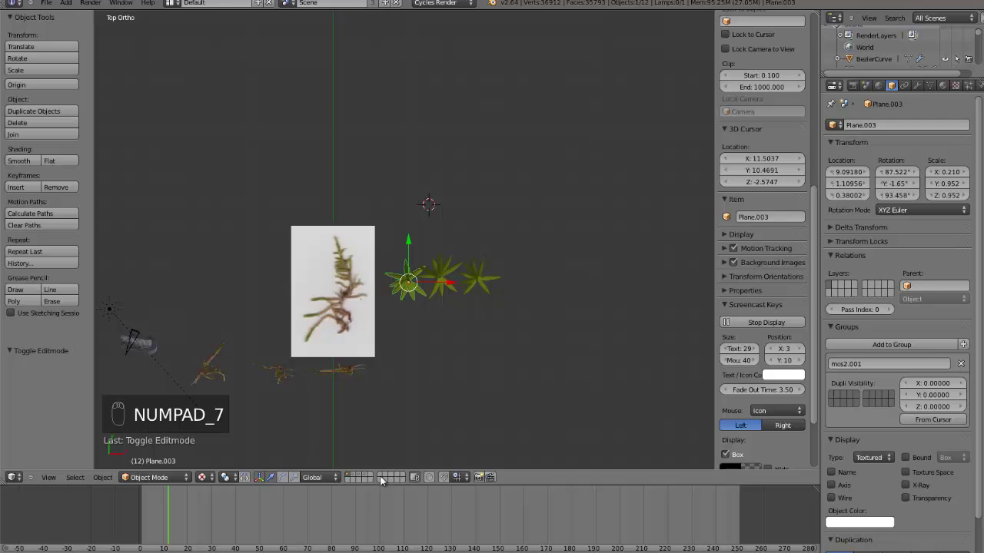
pyautogui.click(382, 477)
pyautogui.scroll(-3, 399, 395)
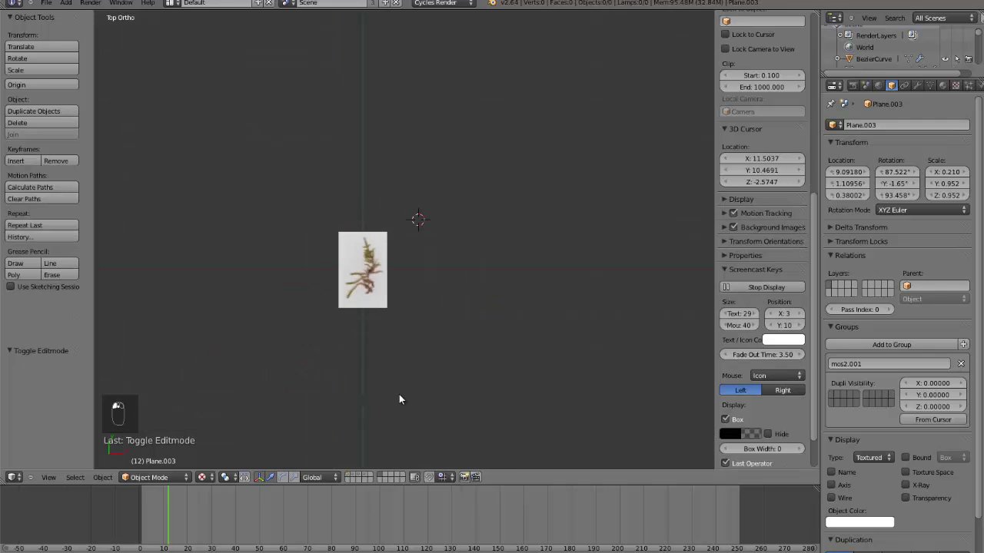
pyautogui.scroll(6, 399, 393)
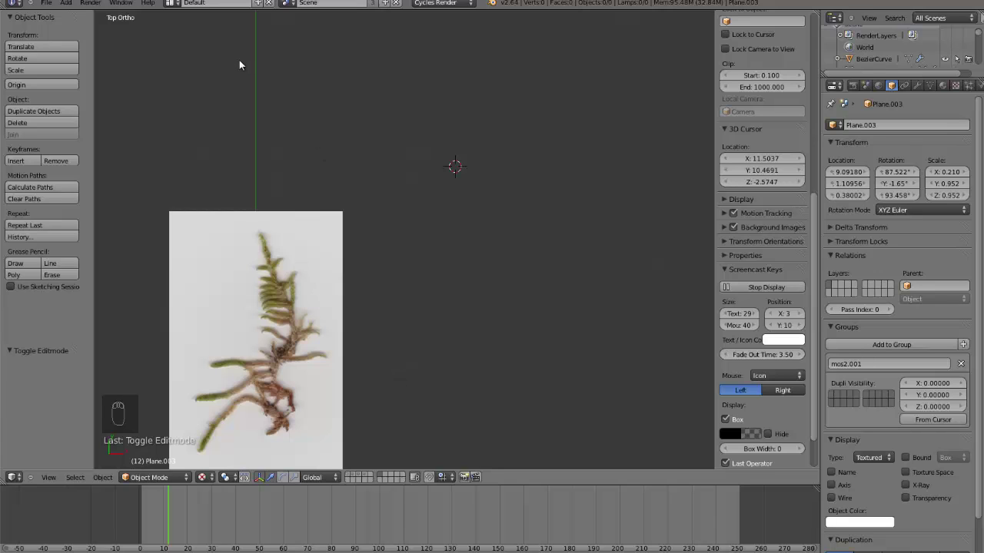
# Step: Add a plane beside the reference image and scale it to about 6.35
pyautogui.click(67, 3)
pyautogui.moveTo(71, 13)
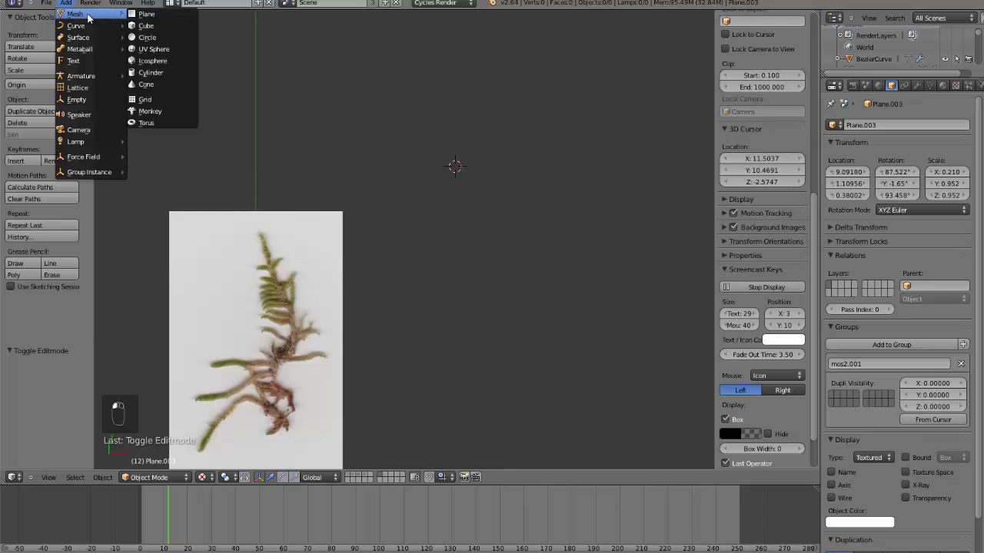
pyautogui.click(146, 16)
pyautogui.press('s')
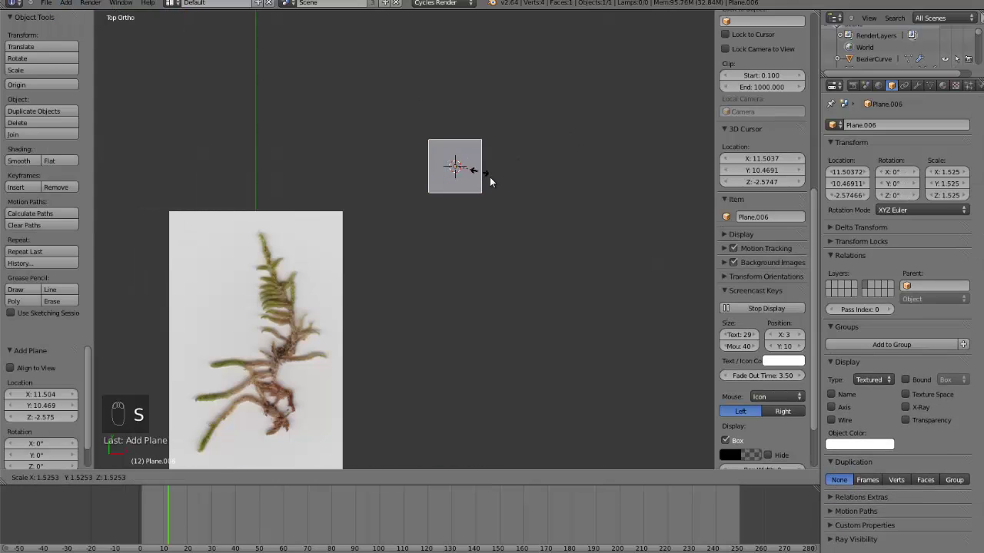
pyautogui.click(527, 202)
pyautogui.press('g')
pyautogui.click(533, 305)
pyautogui.press('s')
pyautogui.click(562, 323)
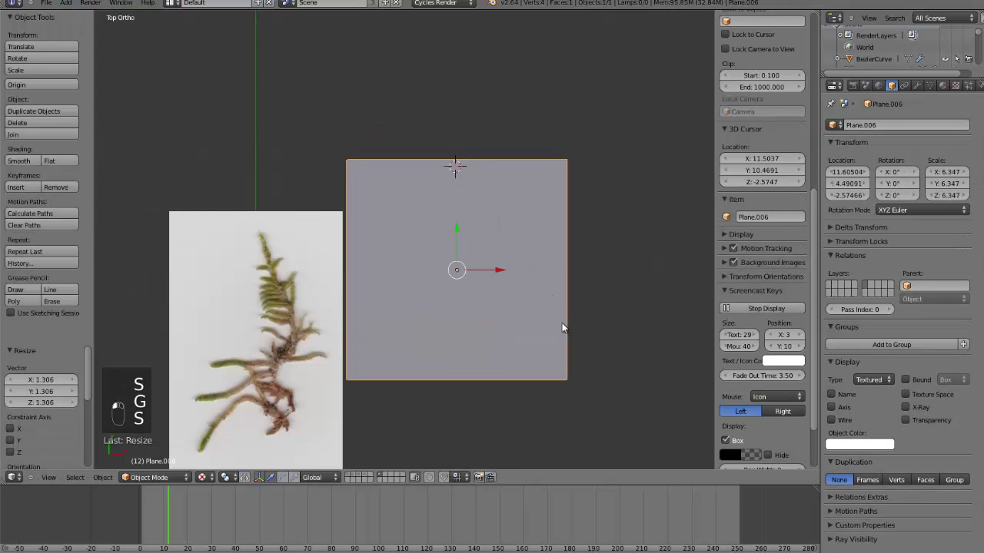
# Step: Subdivide the plane's mesh six times with one cut each
pyautogui.press('Tab')
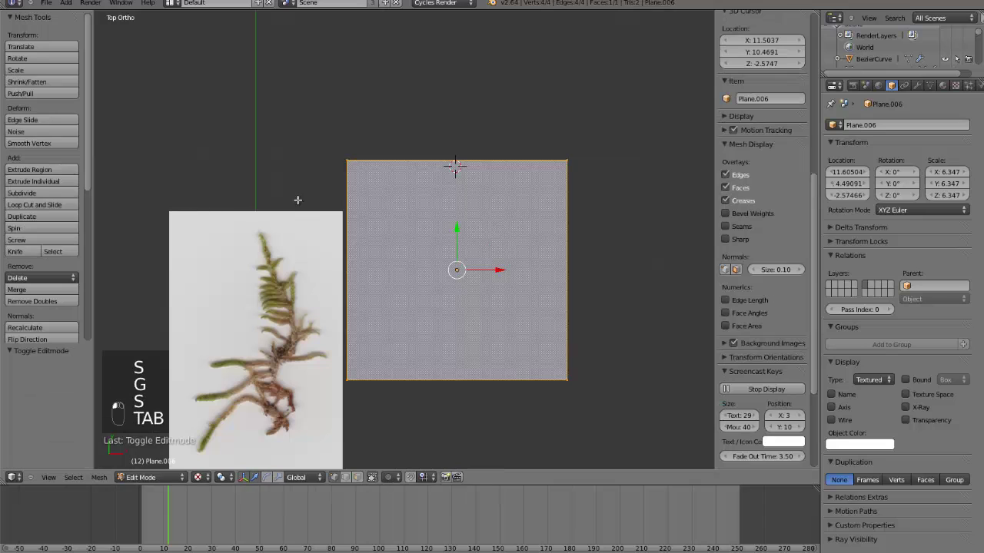
pyautogui.click(34, 194)
pyautogui.click(34, 195)
pyautogui.click(35, 195)
pyautogui.click(35, 194)
pyautogui.click(46, 196)
pyautogui.click(52, 197)
pyautogui.scroll(4, 510, 278)
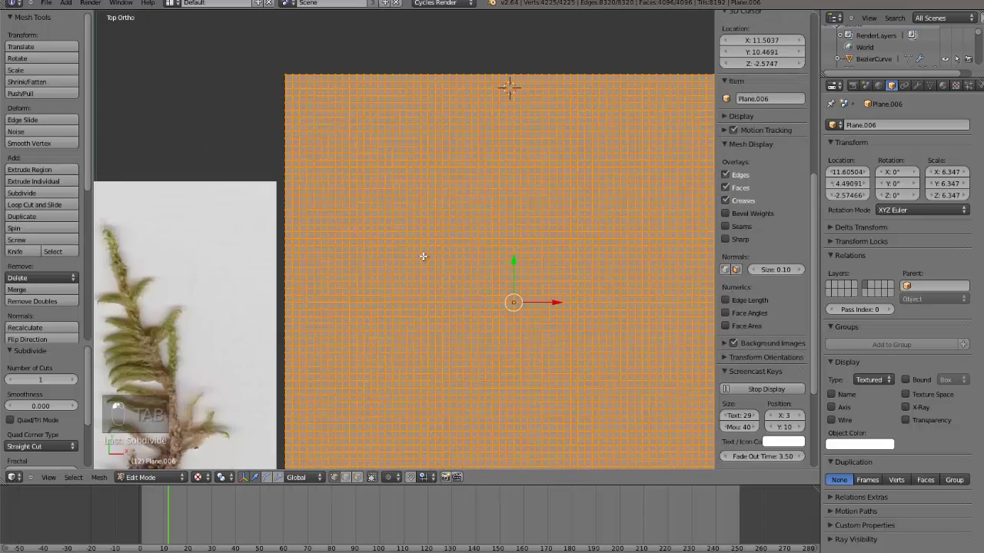
pyautogui.press('Tab')
# Step: Switch the plane to Weight Paint mode and paint a rounded full-weight patch in its middle
pyautogui.scroll(-1, 385, 346)
pyautogui.click(159, 478)
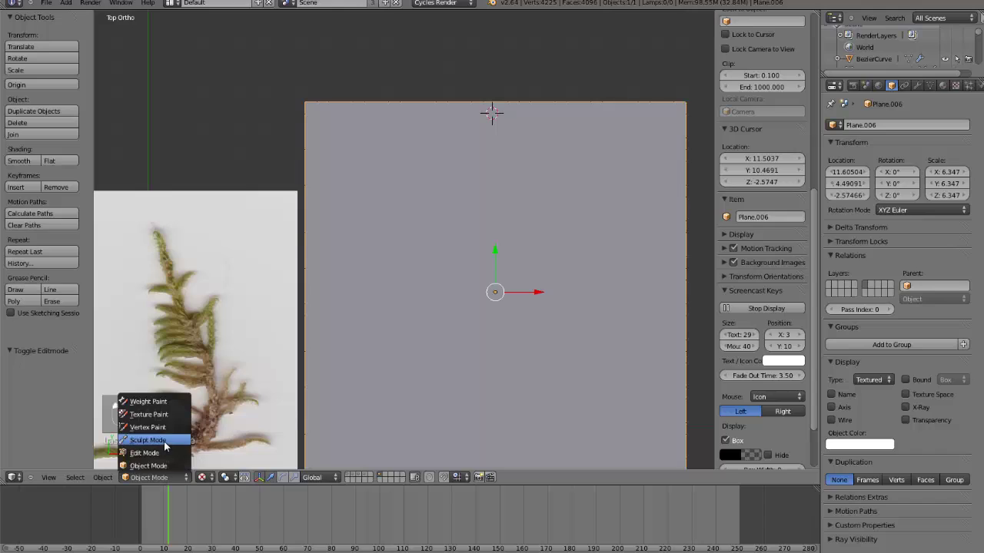
pyautogui.click(142, 414)
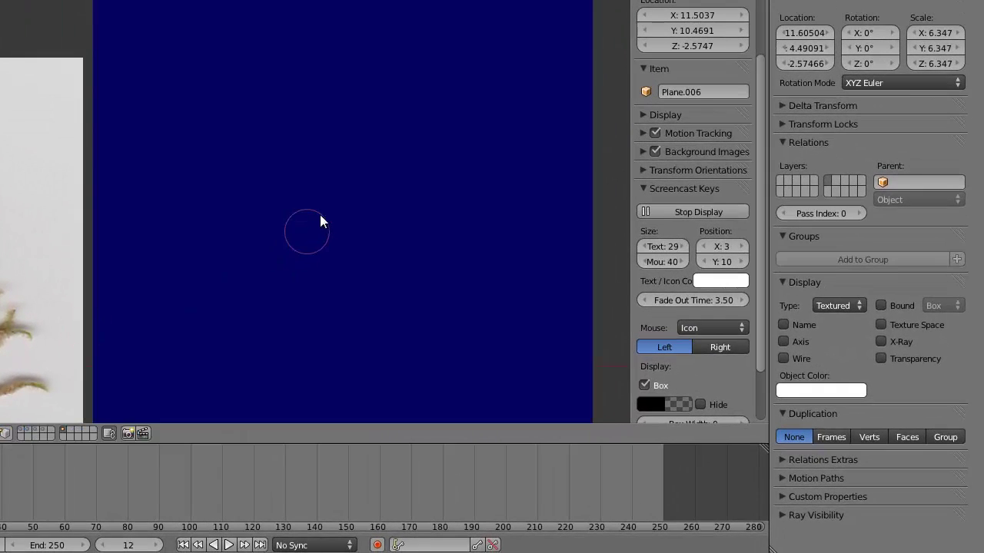
pyautogui.moveTo(320, 214)
pyautogui.mouseDown()
pyautogui.moveTo(346, 191)
pyautogui.moveTo(342, 176)
pyautogui.moveTo(359, 215)
pyautogui.moveTo(369, 197)
pyautogui.moveTo(415, 266)
pyautogui.moveTo(331, 246)
pyautogui.moveTo(315, 204)
pyautogui.moveTo(430, 253)
pyautogui.moveTo(352, 201)
pyautogui.moveTo(388, 188)
pyautogui.mouseUp()
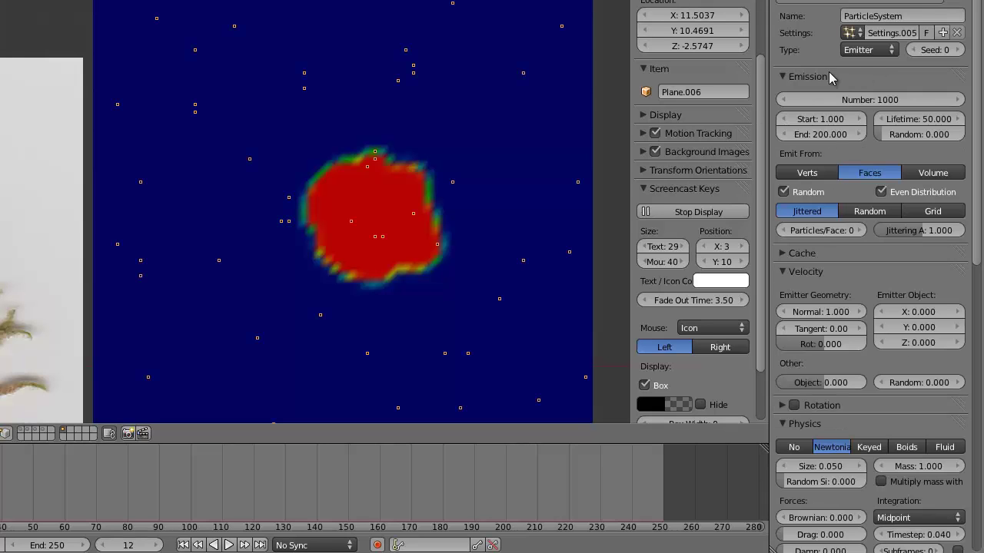
# Step: Set the type of the plane's particle system to Hair
pyautogui.click(855, 51)
pyautogui.click(853, 17)
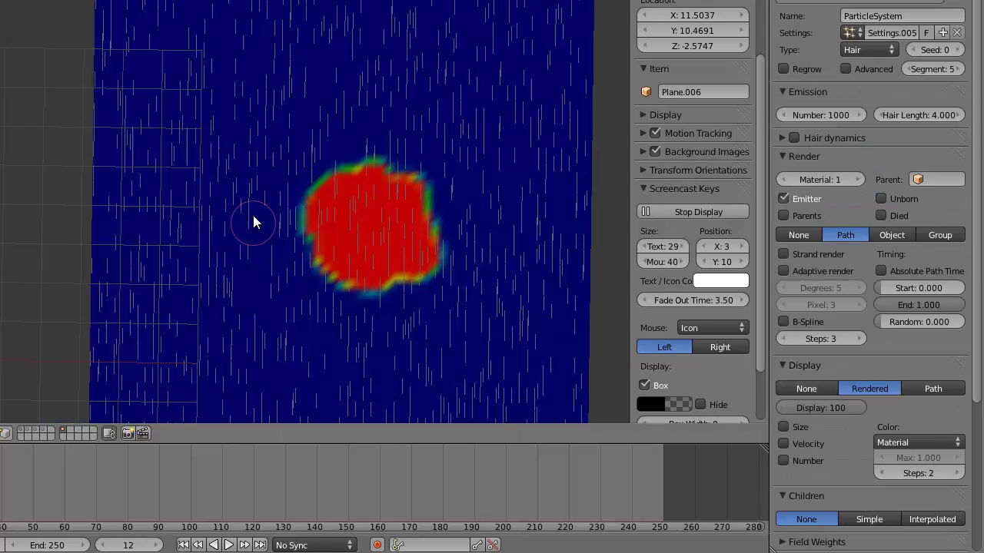
pyautogui.moveTo(253, 220); pyautogui.dragTo(413, 246, button='middle')
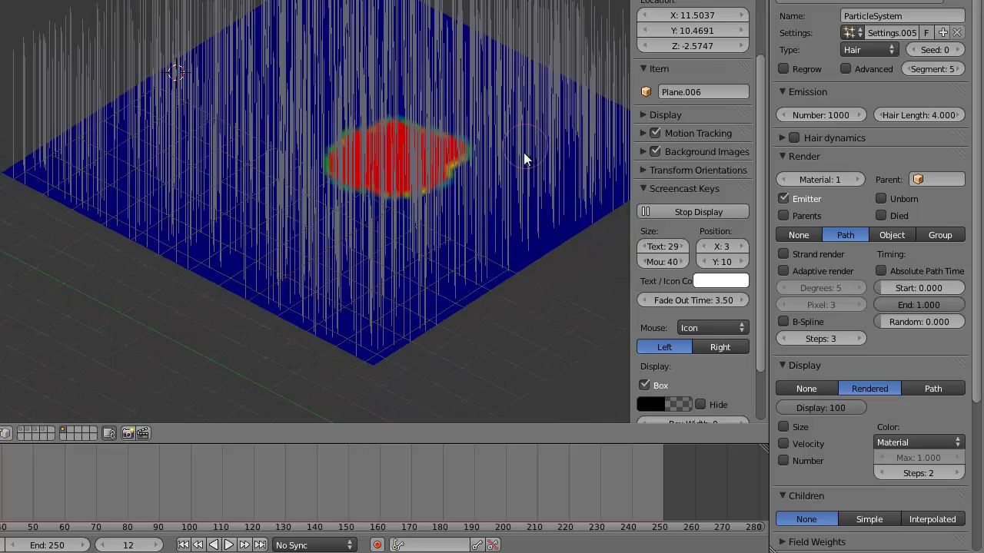
pyautogui.moveTo(525, 158); pyautogui.dragTo(484, 190, button='middle')
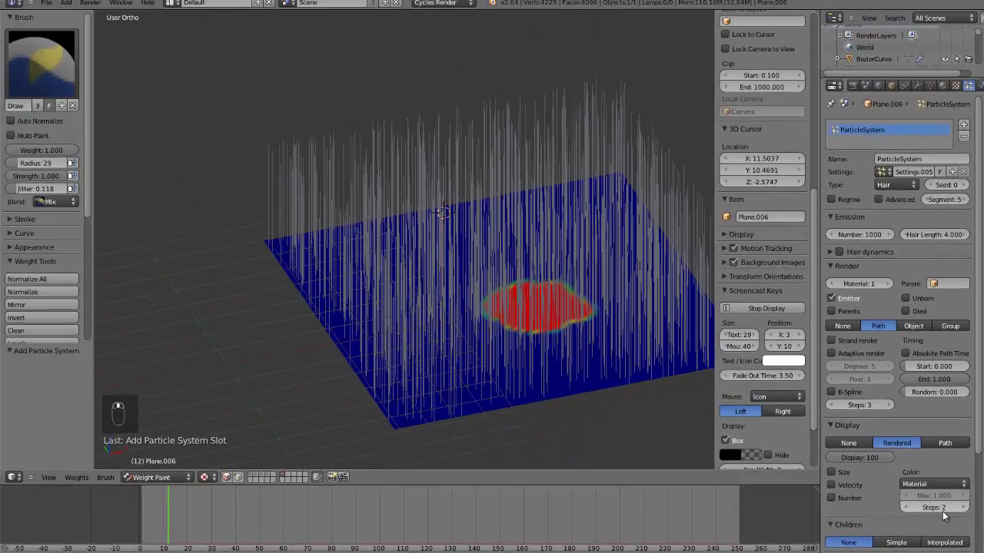
# Step: Limit the hair density to the painted area by assigning the vertex group named Group
pyautogui.scroll(-5, 933, 485)
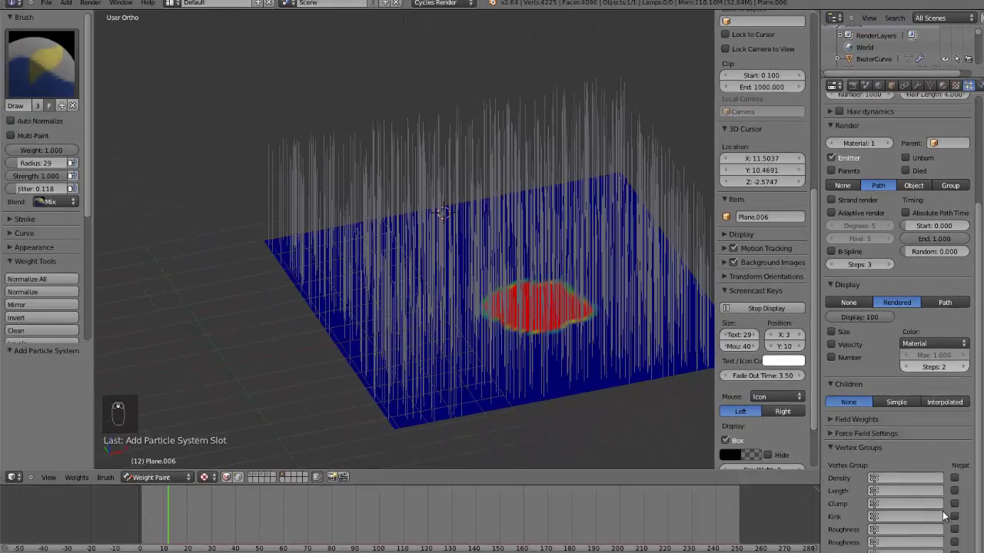
pyautogui.click(905, 468)
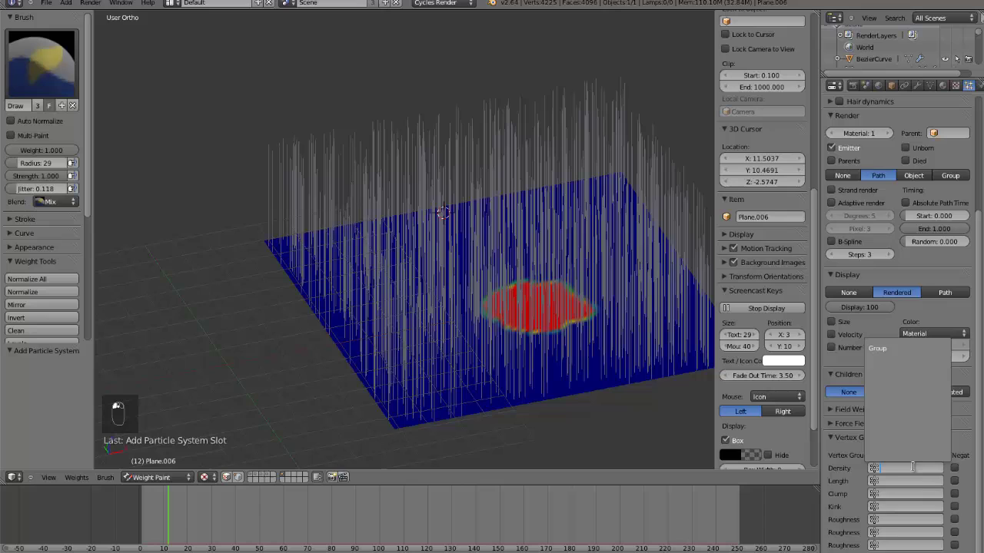
pyautogui.click(877, 352)
# Step: Enable the advanced hair settings and set the emission number to 1
pyautogui.scroll(5, 877, 352)
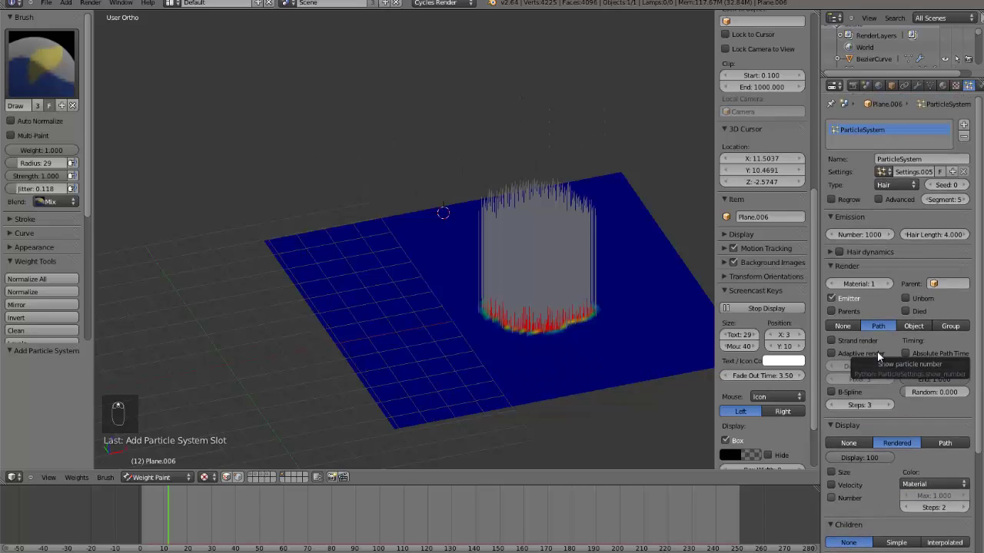
pyautogui.click(881, 202)
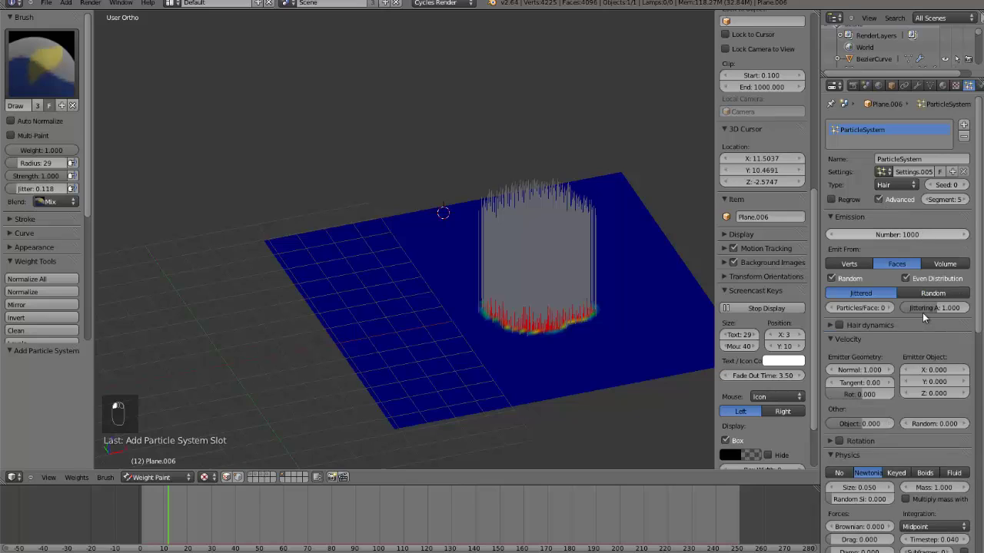
pyautogui.click(900, 237)
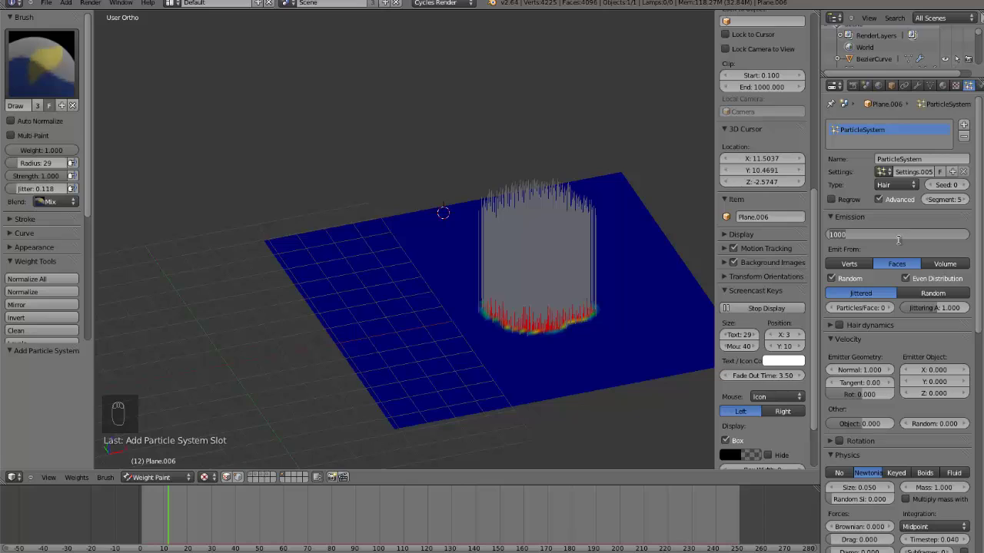
pyautogui.write('1')
pyautogui.press('Return')
# Step: Brush more weight over the painted patch and return the plane to Object Mode
pyautogui.moveTo(577, 346); pyautogui.dragTo(556, 303)
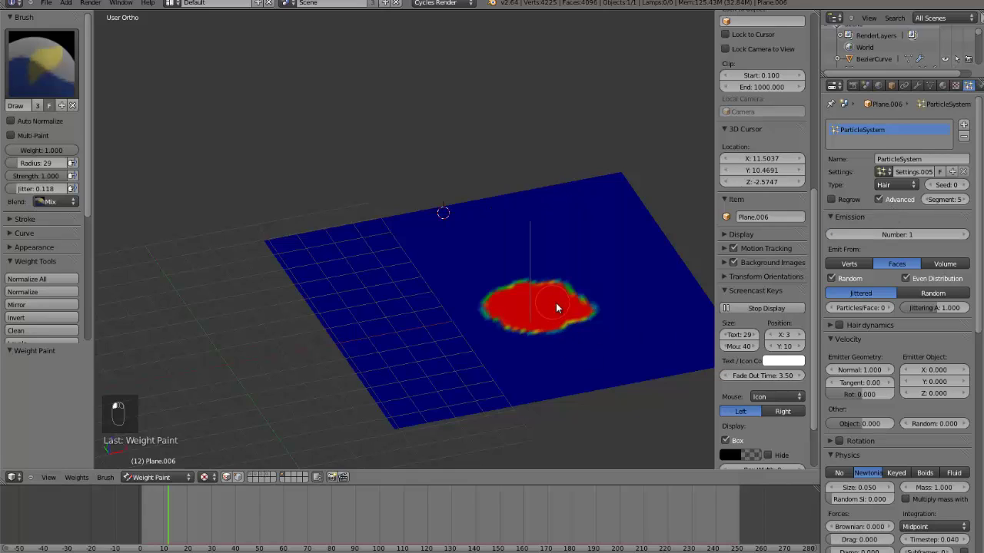
pyautogui.click(154, 478)
pyautogui.click(150, 466)
# Step: Render the hair particles as a group, using mos as the dupli group
pyautogui.click(422, 327)
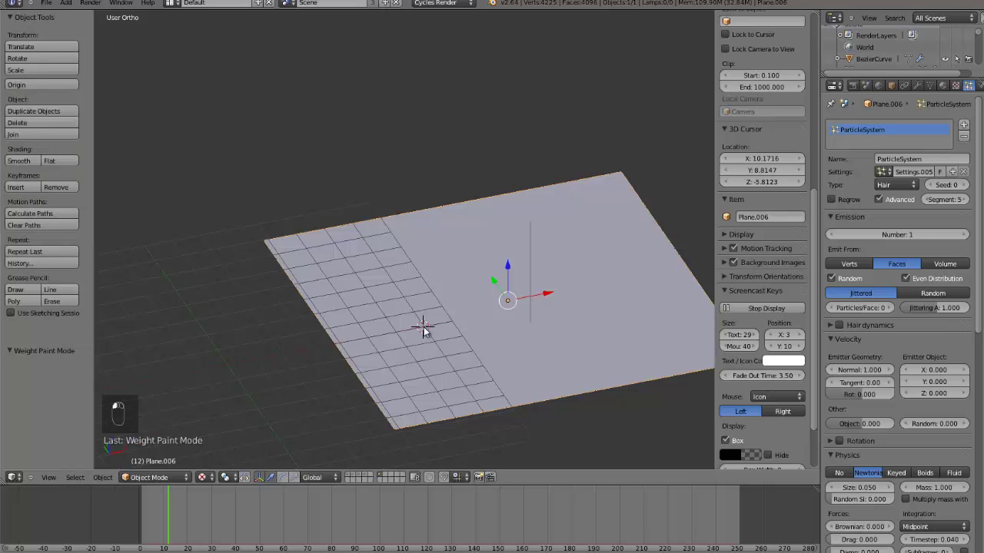
pyautogui.press('ctrl+KP_Decimal')
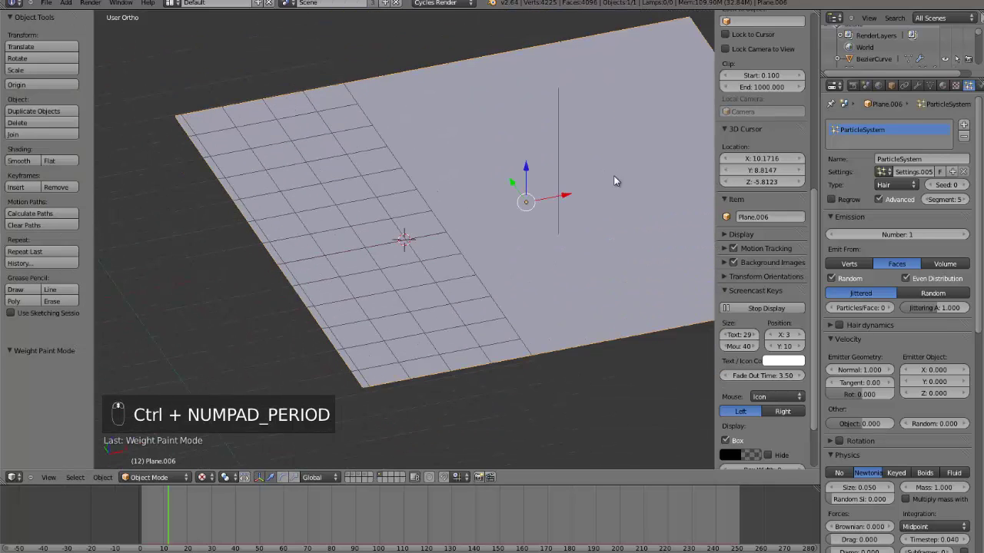
pyautogui.click(588, 202)
pyautogui.press('ctrl+KP_Decimal')
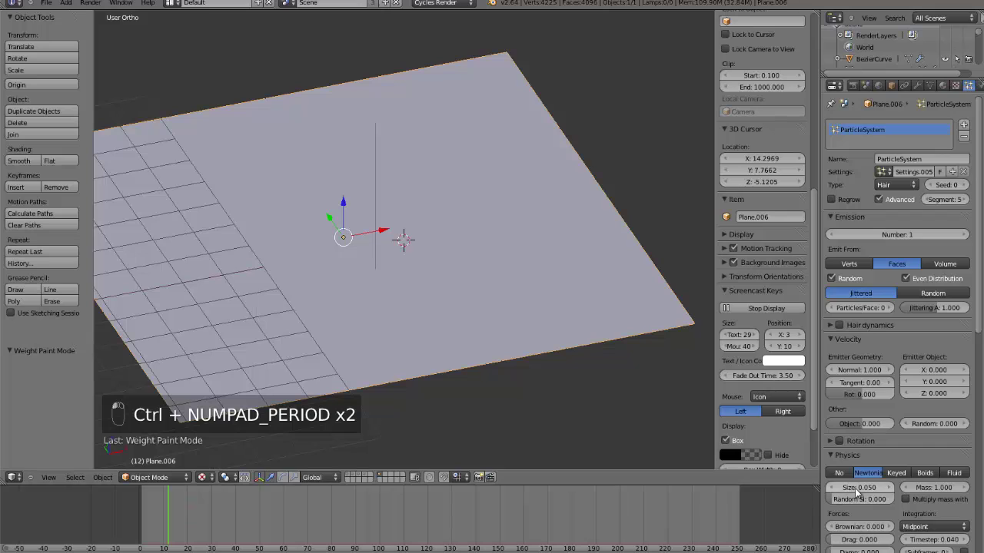
pyautogui.scroll(-10, 861, 491)
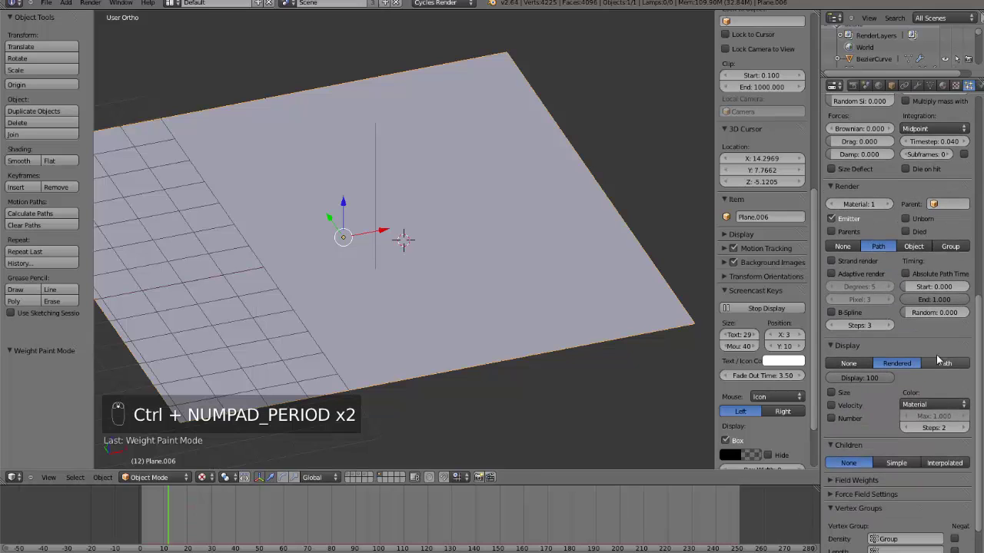
pyautogui.click(948, 246)
pyautogui.click(920, 262)
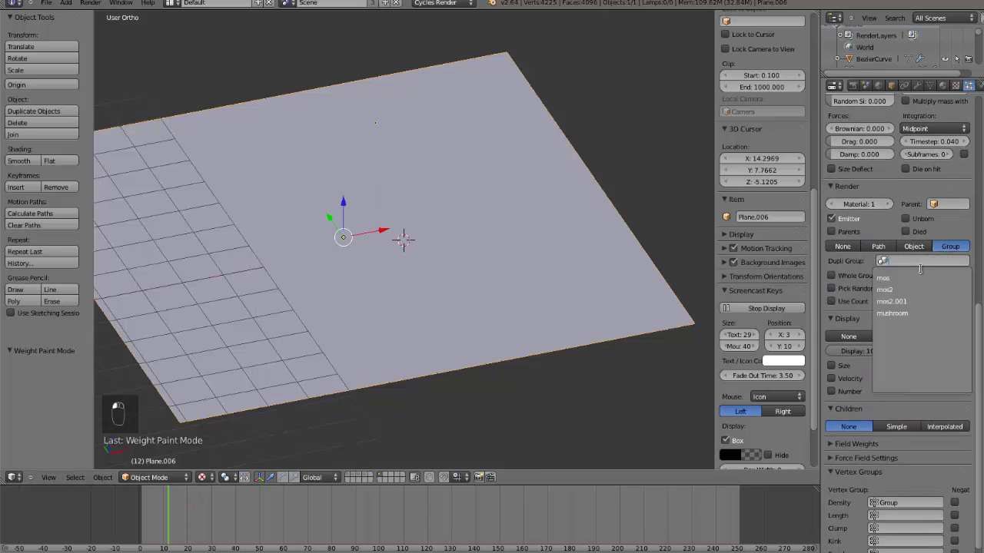
pyautogui.click(904, 278)
# Step: Set the normal velocity of the emitter geometry to 0.02 to shrink the moss sprig
pyautogui.scroll(5, 424, 324)
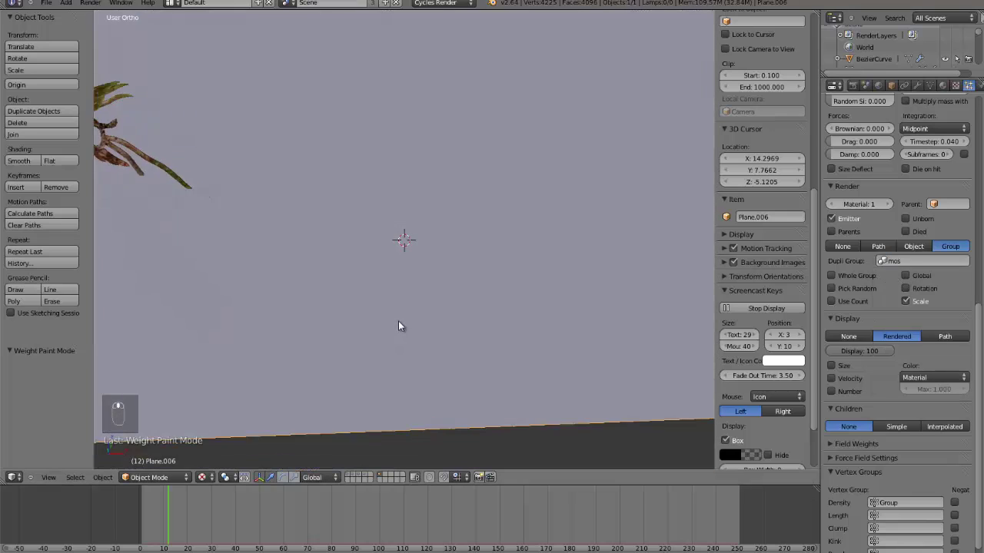
pyautogui.moveTo(398, 321); pyautogui.dragTo(424, 322, button='middle')
pyautogui.rightClick(266, 135)
pyautogui.scroll(-1, 504, 276)
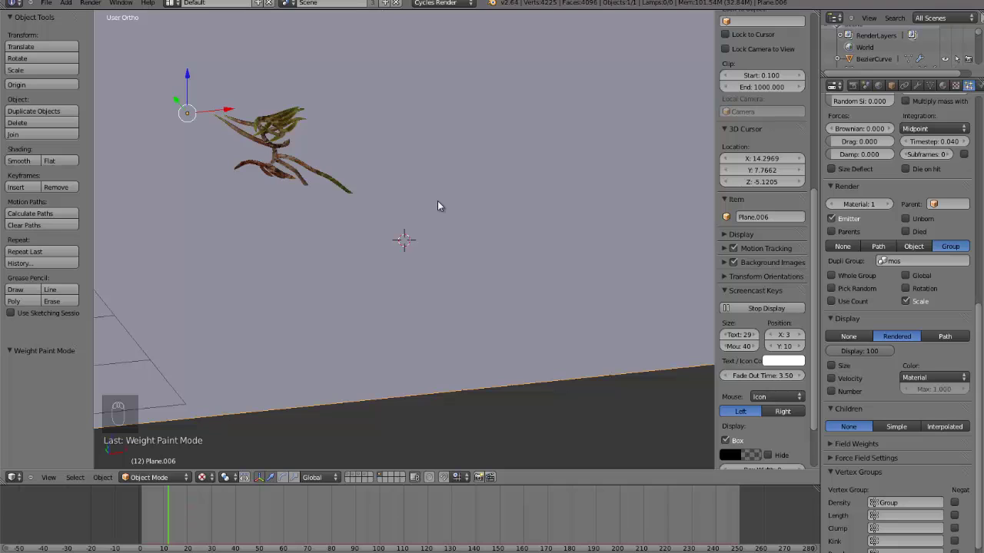
pyautogui.click(366, 144)
pyautogui.press('ctrl+KP_Decimal')
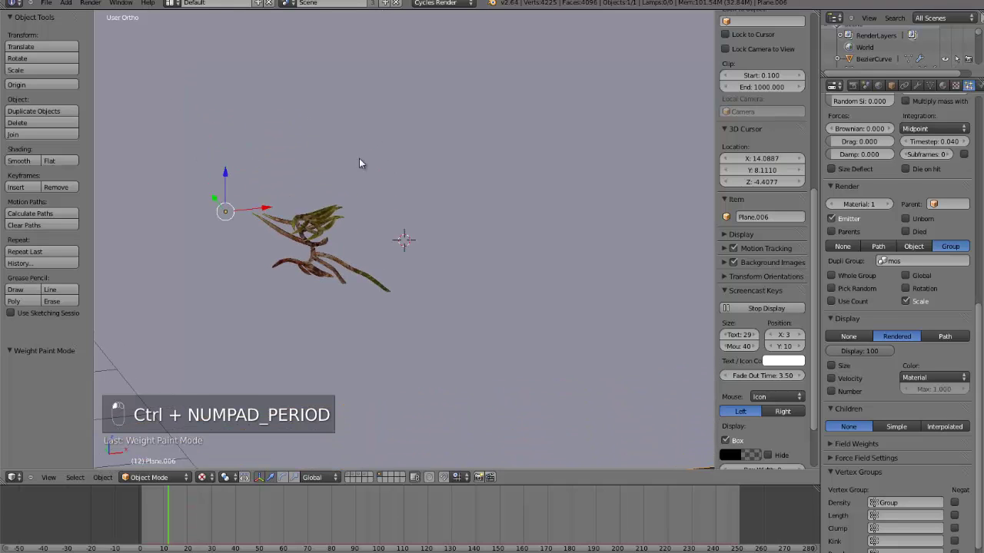
pyautogui.scroll(-3, 479, 224)
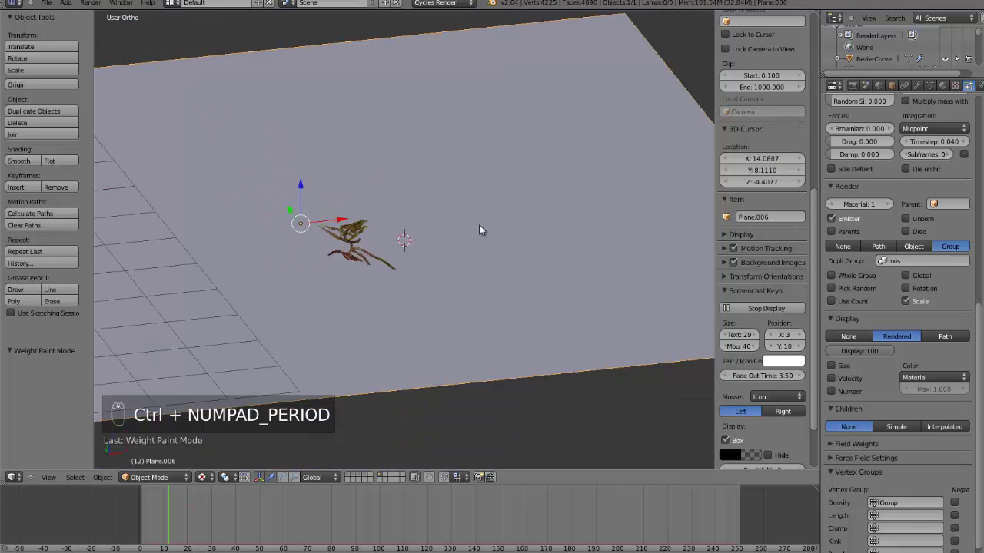
pyautogui.scroll(6, 896, 155)
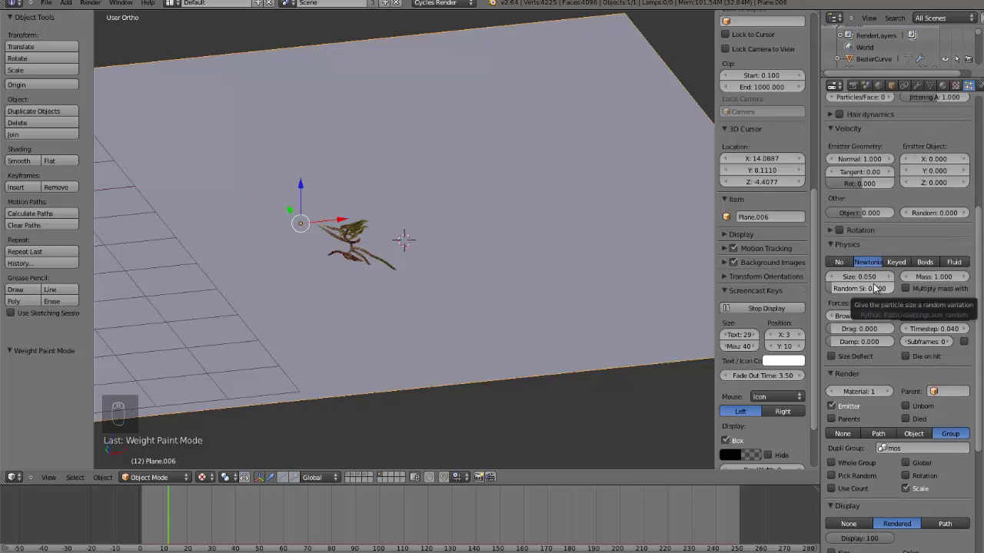
pyautogui.click(868, 159)
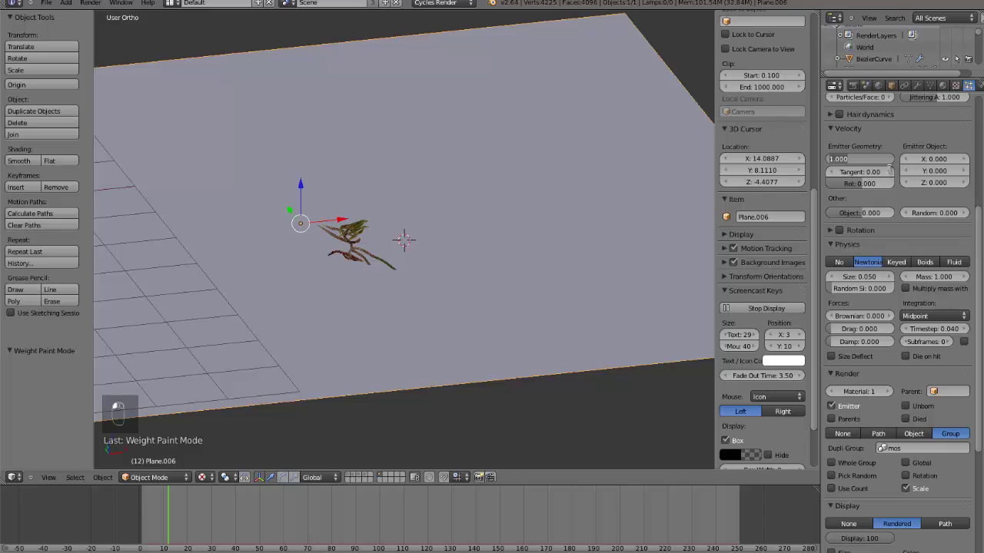
pyautogui.press('BackSpace')
pyautogui.write('.02')
pyautogui.press('Return')
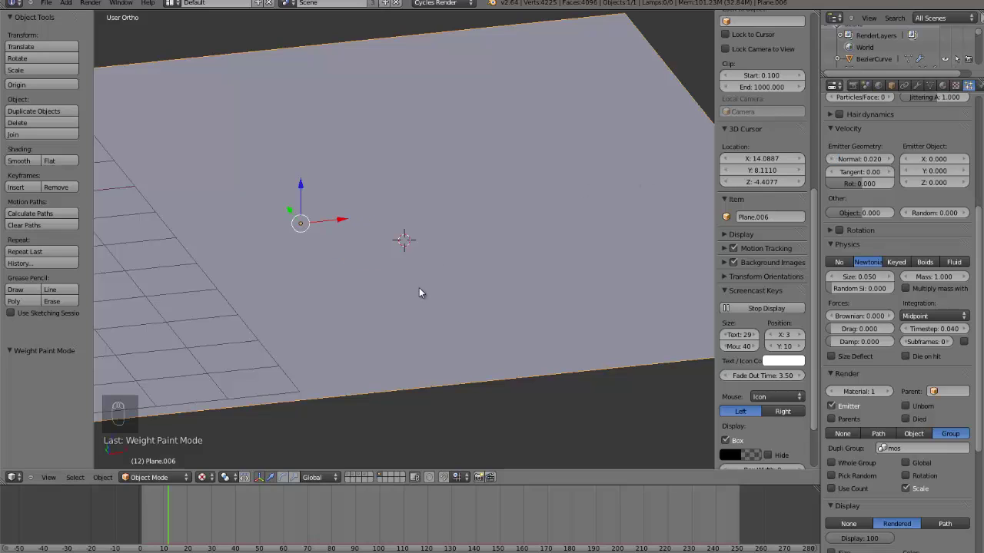
# Step: Set the normal velocity of the emitter geometry to 0.2
pyautogui.scroll(4, 419, 288)
pyautogui.click(209, 241)
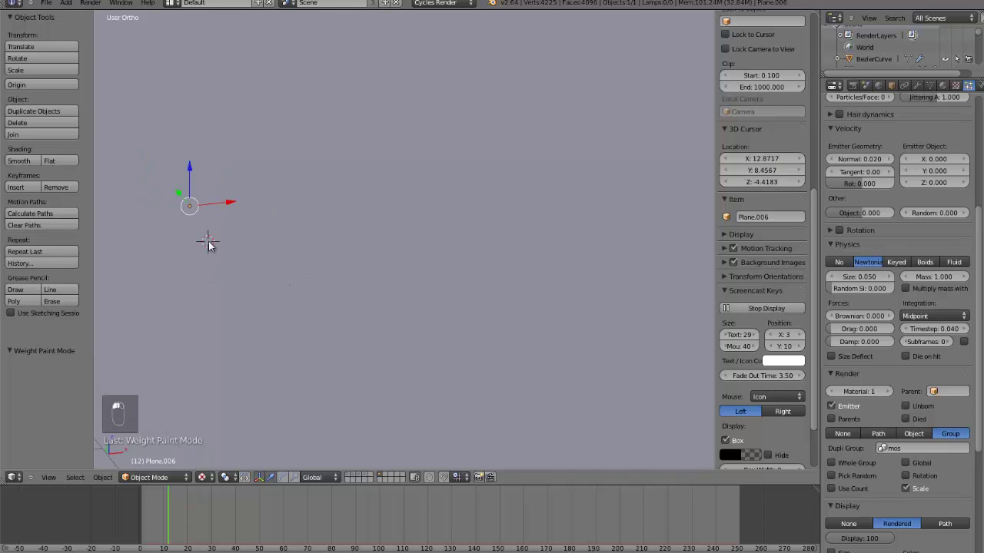
pyautogui.click(859, 158)
pyautogui.press('BackSpace')
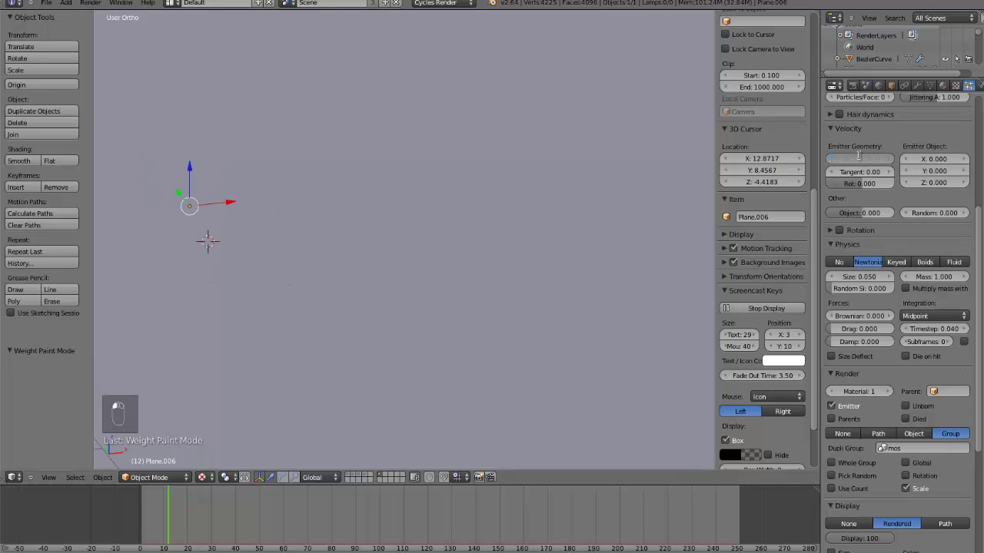
pyautogui.write('.2')
pyautogui.press('Return')
# Step: Turn on simple children for the moss sprig's particle and set their display amount to 3
pyautogui.click(313, 285)
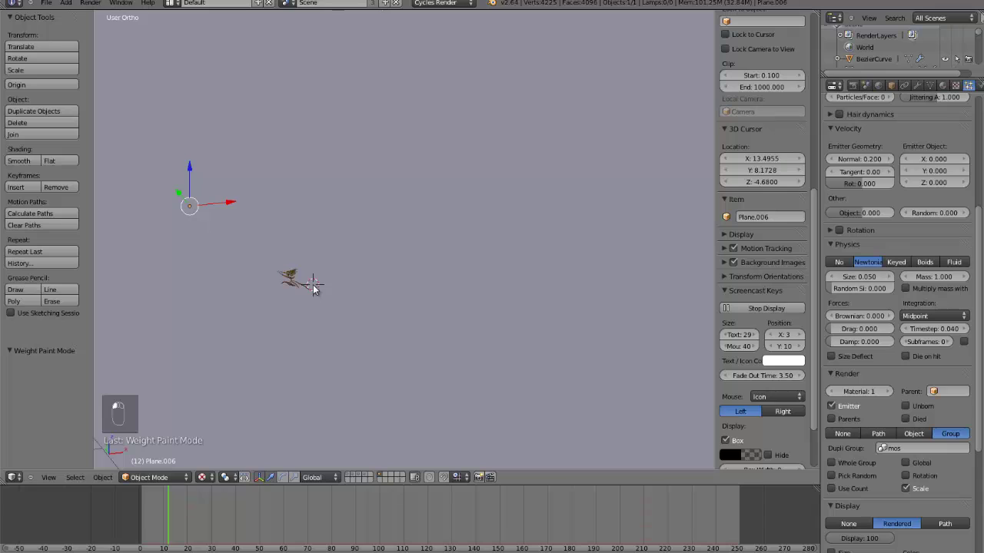
pyautogui.press('ctrl+KP_Decimal')
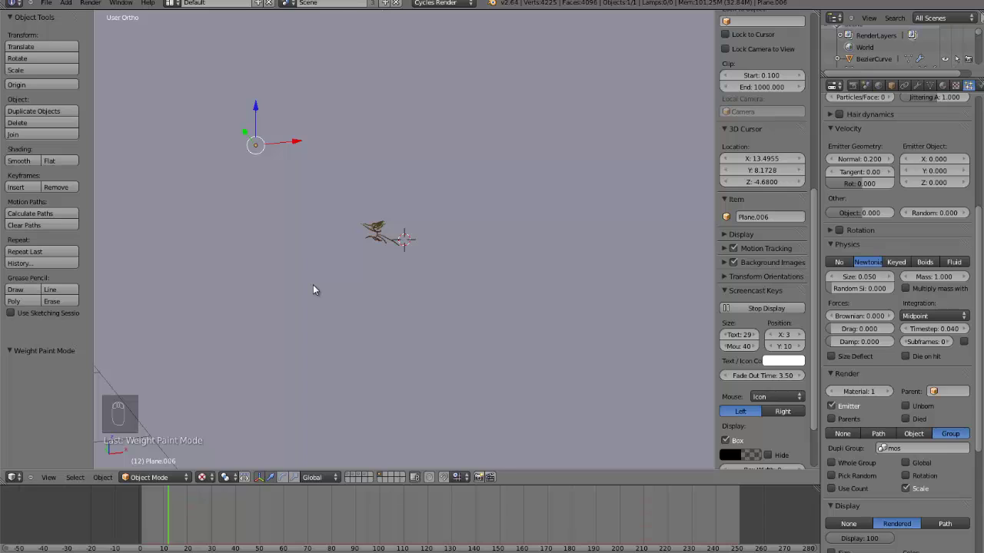
pyautogui.scroll(3, 313, 290)
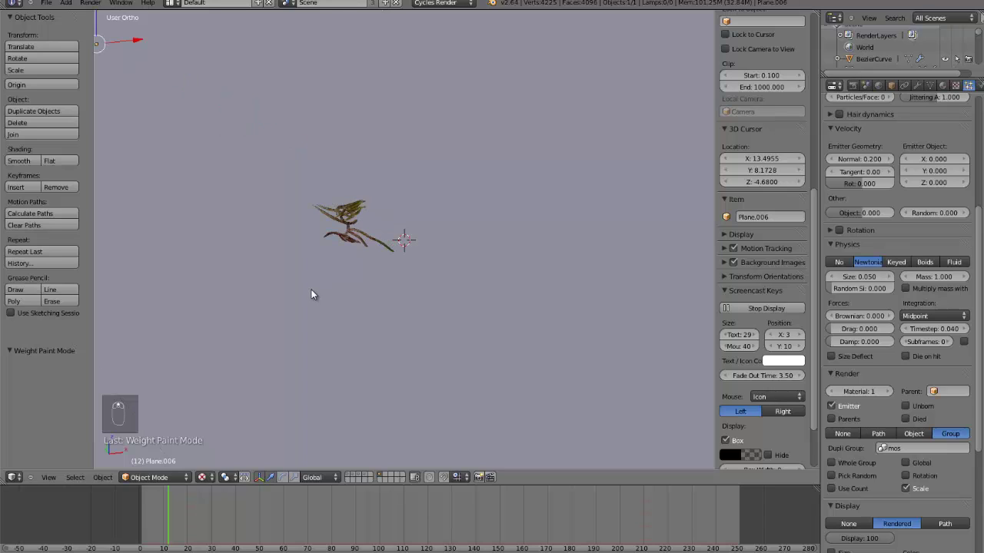
pyautogui.scroll(-4, 269, 377)
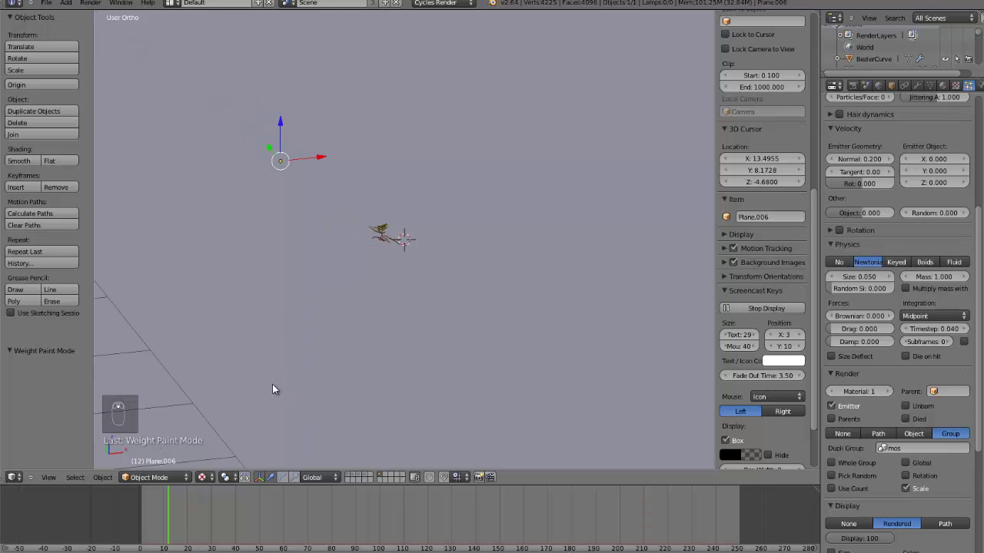
pyautogui.scroll(4, 272, 385)
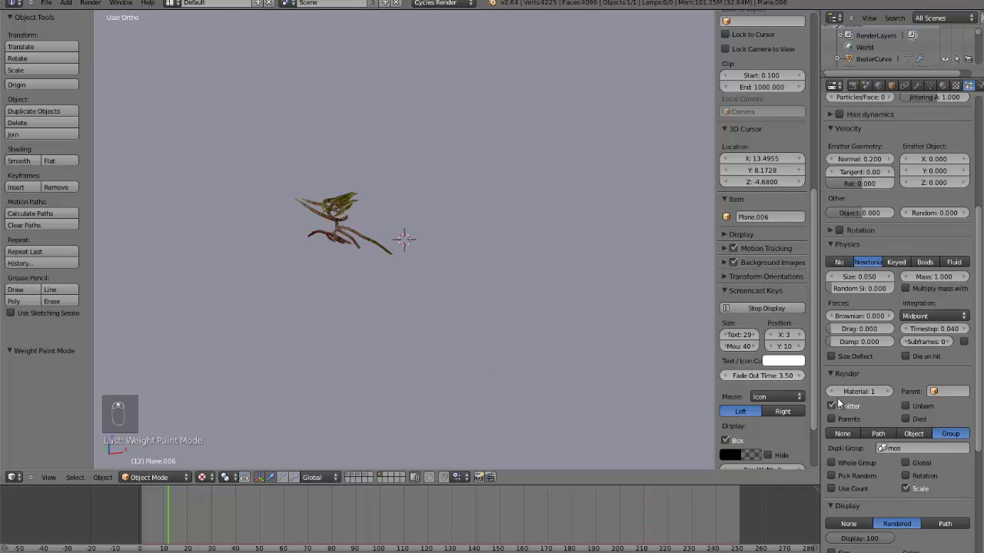
pyautogui.scroll(-7, 858, 413)
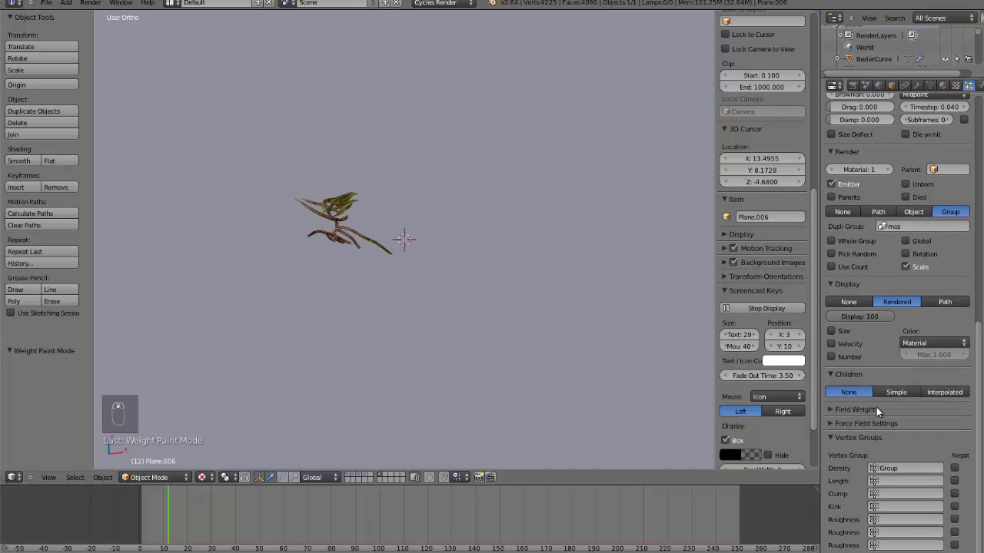
pyautogui.click(897, 392)
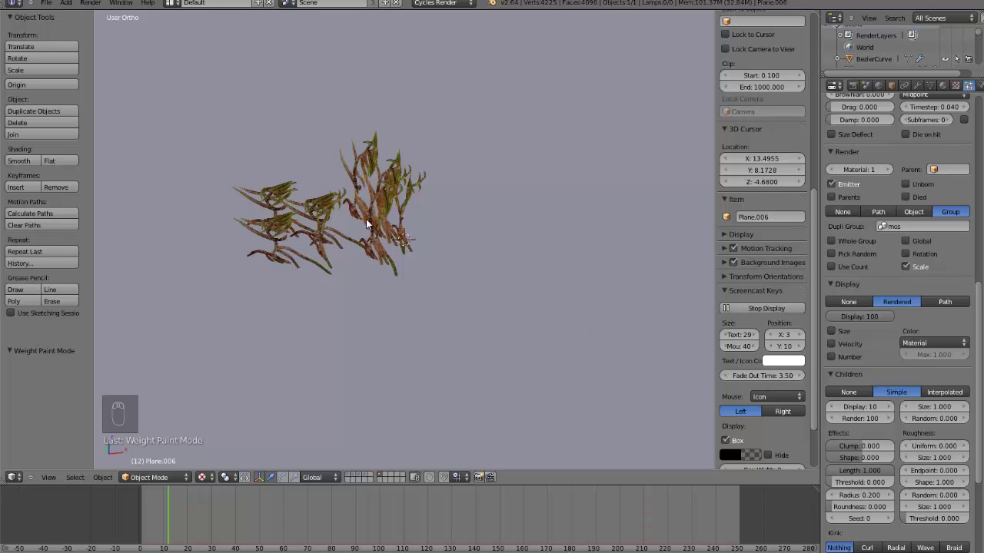
pyautogui.click(870, 406)
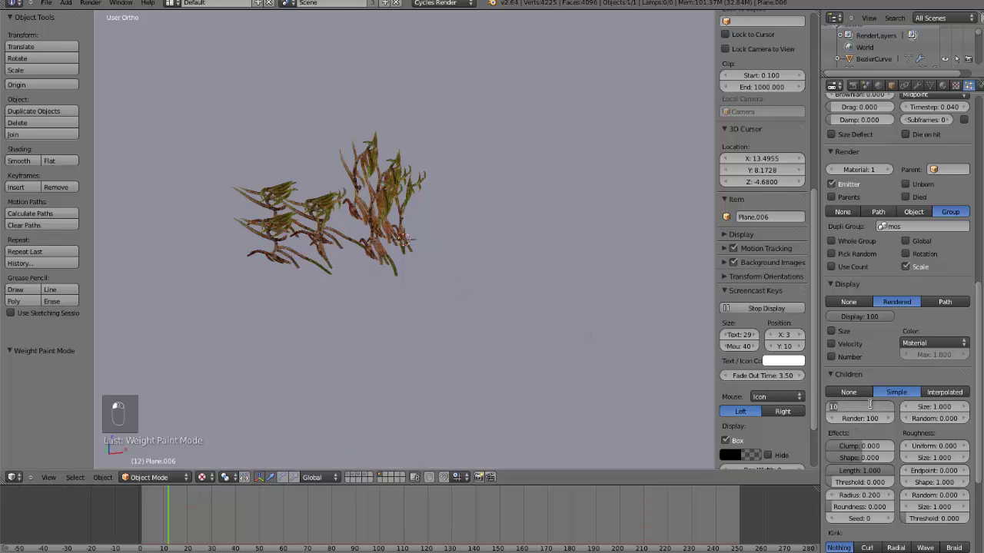
pyautogui.write('3')
pyautogui.press('Return')
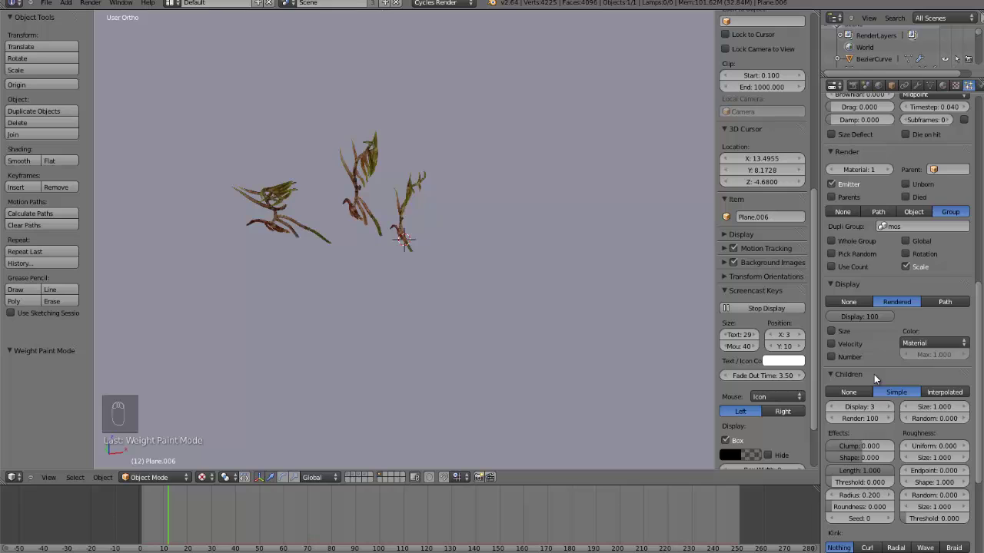
# Step: Switch the hair particles' distribution on the emitter faces to Random
pyautogui.moveTo(436, 380)
pyautogui.mouseDown(button='middle')
pyautogui.moveTo(435, 359)
pyautogui.moveTo(442, 373)
pyautogui.mouseUp(button='middle')
pyautogui.scroll(2, 863, 444)
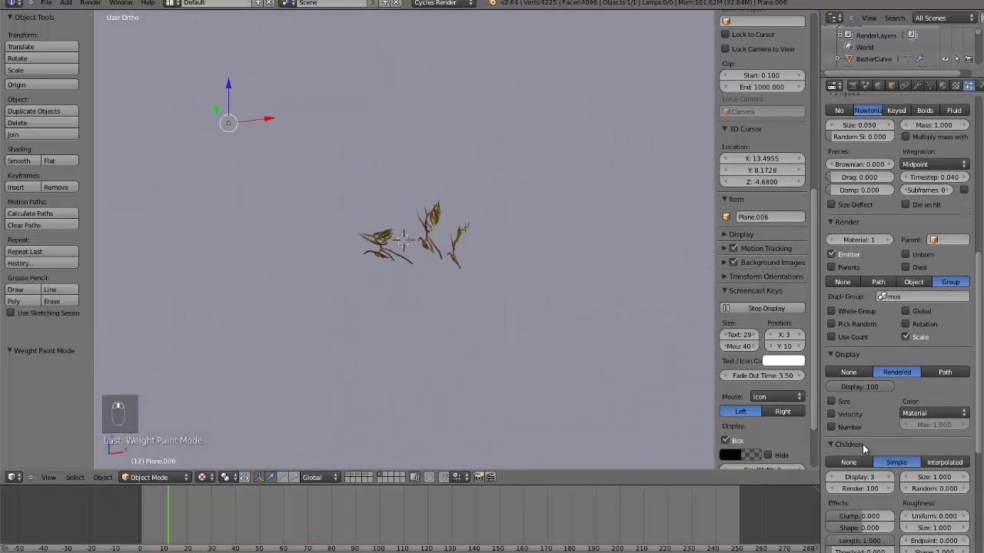
pyautogui.scroll(-3, 862, 444)
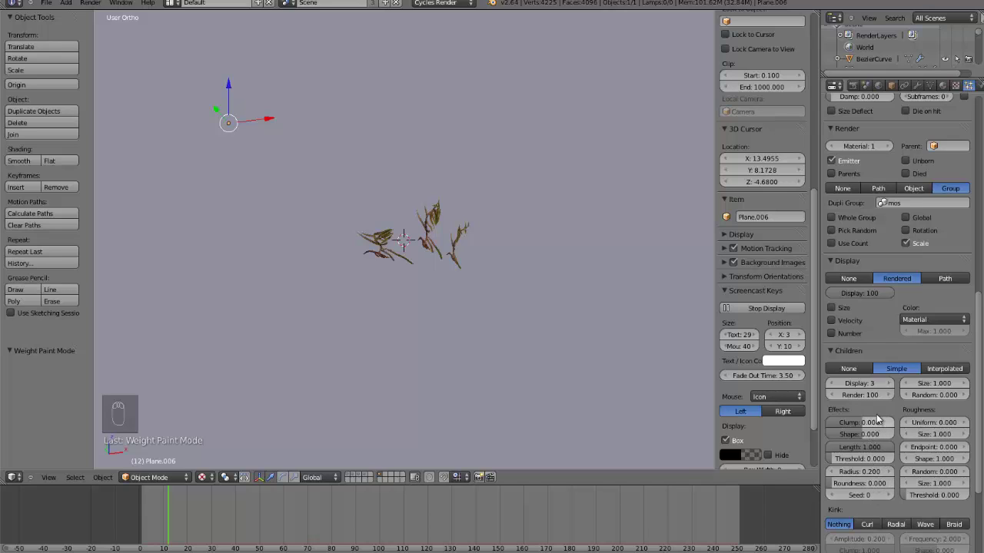
pyautogui.scroll(3, 874, 413)
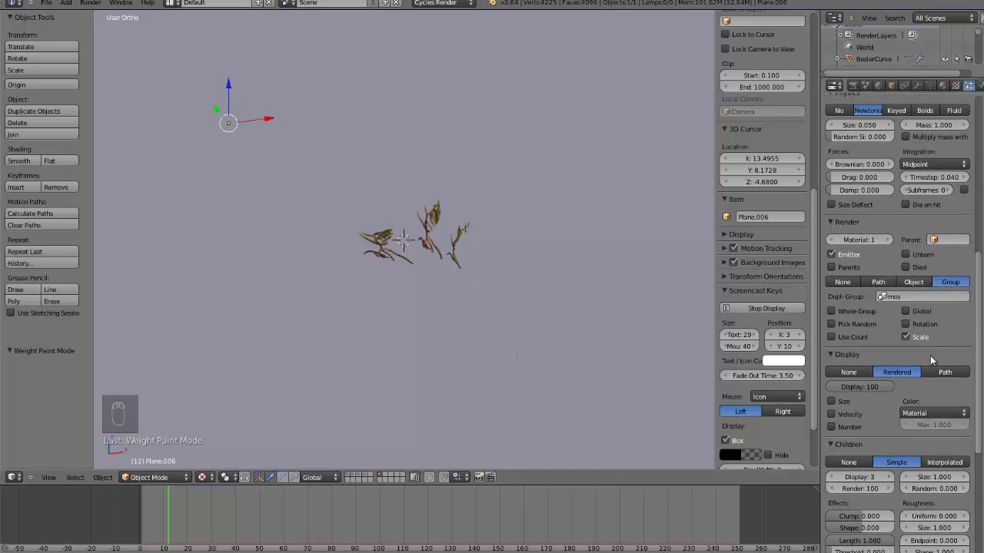
pyautogui.scroll(5, 892, 338)
pyautogui.scroll(4, 919, 231)
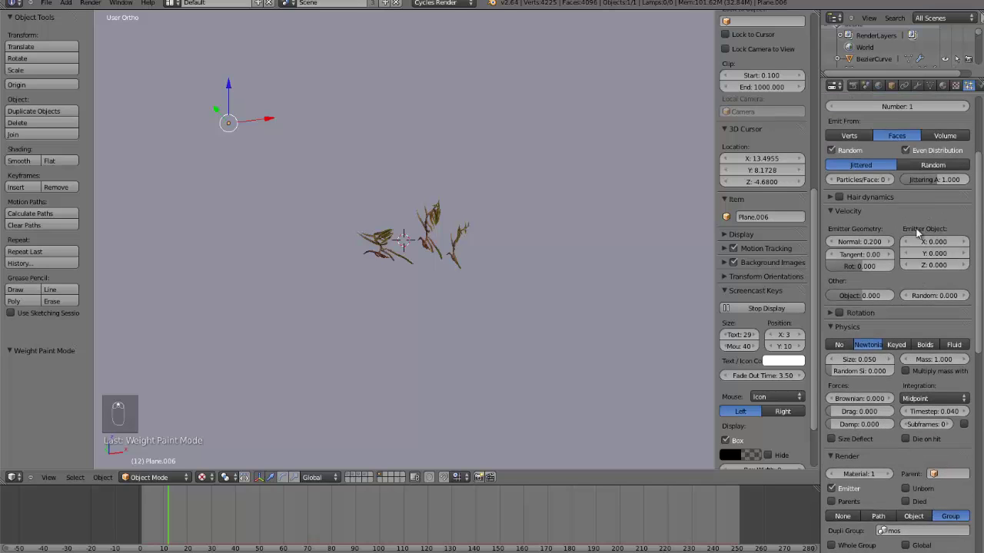
pyautogui.click(928, 189)
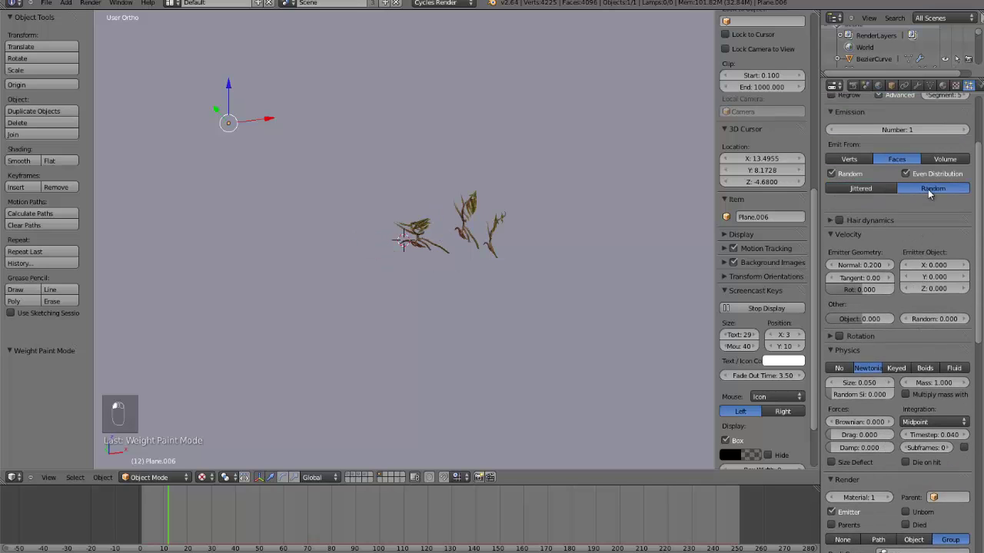
# Step: Set the emission number of the hair particle system to 100
pyautogui.scroll(-5, 507, 289)
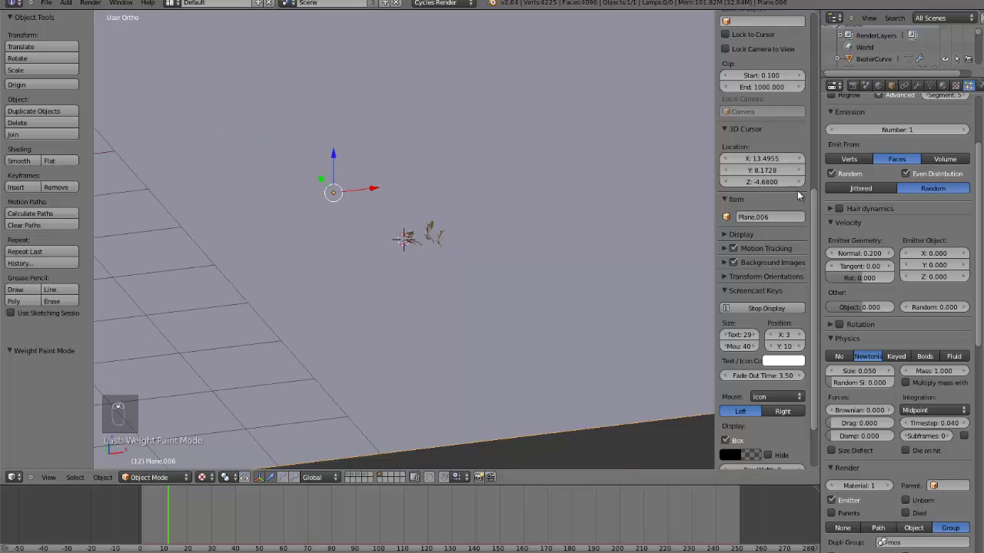
pyautogui.scroll(4, 886, 143)
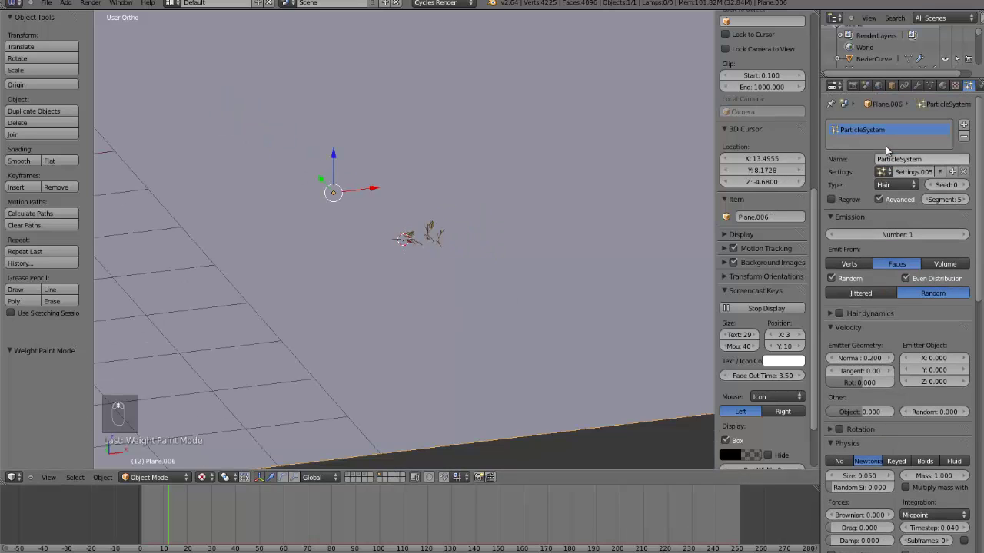
pyautogui.click(895, 233)
pyautogui.write('0')
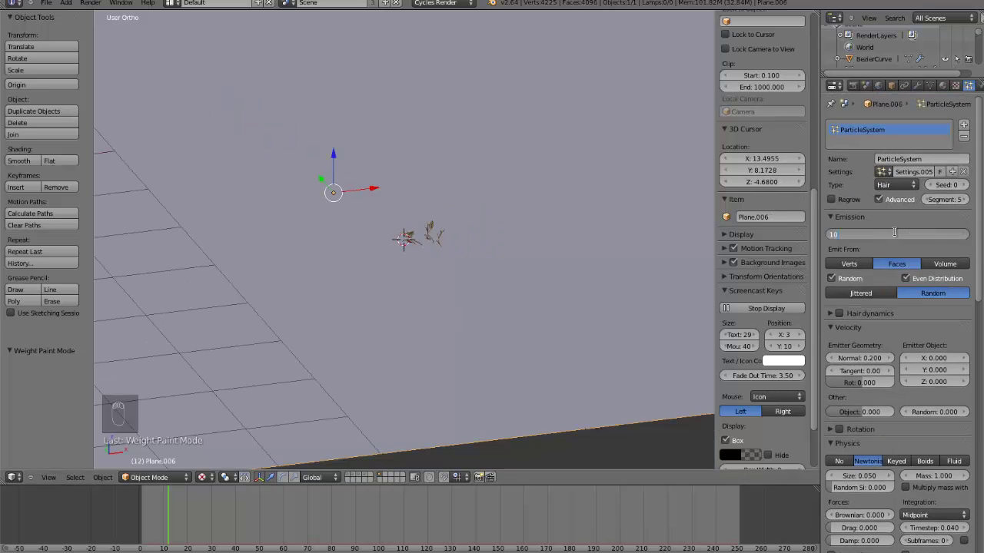
pyautogui.write('0')
pyautogui.press('Return')
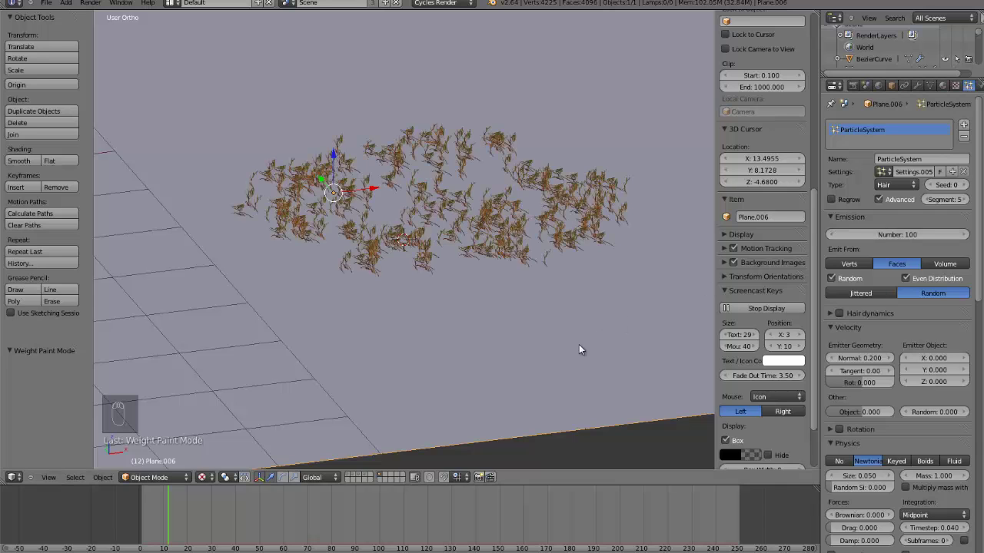
# Step: Try the Jittered distribution for the hair particles and inspect the moss patch from the top and front
pyautogui.scroll(5, 578, 344)
pyautogui.click(861, 294)
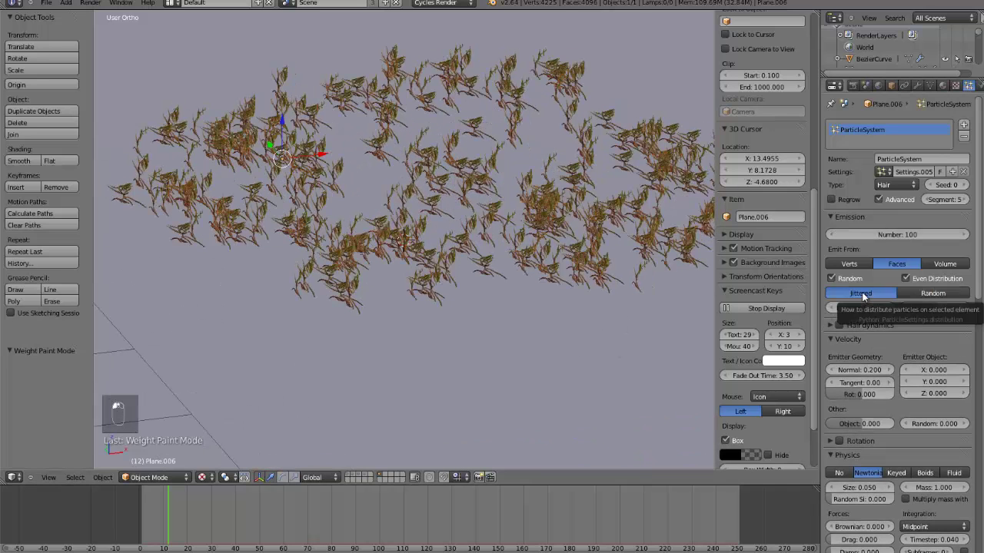
pyautogui.moveTo(559, 299)
pyautogui.mouseDown(button='middle')
pyautogui.moveTo(544, 301)
pyautogui.moveTo(551, 305)
pyautogui.mouseUp(button='middle')
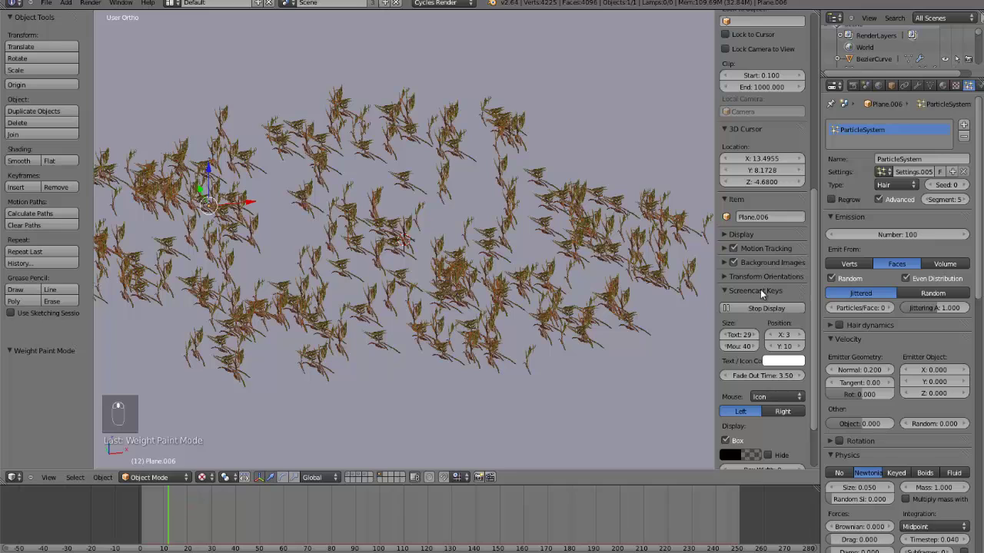
pyautogui.press('KP_7')
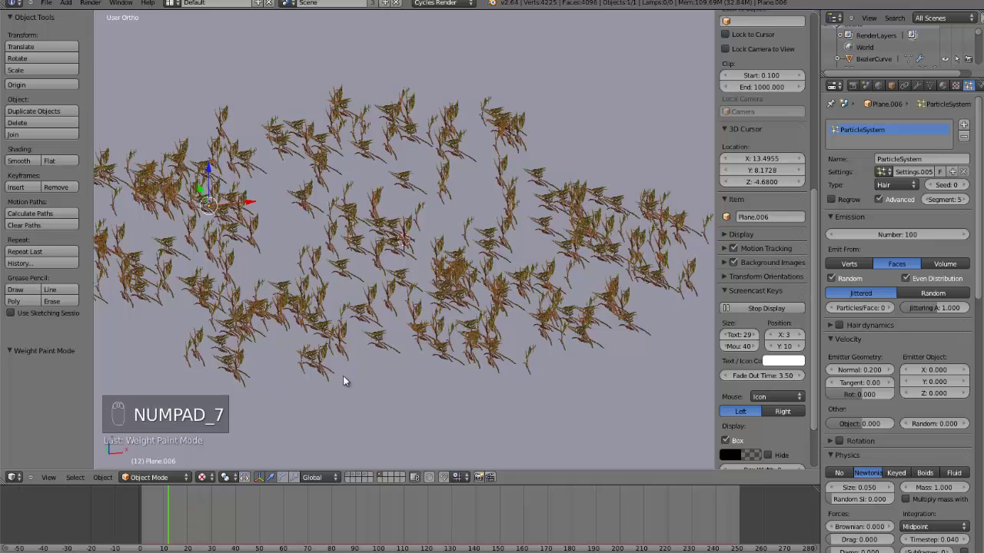
pyautogui.press('KP_7')
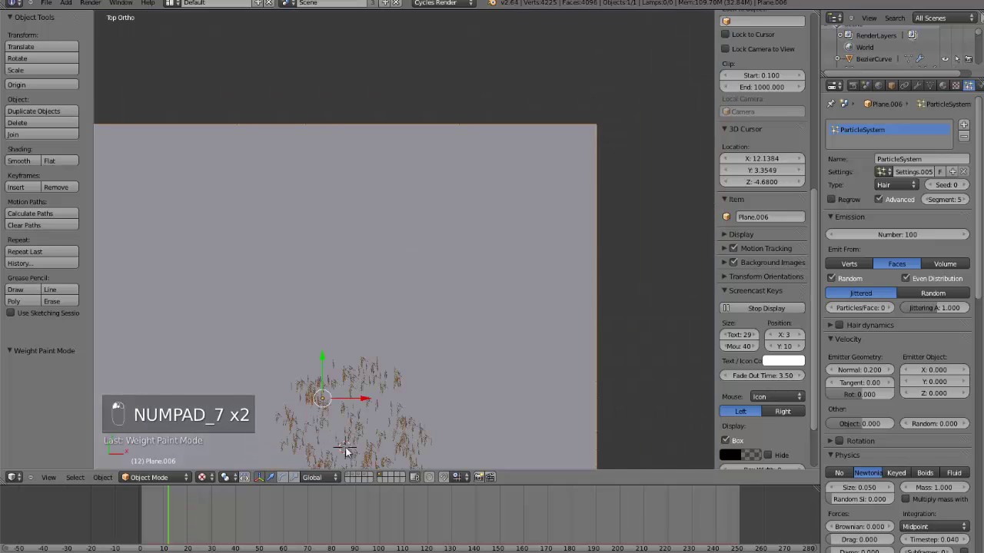
pyautogui.press('ctrl+KP_Decimal')
pyautogui.press('KP_1')
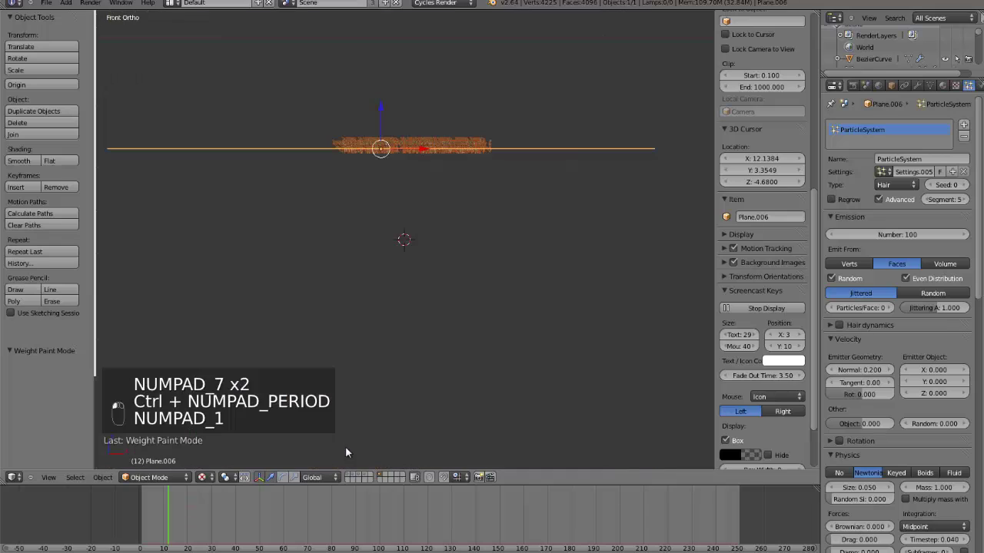
pyautogui.click(411, 155)
pyautogui.press('ctrl+KP_Decimal')
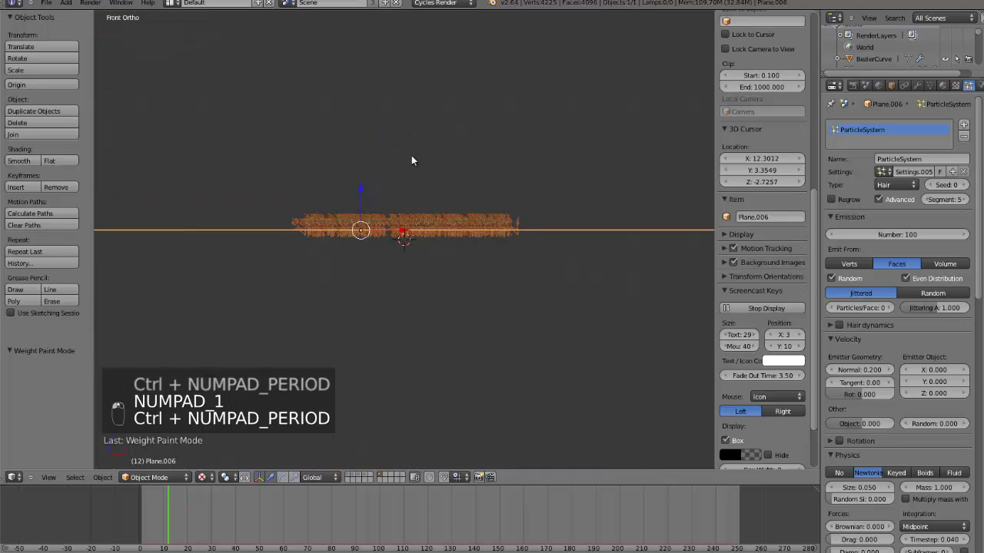
pyautogui.moveTo(432, 172); pyautogui.dragTo(438, 176, button='middle')
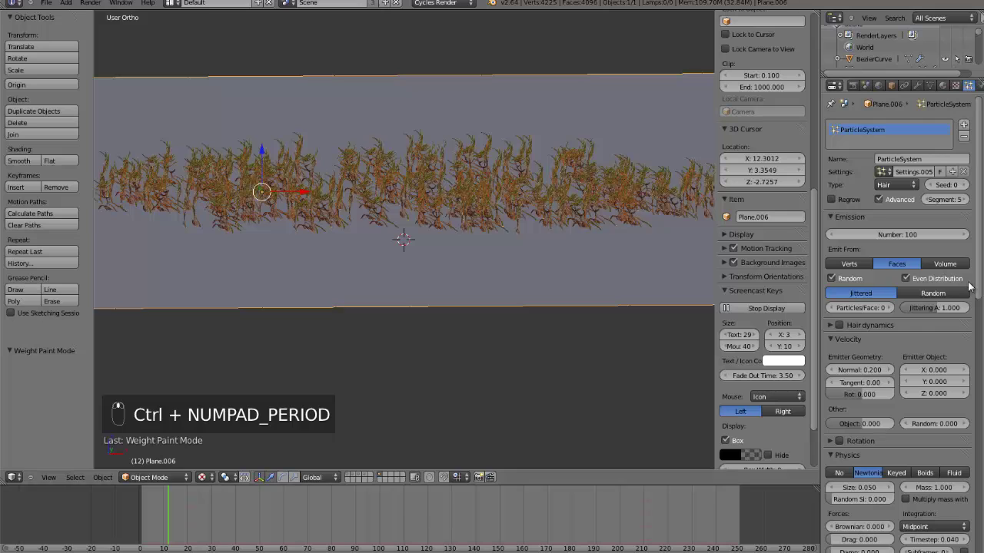
# Step: Return the particle distribution to Random and inspect the moss patch from several angles
pyautogui.click(934, 293)
pyautogui.moveTo(562, 308); pyautogui.dragTo(416, 258, button='middle')
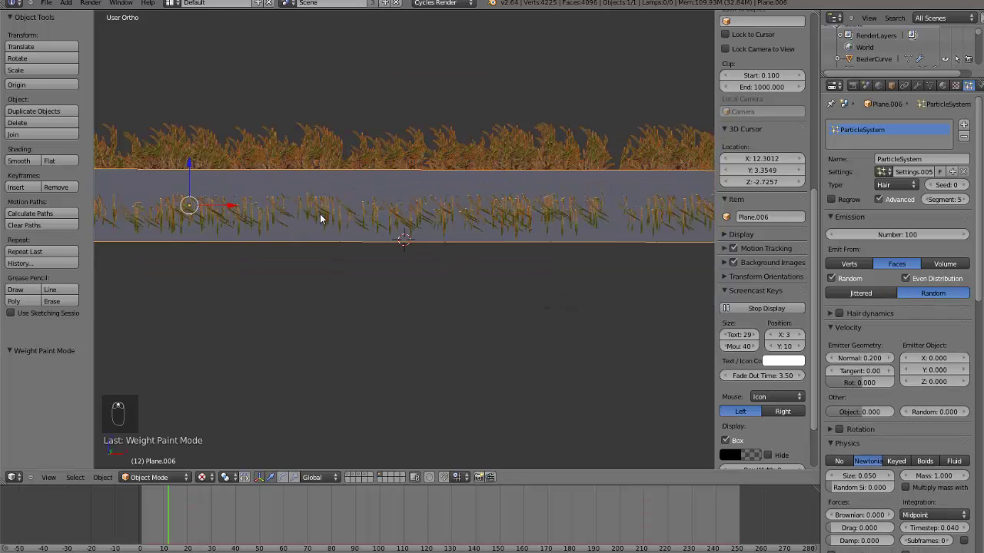
pyautogui.moveTo(319, 214); pyautogui.dragTo(344, 249, button='middle')
# Step: Set the clump effect of the simple children to 1
pyautogui.scroll(-5, 892, 419)
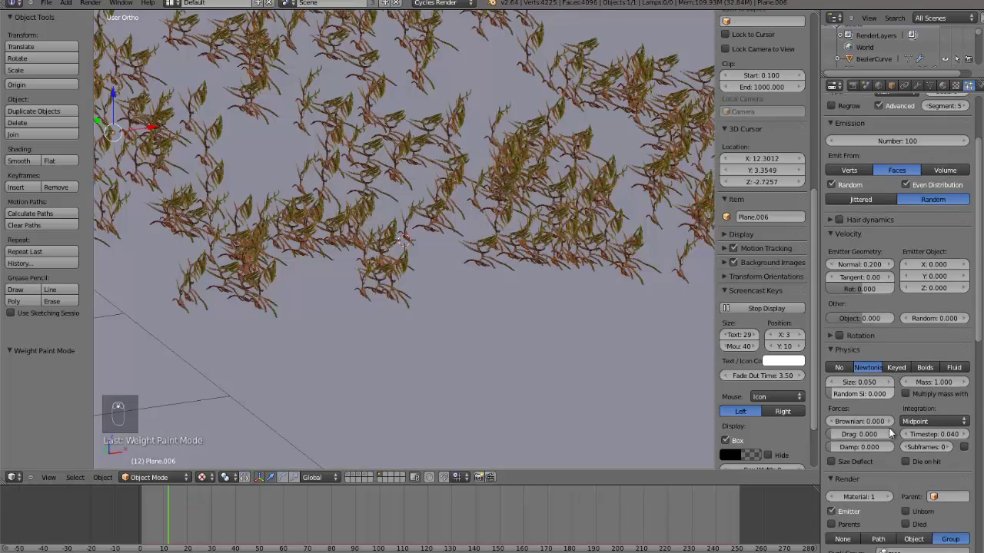
pyautogui.scroll(-5, 889, 456)
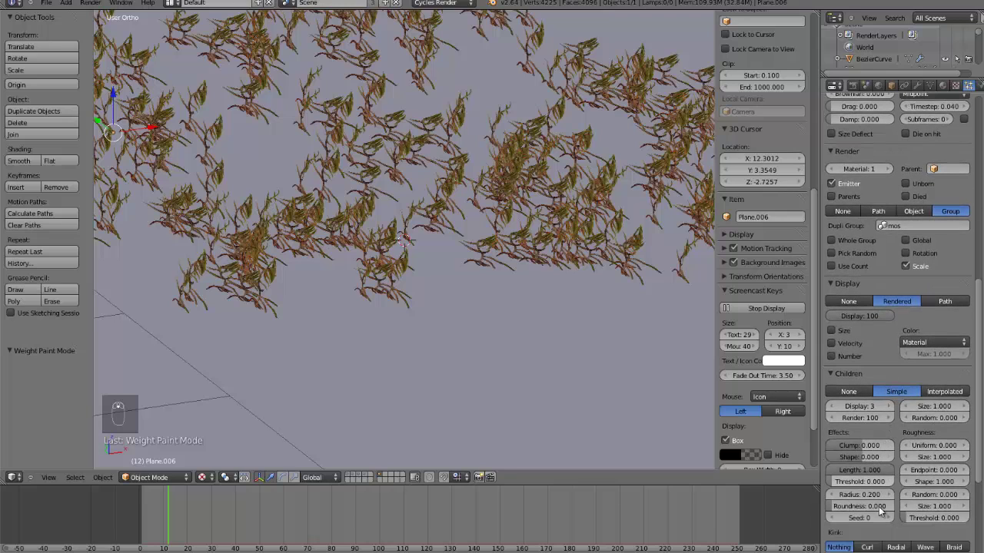
pyautogui.click(859, 447)
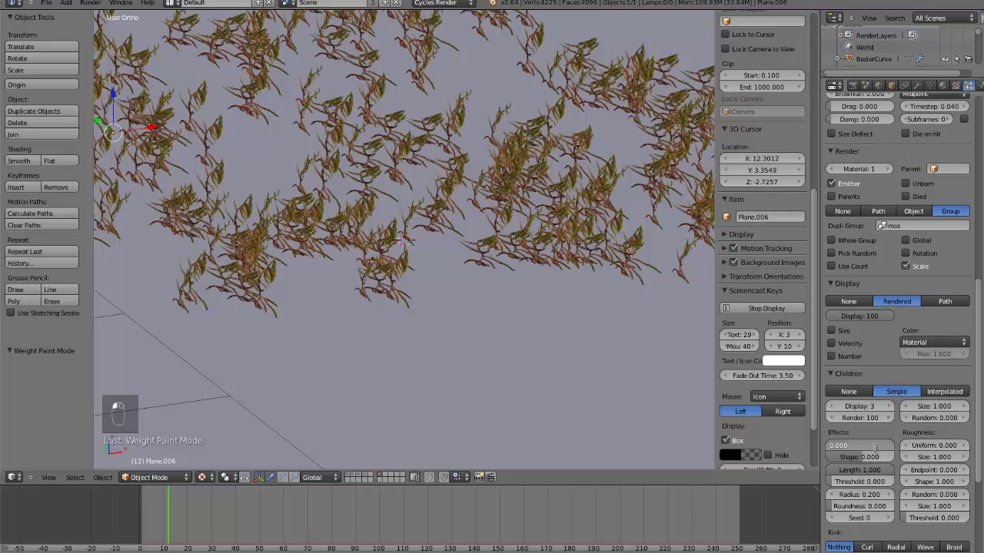
pyautogui.write('1')
pyautogui.press('Return')
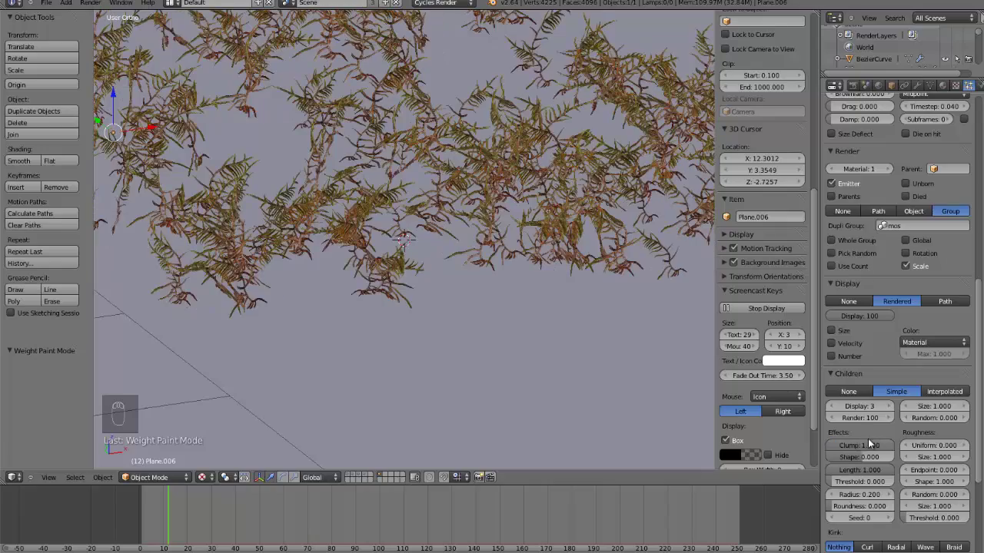
# Step: Set the children's clump effect to -1
pyautogui.click(864, 445)
pyautogui.write('-1')
pyautogui.press('Return')
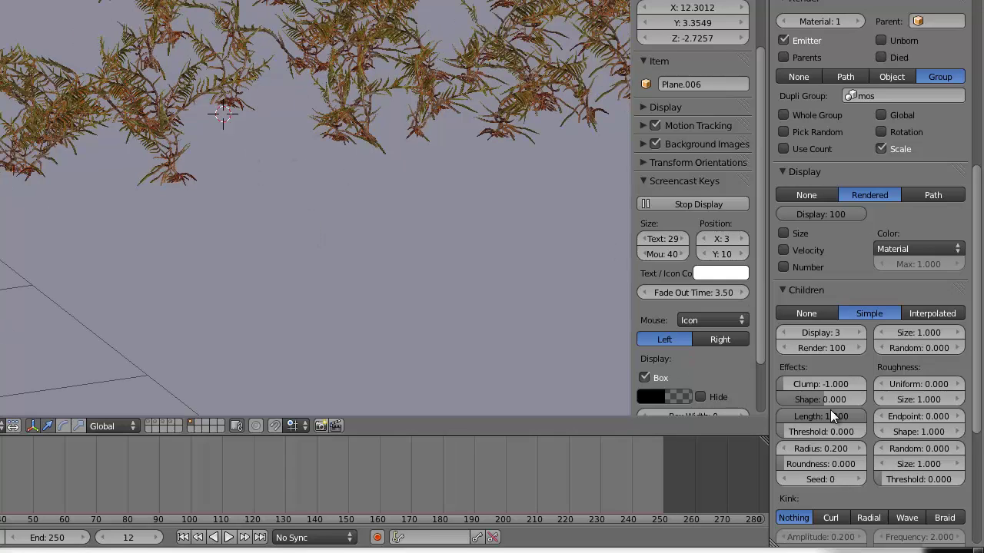
# Step: Reset the children's clump effect to 0
pyautogui.click(821, 383)
pyautogui.write('0')
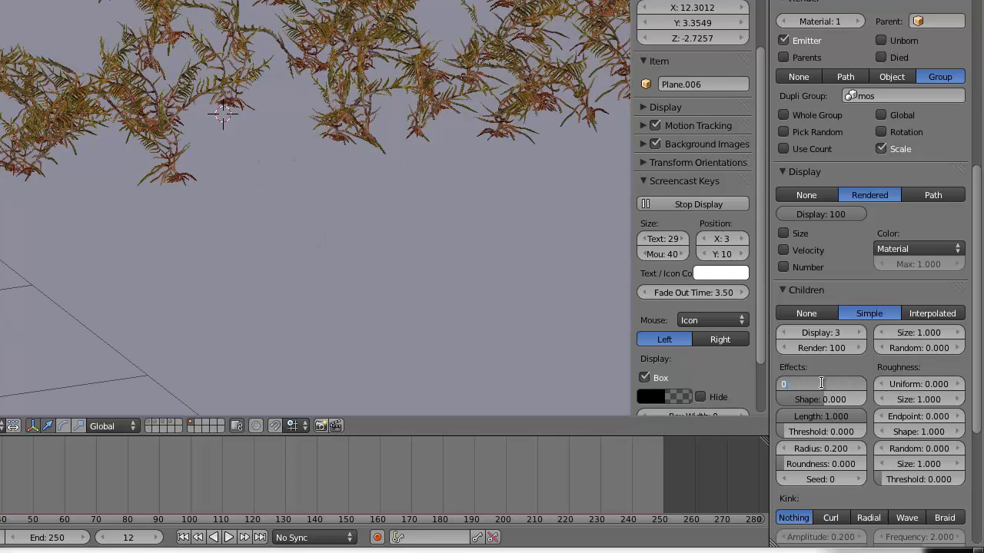
pyautogui.press('Return')
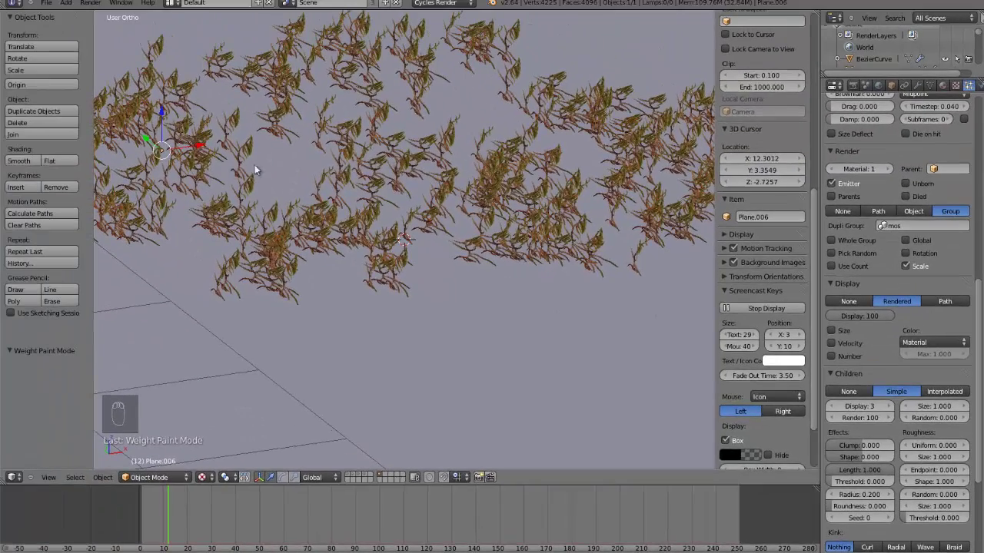
# Step: Raise the emission number of the hair particle system to 300 for denser moss
pyautogui.scroll(-1, 490, 229)
pyautogui.scroll(-1, 555, 223)
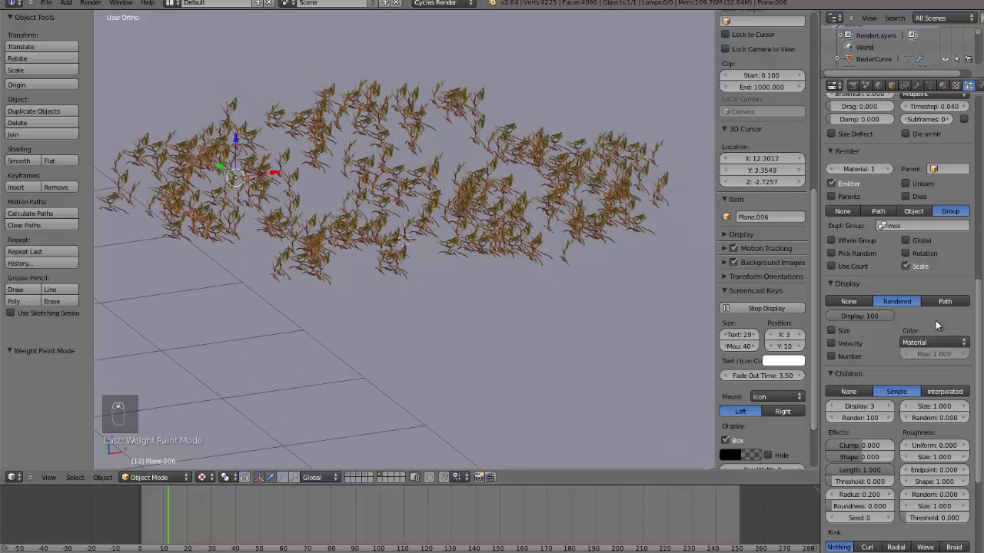
pyautogui.scroll(-2, 935, 320)
pyautogui.scroll(10, 881, 201)
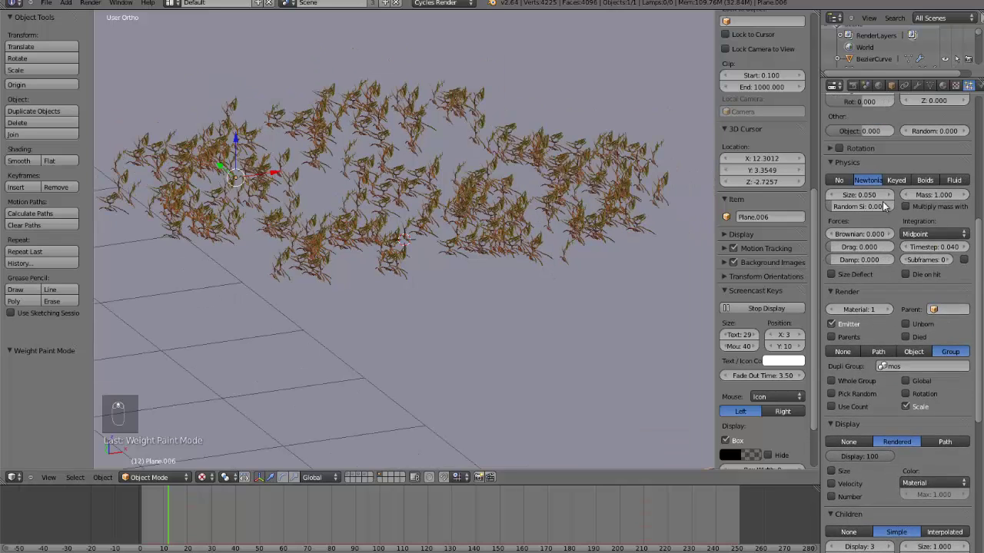
pyautogui.scroll(9, 882, 201)
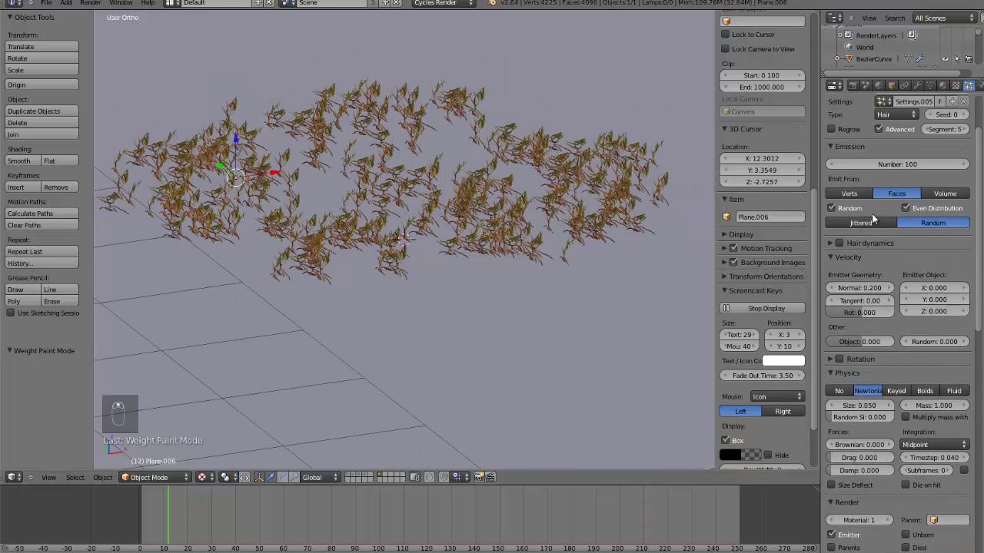
pyautogui.click(896, 209)
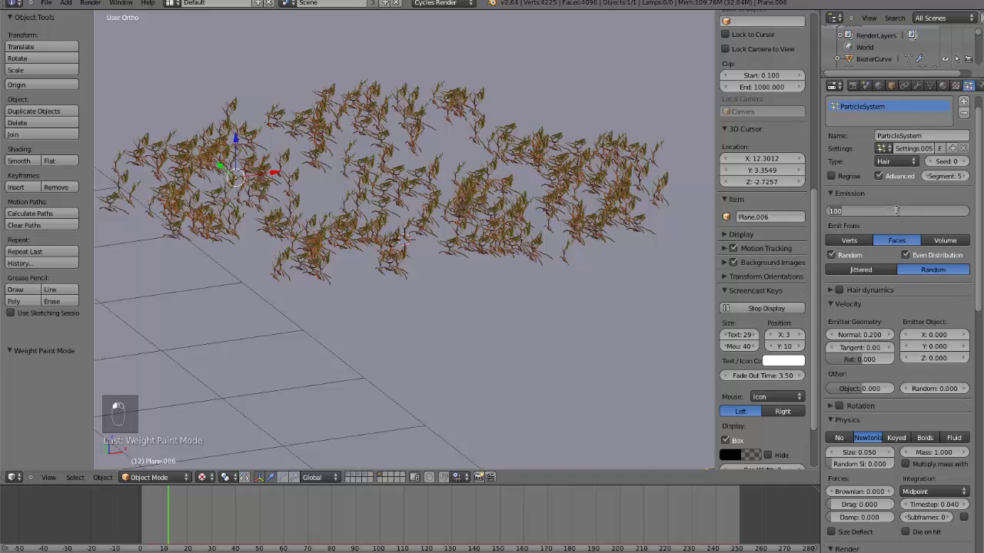
pyautogui.press('Return')
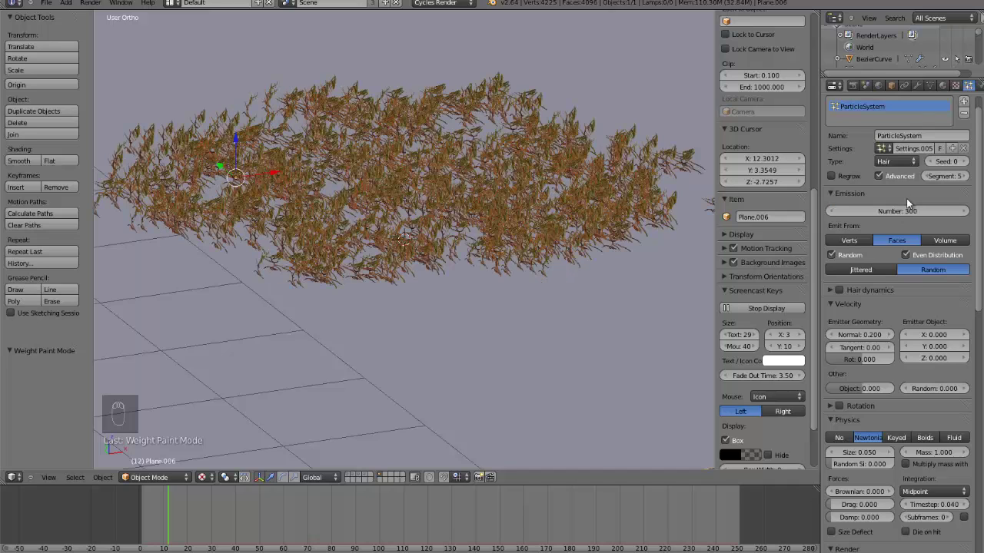
# Step: Vary the moss sprigs' sizes by setting the particles' random size to about 0.474
pyautogui.scroll(-4, 844, 465)
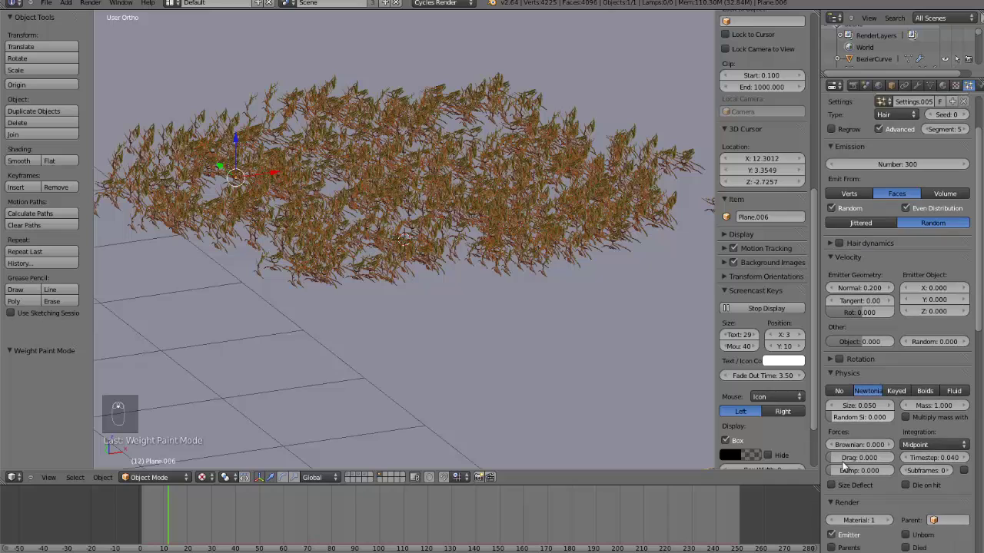
pyautogui.scroll(-6, 844, 465)
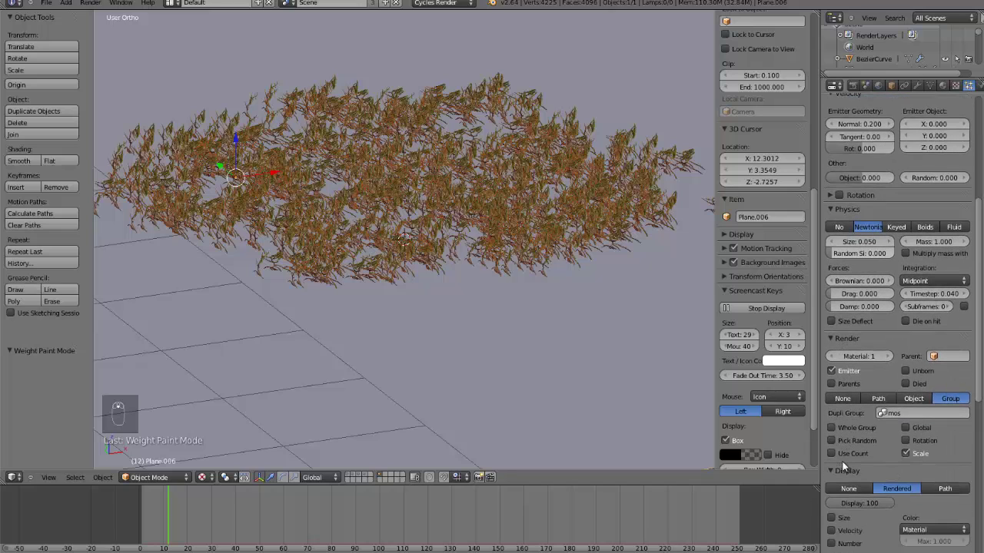
pyautogui.scroll(-2, 844, 465)
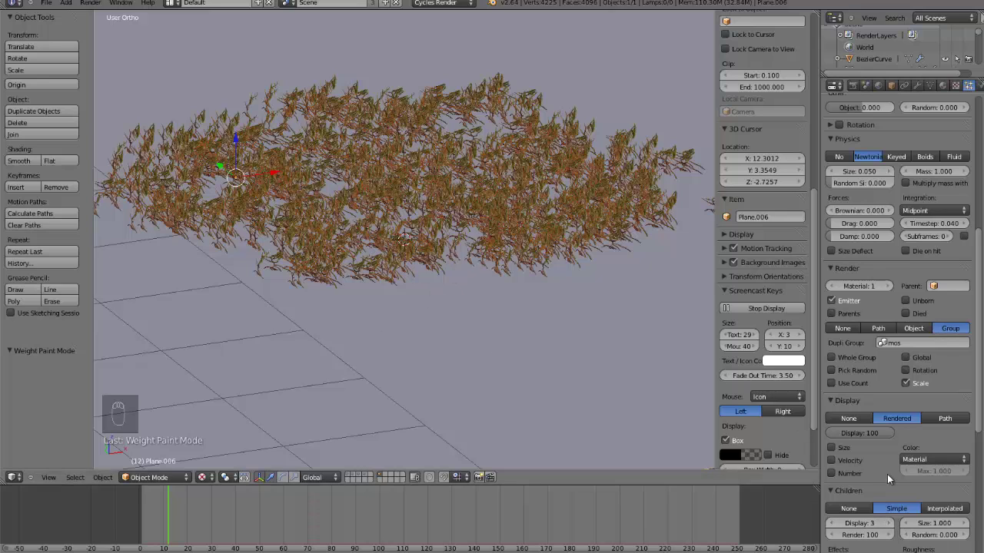
pyautogui.scroll(5, 885, 467)
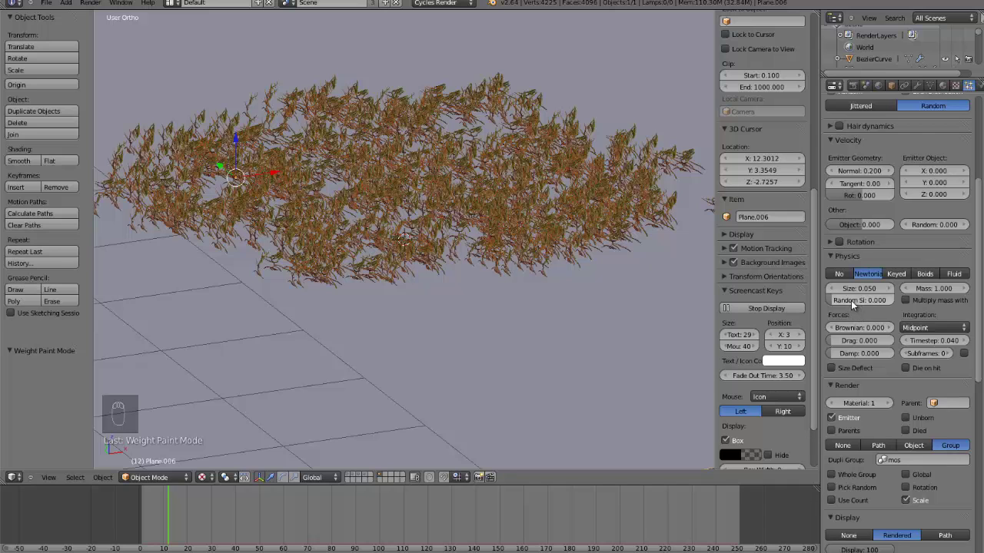
pyautogui.scroll(3, 465, 300)
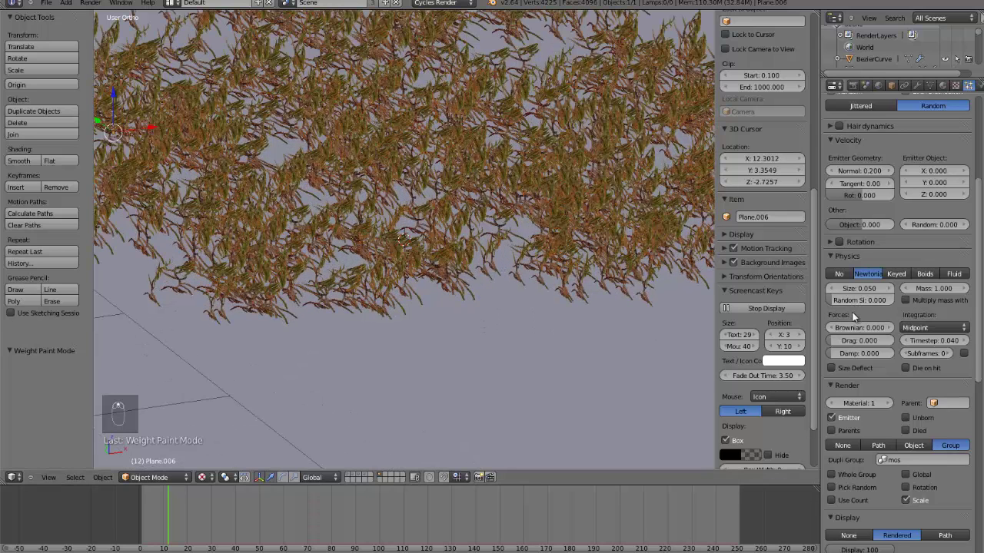
pyautogui.moveTo(862, 300); pyautogui.dragTo(888, 301)
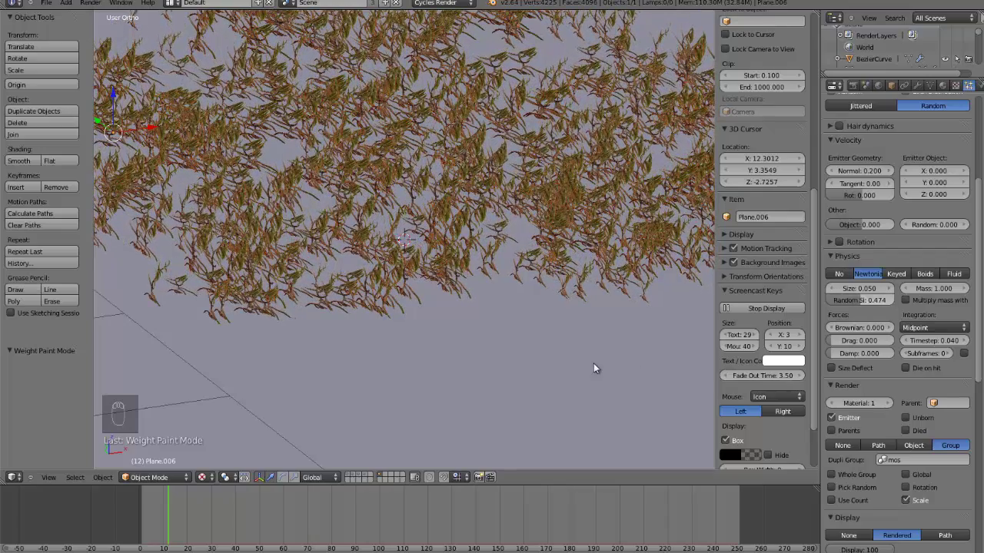
# Step: Add a second particle system to the ground plane and name it mos2
pyautogui.moveTo(588, 345); pyautogui.dragTo(502, 153, button='middle')
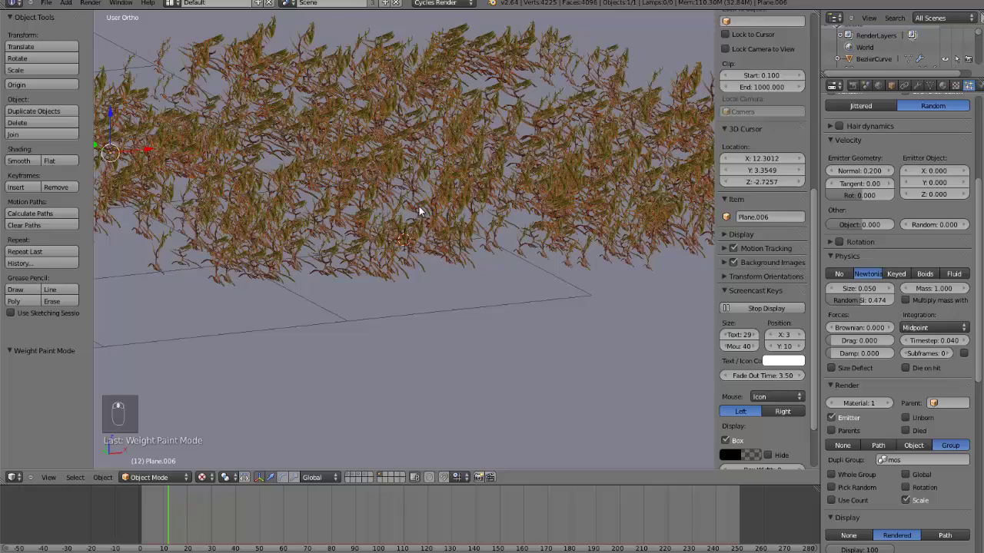
pyautogui.scroll(5, 421, 208)
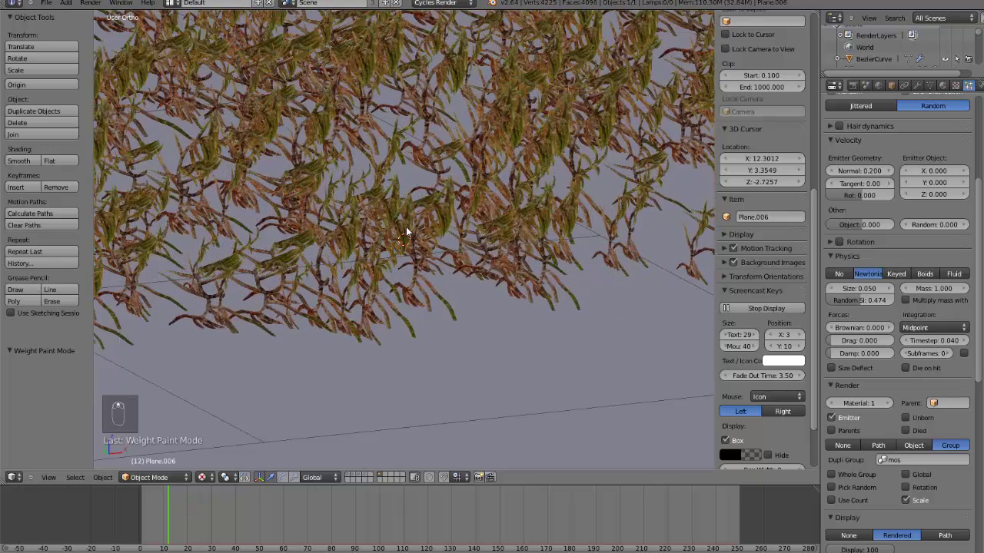
pyautogui.scroll(-3, 406, 227)
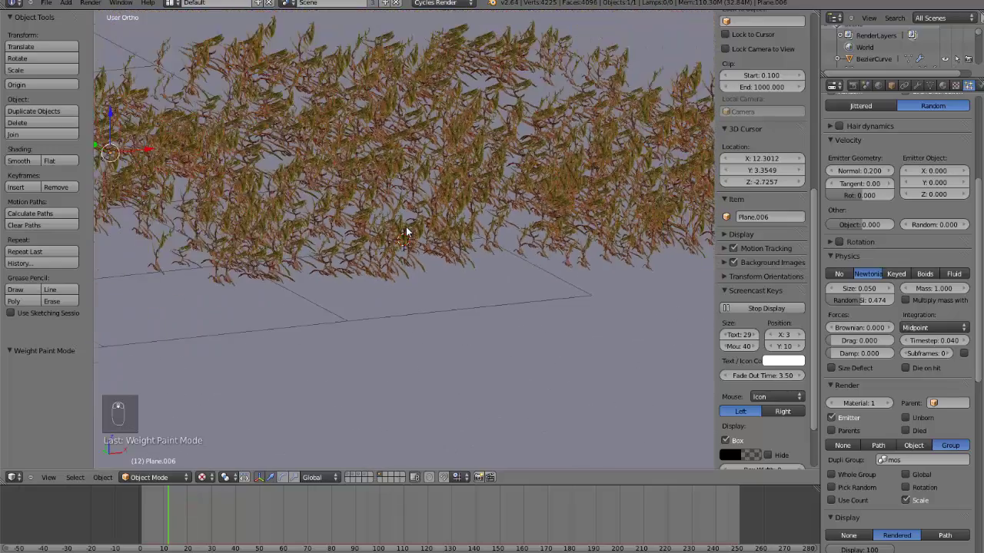
pyautogui.scroll(-1, 406, 227)
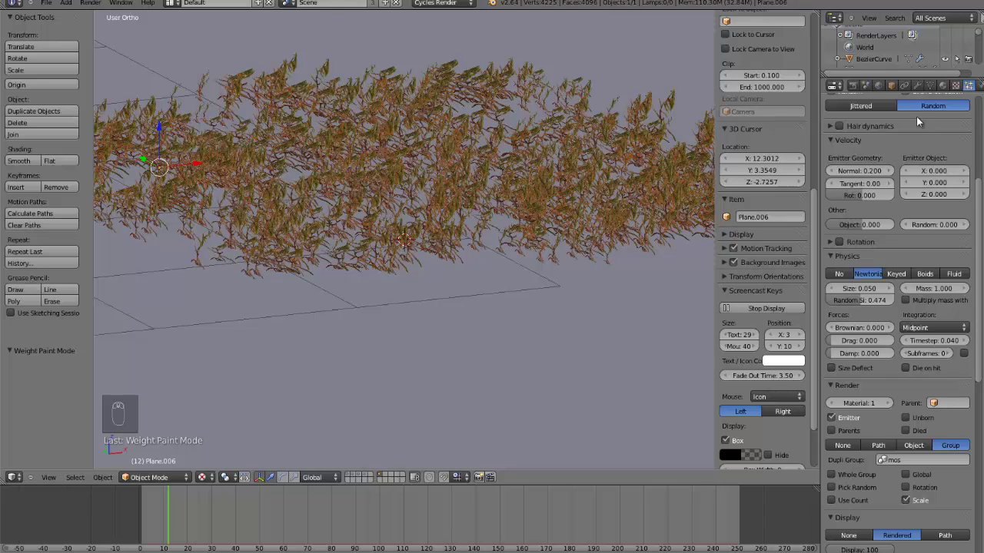
pyautogui.scroll(2, 908, 162)
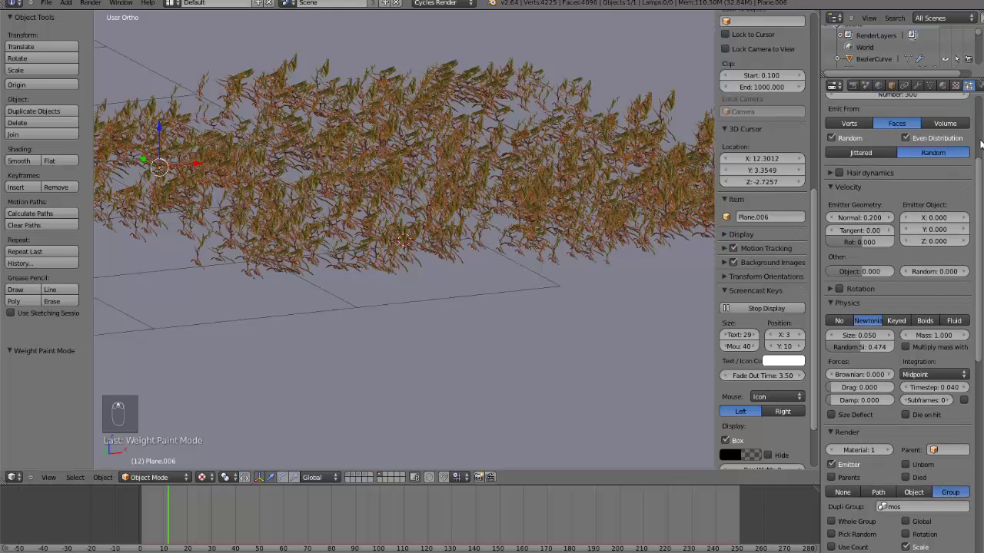
pyautogui.scroll(5, 981, 144)
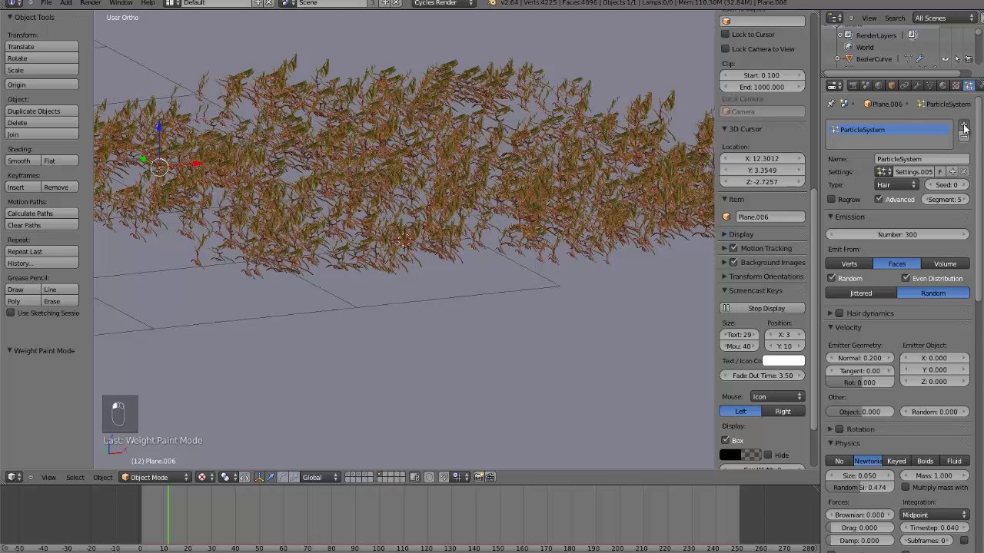
pyautogui.click(963, 126)
pyautogui.click(906, 160)
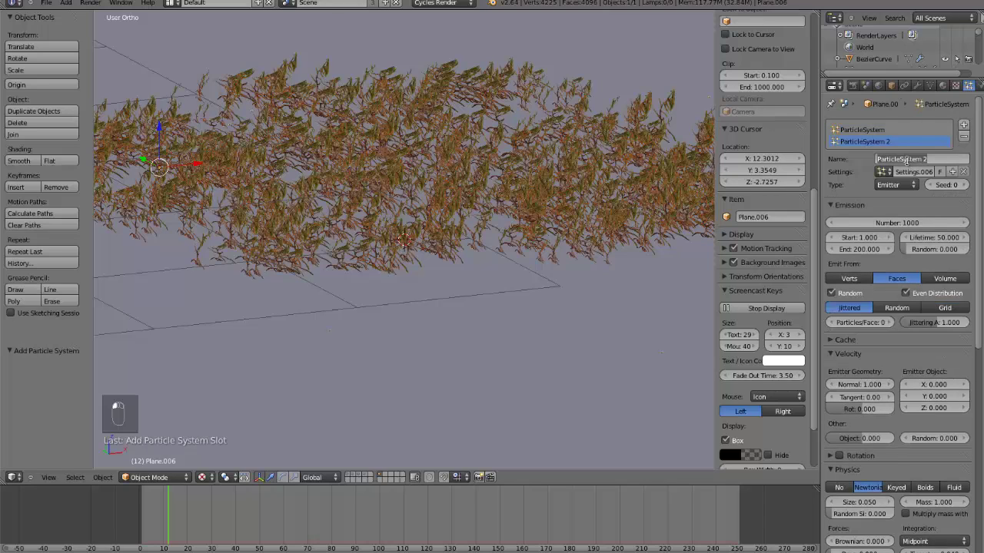
pyautogui.write('mos2')
pyautogui.press('Return')
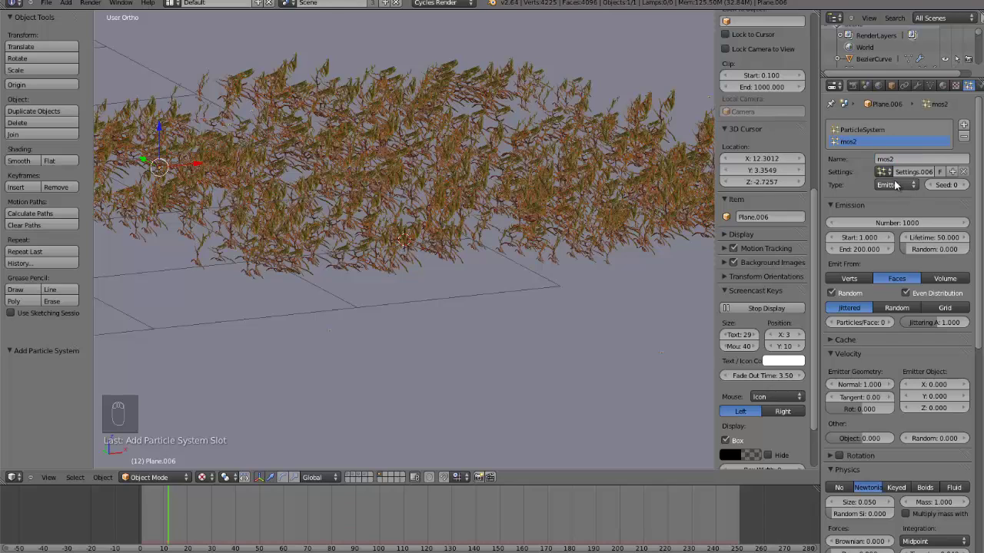
# Step: Make mos2 a Hair system and restrict its density to the painted vertex group named Group
pyautogui.click(898, 186)
pyautogui.click(885, 161)
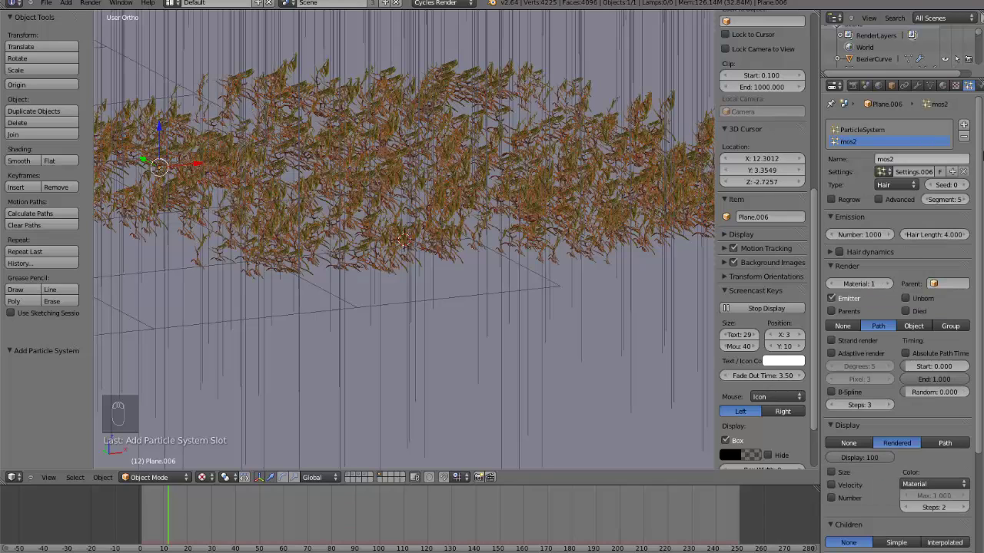
pyautogui.scroll(-8, 928, 492)
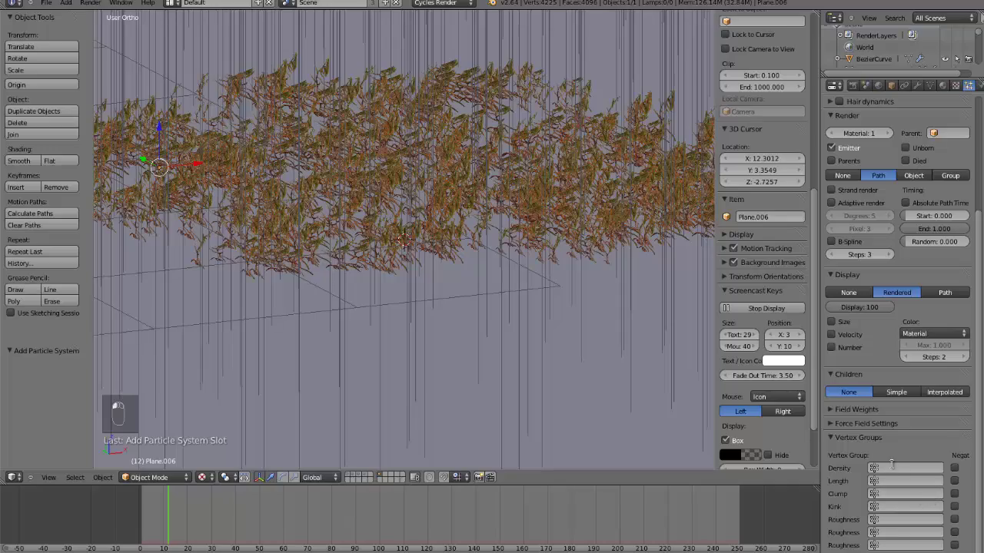
pyautogui.click(891, 466)
pyautogui.click(882, 349)
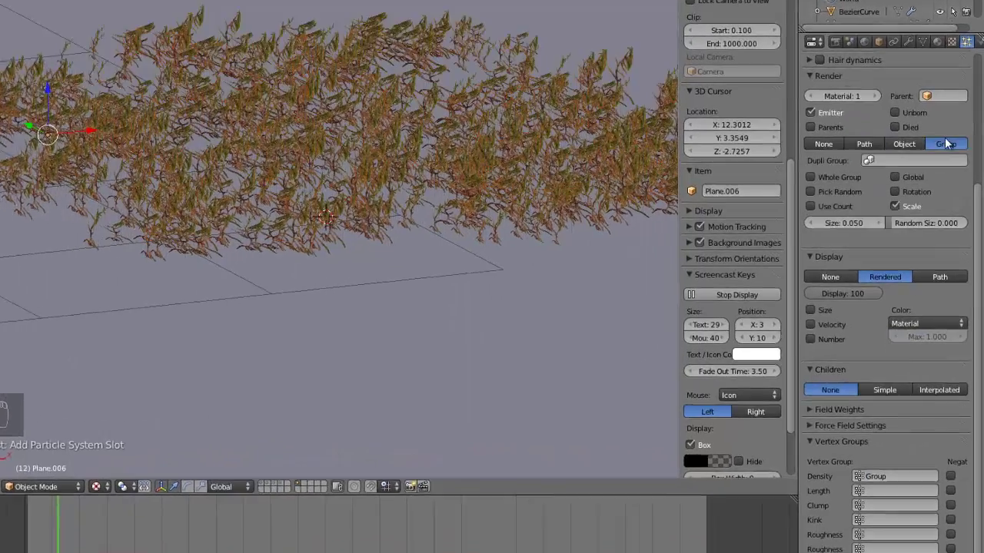
# Step: Render the mos2 hairs as a group, using mos2.001 as the dupli group
pyautogui.click(951, 176)
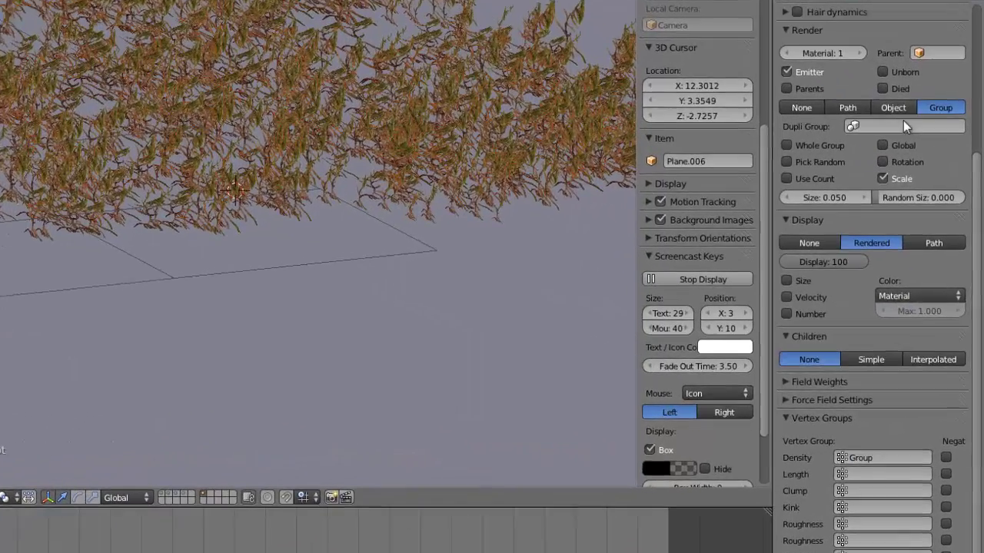
pyautogui.click(903, 190)
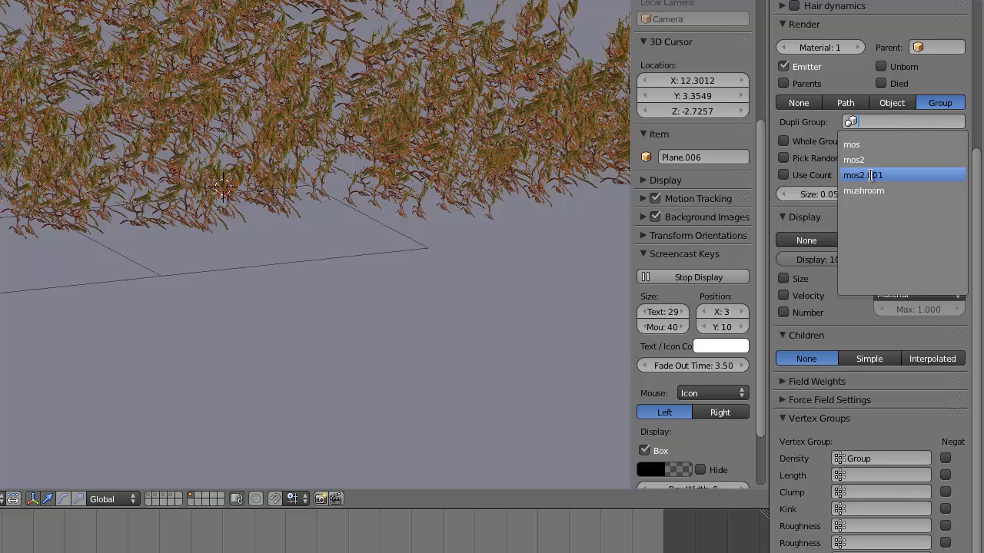
pyautogui.click(860, 174)
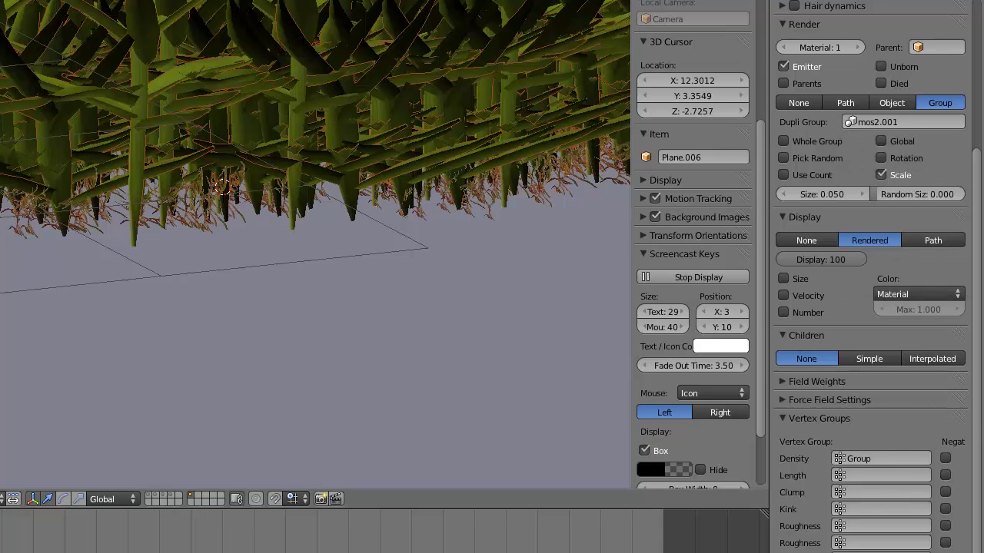
# Step: Enable the advanced hair settings for mos2 and set its emission number to 100
pyautogui.moveTo(977, 307); pyautogui.dragTo(982, 121)
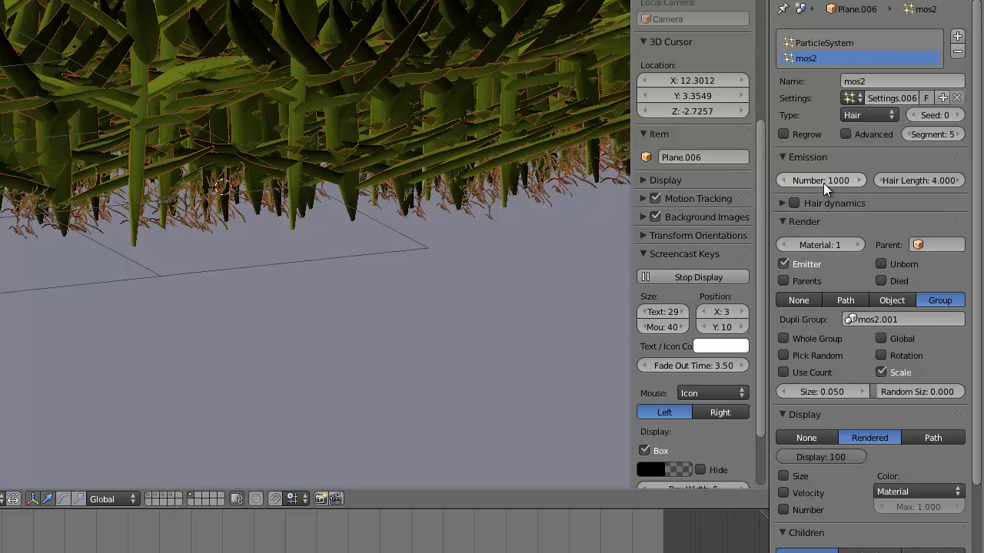
pyautogui.click(844, 134)
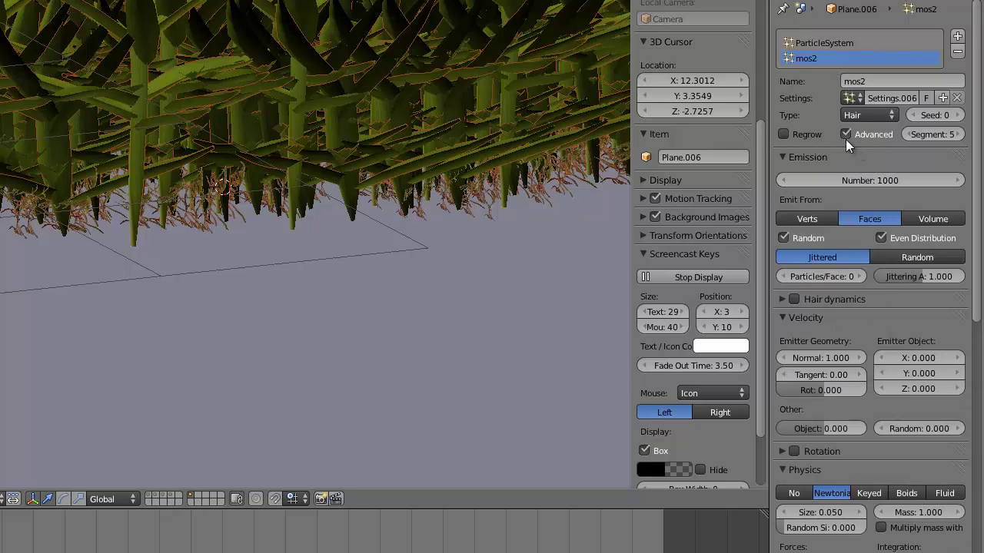
pyautogui.click(857, 183)
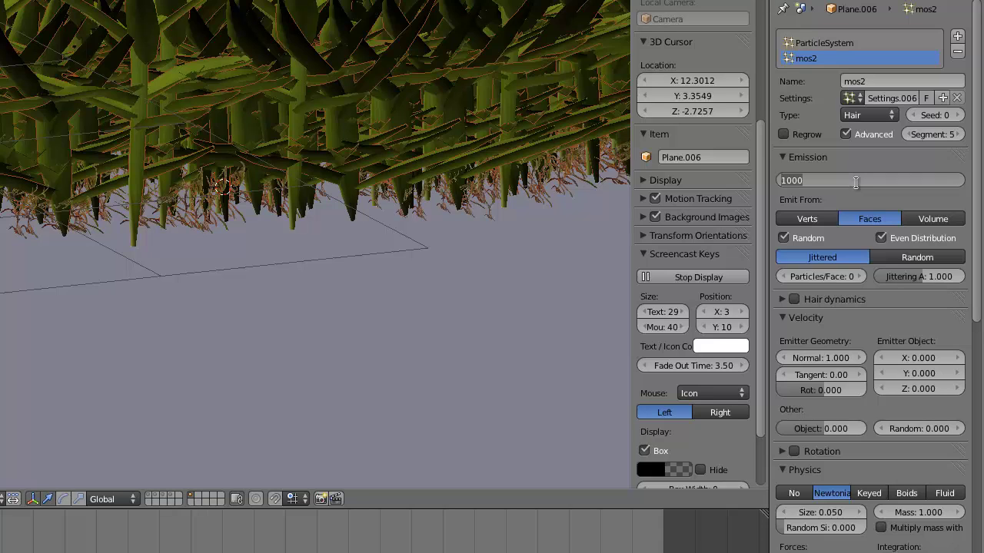
pyautogui.write('1')
pyautogui.press('Return')
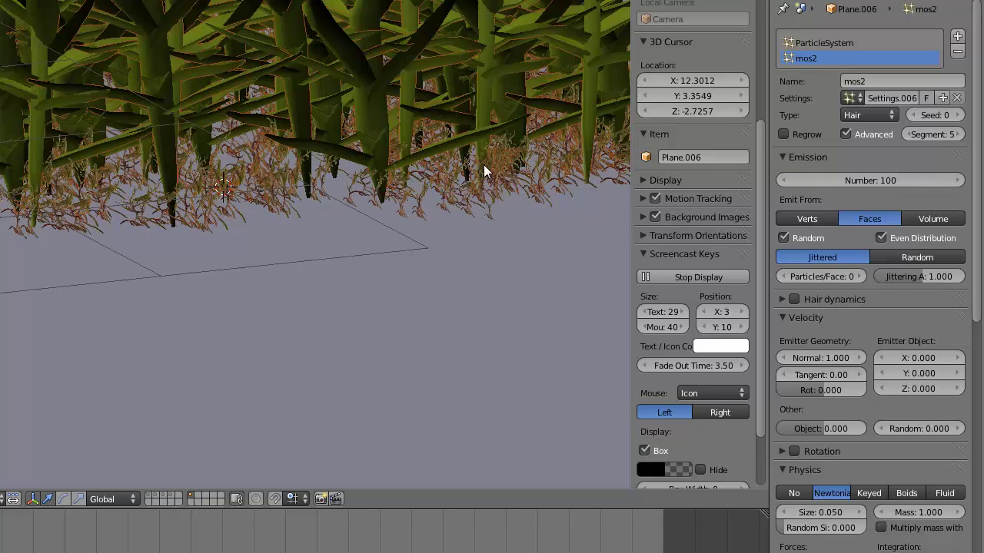
# Step: Shrink the mos2 plants by setting their normal emitter velocity to 0.1
pyautogui.click(827, 355)
pyautogui.write('0.2')
pyautogui.press('Return')
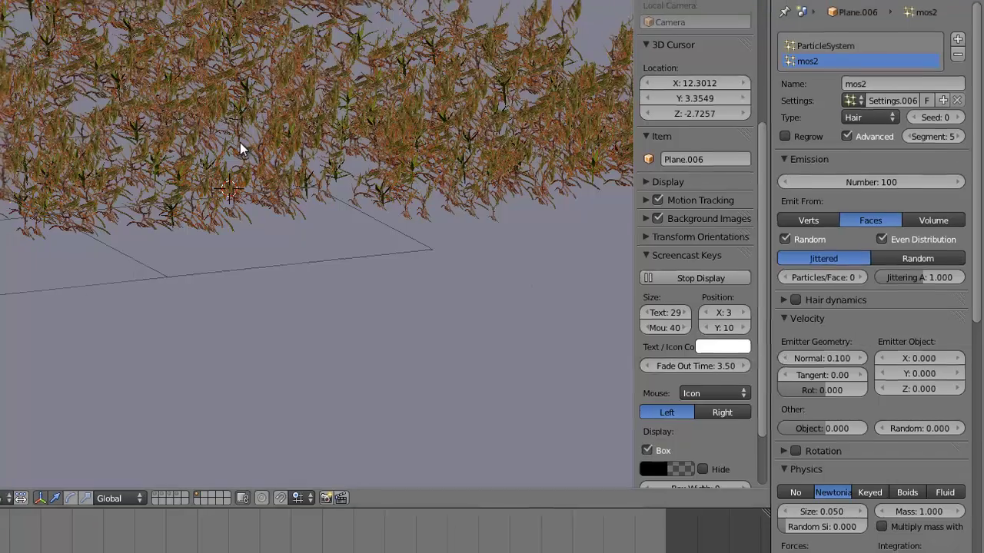
# Step: Set the normal emitter velocity of the mos2 particles to 0.07
pyautogui.scroll(6, 249, 143)
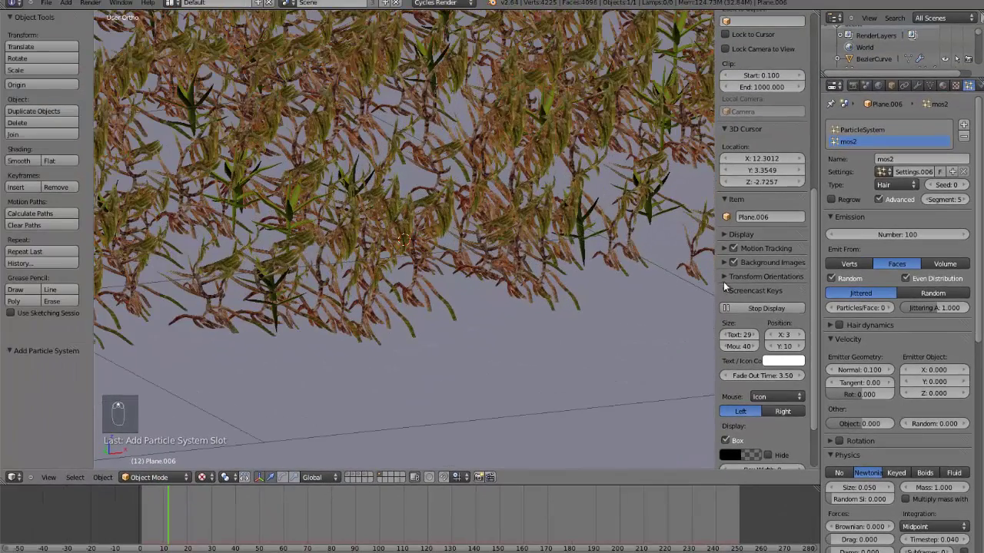
pyautogui.click(865, 370)
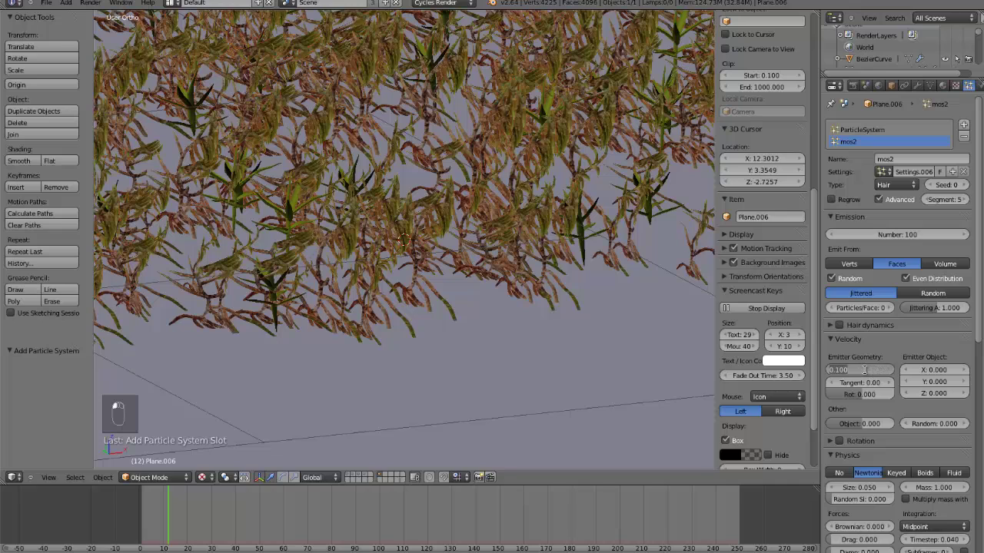
pyautogui.press('BackSpace')
pyautogui.write('.07')
pyautogui.press('Return')
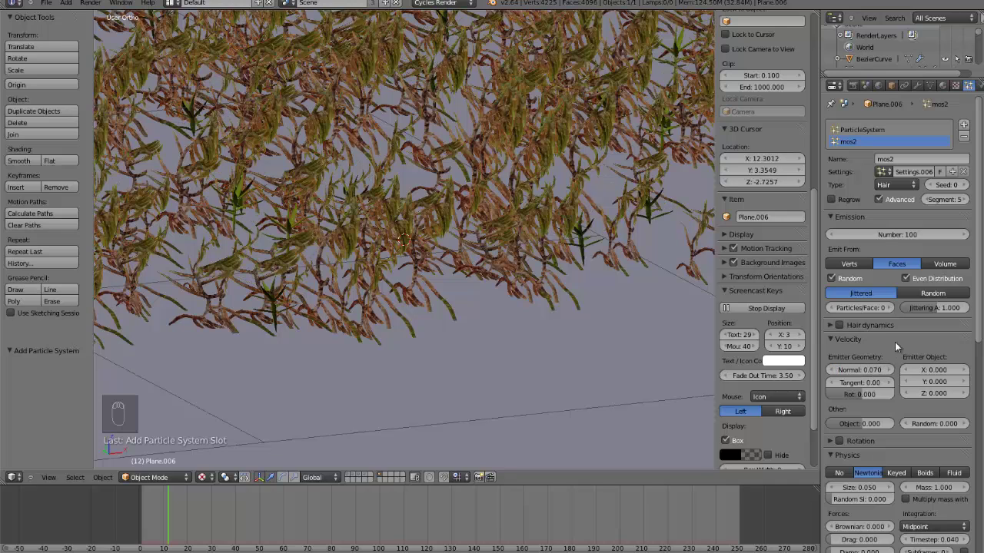
# Step: Give mos2 Simple children with both the display and render amounts set to 3
pyautogui.scroll(-2, 880, 446)
pyautogui.scroll(-10, 884, 459)
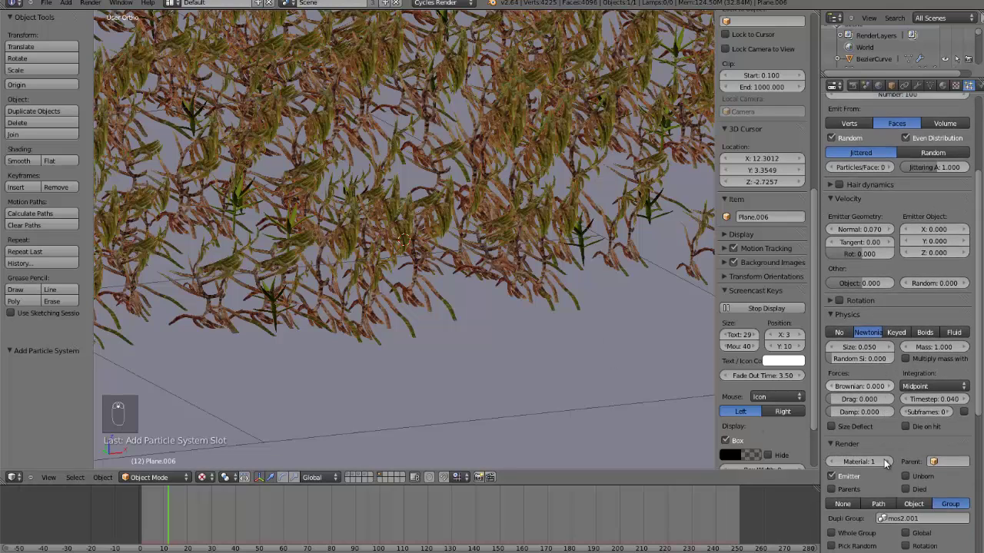
pyautogui.scroll(-2, 888, 462)
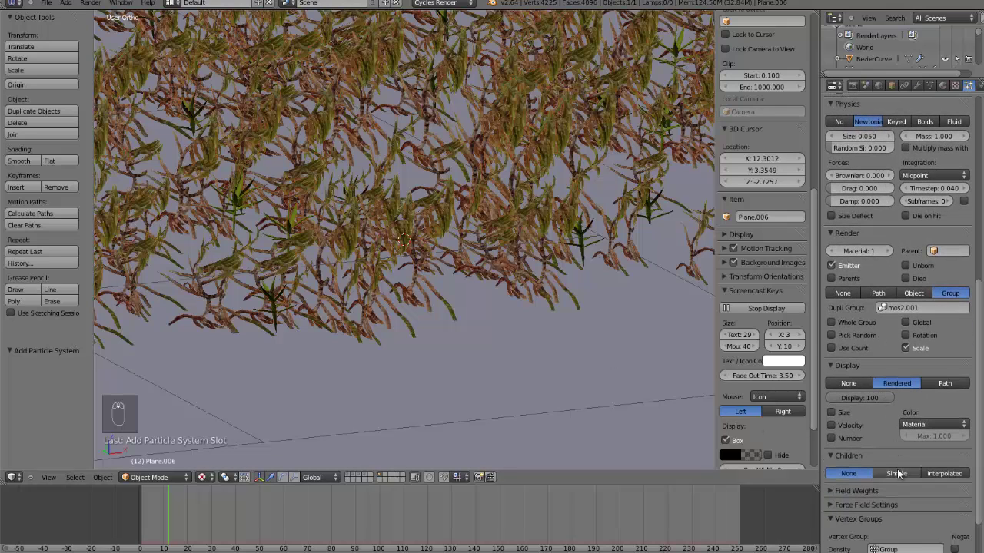
pyautogui.click(899, 474)
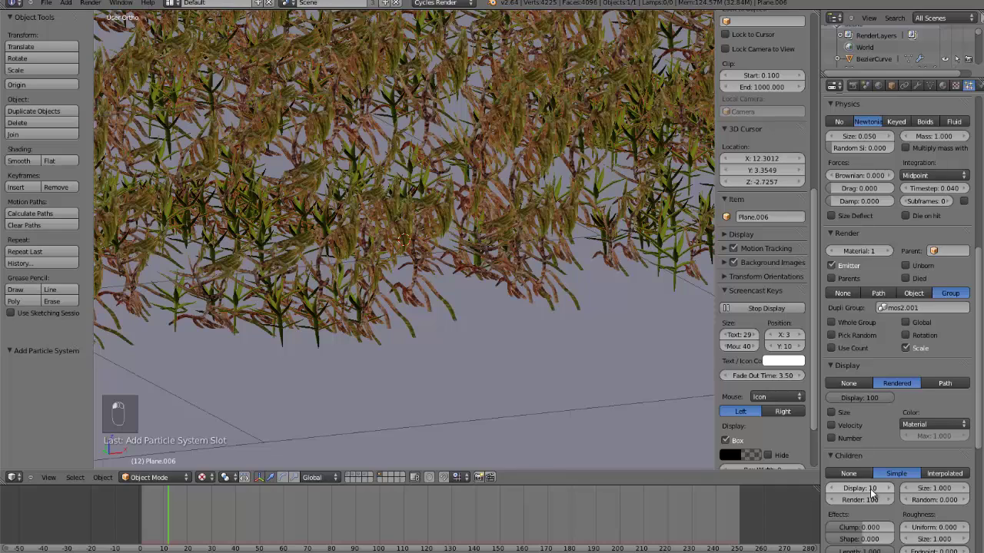
pyautogui.click(872, 491)
pyautogui.write('3')
pyautogui.press('Return')
pyautogui.click(872, 501)
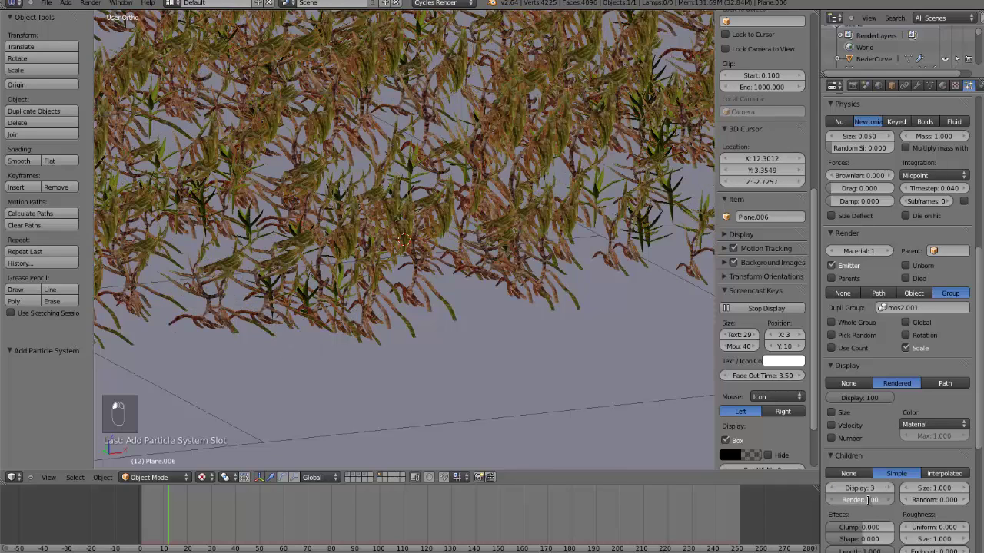
pyautogui.write('3')
pyautogui.press('Return')
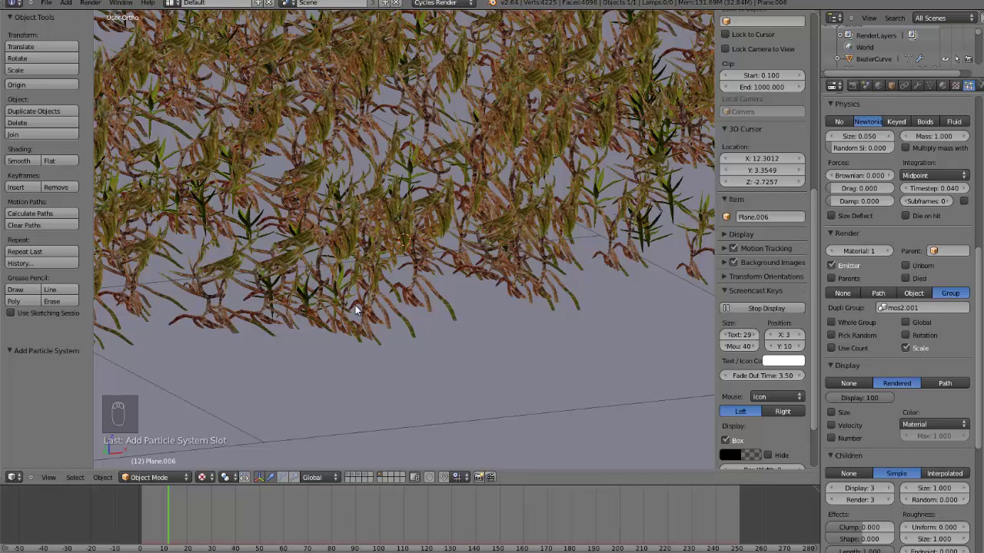
# Step: Vary the mos2 plants' sizes by setting the particles' random size to about 0.325
pyautogui.scroll(2, 419, 321)
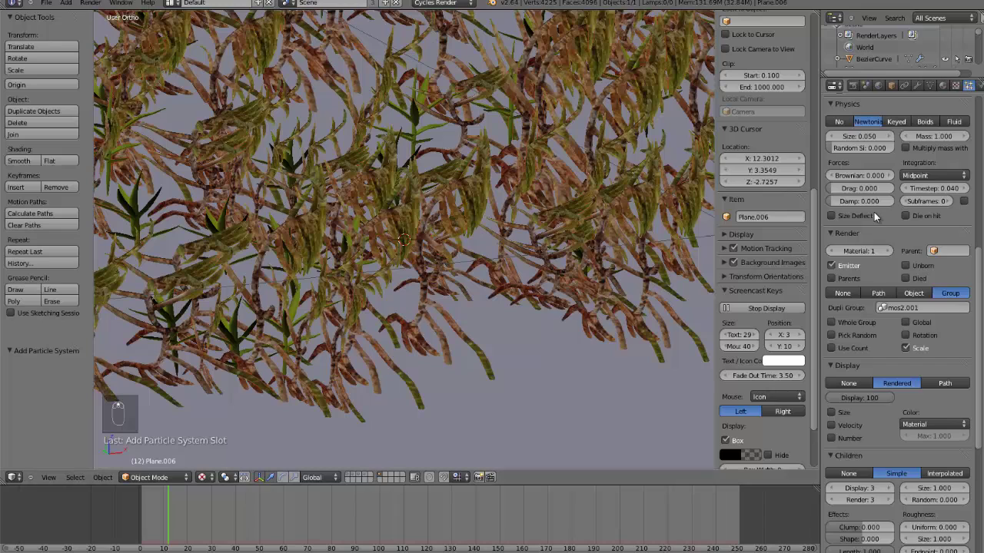
pyautogui.scroll(3, 873, 212)
pyautogui.scroll(2, 871, 217)
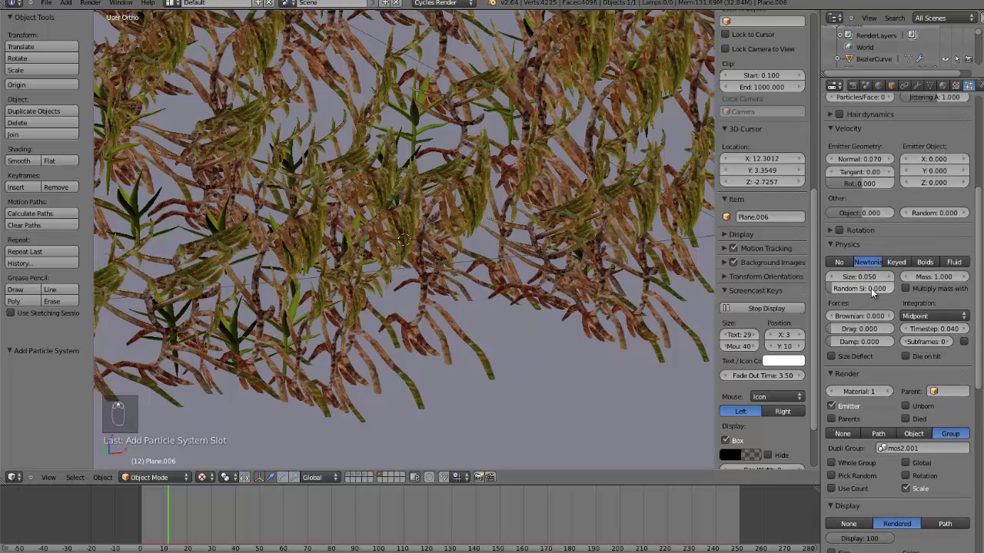
pyautogui.moveTo(868, 289); pyautogui.dragTo(882, 291)
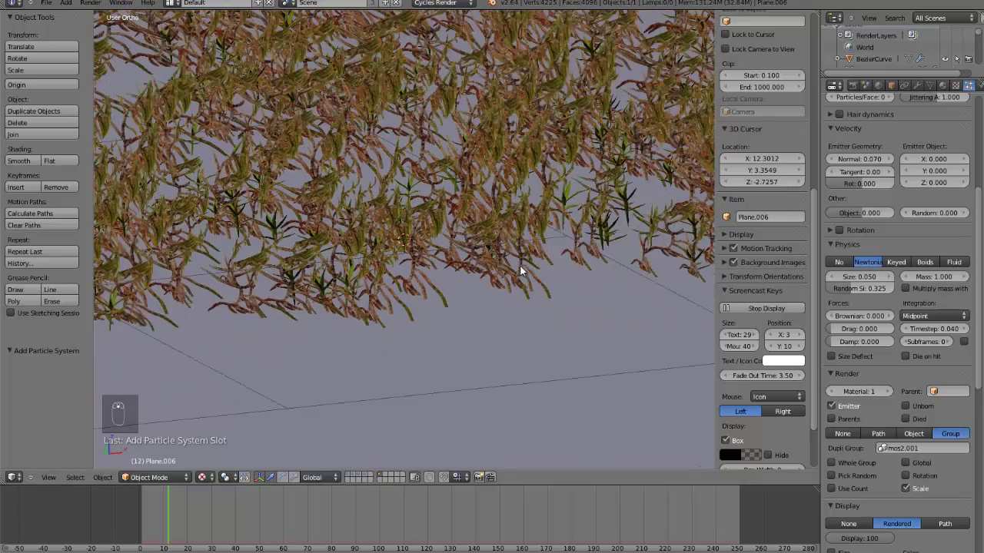
# Step: Change the mos2 emission distribution on the faces from Jittered to Random
pyautogui.moveTo(472, 220); pyautogui.dragTo(482, 281, button='middle')
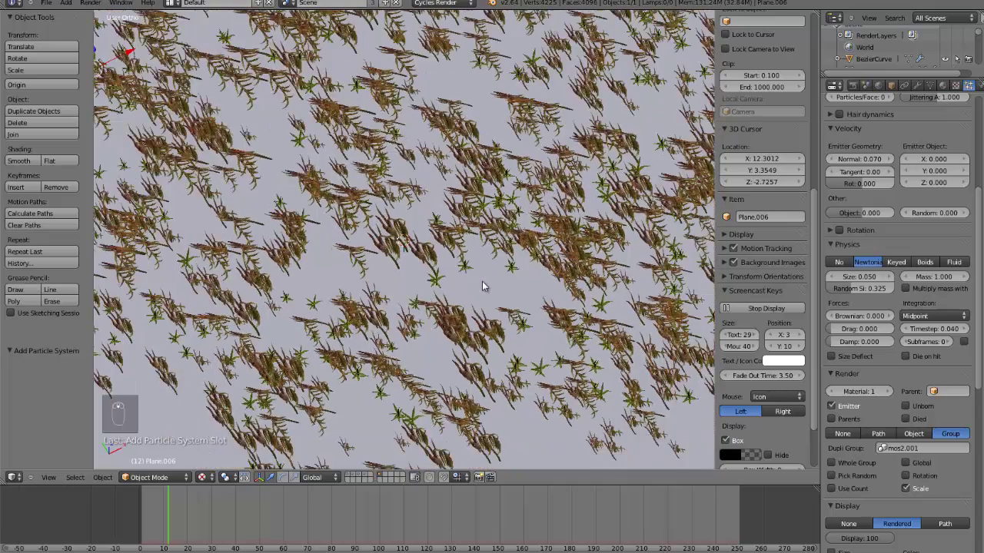
pyautogui.scroll(-3, 481, 282)
pyautogui.scroll(1, 938, 236)
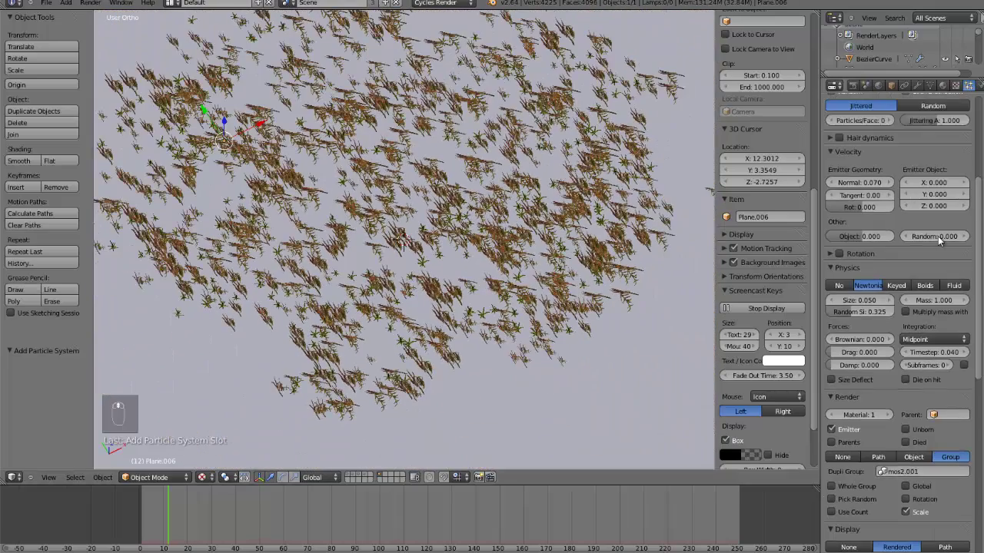
pyautogui.scroll(5, 938, 235)
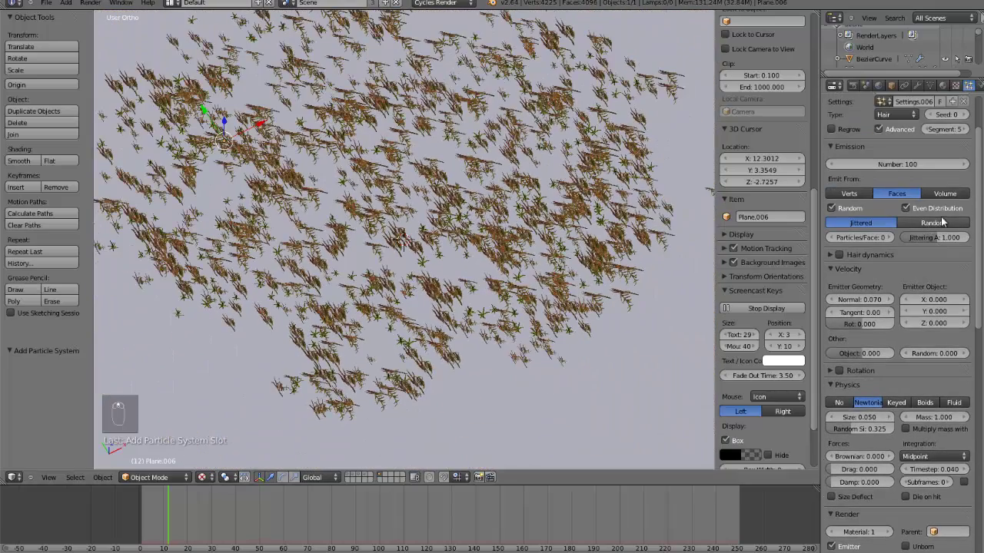
pyautogui.click(934, 223)
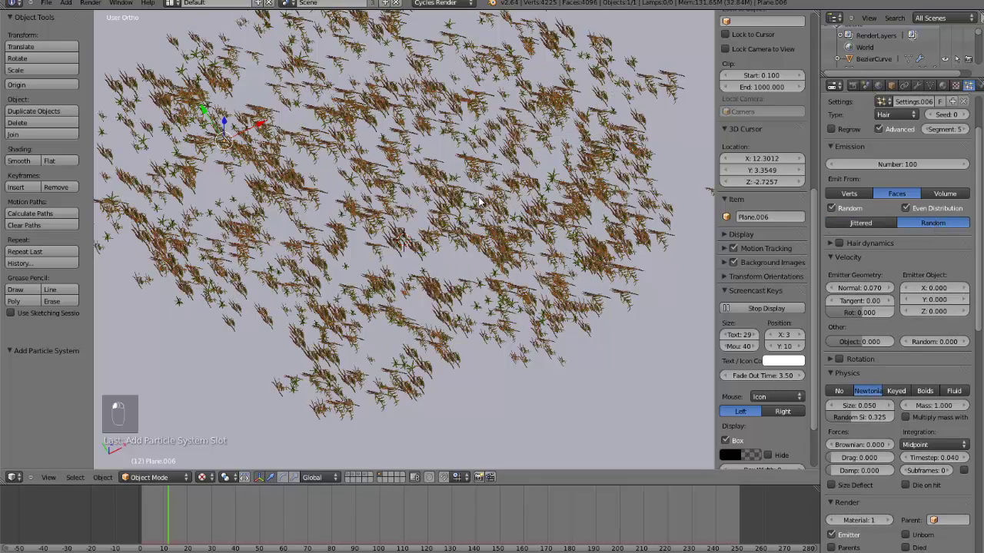
pyautogui.scroll(2, 893, 178)
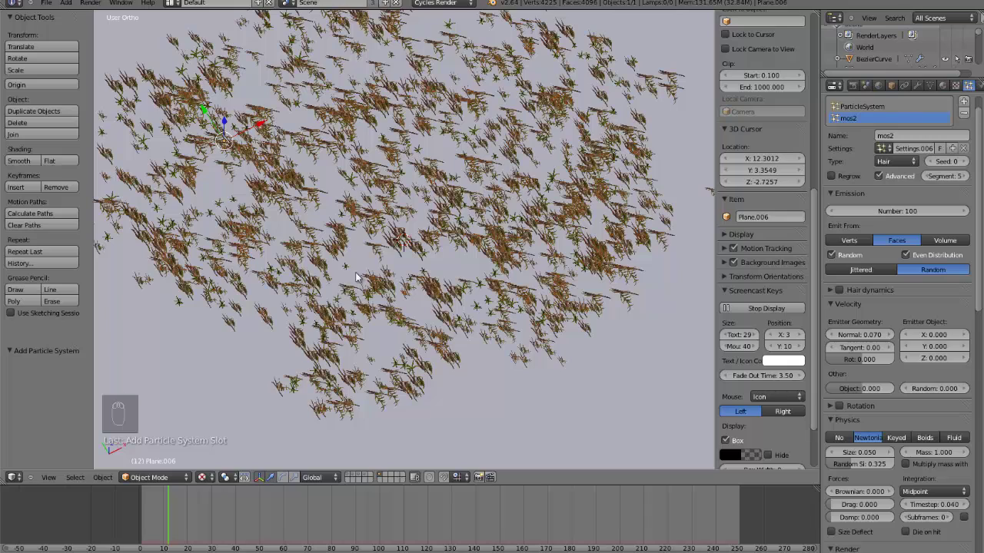
# Step: Set the emission number of the first moss particle system, ParticleSystem, to 700
pyautogui.click(878, 110)
pyautogui.click(899, 208)
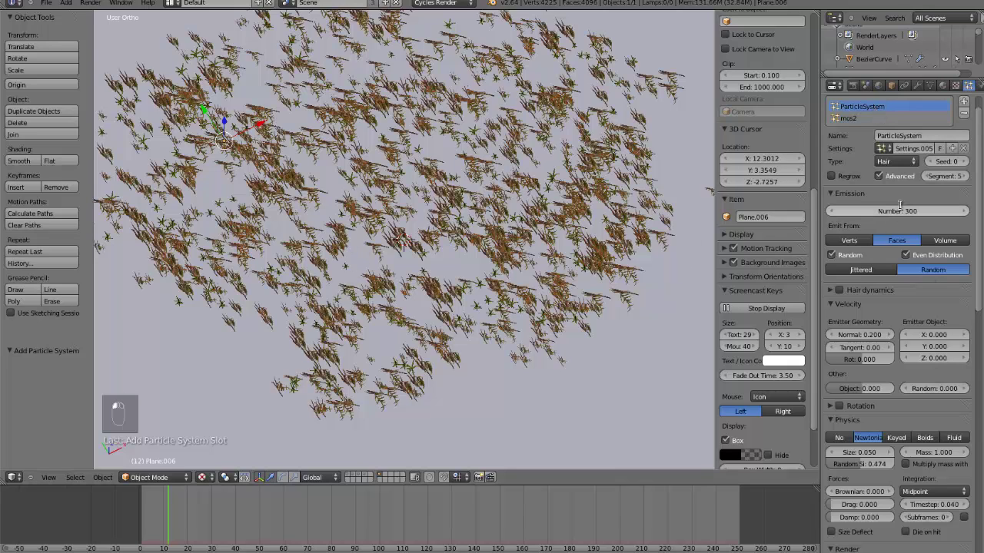
pyautogui.write('700')
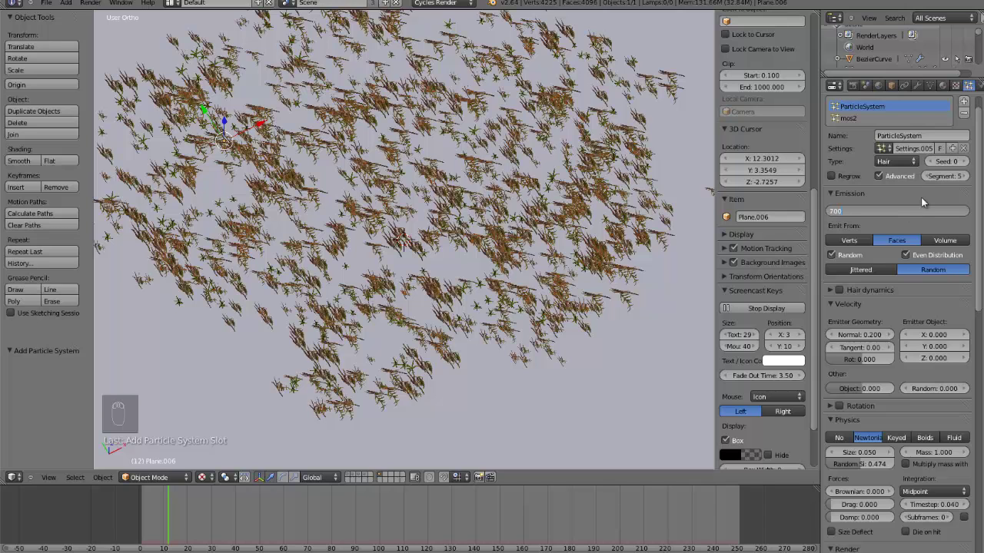
pyautogui.press('Return')
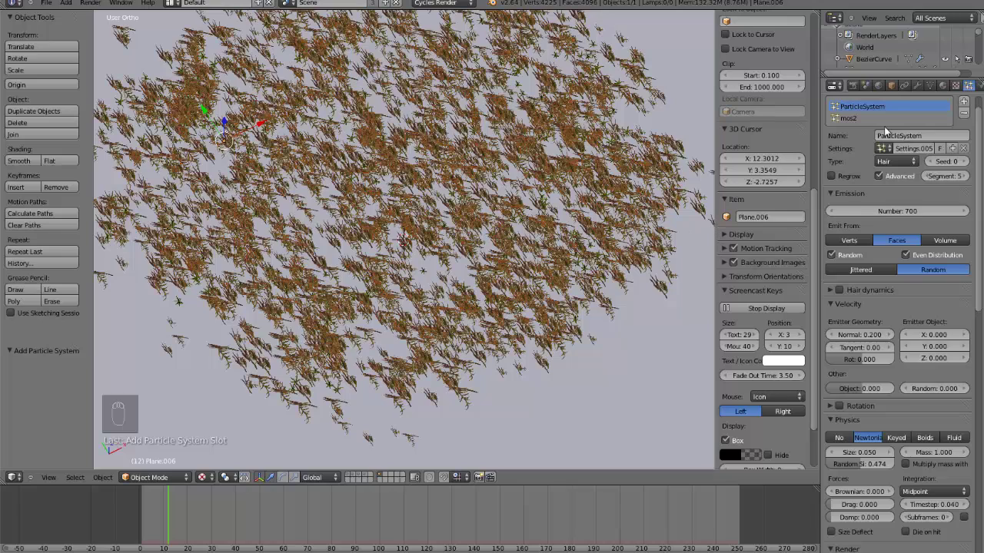
# Step: Set the emission number of the mos2 particle system to 300
pyautogui.click(849, 118)
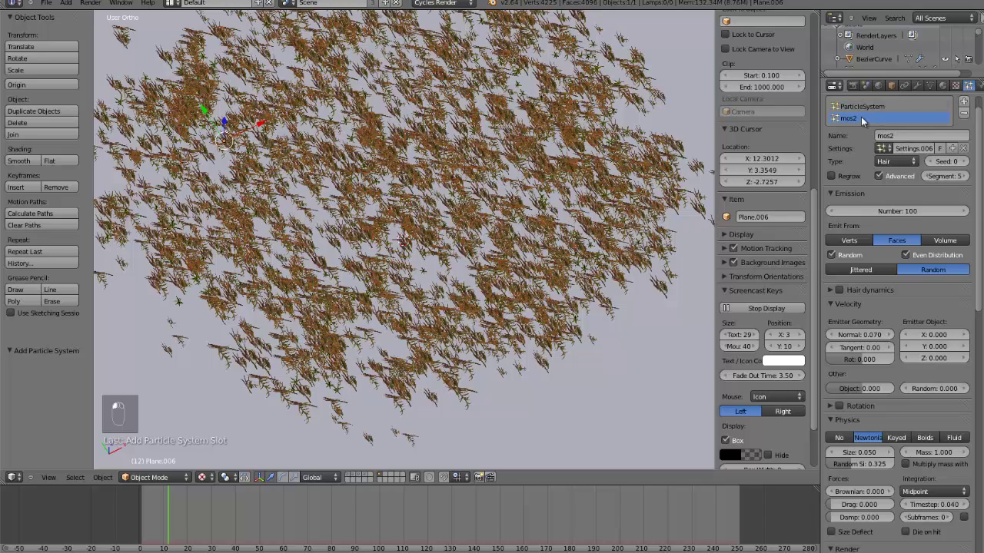
pyautogui.click(913, 210)
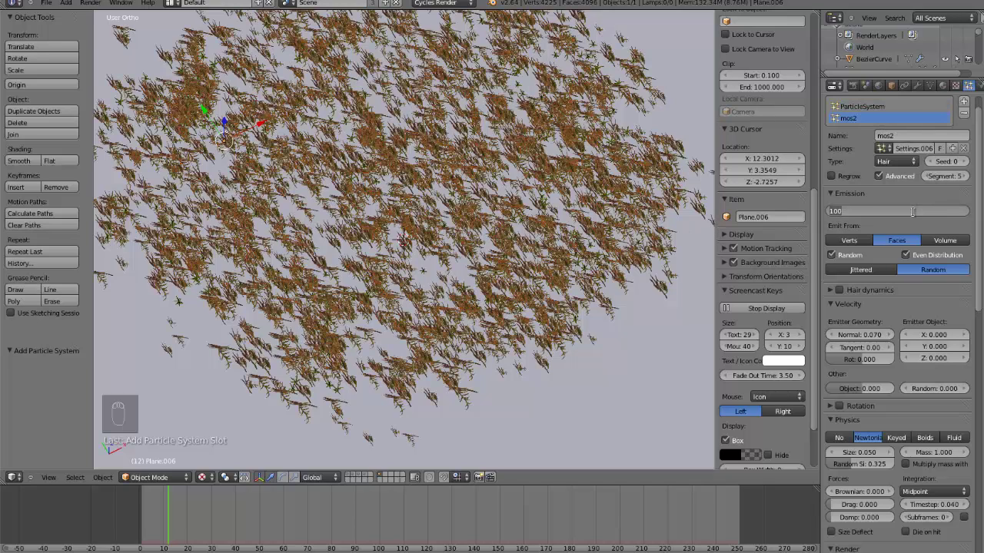
pyautogui.write('300')
pyautogui.press('Return')
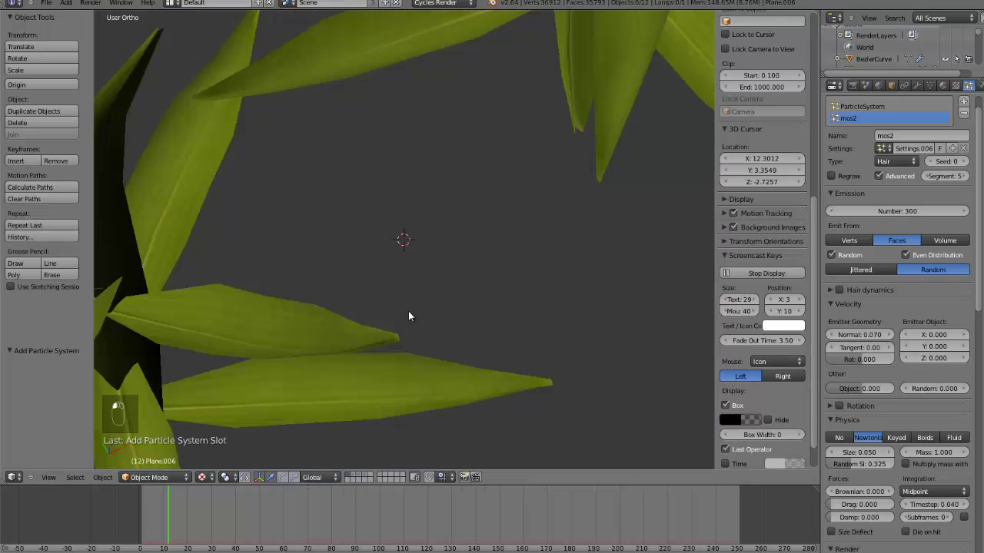
pyautogui.press('KP_0')
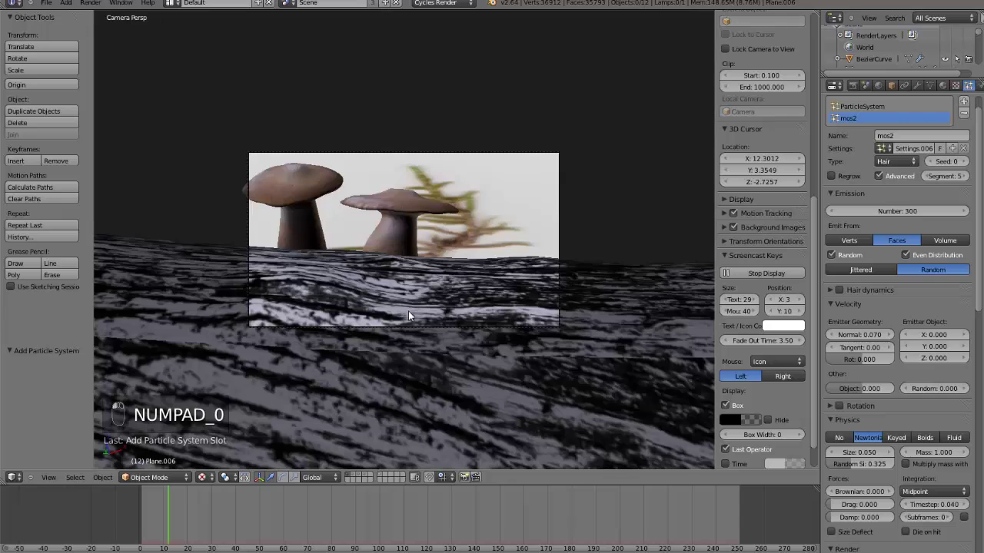
pyautogui.click(915, 86)
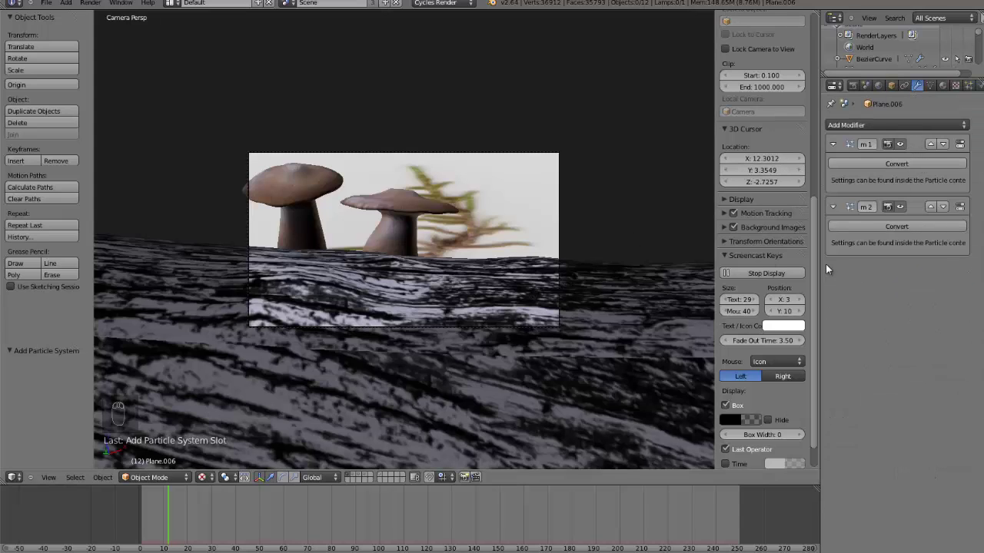
pyautogui.press('a')
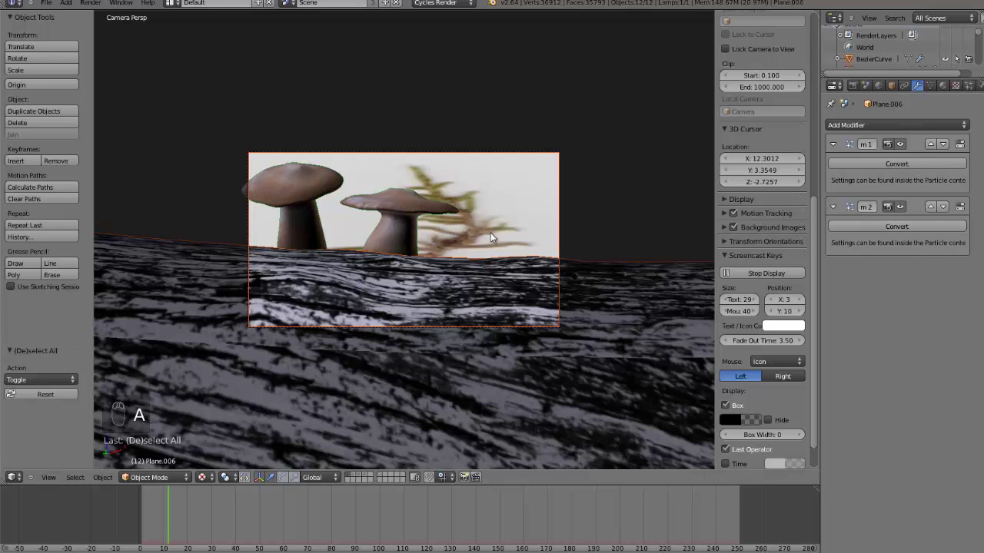
pyautogui.click(968, 86)
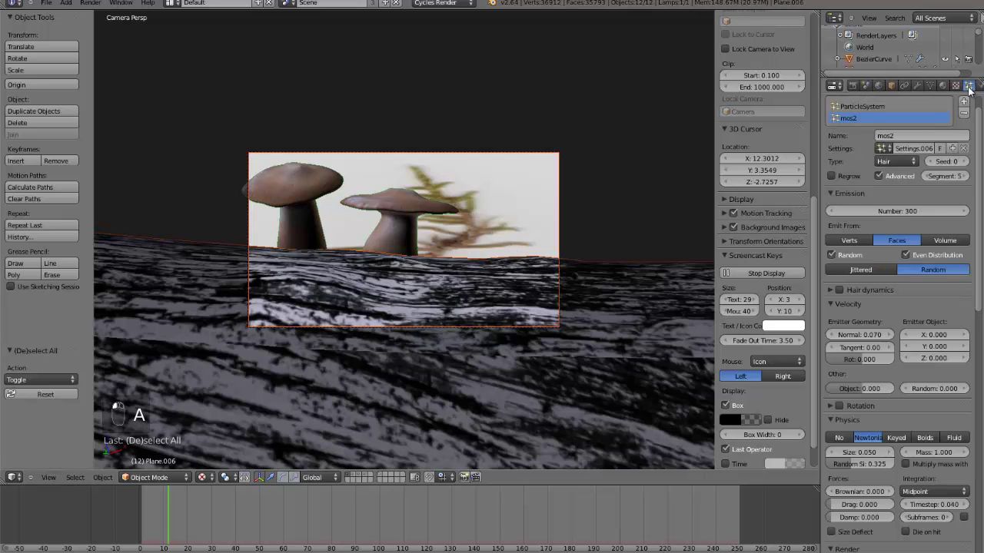
pyautogui.scroll(1, 927, 139)
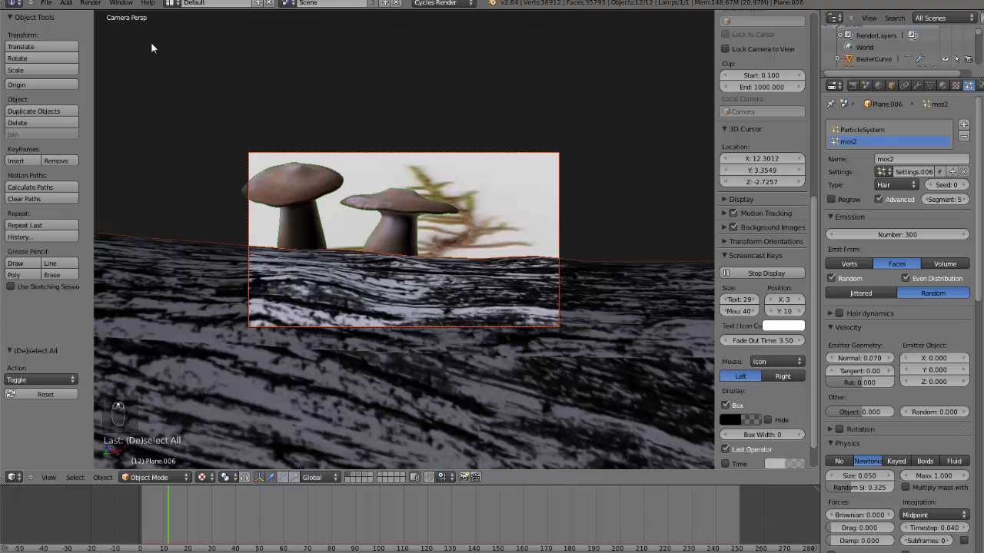
# Step: Open the file mos.blend from the tutorial_7 folder
pyautogui.click(47, 3)
pyautogui.click(58, 25)
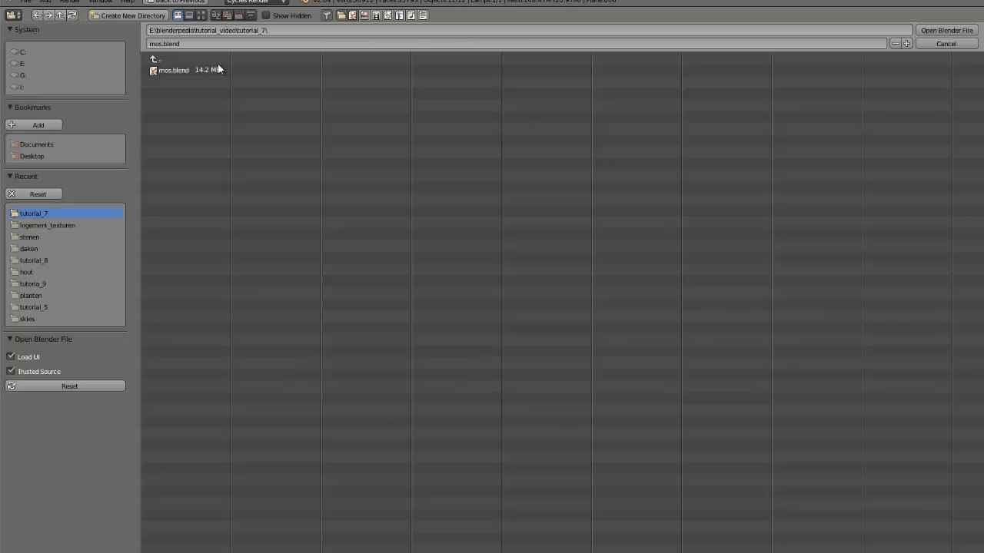
pyautogui.click(199, 70)
pyautogui.click(946, 31)
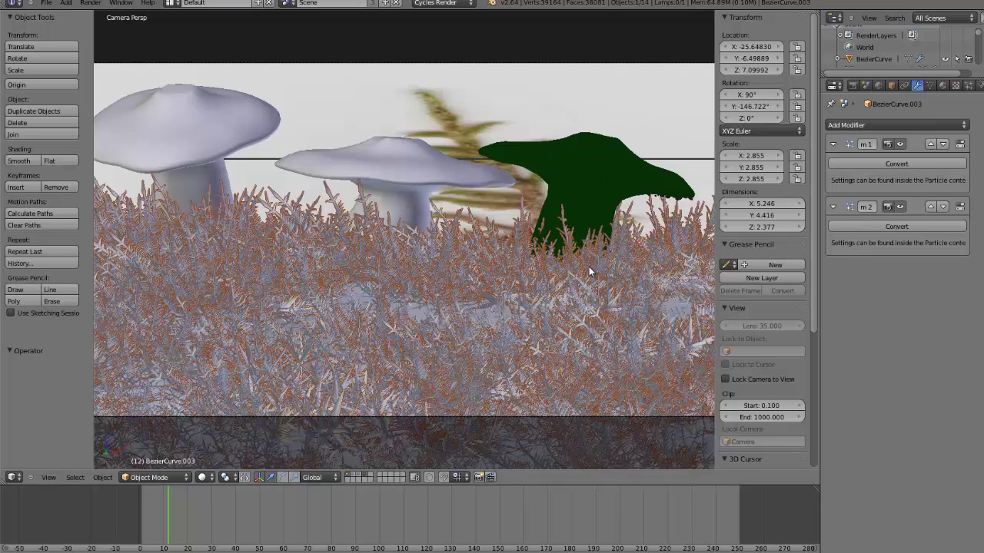
# Step: Turn off the viewport display of both moss particle systems on the trunk and view the scene from above
pyautogui.scroll(-1, 588, 266)
pyautogui.scroll(-1, 336, 385)
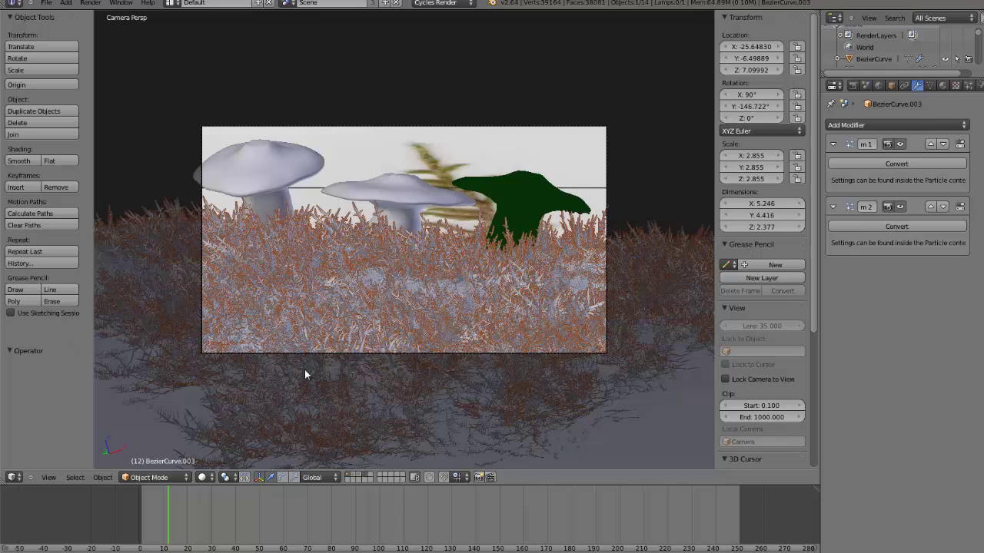
pyautogui.press('KP_0')
pyautogui.press('KP_7')
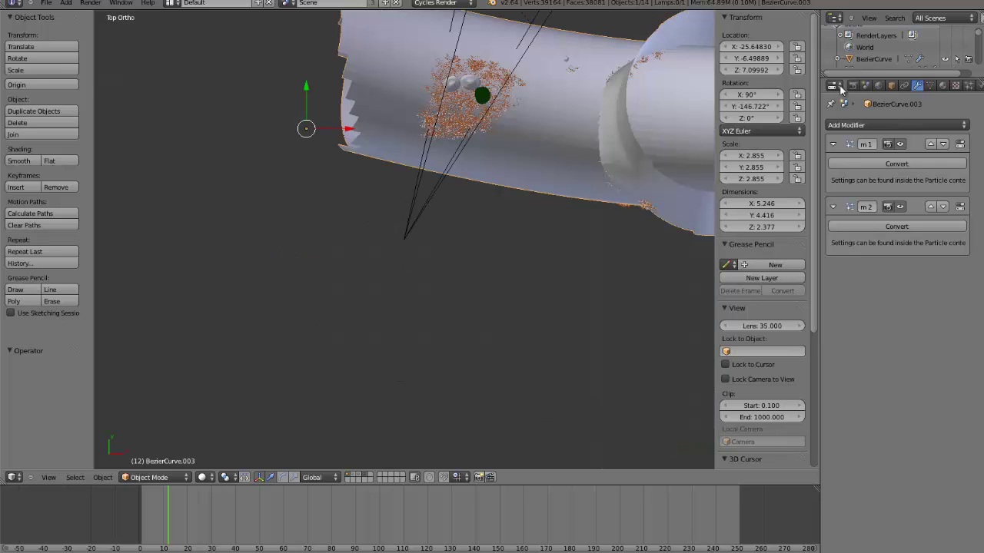
pyautogui.click(901, 144)
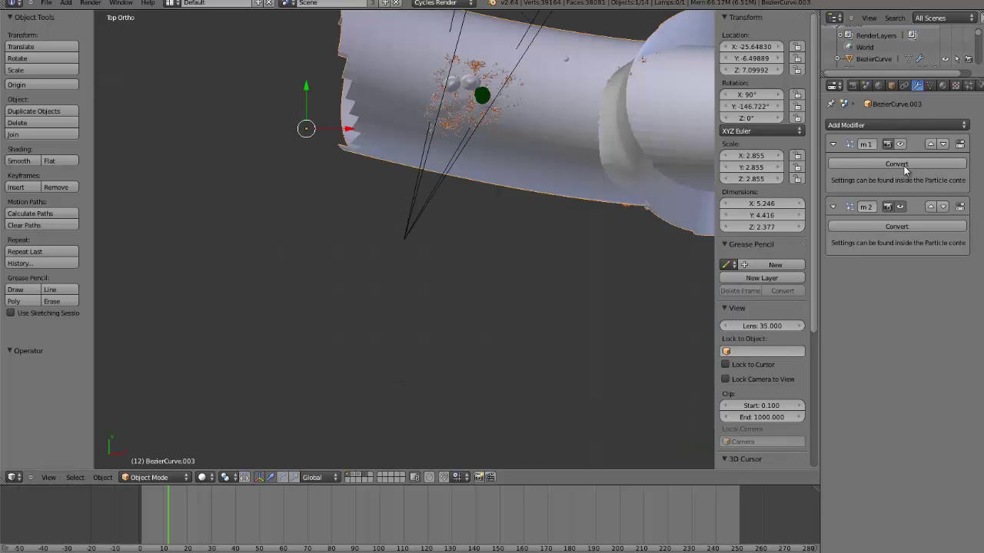
pyautogui.click(904, 207)
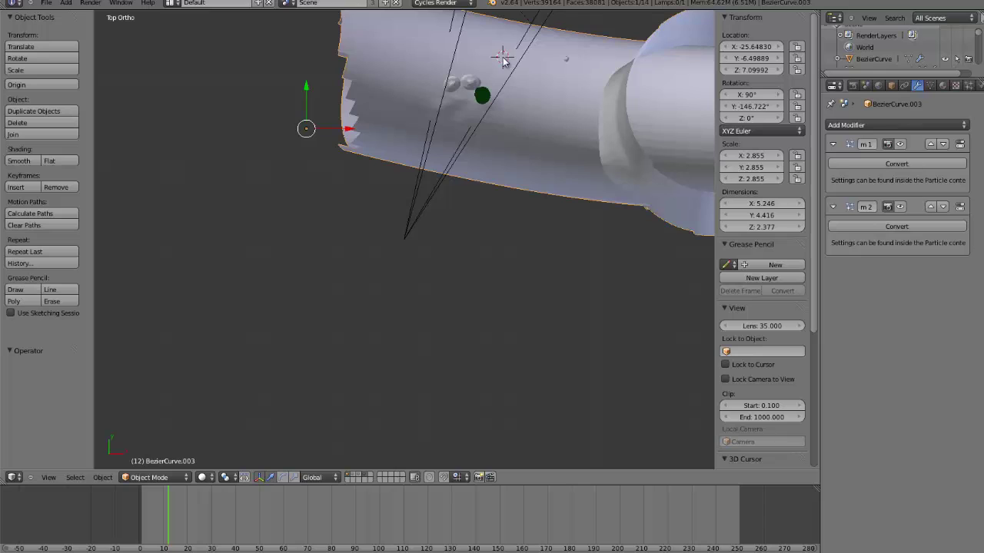
# Step: Select the sun lamp above the trunk and rotate it by about 1.7° in the top view
pyautogui.scroll(-5, 504, 59)
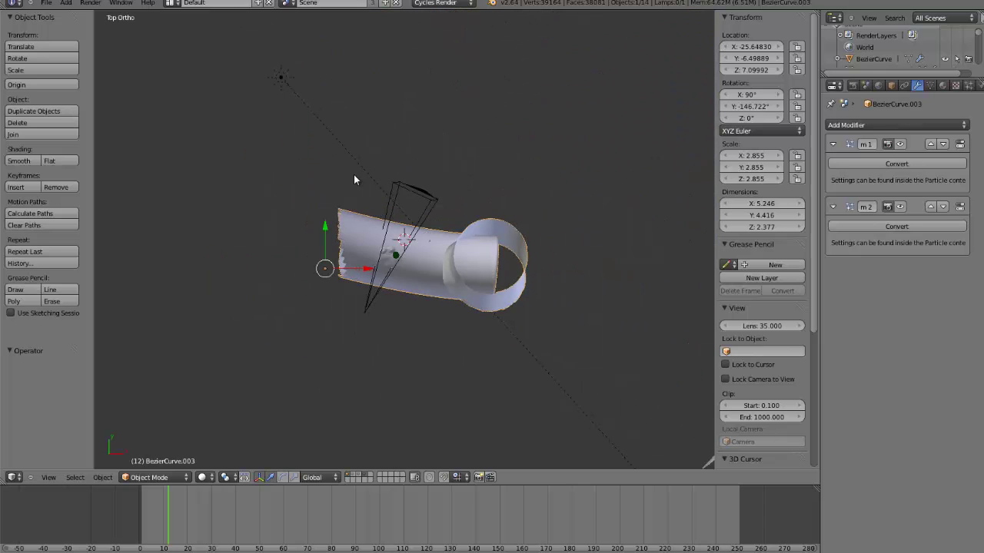
pyautogui.rightClick(365, 174)
pyautogui.press('r')
pyautogui.click(427, 190)
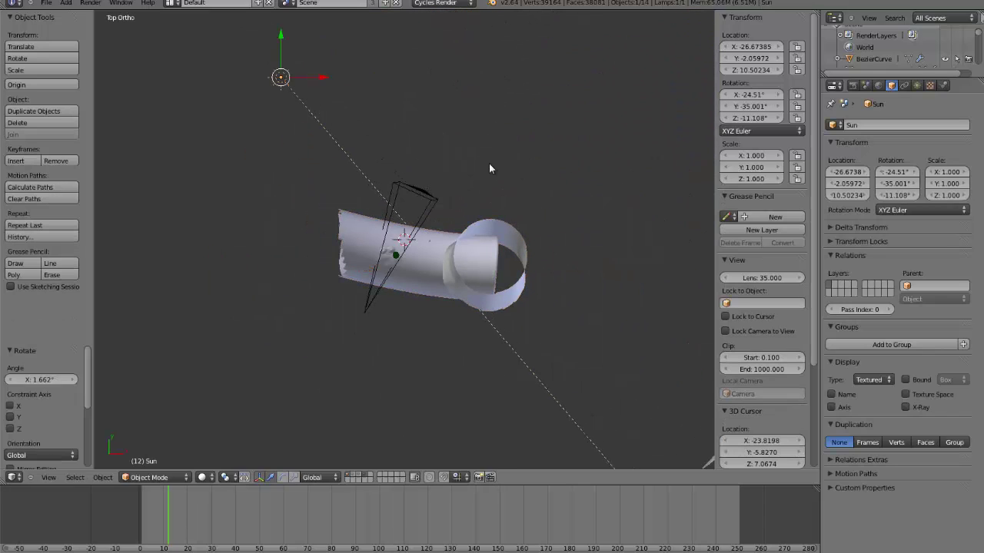
# Step: Review the sun lamp's size, emission colour and strength settings
pyautogui.click(916, 86)
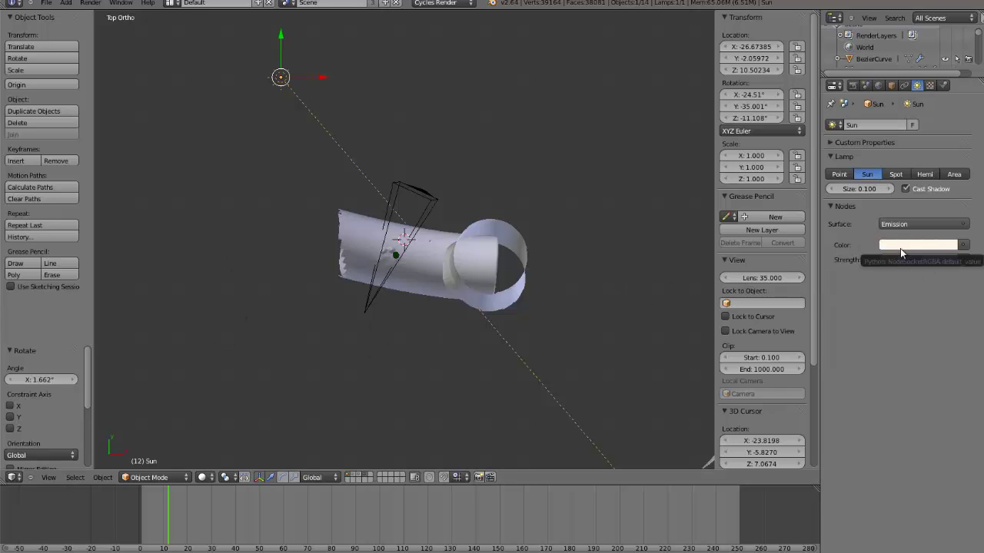
pyautogui.scroll(5, 475, 345)
pyautogui.scroll(2, 474, 345)
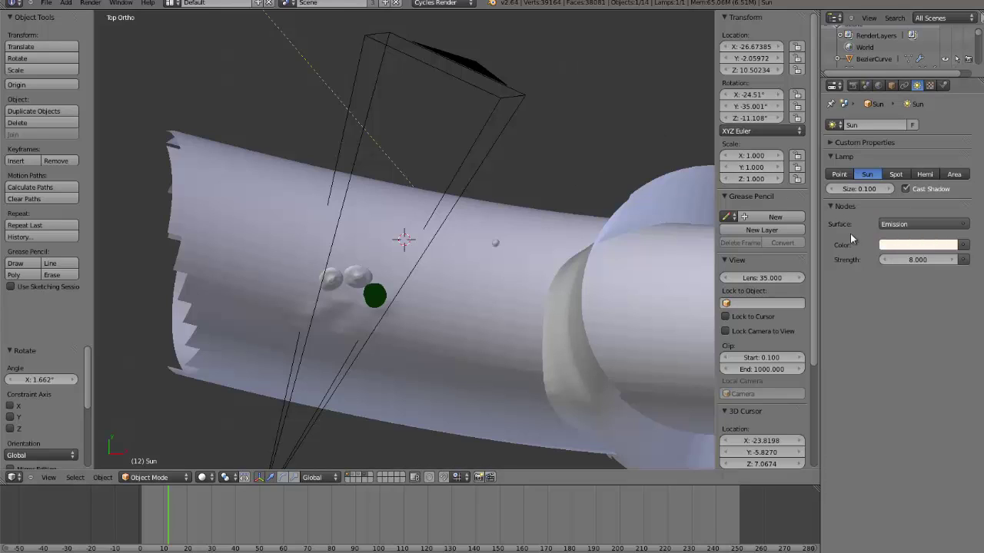
pyautogui.click(869, 189)
# Step: Select the middle mushroom in the camera view and examine the mushrooms' placement on the trunk from the front
pyautogui.press('KP_0')
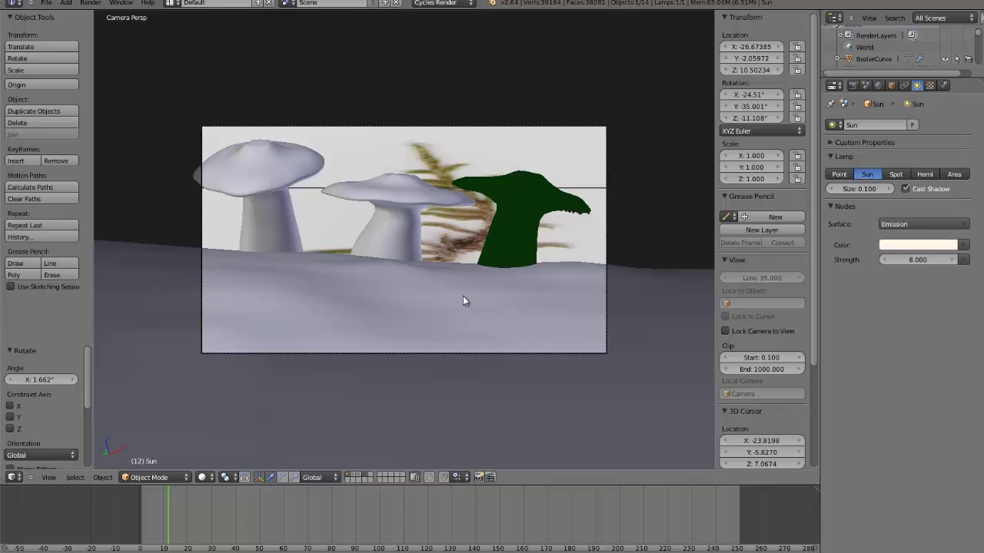
pyautogui.rightClick(403, 233)
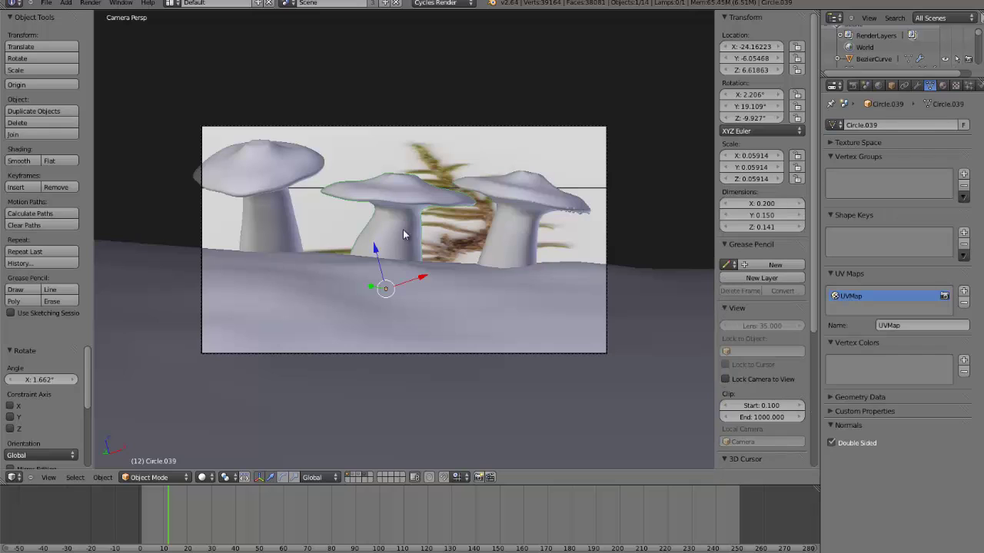
pyautogui.press('KP_0')
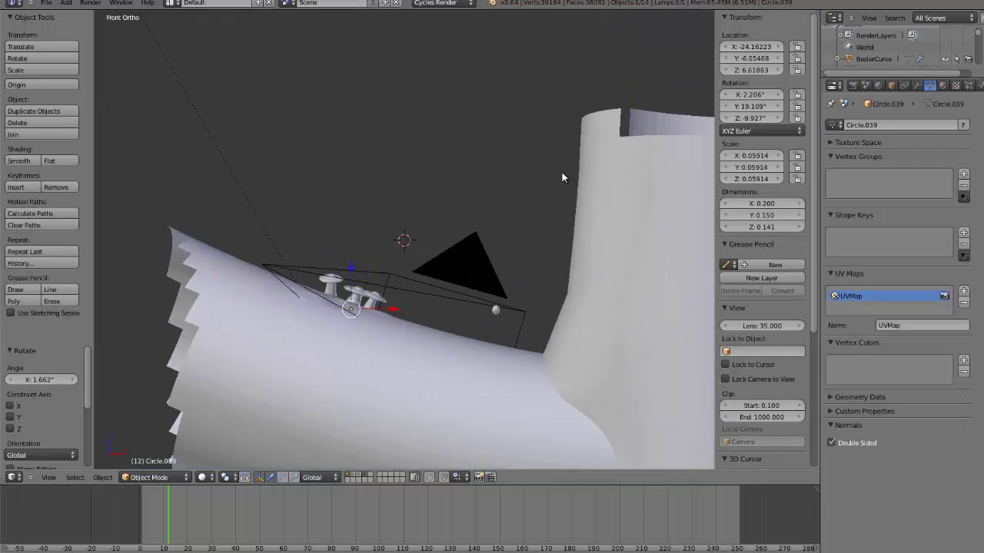
# Step: Add a 32-vertex mesh circle at the 3D cursor above the existing mushrooms, working in the front view
pyautogui.press('KP_1')
pyautogui.scroll(8, 381, 294)
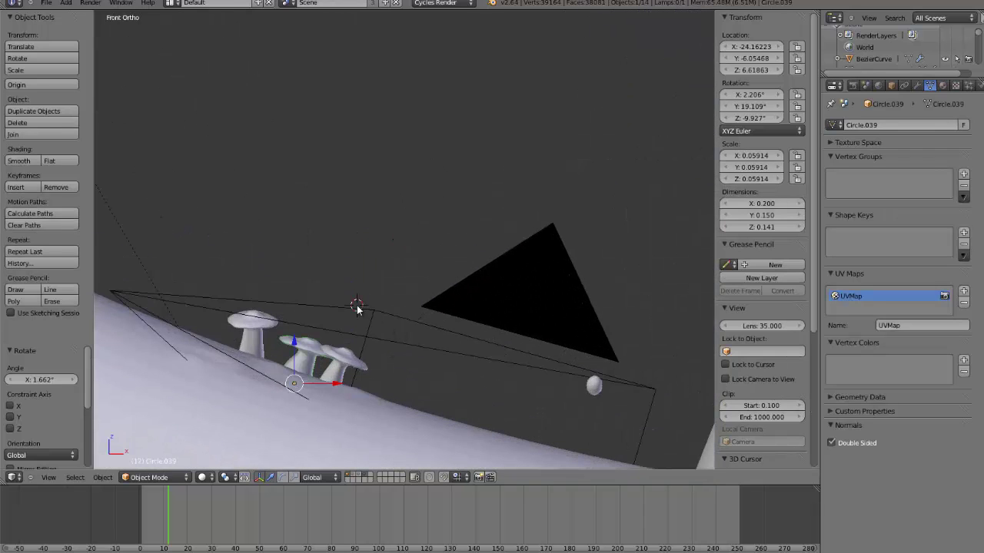
pyautogui.scroll(5, 357, 309)
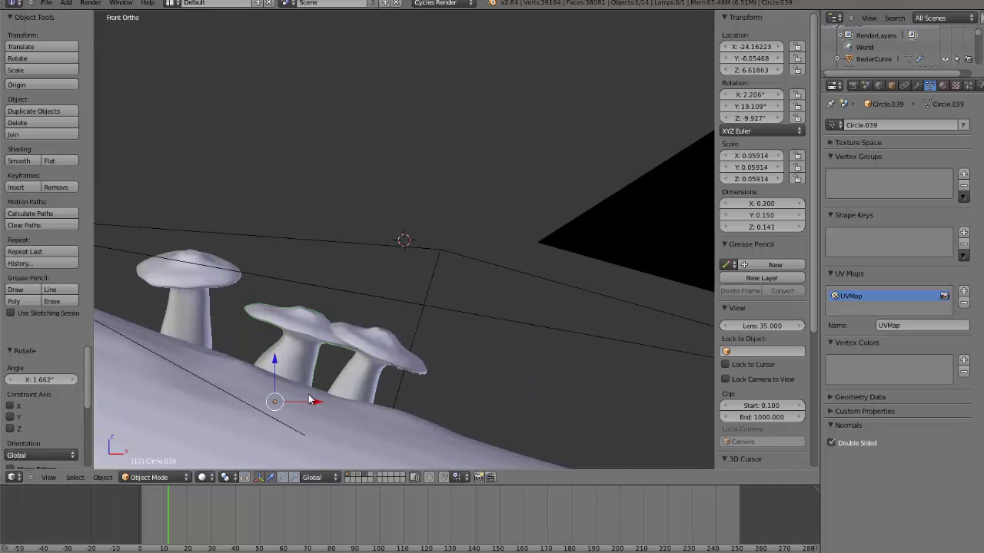
pyautogui.click(67, 3)
pyautogui.moveTo(79, 14)
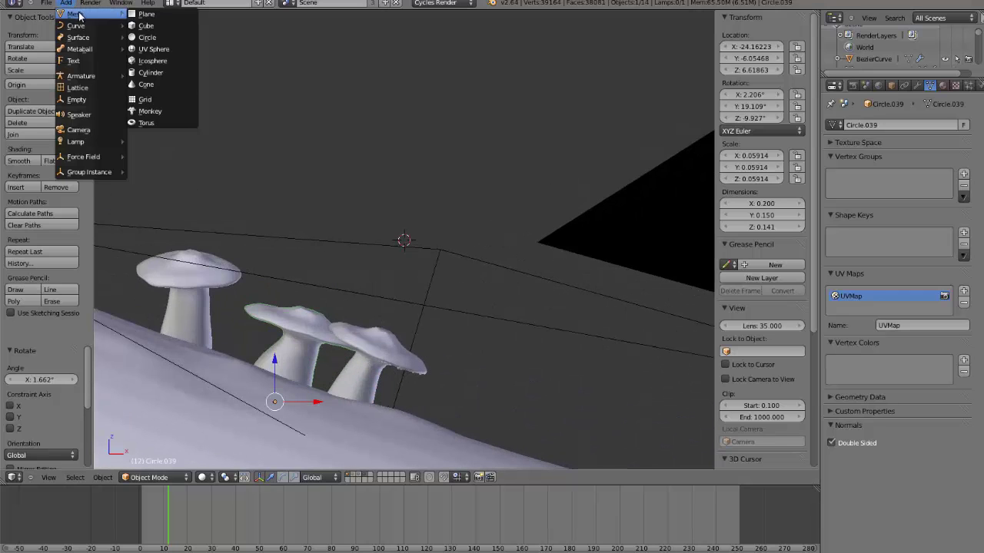
pyautogui.click(147, 37)
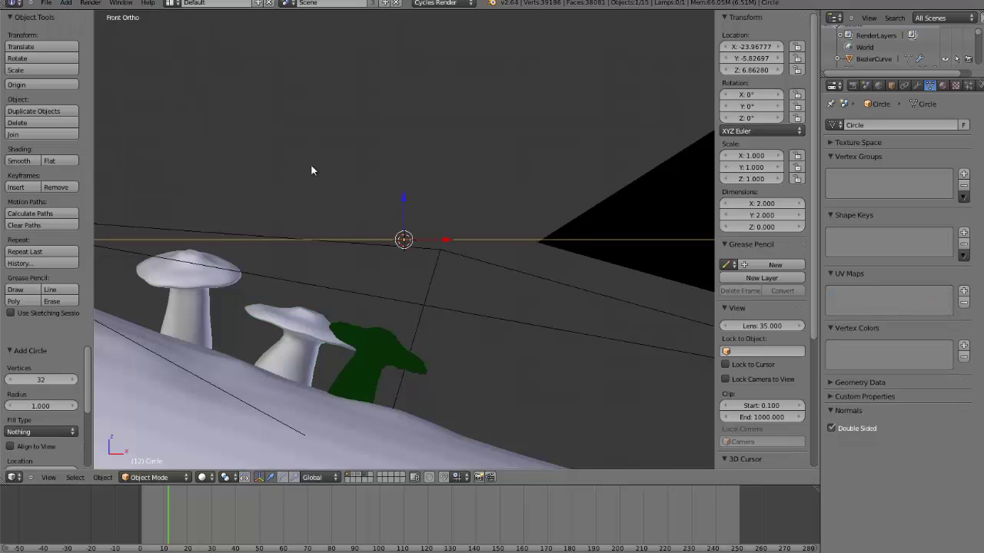
# Step: Scale the new circle down to about 0.039 so it matches the width of a mushroom stem
pyautogui.press('s')
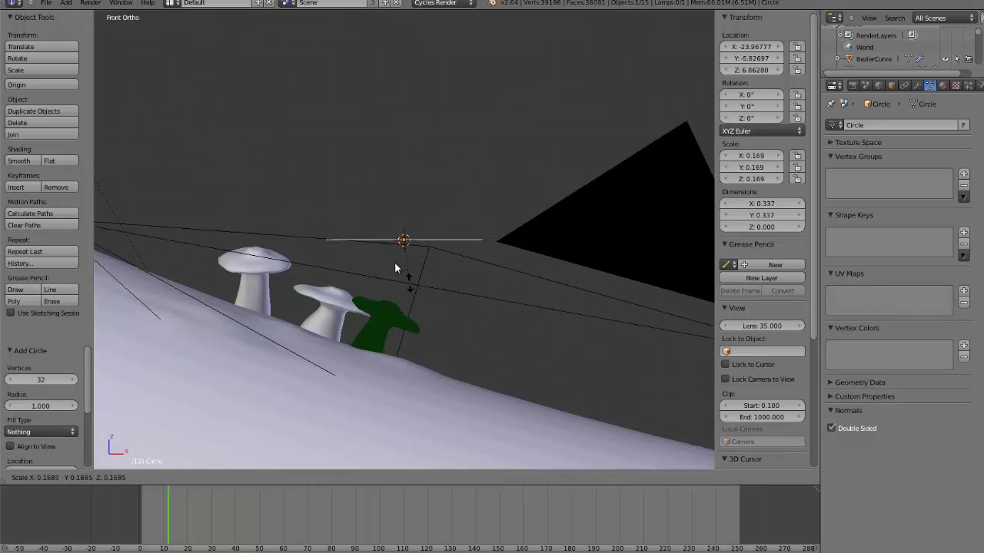
pyautogui.click(394, 263)
pyautogui.scroll(2, 437, 288)
pyautogui.press('s')
pyautogui.click(440, 285)
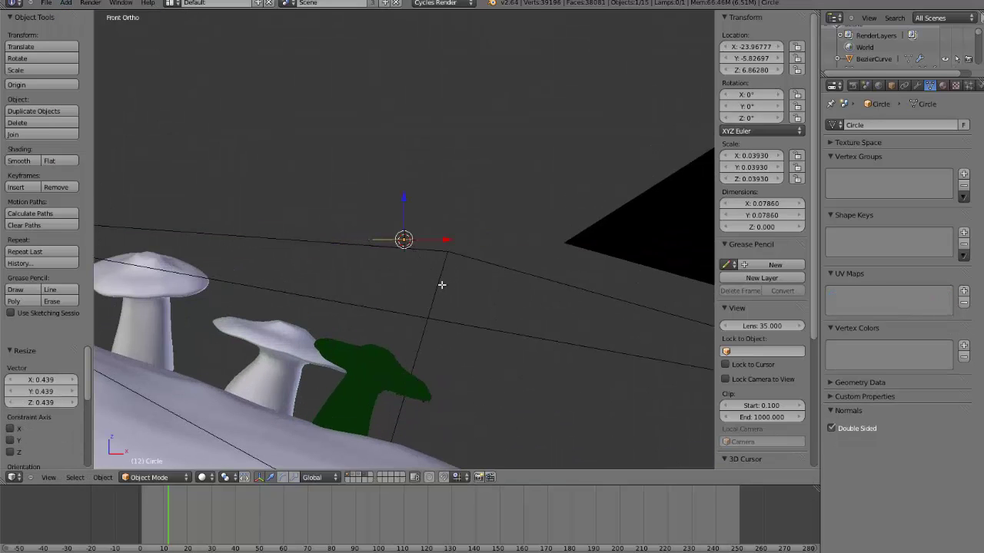
# Step: In Edit Mode, turn off proportional editing and enlarge all of the circle's vertices by a factor of about 1.246
pyautogui.press('Tab')
pyautogui.moveTo(450, 275); pyautogui.dragTo(460, 276, button='middle')
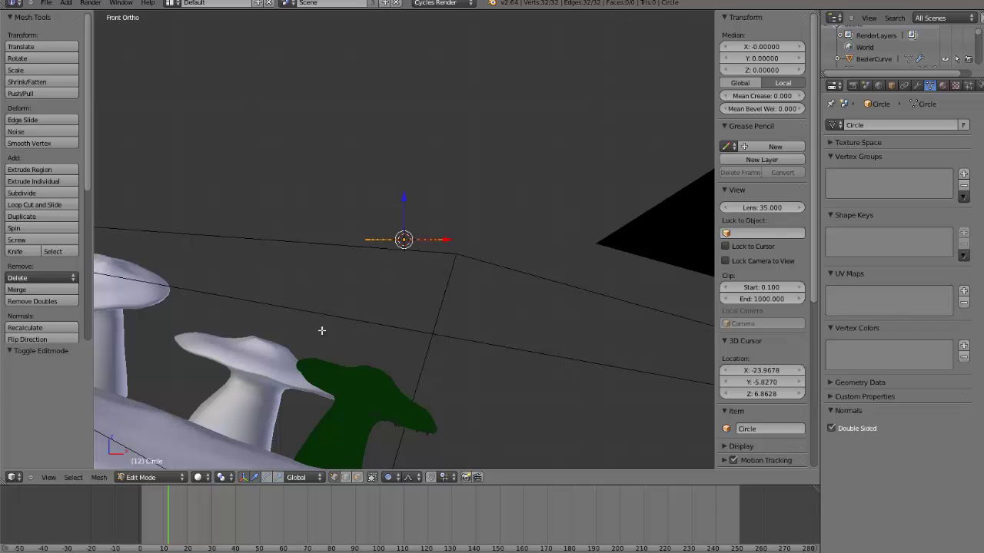
pyautogui.press('s')
pyautogui.rightClick(510, 277)
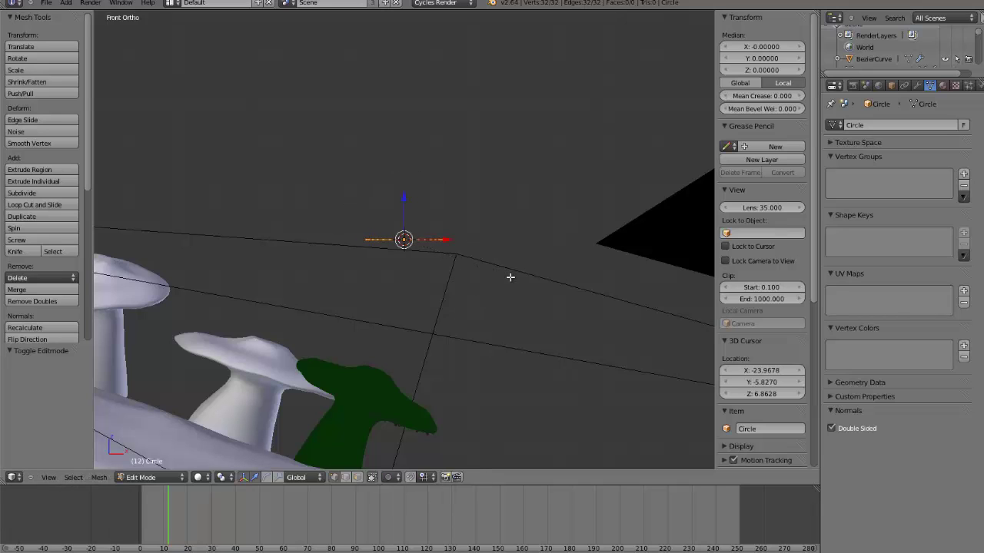
# Step: Extrude the ring upward twice to start the stem's base, narrowing the new rings slightly
pyautogui.press('e')
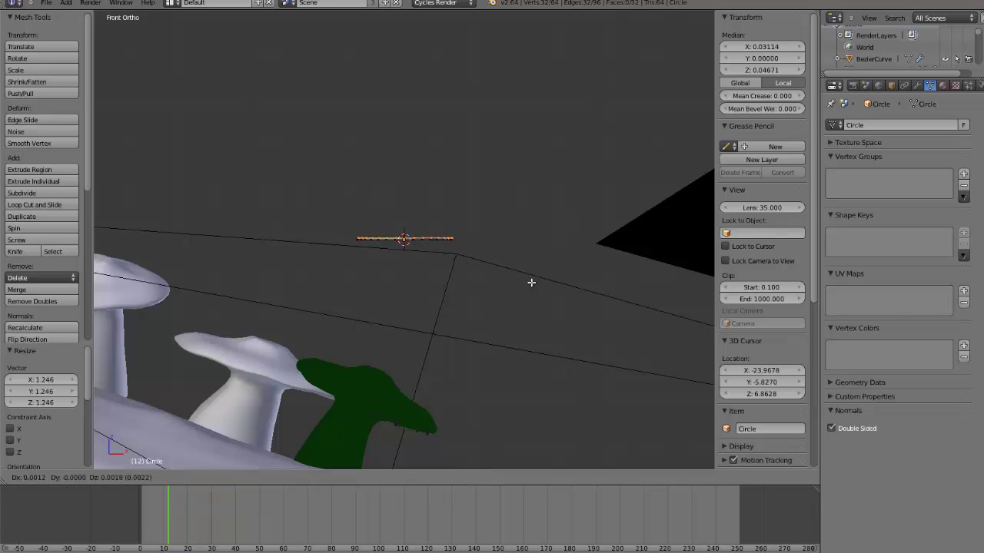
pyautogui.click(520, 274)
pyautogui.press('e')
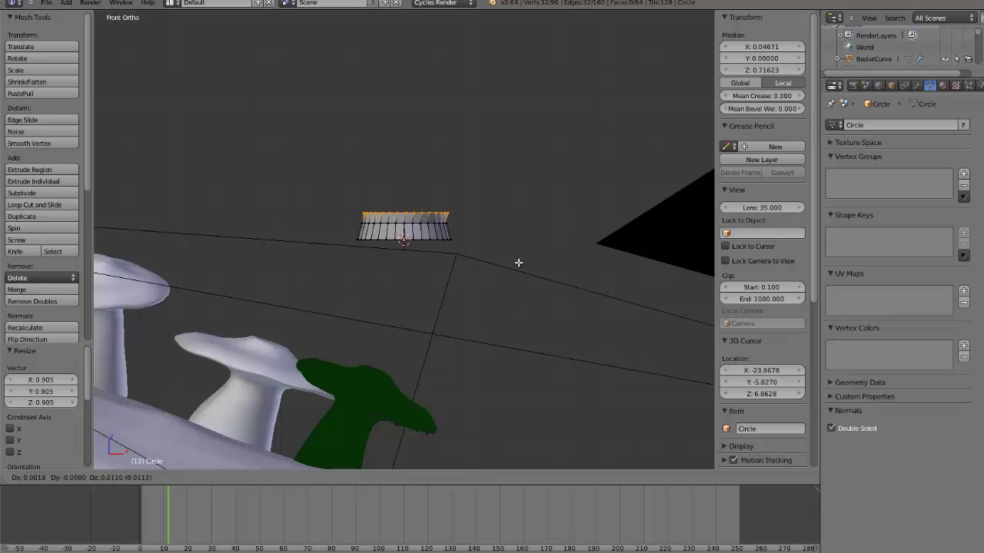
pyautogui.click(518, 264)
pyautogui.press('s')
pyautogui.click(503, 259)
# Step: Extrude the stem upward by two more sections, scaling each new ring inward to taper it toward the neck
pyautogui.press('e')
pyautogui.click(501, 237)
pyautogui.press('s')
pyautogui.click(485, 233)
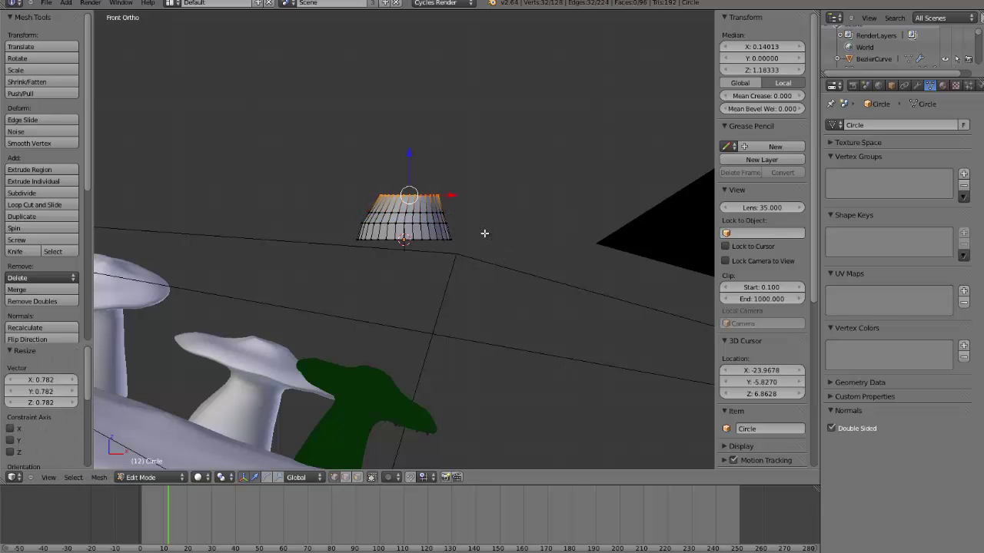
pyautogui.press('e')
pyautogui.click(484, 214)
pyautogui.press('s')
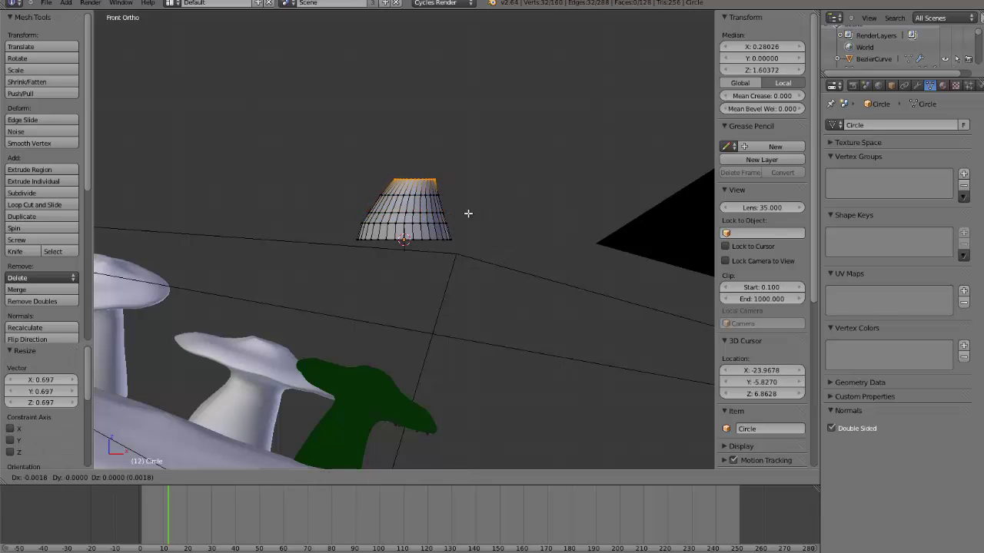
pyautogui.click(474, 214)
# Step: Extrude three short sections above the neck, widening the rings slightly to flare the top of the stem
pyautogui.press('e')
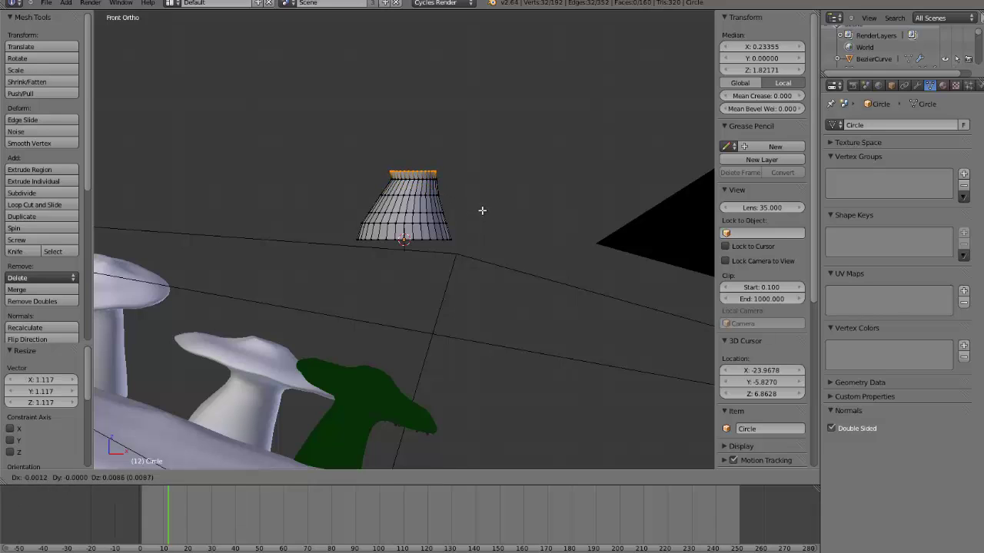
pyautogui.click(483, 212)
pyautogui.press('e')
pyautogui.click(486, 212)
pyautogui.press('s')
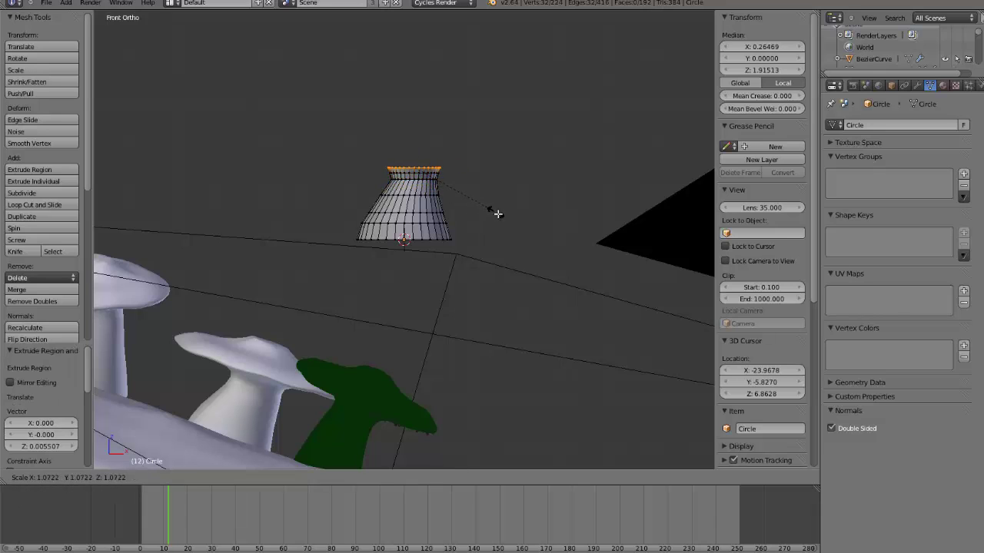
pyautogui.click(500, 215)
pyautogui.press('e')
pyautogui.click(499, 211)
pyautogui.press('s')
pyautogui.click(506, 214)
# Step: Extrude the top ring slightly and scale it outward by about 2.542 to form the underside of the cap
pyautogui.press('e')
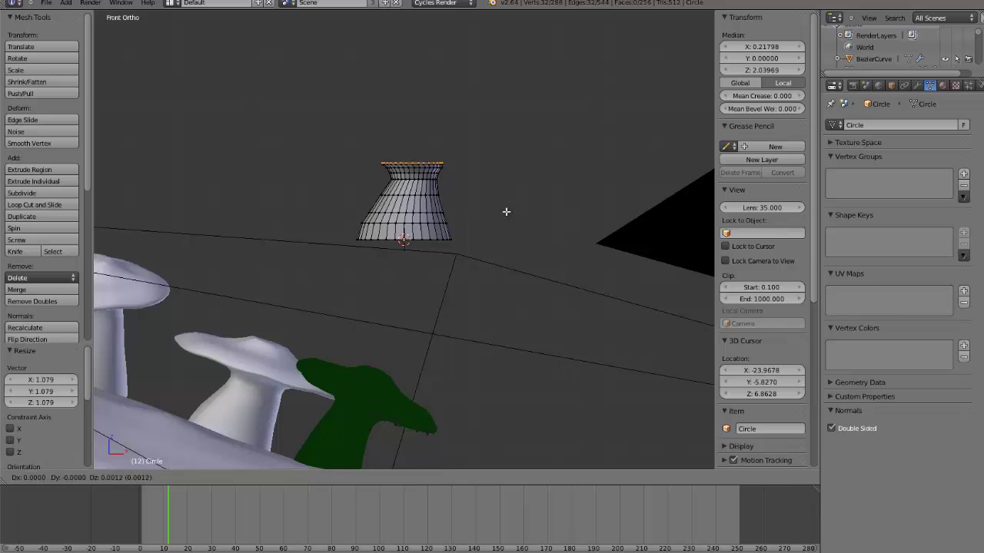
pyautogui.click(509, 211)
pyautogui.press('s')
pyautogui.click(656, 246)
# Step: Extrude three thin sections upward for the cap's rim and scale the last ring slightly inward
pyautogui.press('e')
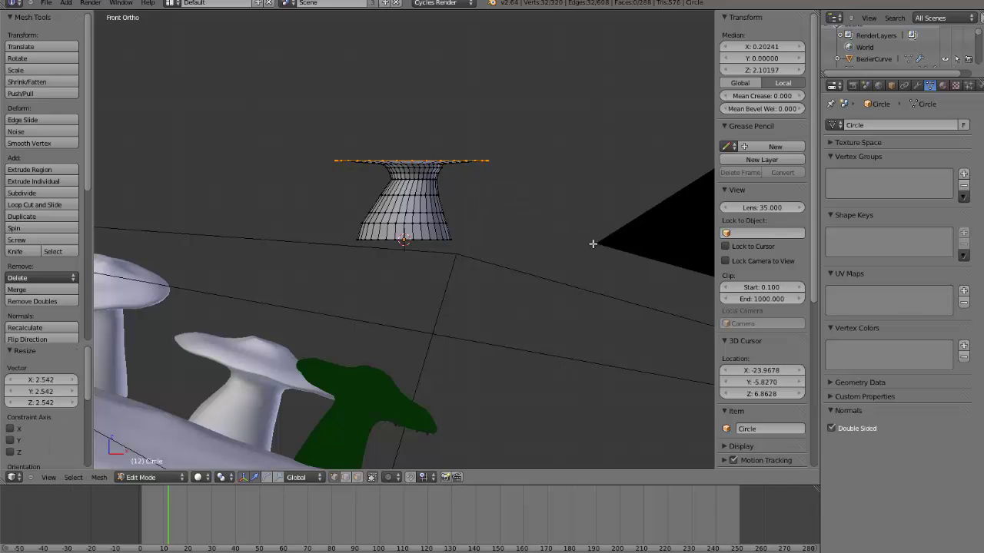
pyautogui.click(593, 241)
pyautogui.press('e')
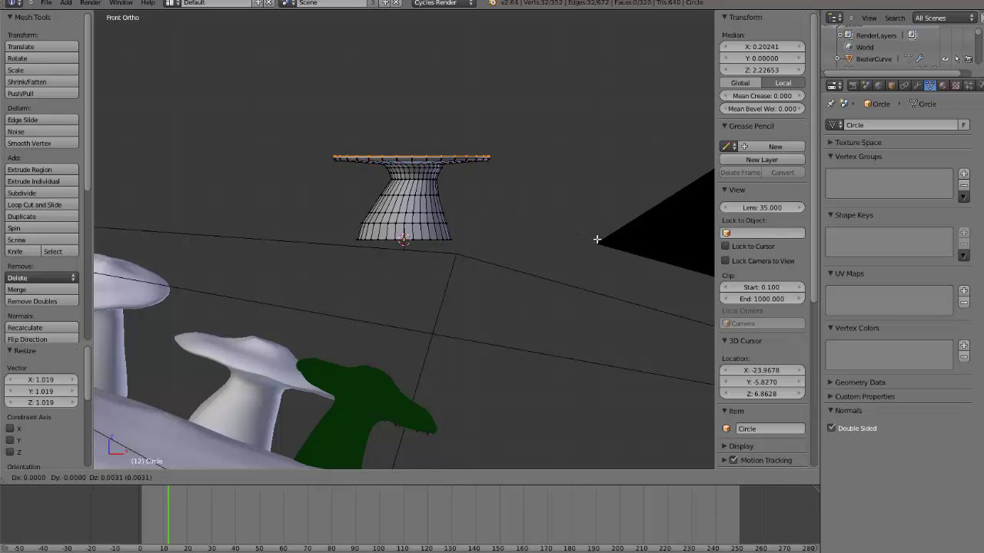
pyautogui.click(592, 239)
pyautogui.press('e')
pyautogui.click(589, 236)
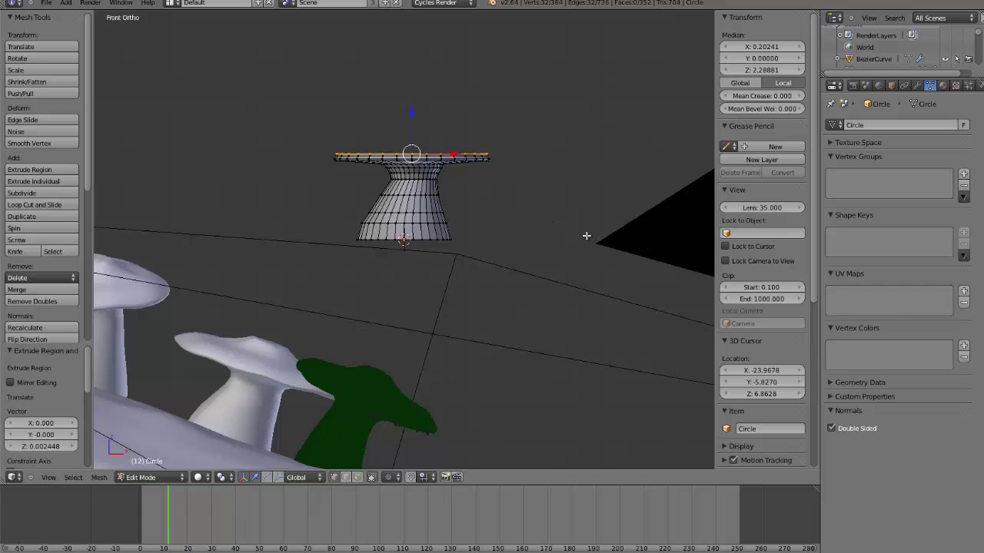
pyautogui.press('s')
pyautogui.click(578, 232)
# Step: Extrude the cap upward, scale the new ring inward by about 0.82, and lower it by about 0.0024 along Z
pyautogui.press('e')
pyautogui.click(580, 228)
pyautogui.press('s')
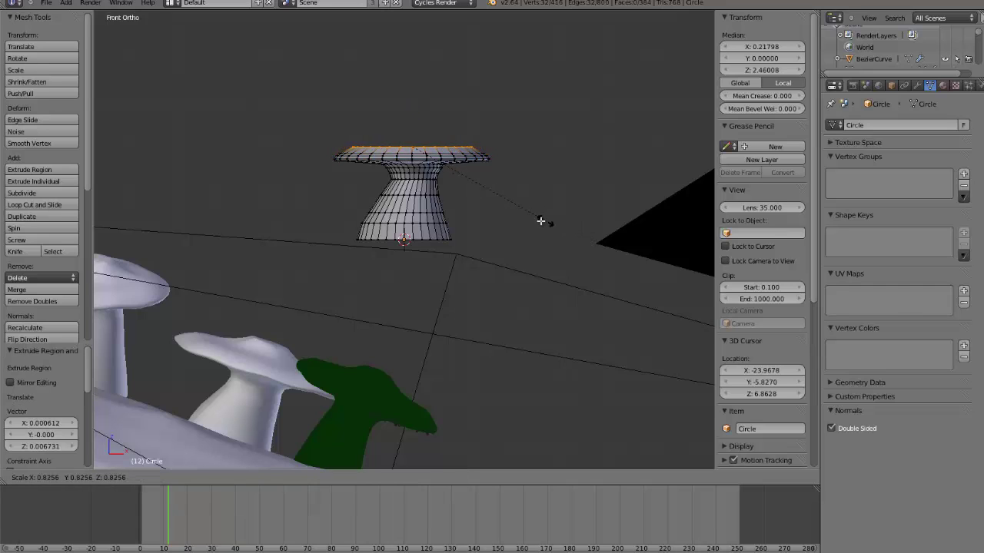
pyautogui.click(541, 219)
pyautogui.moveTo(418, 106); pyautogui.dragTo(416, 110)
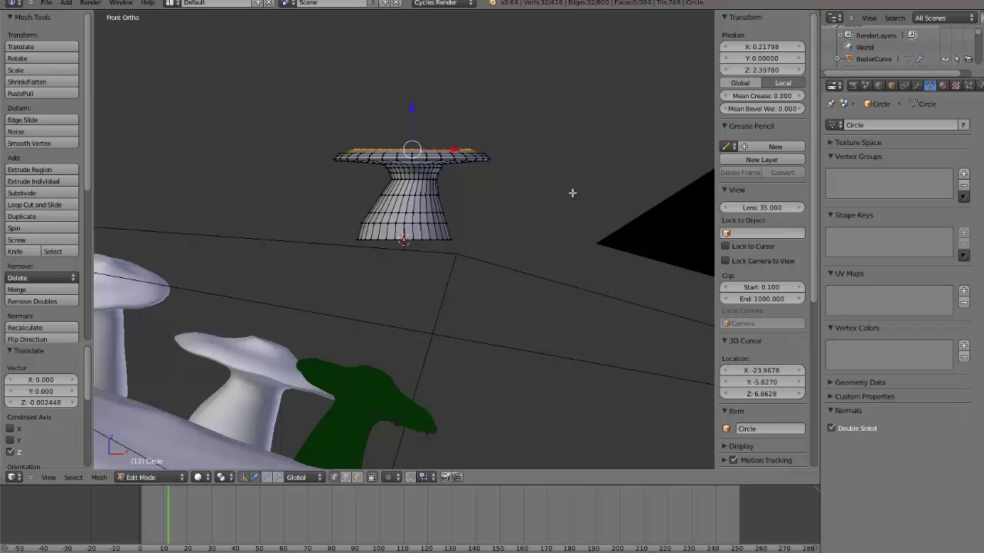
# Step: Extrude two more cap sections upward, shrinking the first ring by about 0.626 and the second slightly further
pyautogui.press('e')
pyautogui.click(596, 200)
pyautogui.press('s')
pyautogui.click(531, 190)
pyautogui.press('e')
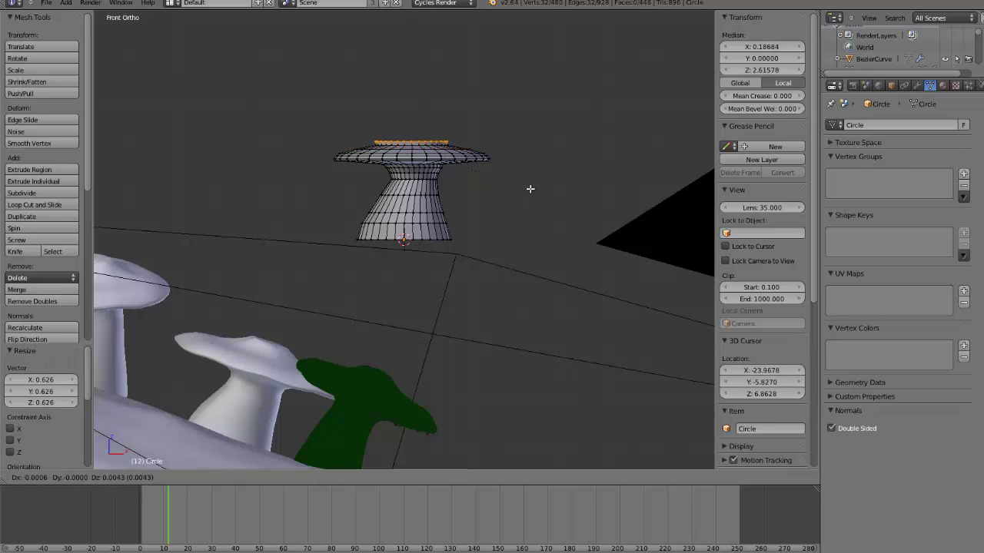
pyautogui.click(519, 186)
pyautogui.press('s')
pyautogui.click(503, 184)
# Step: Extrude the last two cap sections, scaling both rings inward to shape the crown, and return to Object Mode
pyautogui.press('e')
pyautogui.click(503, 180)
pyautogui.press('s')
pyautogui.click(476, 173)
pyautogui.press('e')
pyautogui.click(476, 167)
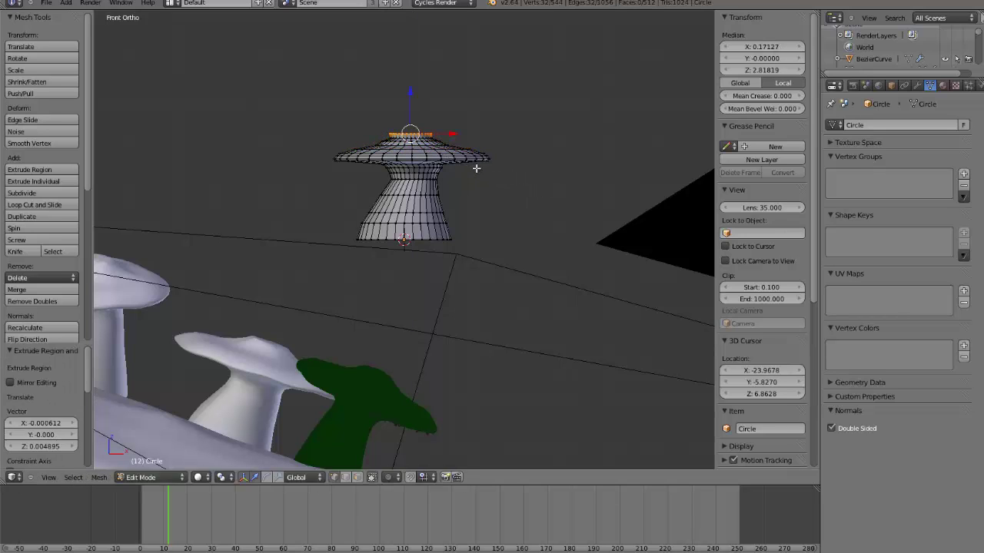
pyautogui.press('s')
pyautogui.click(451, 165)
pyautogui.press('Tab')
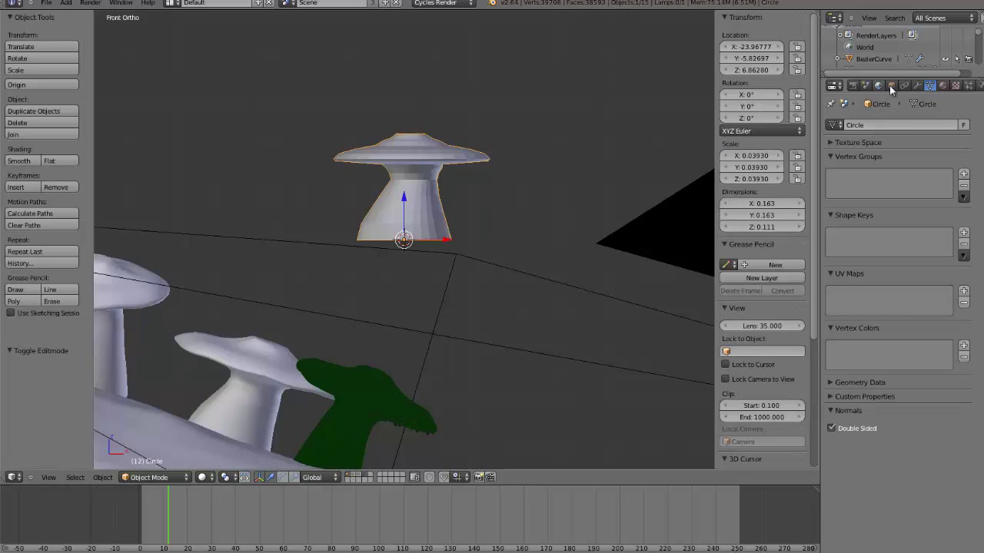
# Step: Add a Subdivision Surface modifier to the new mushroom and apply smooth shading
pyautogui.click(917, 85)
pyautogui.click(887, 125)
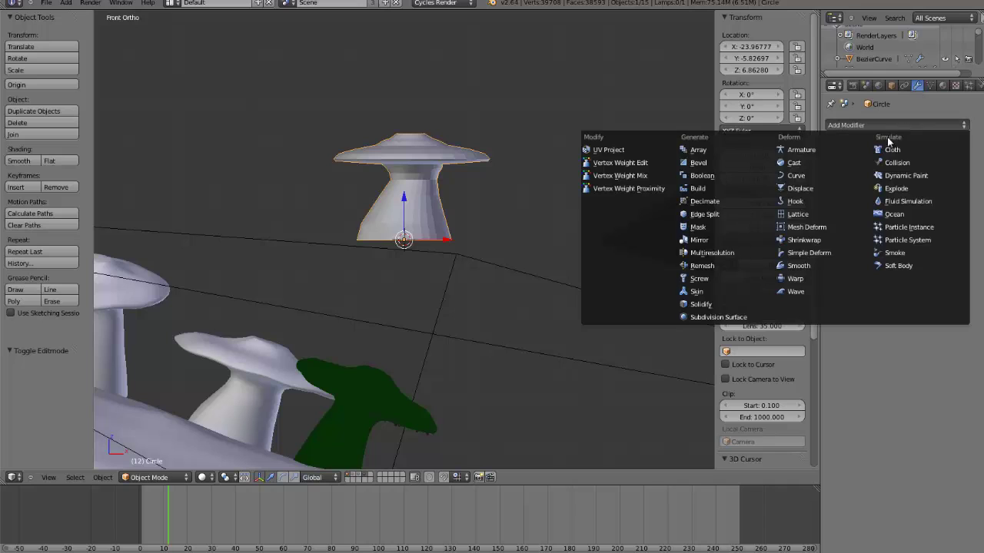
pyautogui.click(707, 317)
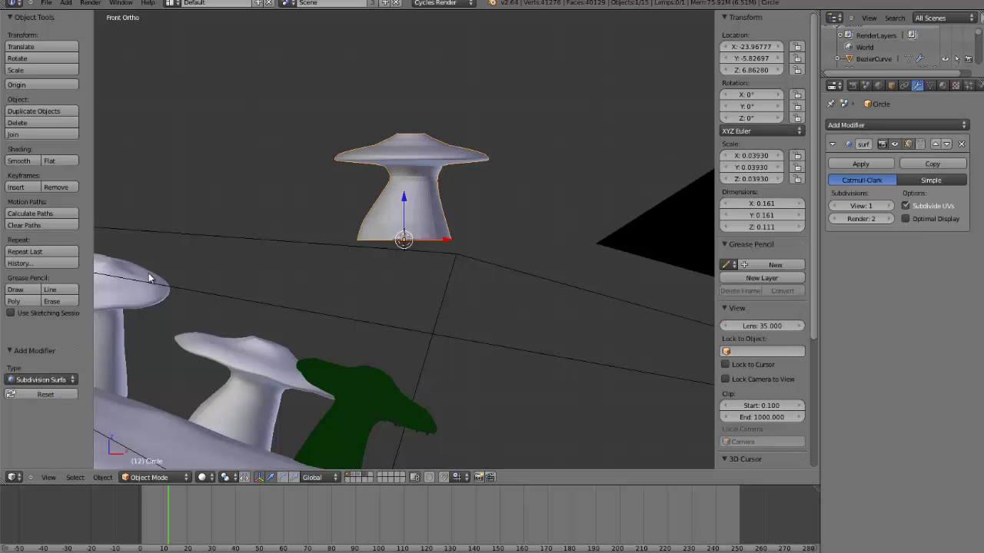
pyautogui.click(19, 160)
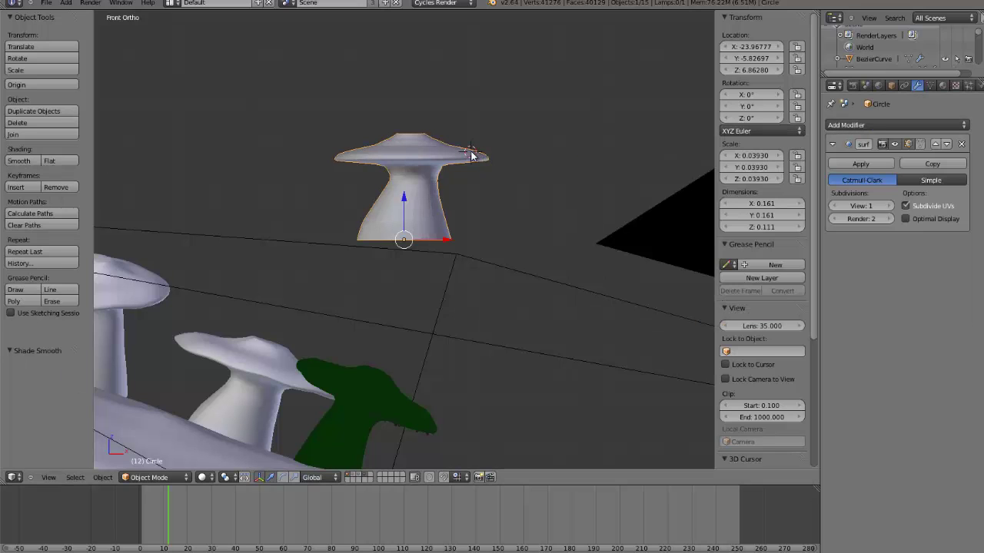
# Step: In Edit Mode, enable proportional editing and pull two vertices on the cap's rim downward to make its edge uneven
pyautogui.hotkey('alt', 'Home')
pyautogui.scroll(4, 470, 152)
pyautogui.press('Tab')
pyautogui.rightClick(443, 255)
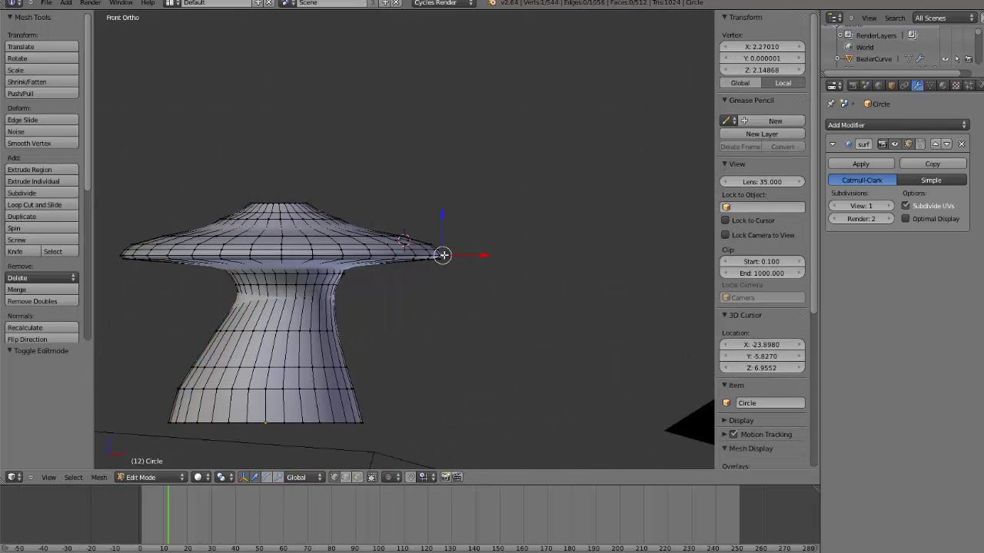
pyautogui.press('o')
pyautogui.press('g')
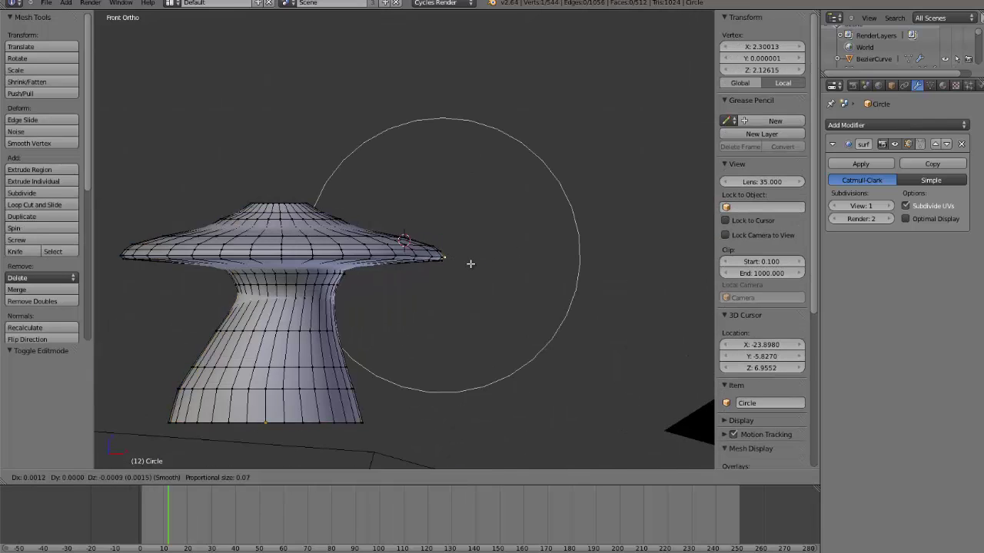
pyautogui.click(465, 269)
pyautogui.moveTo(465, 269)
pyautogui.mouseDown(button='middle')
pyautogui.moveTo(444, 307)
pyautogui.moveTo(463, 279)
pyautogui.mouseUp(button='middle')
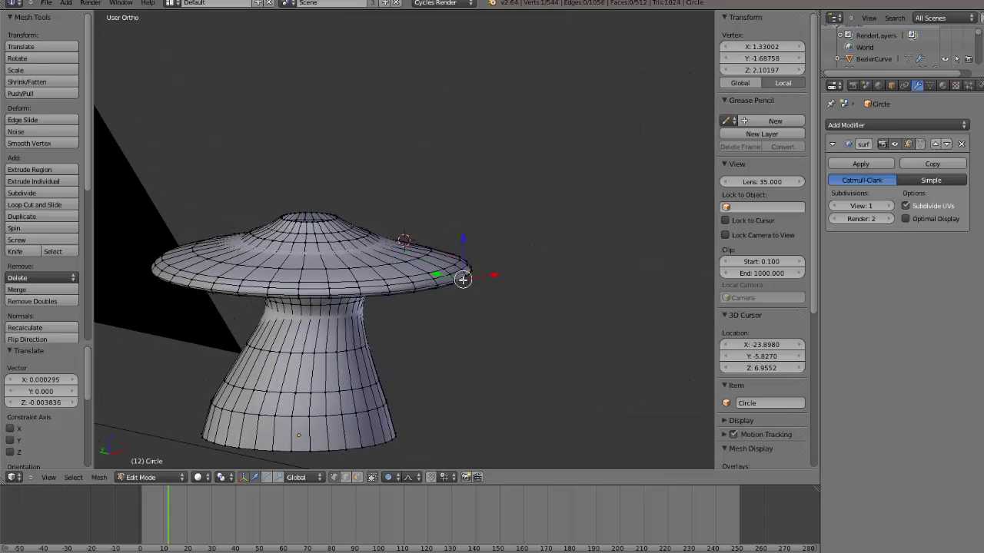
pyautogui.press('g')
pyautogui.click(468, 323)
# Step: Pull two vertices on another side of the cap's rim downward with proportional editing to make the edge wavy
pyautogui.moveTo(401, 325); pyautogui.dragTo(247, 372, button='middle')
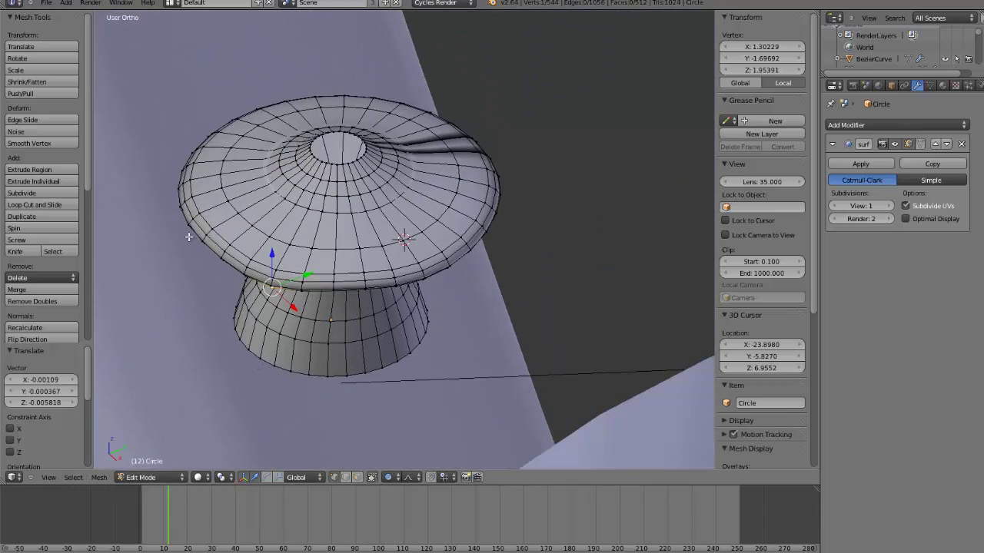
pyautogui.rightClick(188, 236)
pyautogui.moveTo(295, 280); pyautogui.dragTo(153, 249, button='middle')
pyautogui.press('g')
pyautogui.click(302, 248)
pyautogui.press('g')
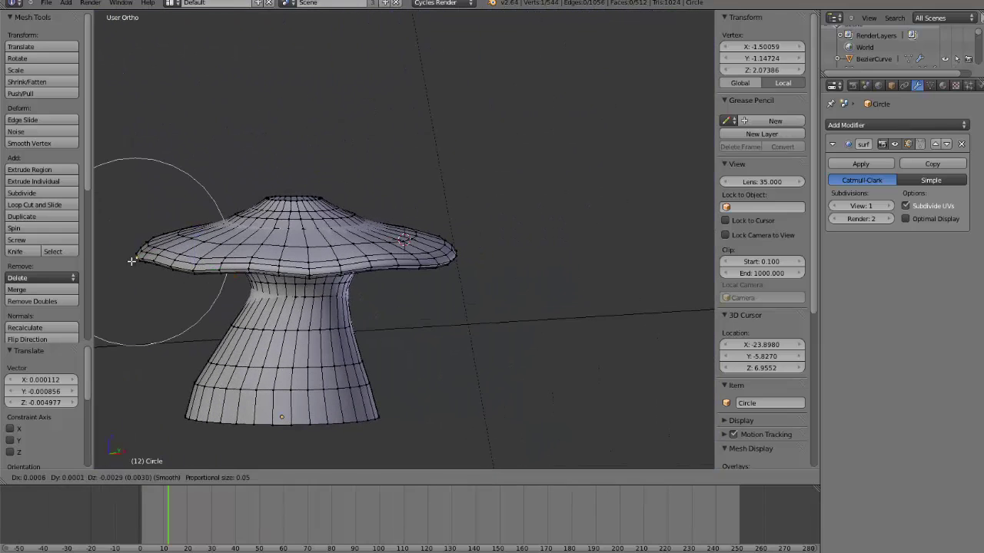
pyautogui.click(164, 248)
# Step: Lower a vertex on each side of the cap's upper slope with proportional editing to dent the surface
pyautogui.rightClick(241, 225)
pyautogui.press('g')
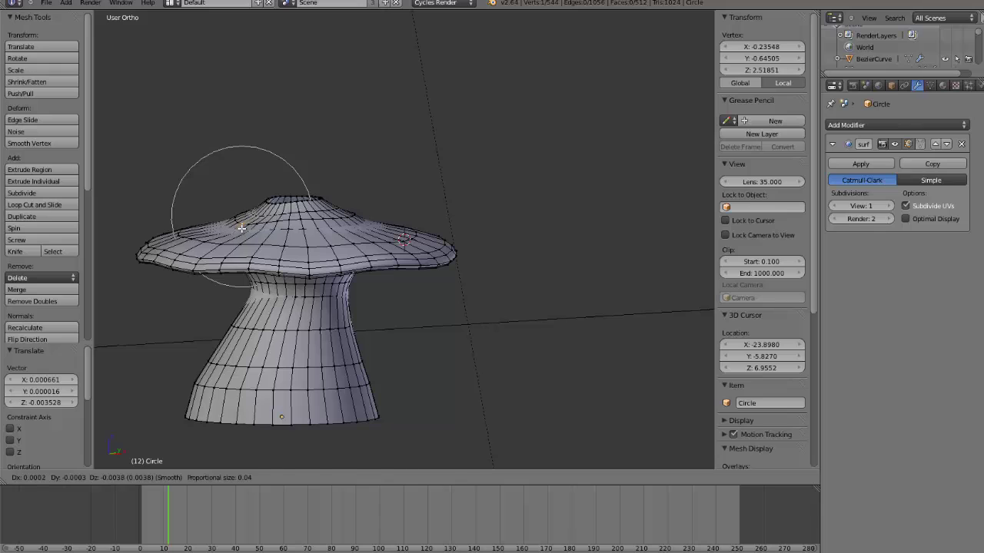
pyautogui.click(241, 223)
pyautogui.rightClick(350, 208)
pyautogui.press('g')
pyautogui.click(350, 209)
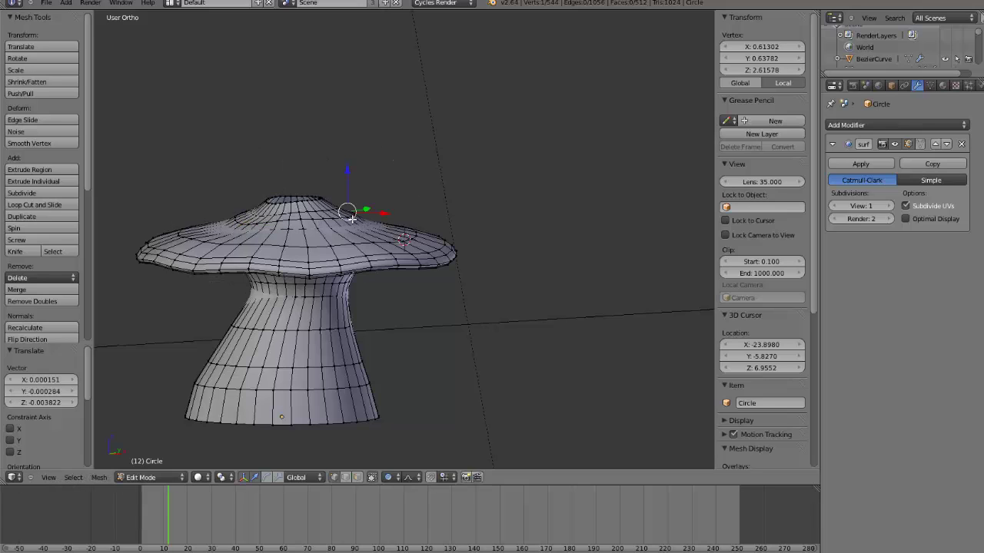
# Step: Shift a vertex on the cap's slope near the crown inward and slightly down from another viewing angle
pyautogui.rightClick(348, 213)
pyautogui.moveTo(347, 213); pyautogui.dragTo(449, 267, button='middle')
pyautogui.rightClick(340, 216)
pyautogui.press('g')
pyautogui.click(329, 219)
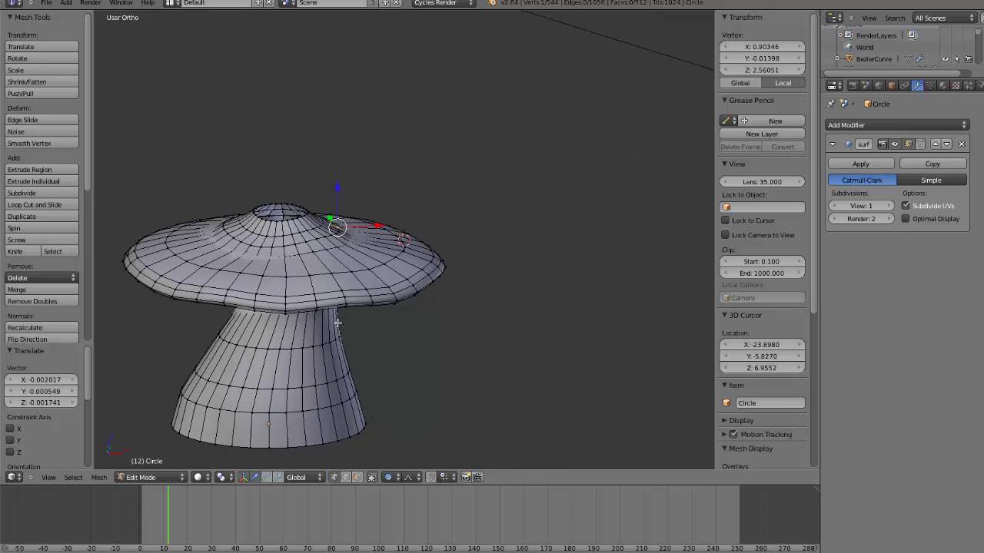
# Step: Move a vertex on the side of the stem with proportional editing to make it irregular, and return to Object Mode
pyautogui.moveTo(337, 324); pyautogui.dragTo(332, 307, button='middle')
pyautogui.rightClick(189, 361)
pyautogui.press('g')
pyautogui.click(279, 364)
pyautogui.press('Tab')
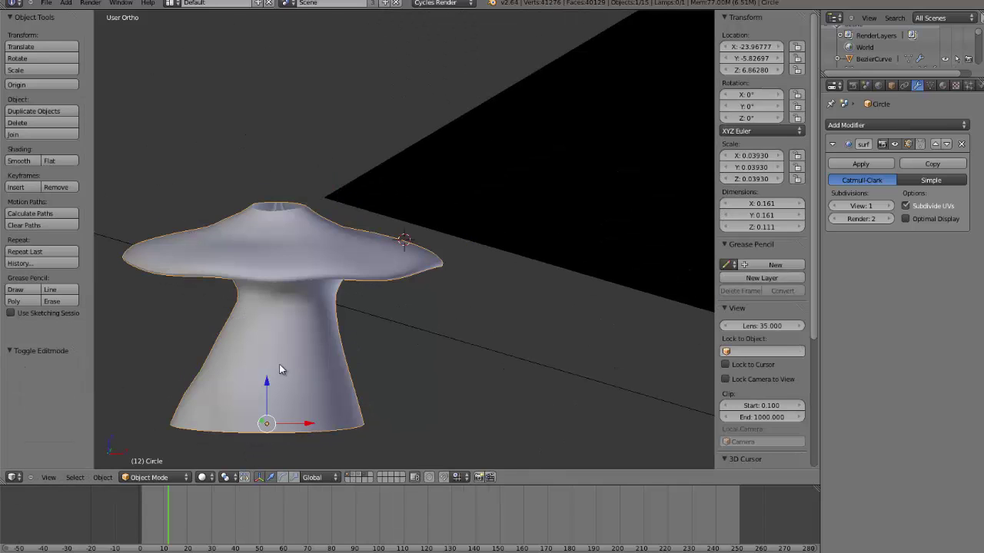
# Step: Select the open ring of vertices at the cap's crown in front view and fill the hole with faces
pyautogui.moveTo(279, 365); pyautogui.dragTo(294, 355, button='middle')
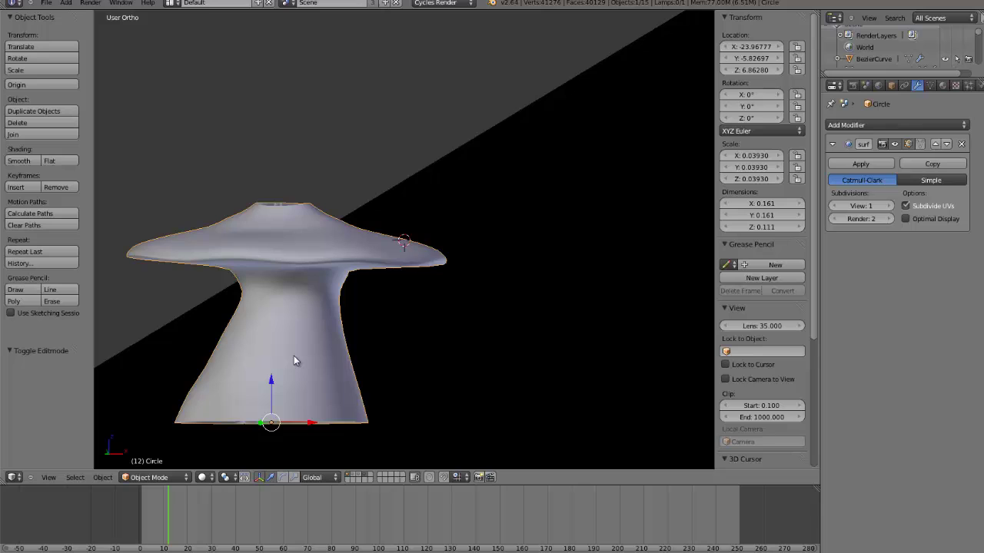
pyautogui.press('KP_1')
pyautogui.hotkey('alt', 'Home')
pyautogui.press('Tab')
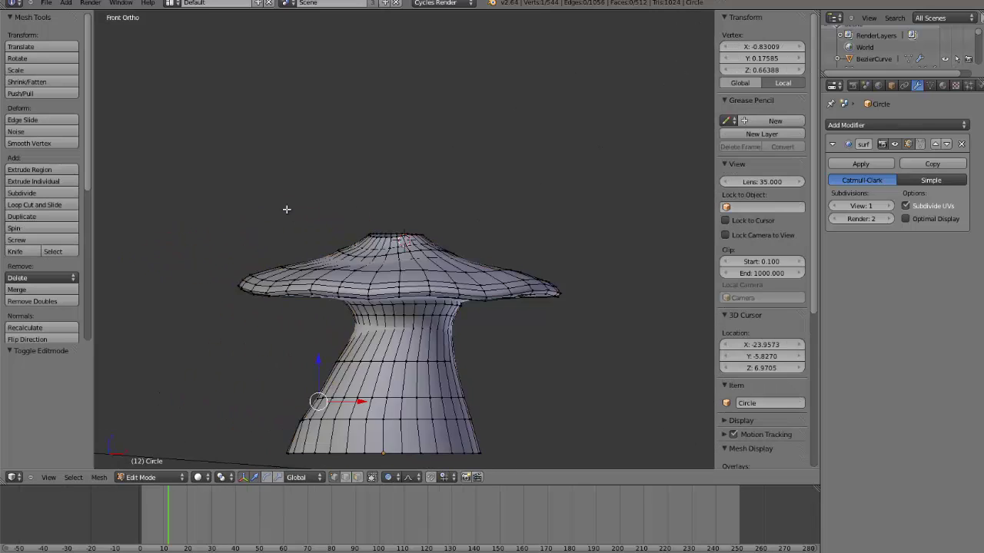
pyautogui.scroll(8, 285, 209)
pyautogui.rightClick(372, 224)
pyautogui.press('z')
pyautogui.press('b')
pyautogui.moveTo(515, 255); pyautogui.dragTo(108, 119)
pyautogui.hotkey('alt', 'f')
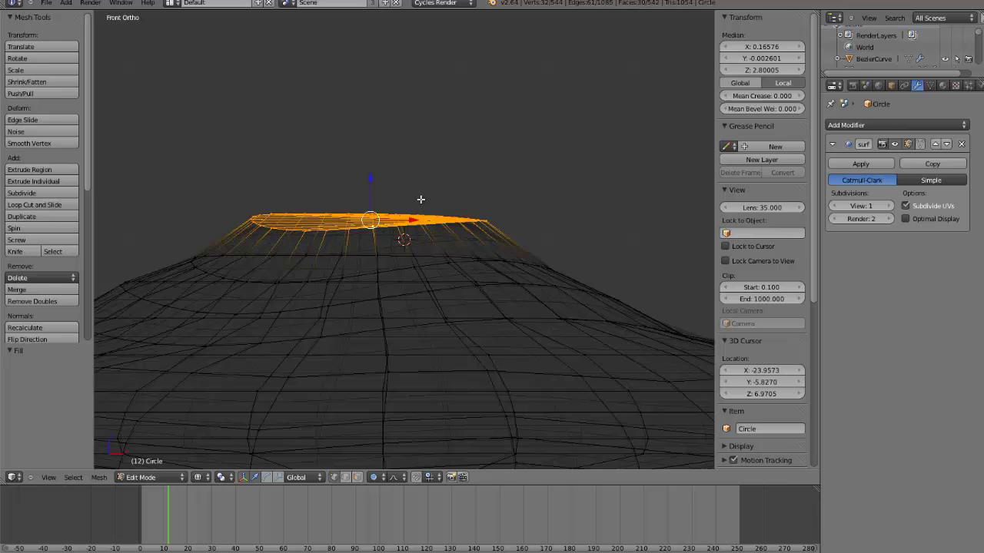
pyautogui.press('Tab')
pyautogui.press('z')
# Step: Select the whole linked mushroom mesh and make its normals consistent to remove the dark crease on the cap
pyautogui.moveTo(435, 206); pyautogui.dragTo(448, 263, button='middle')
pyautogui.scroll(3, 447, 264)
pyautogui.press('Tab')
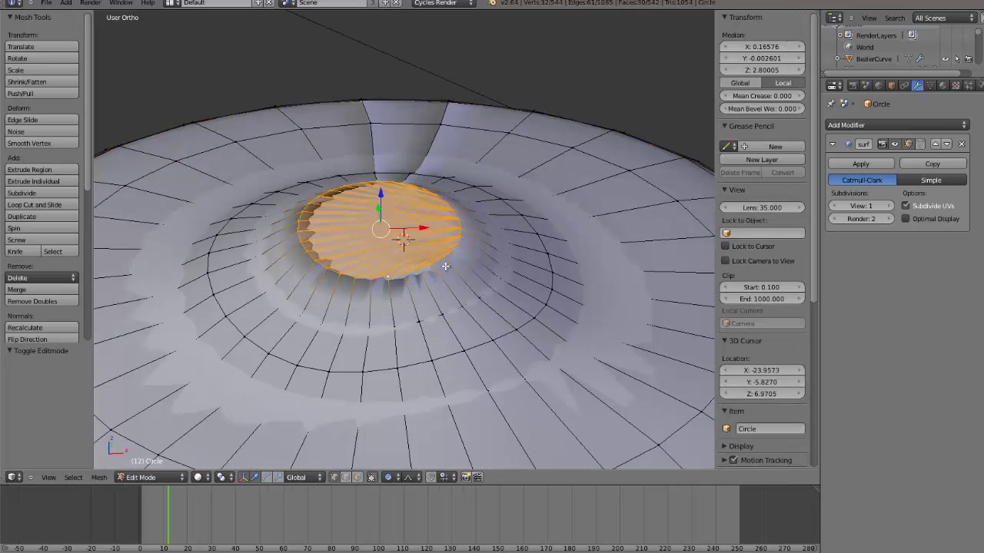
pyautogui.hotkey('ctrl', 'l')
pyautogui.scroll(-3, 465, 234)
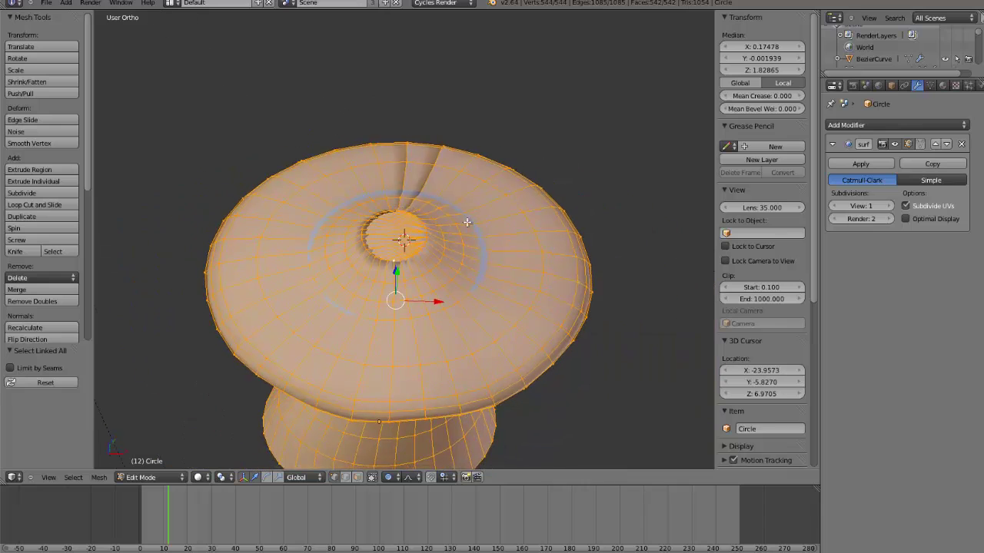
pyautogui.press('z')
pyautogui.press('z')
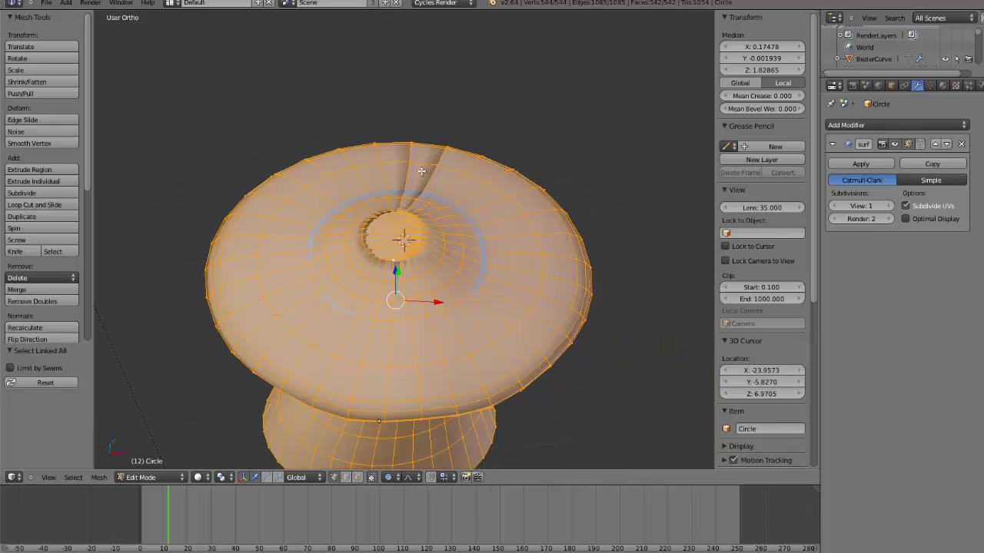
pyautogui.press('a')
pyautogui.rightClick(416, 225)
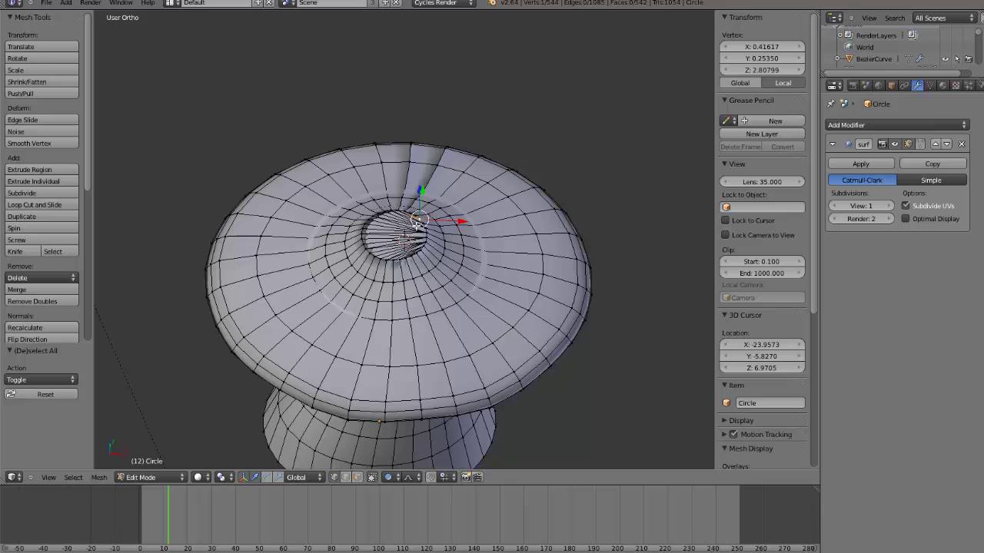
pyautogui.hotkey('ctrl', 'l')
pyautogui.hotkey('ctrl', 'n')
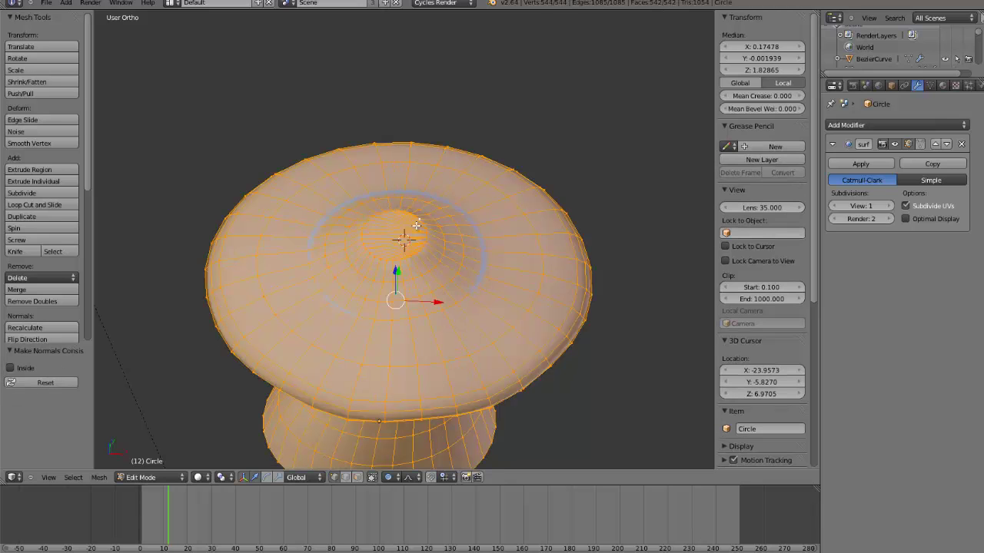
pyautogui.press('Tab')
pyautogui.scroll(-5, 416, 231)
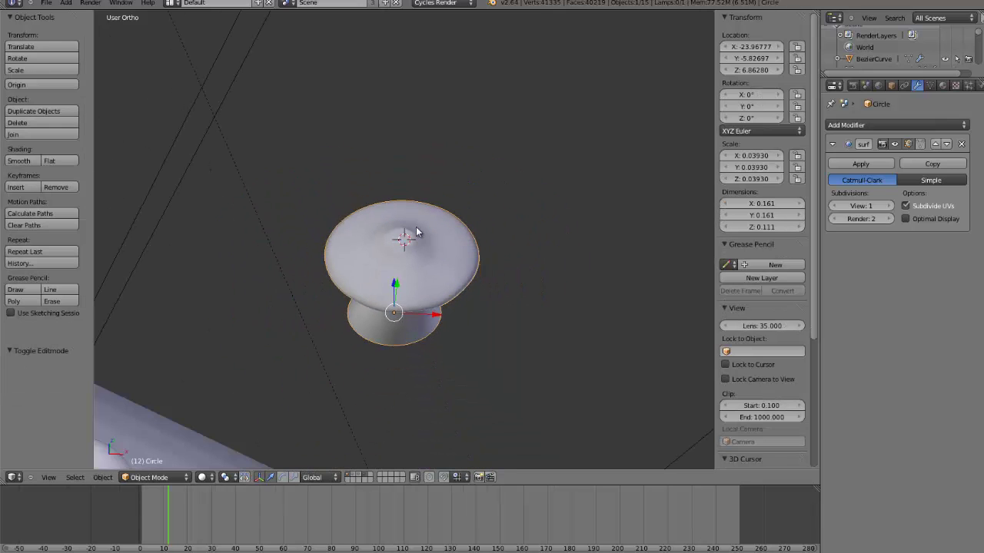
# Step: Select the cap's upper faces in top view and unwrap them with Project From View
pyautogui.press('KP_1')
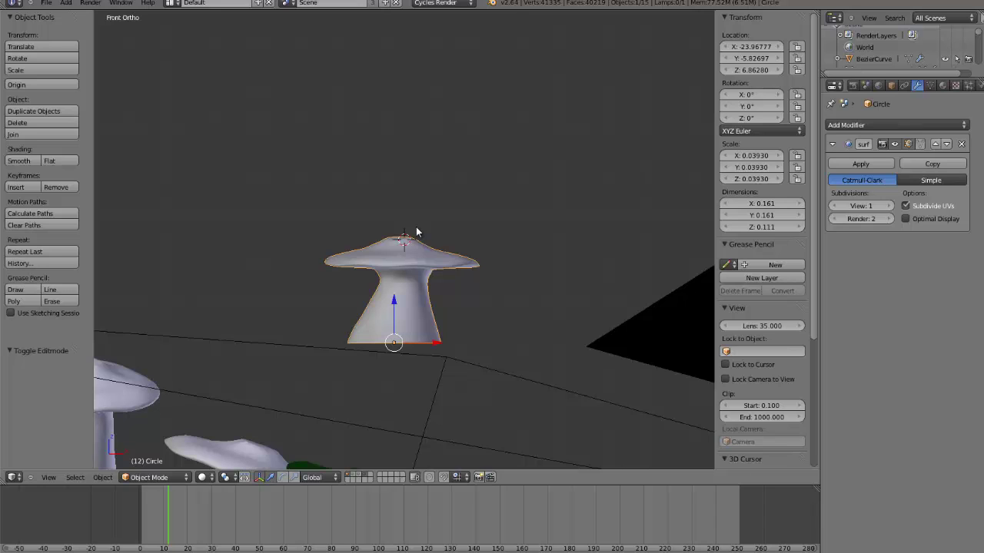
pyautogui.scroll(6, 416, 231)
pyautogui.press('Tab')
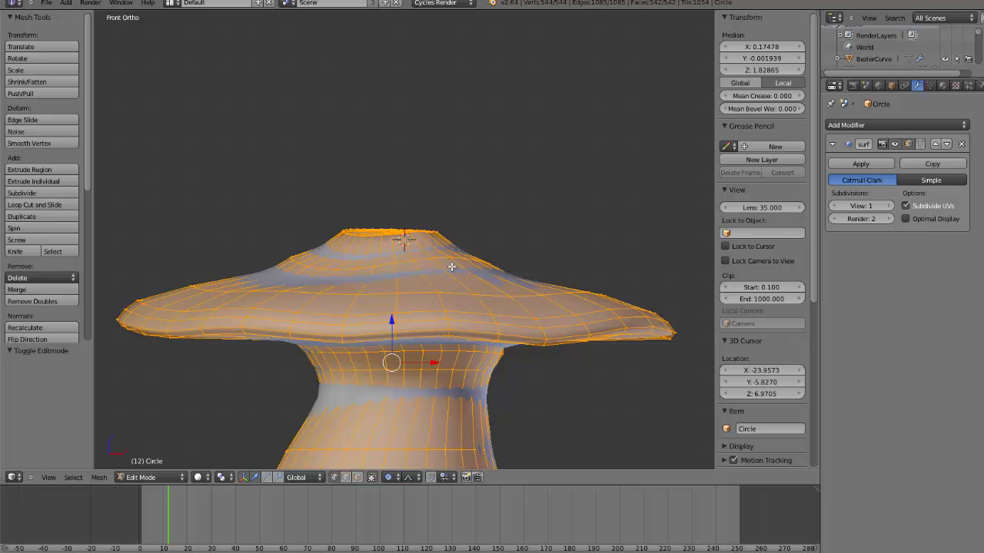
pyautogui.press('KP_7')
pyautogui.scroll(-4, 457, 266)
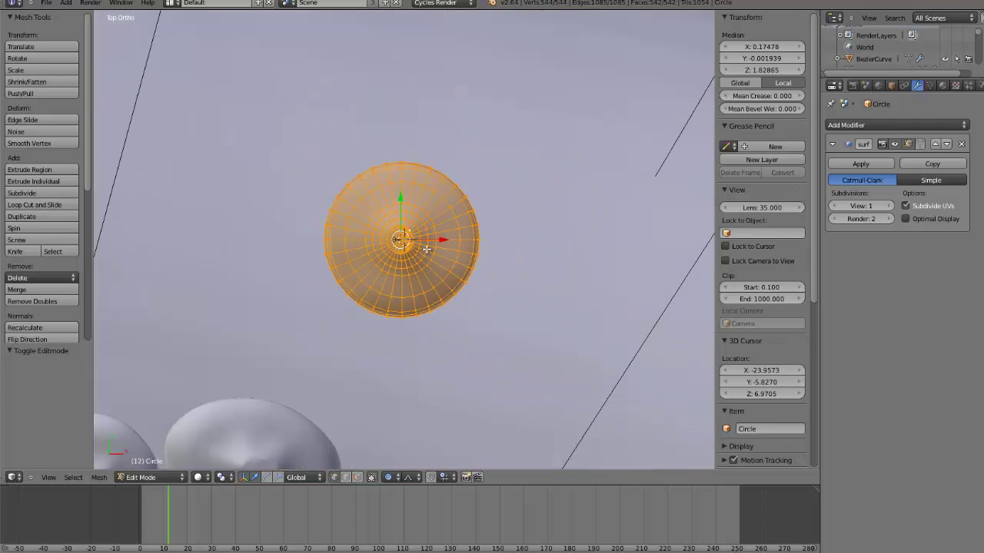
pyautogui.rightClick(426, 249)
pyautogui.scroll(-5, 426, 249)
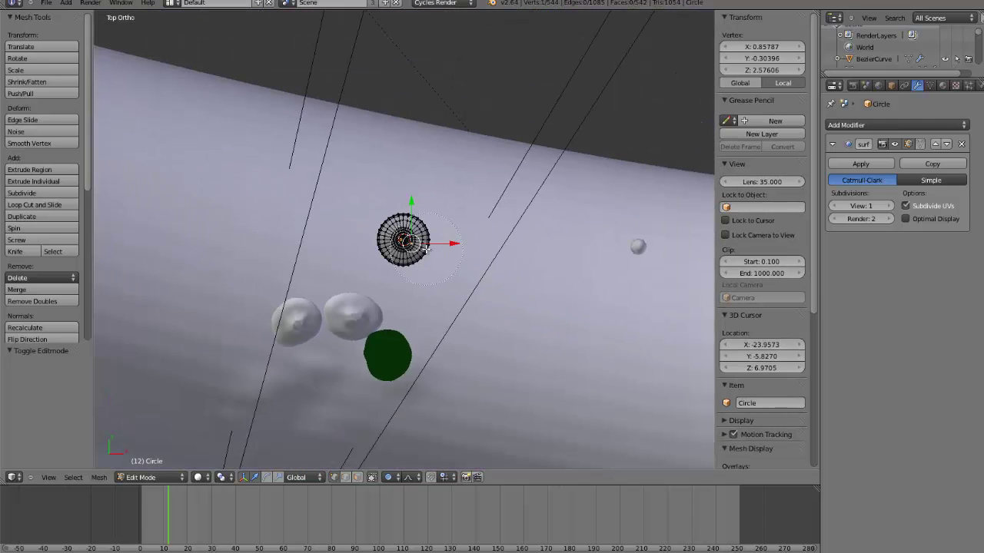
pyautogui.press('l')
pyautogui.scroll(5, 413, 241)
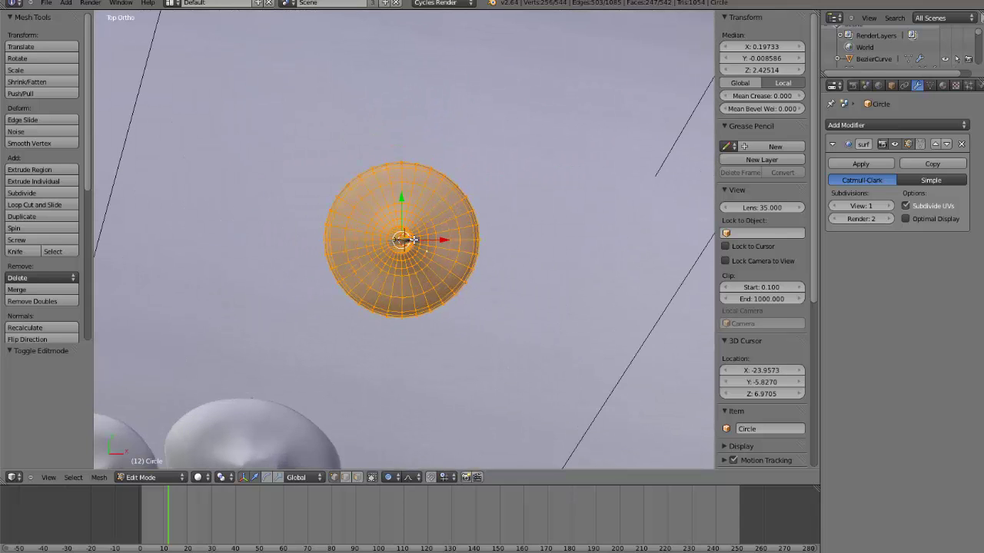
pyautogui.press('u')
pyautogui.click(396, 328)
pyautogui.moveTo(394, 271); pyautogui.dragTo(392, 354, button='middle')
pyautogui.scroll(4, 392, 354)
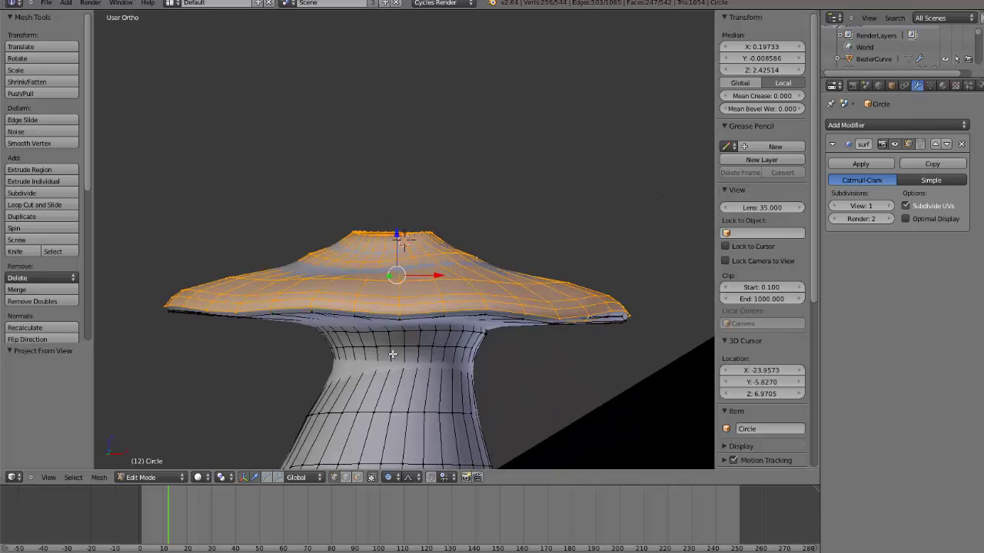
# Step: Select the ring of vertices at the stem's base and close it with a single face
pyautogui.press('KP_1')
pyautogui.scroll(-2, 392, 353)
pyautogui.rightClick(419, 405)
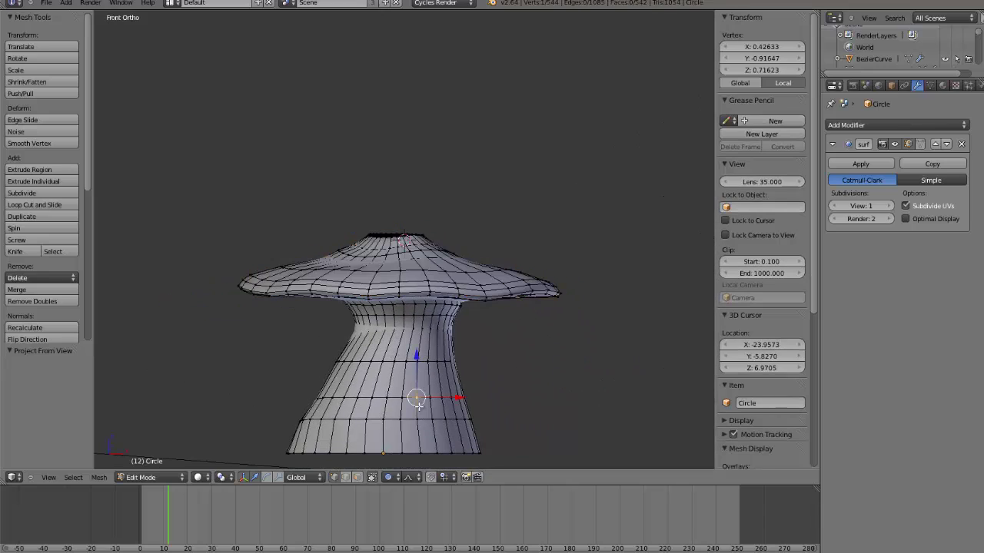
pyautogui.press('z')
pyautogui.rightClick(451, 456)
pyautogui.press('b')
pyautogui.moveTo(494, 468); pyautogui.dragTo(258, 448)
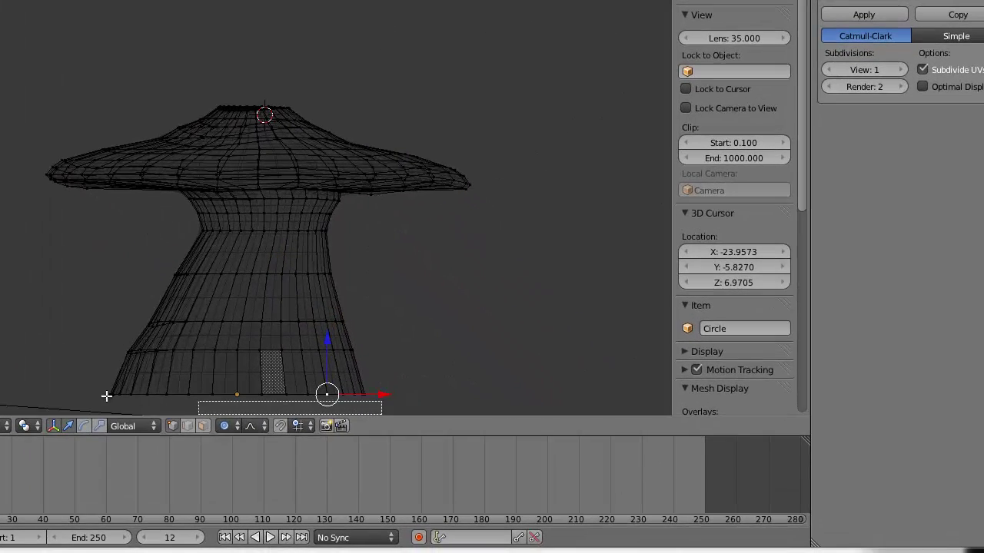
pyautogui.moveTo(74, 386); pyautogui.dragTo(74, 387)
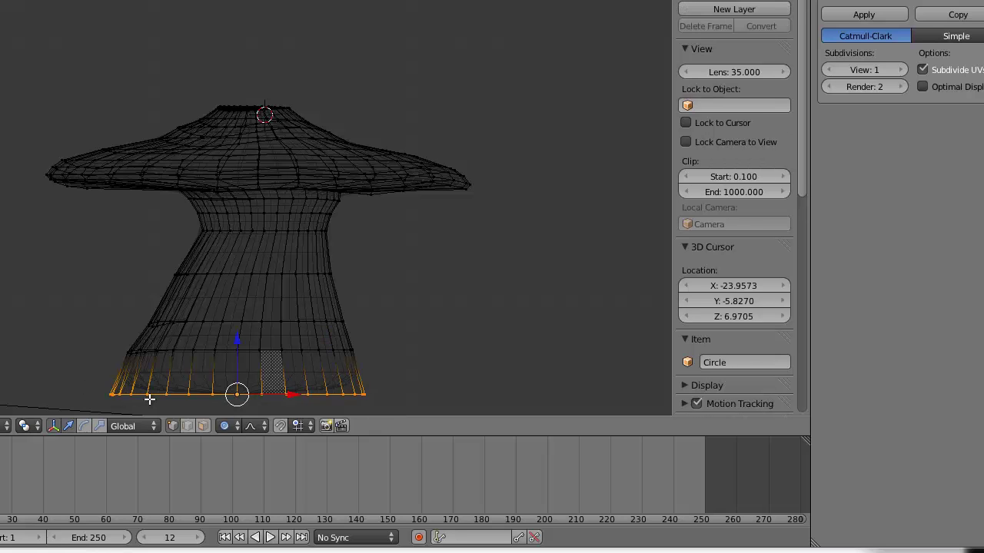
pyautogui.press('z')
pyautogui.press('f')
pyautogui.moveTo(234, 358); pyautogui.dragTo(245, 338, button='middle')
pyautogui.press('Tab')
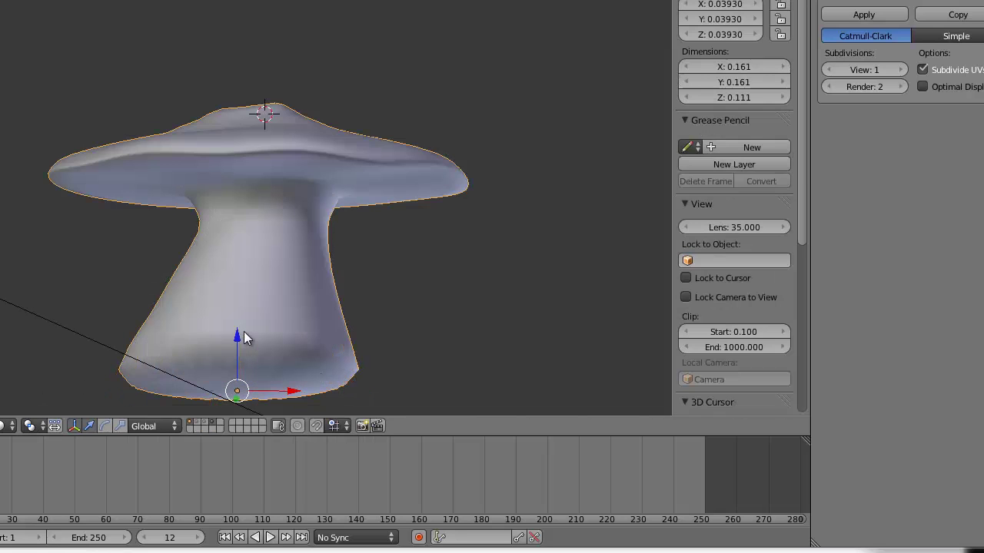
pyautogui.press('Tab')
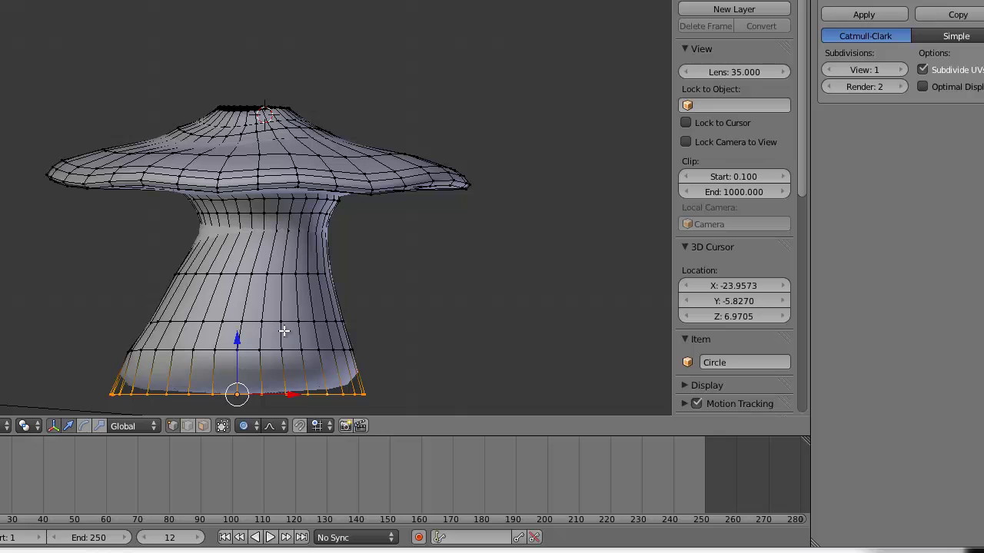
# Step: Select the stem's vertices up to the underside of the cap and unwrap them with Cylinder Projection
pyautogui.press('b')
pyautogui.moveTo(399, 410); pyautogui.dragTo(117, 206)
pyautogui.scroll(3, 329, 210)
pyautogui.press('z')
pyautogui.press('b')
pyautogui.moveTo(412, 310); pyautogui.dragTo(93, 260)
pyautogui.press('u')
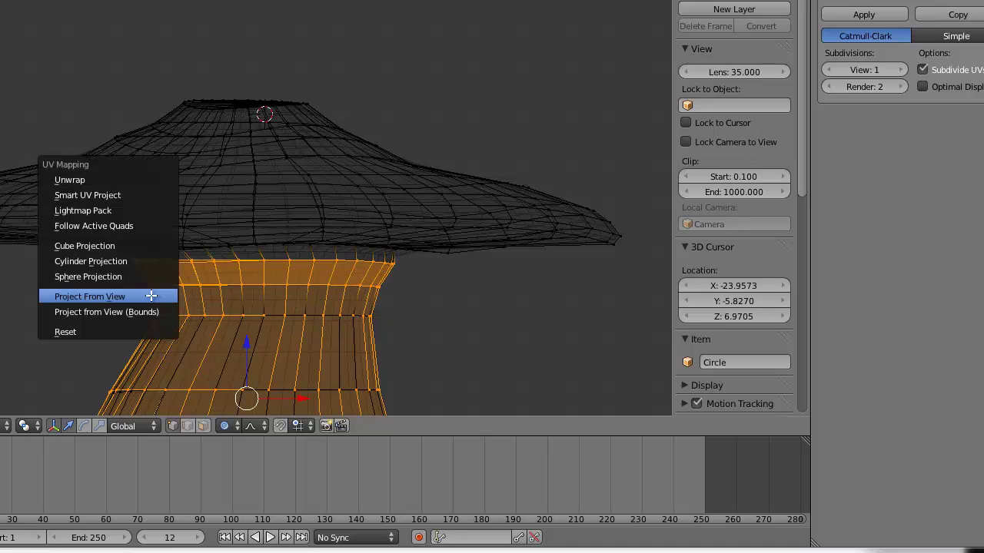
pyautogui.click(132, 262)
# Step: Switch the viewport to the UV/Image Editor and add a new material with mushroom.png as an Image Texture for its colour
pyautogui.hotkey('shift', 'F10')
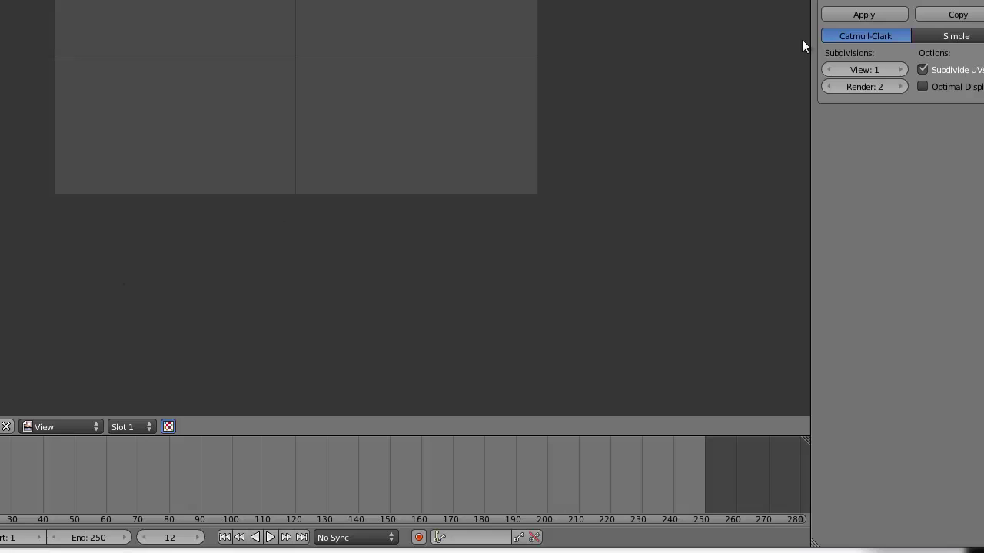
pyautogui.click(943, 86)
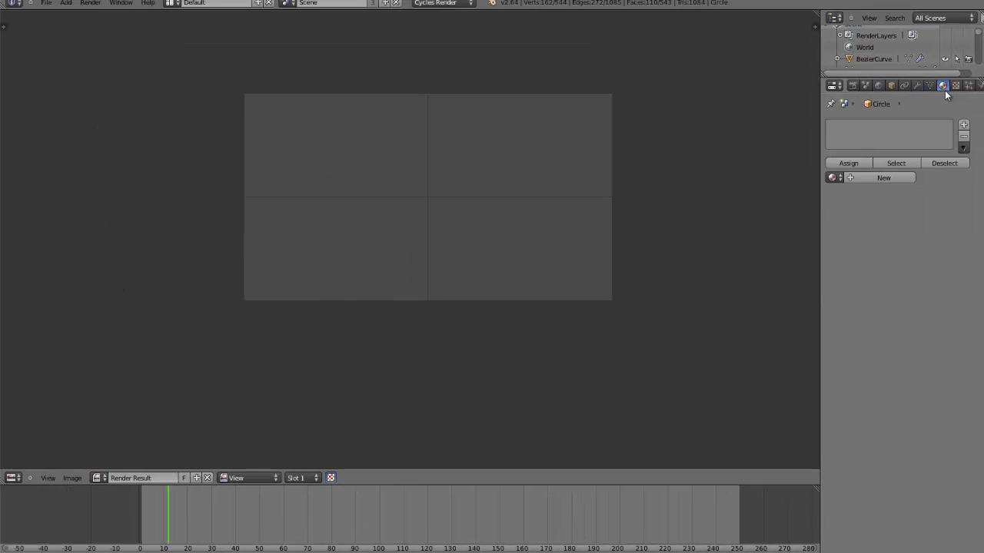
pyautogui.click(882, 177)
pyautogui.click(962, 233)
pyautogui.click(724, 261)
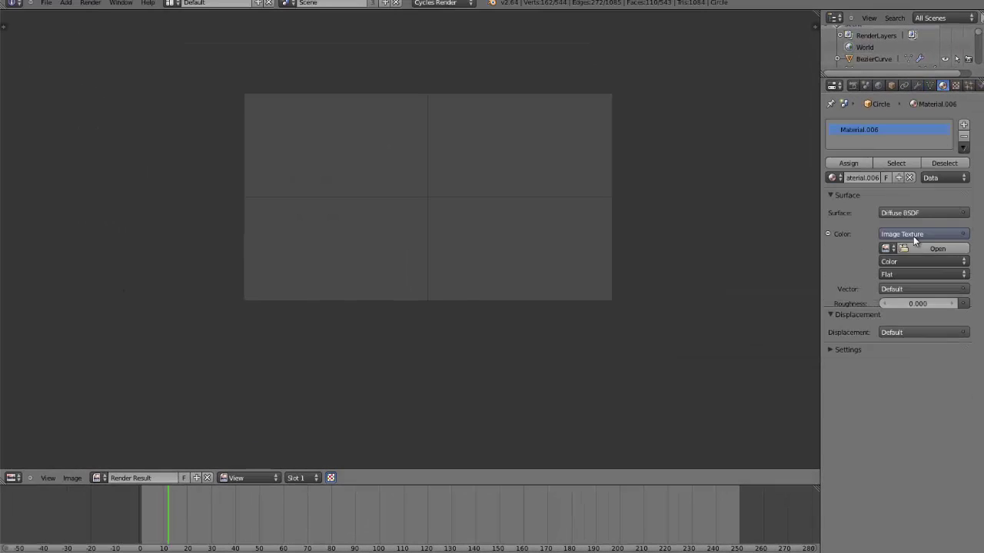
pyautogui.click(934, 249)
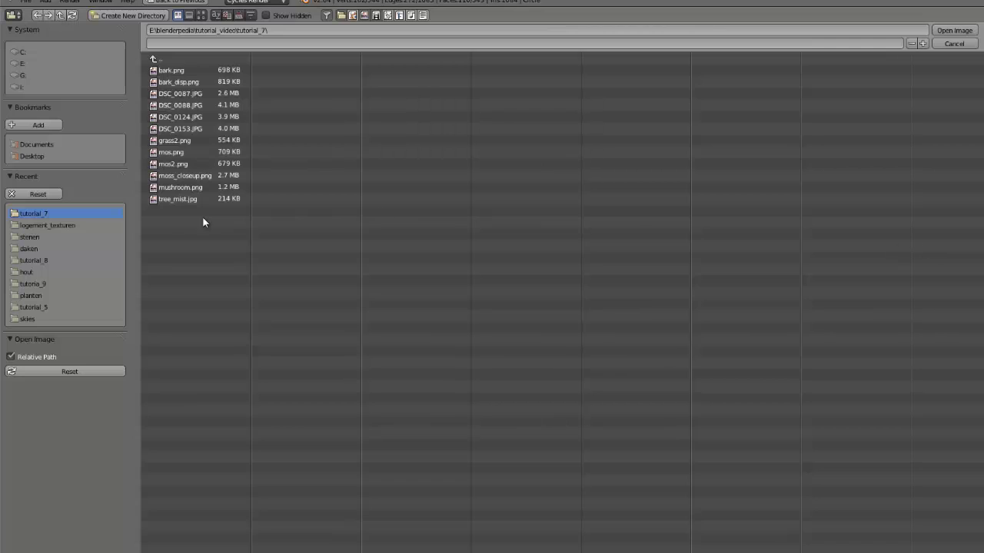
pyautogui.click(200, 14)
pyautogui.click(178, 163)
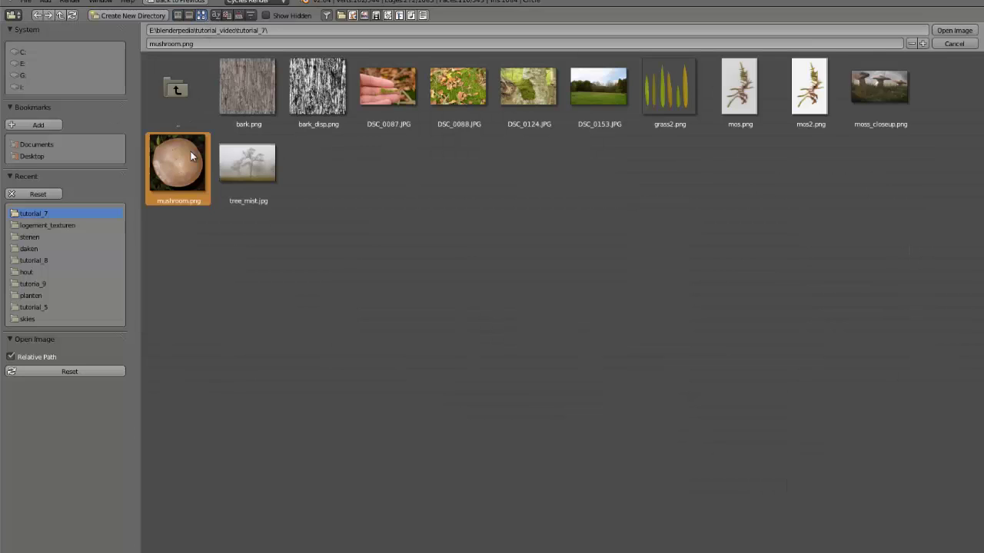
pyautogui.click(956, 31)
# Step: Load mushroom.png from the tutorial_7 folder as the background image behind the stem's UVs
pyautogui.click(74, 478)
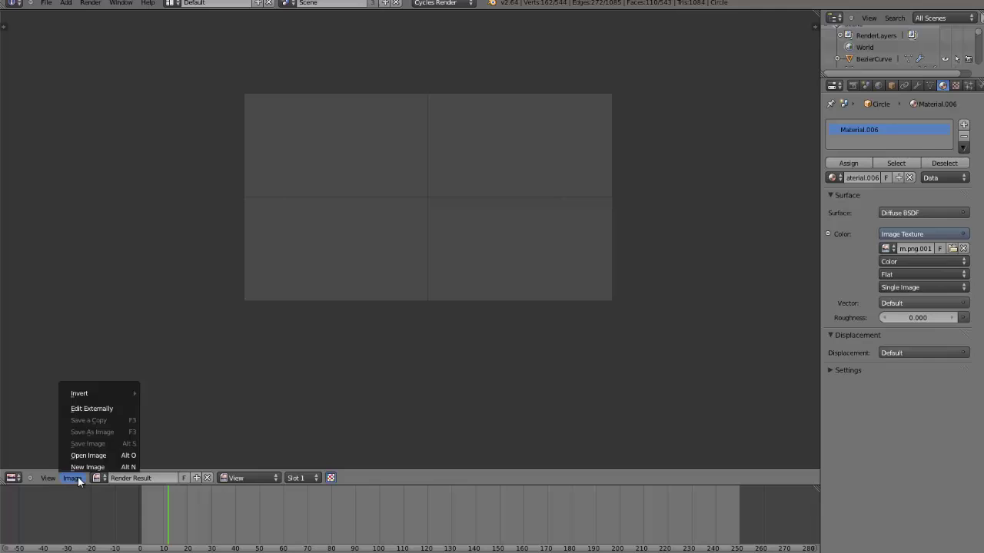
pyautogui.click(90, 455)
pyautogui.click(56, 132)
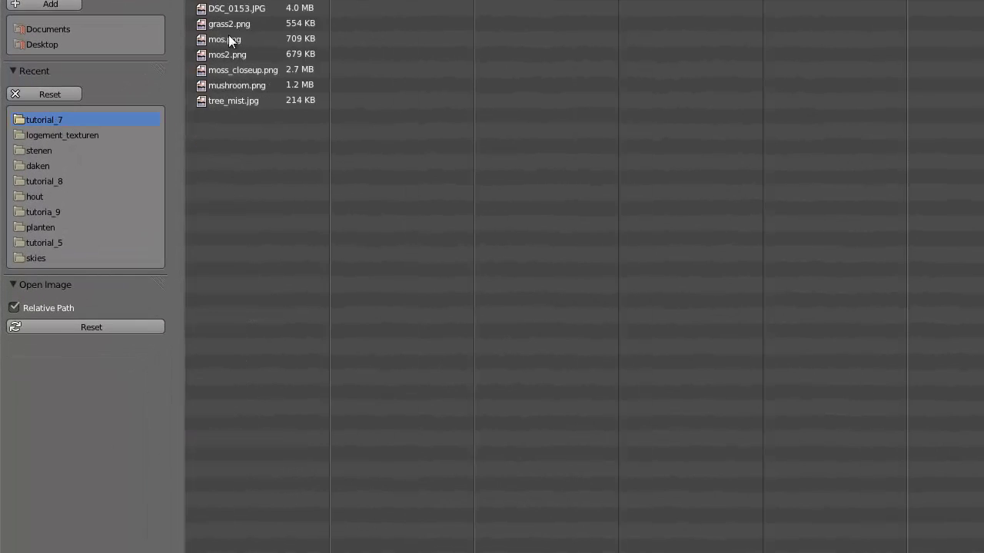
pyautogui.click(201, 1)
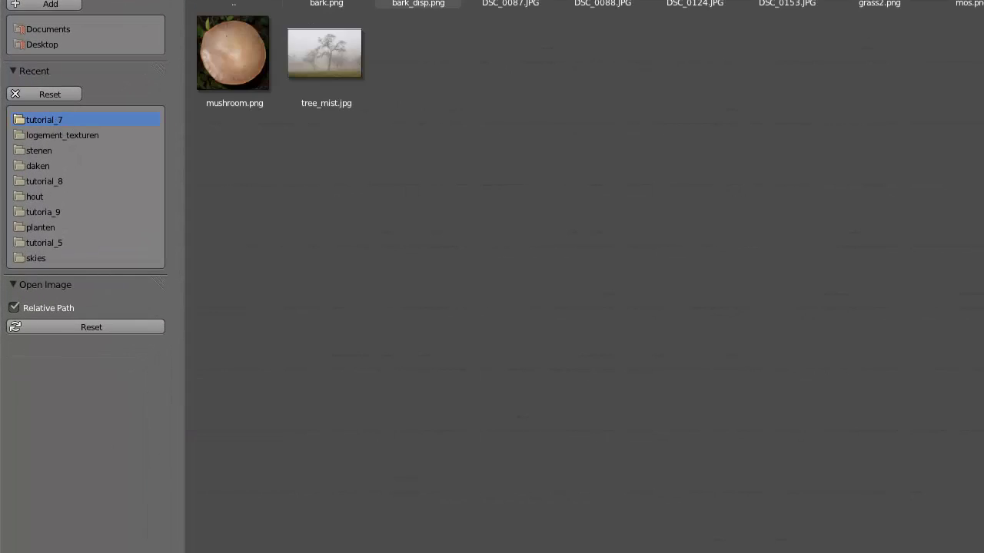
pyautogui.click(239, 38)
pyautogui.press('Return')
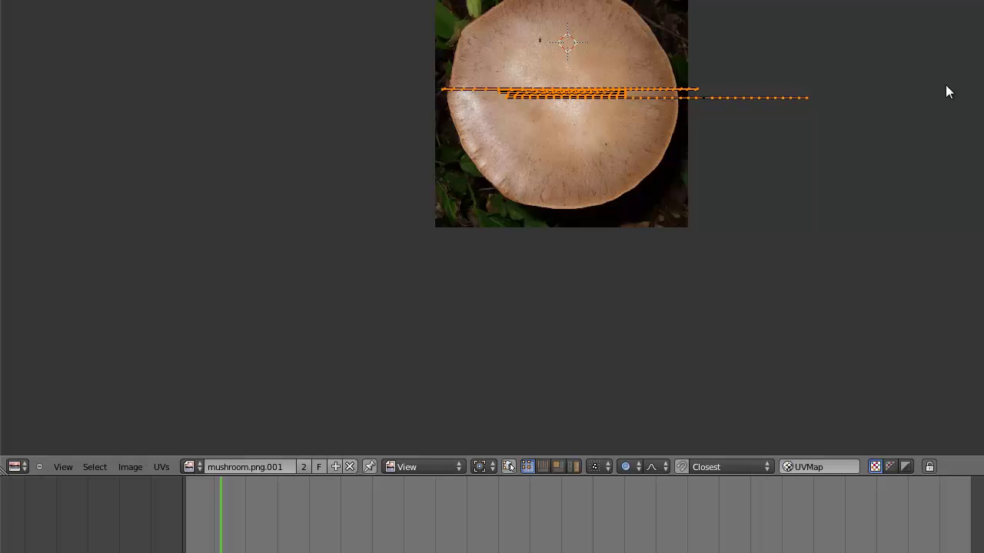
# Step: Stretch the stem's UVs along Y, move them over the mushroom cap in the photo, and return to the 3D View
pyautogui.press('s')
pyautogui.press('y')
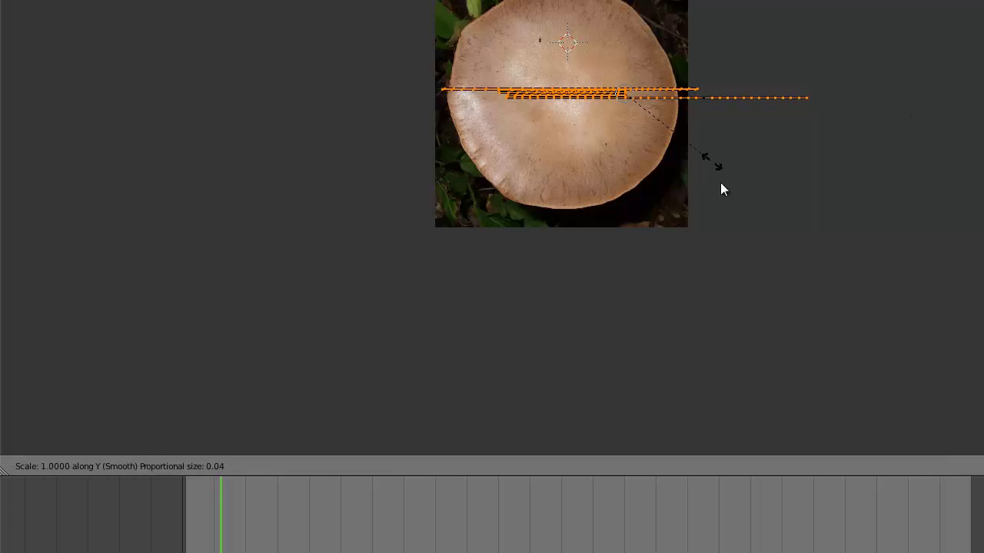
pyautogui.click(966, 394)
pyautogui.press('s')
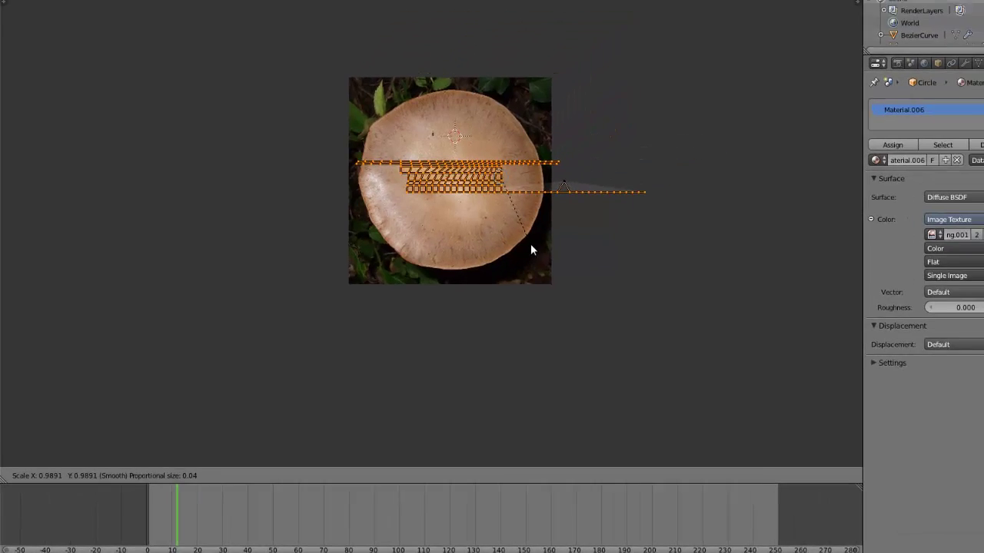
pyautogui.press('y')
pyautogui.click(809, 307)
pyautogui.press('g')
pyautogui.click(539, 307)
pyautogui.scroll(3, 535, 286)
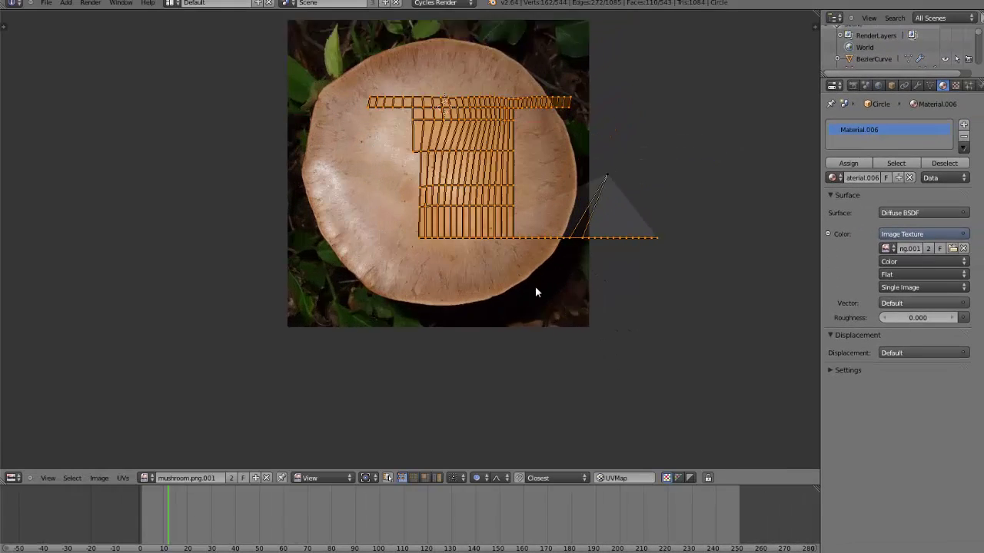
pyautogui.press('g')
pyautogui.click(532, 291)
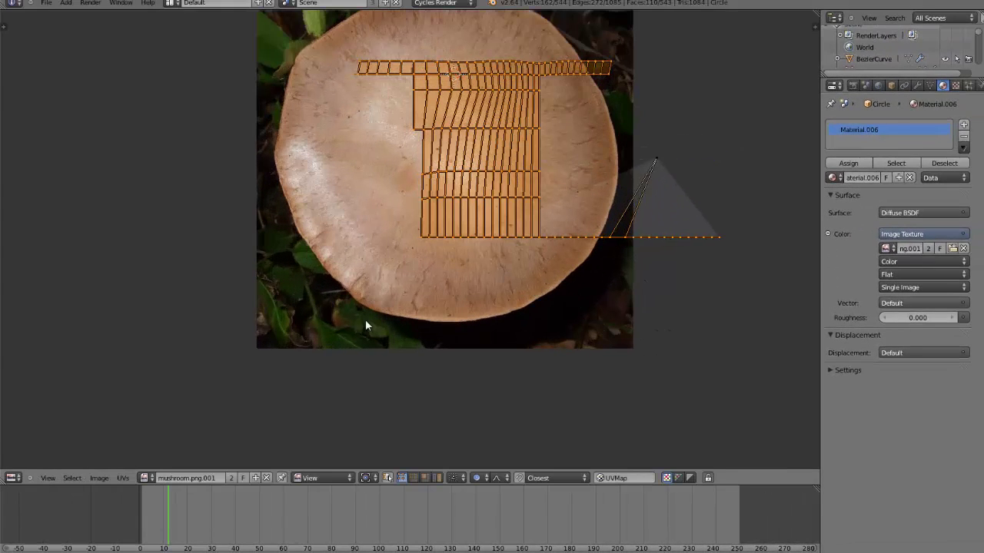
pyautogui.click(11, 478)
pyautogui.click(29, 467)
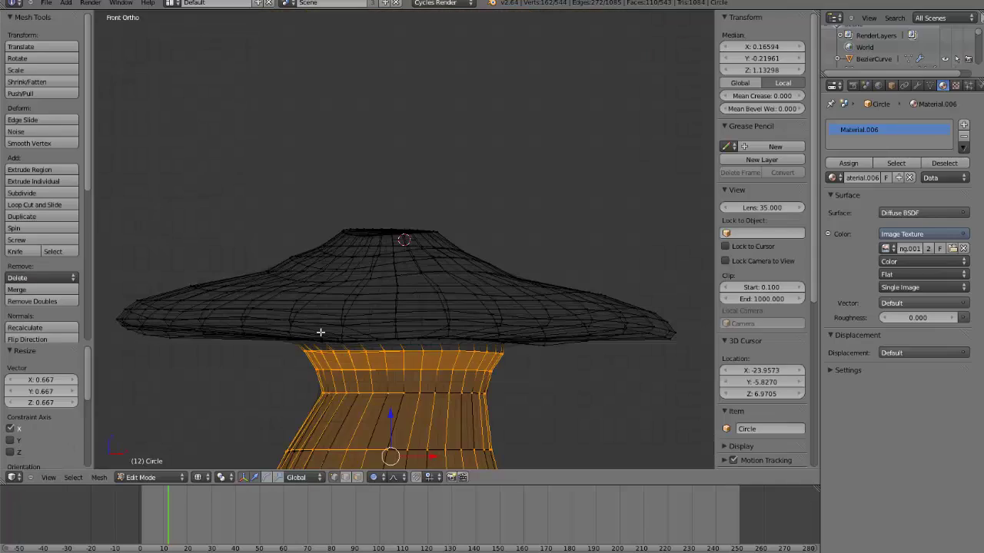
# Step: In front wireframe view, border-select the remaining stem vertices from the base up to the underside of the cap
pyautogui.moveTo(320, 332); pyautogui.dragTo(347, 339, button='middle')
pyautogui.press('KP_1')
pyautogui.press('z')
pyautogui.scroll(-4, 440, 365)
pyautogui.scroll(2, 440, 366)
pyautogui.press('z')
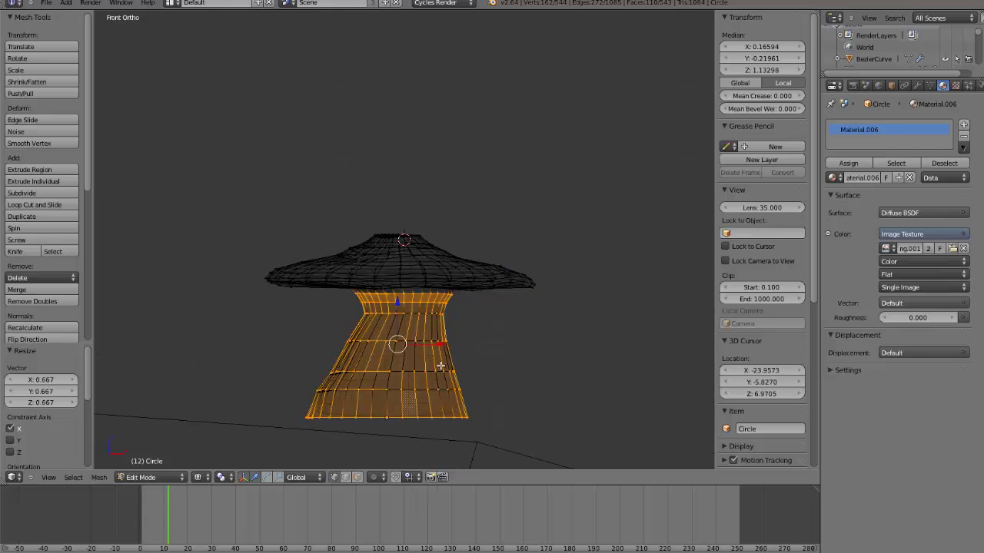
pyautogui.press('b')
pyautogui.moveTo(492, 431); pyautogui.dragTo(266, 341)
pyautogui.scroll(2, 266, 340)
pyautogui.press('b')
pyautogui.moveTo(507, 421); pyautogui.dragTo(315, 326)
pyautogui.scroll(2, 523, 397)
pyautogui.press('b')
pyautogui.moveTo(525, 398)
pyautogui.mouseDown()
pyautogui.moveTo(224, 356)
pyautogui.moveTo(216, 345)
pyautogui.mouseUp()
pyautogui.press('z')
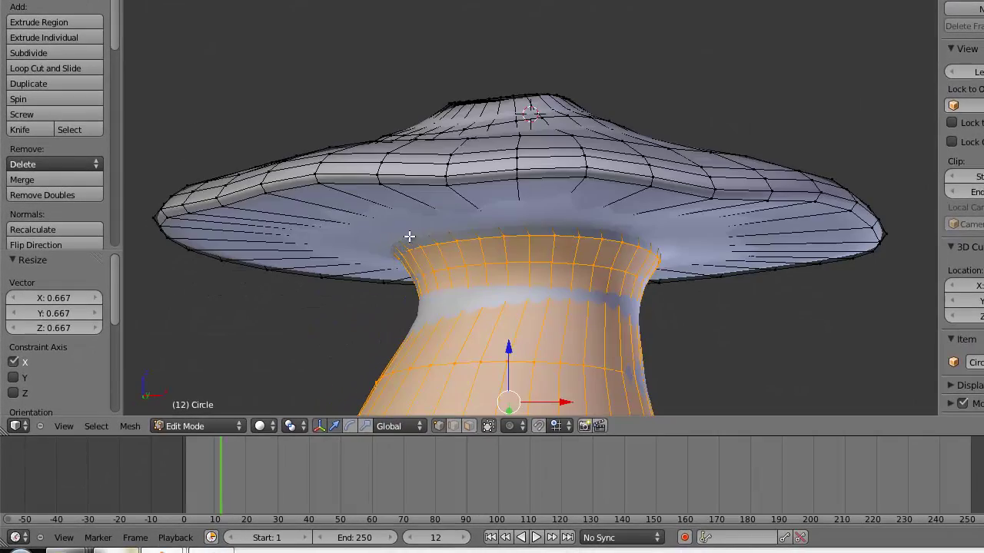
# Step: Unwrap the stem with Cylinder Projection, try stretching its UVs along Y in the UV/Image Editor, and undo the stretch
pyautogui.press('z')
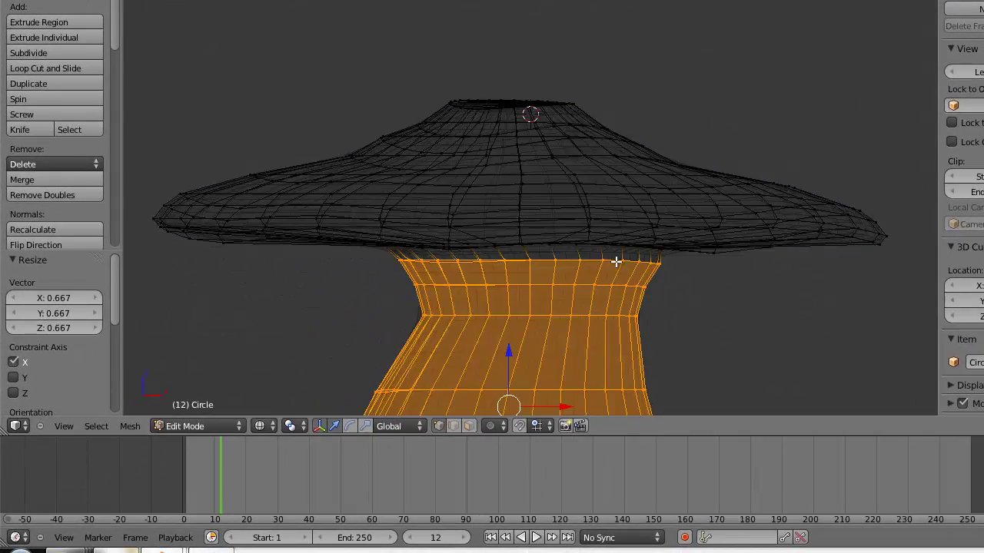
pyautogui.press('u')
pyautogui.click(615, 262)
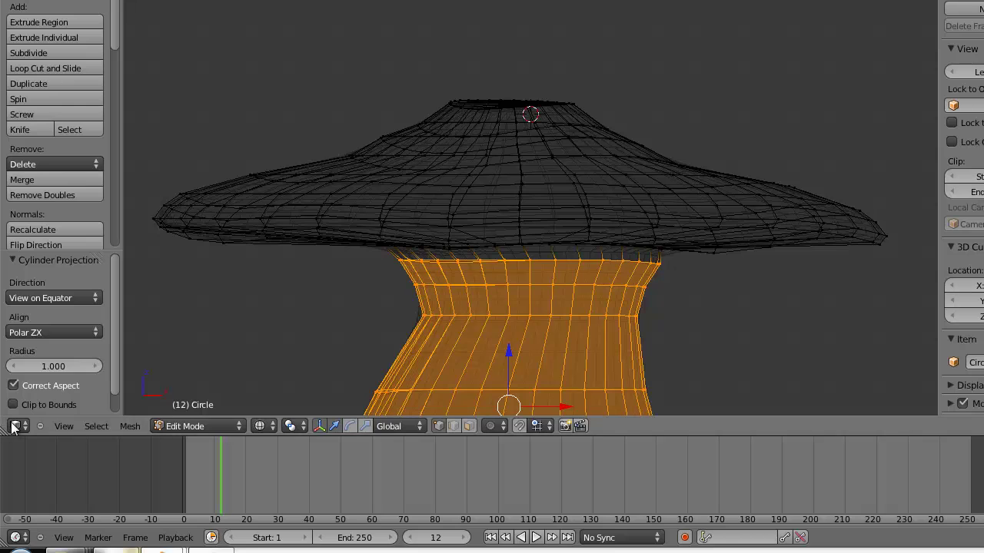
pyautogui.click(16, 427)
pyautogui.click(60, 326)
pyautogui.press('s')
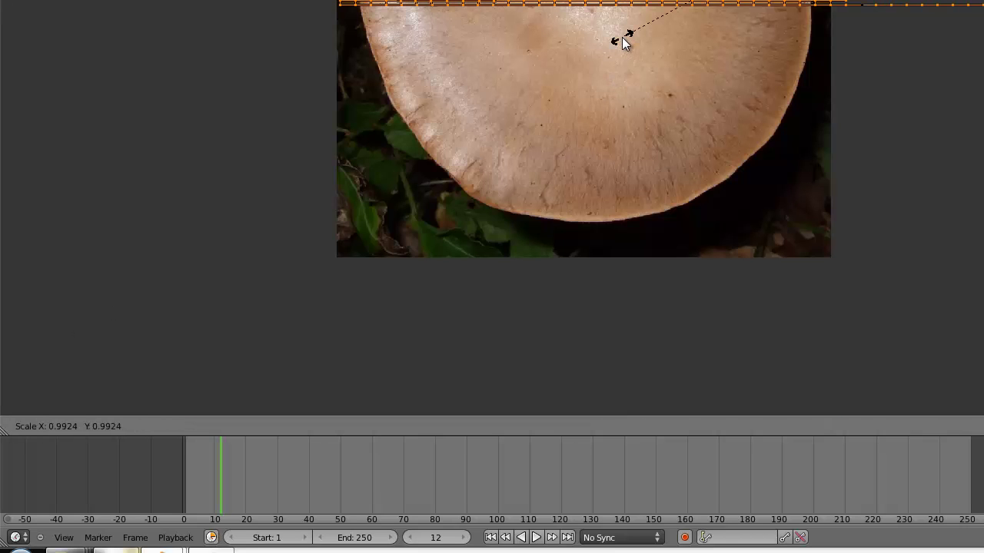
pyautogui.press('y')
pyautogui.click(849, 289)
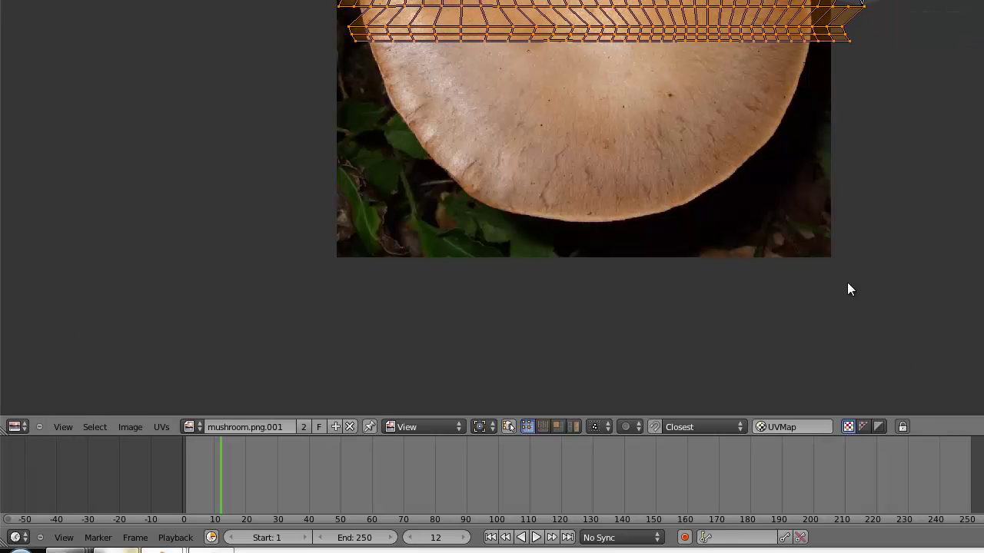
pyautogui.hotkey('ctrl', 'z')
# Step: Try stretching the stem's cylindrical UVs further along Y and narrowing them along X, then undo the last UV changes
pyautogui.press('s')
pyautogui.press('y')
pyautogui.click(619, 109)
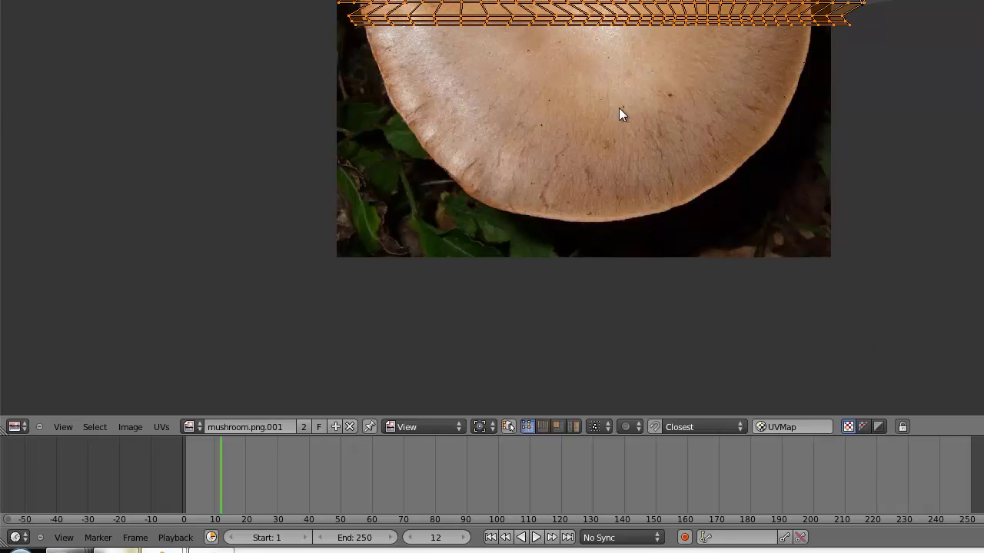
pyautogui.press('s')
pyautogui.press('y')
pyautogui.click(887, 422)
pyautogui.press('s')
pyautogui.press('x')
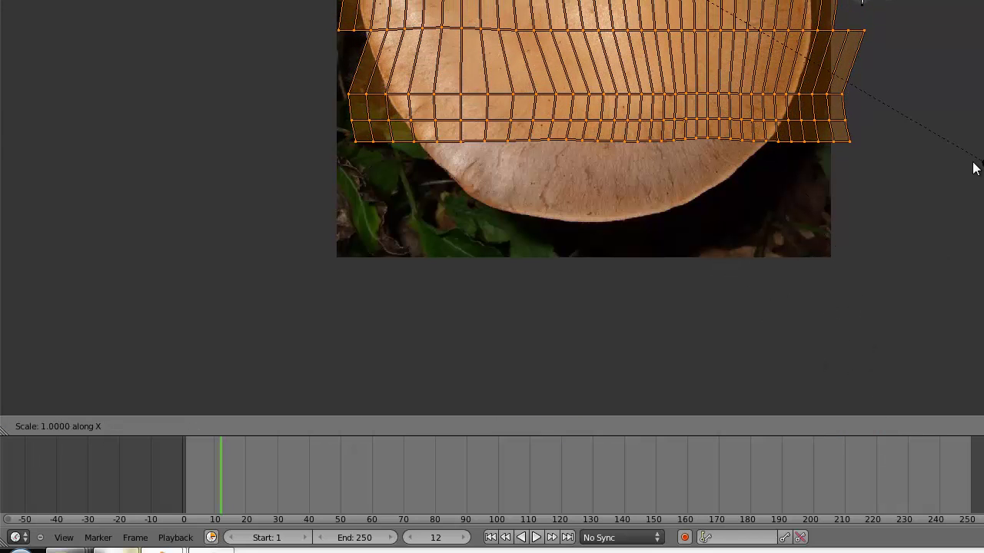
pyautogui.rightClick(853, 123)
pyautogui.hotkey('ctrl', 'z')
pyautogui.hotkey('ctrl', 'z')
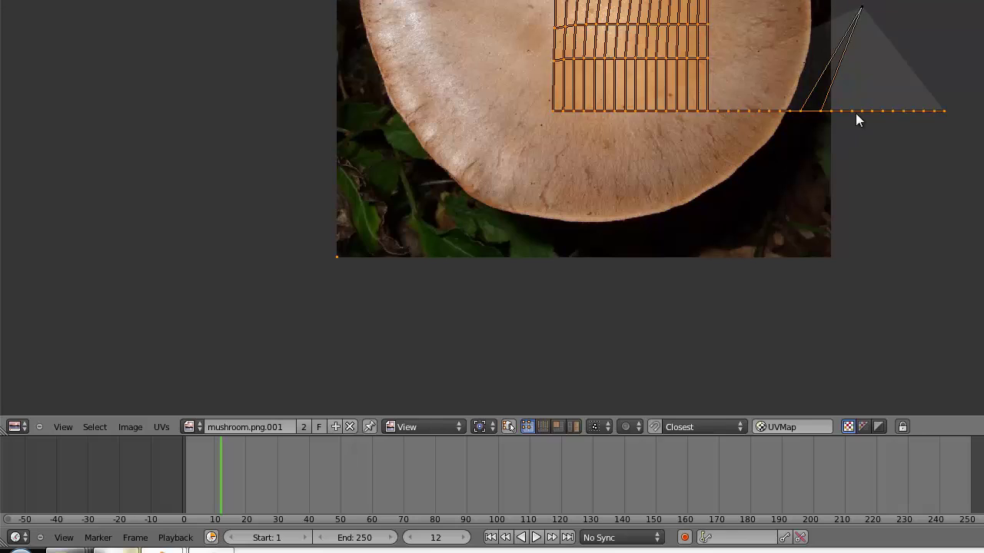
# Step: Return to the front 3D View and unwrap the selected stem again with Cylinder Projection
pyautogui.scroll(-2, 855, 113)
pyautogui.press('b')
pyautogui.moveTo(775, 217); pyautogui.dragTo(571, 85)
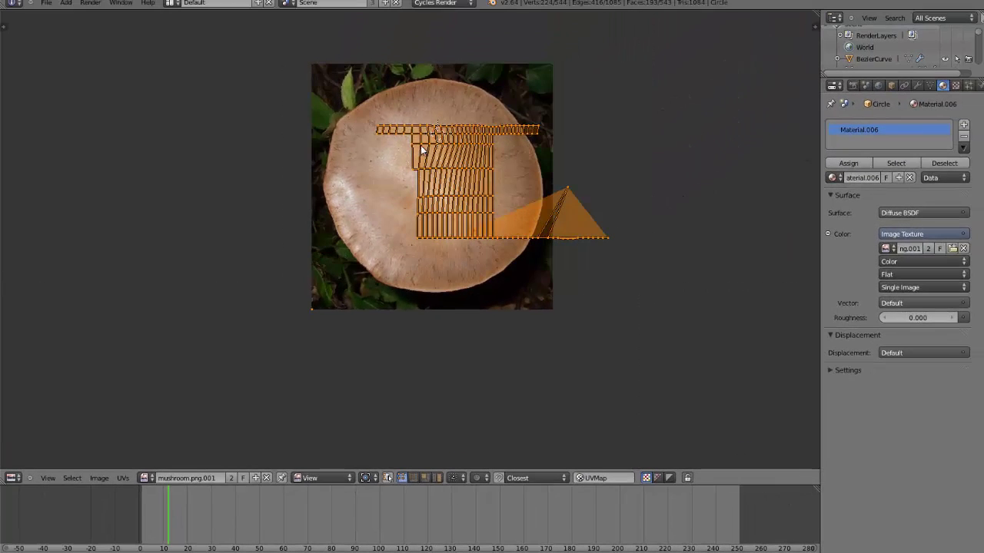
pyautogui.click(12, 477)
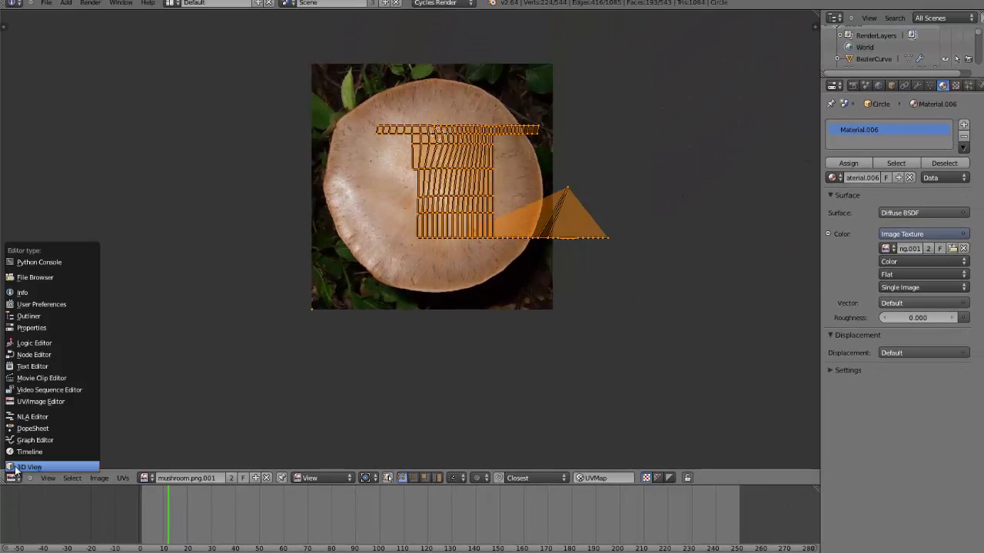
pyautogui.click(20, 466)
pyautogui.press('KP_1')
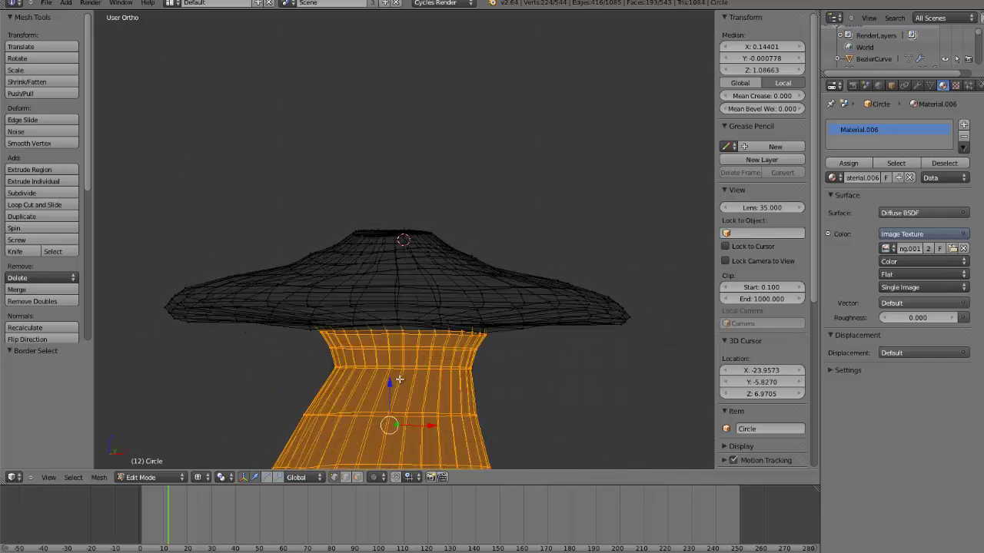
pyautogui.press('u')
pyautogui.click(399, 380)
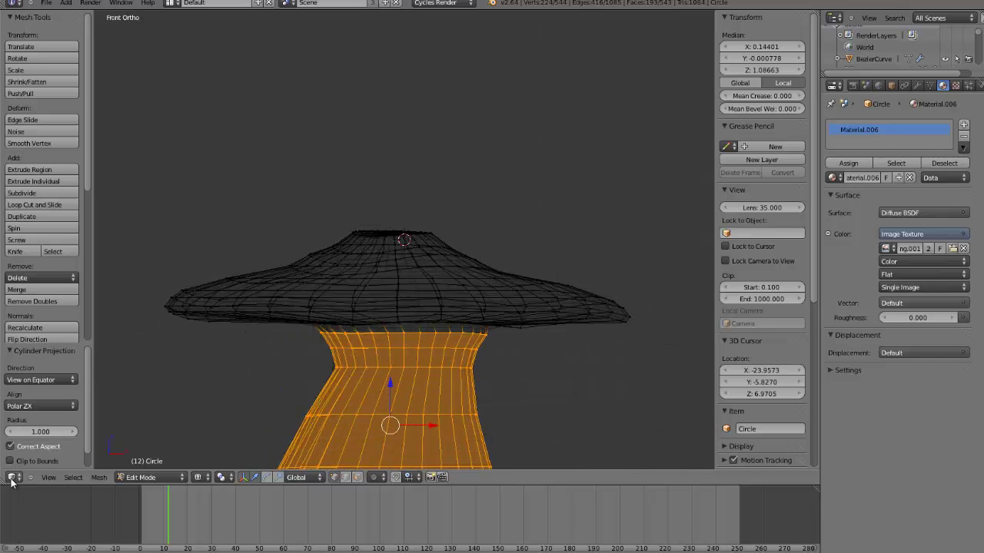
# Step: In the UV/Image Editor, select all the stem's UVs and stretch them along Y across the mushroom photo
pyautogui.click(12, 478)
pyautogui.click(38, 403)
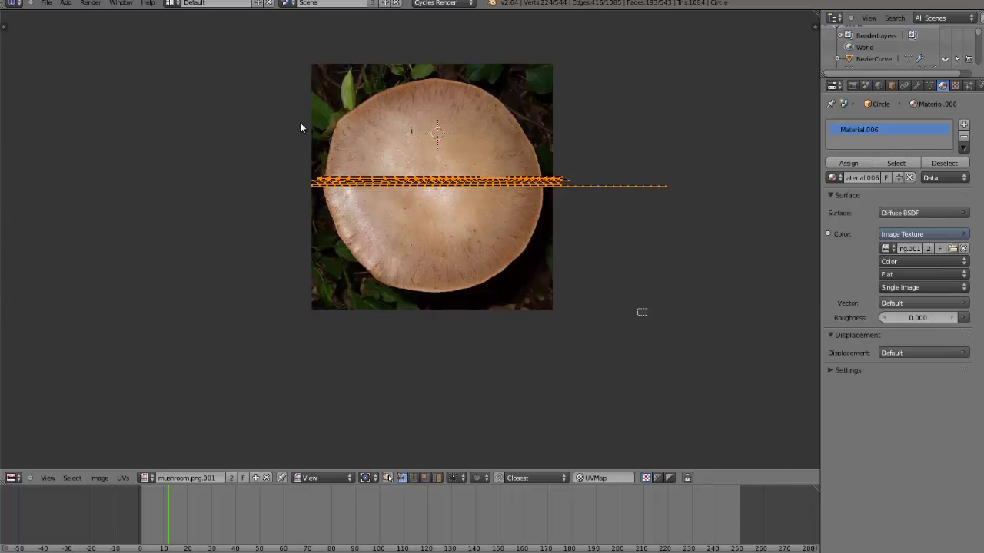
pyautogui.press('b')
pyautogui.moveTo(683, 315); pyautogui.dragTo(158, 72)
pyautogui.press('s')
pyautogui.press('y')
pyautogui.click(603, 422)
pyautogui.press('s')
pyautogui.press('y')
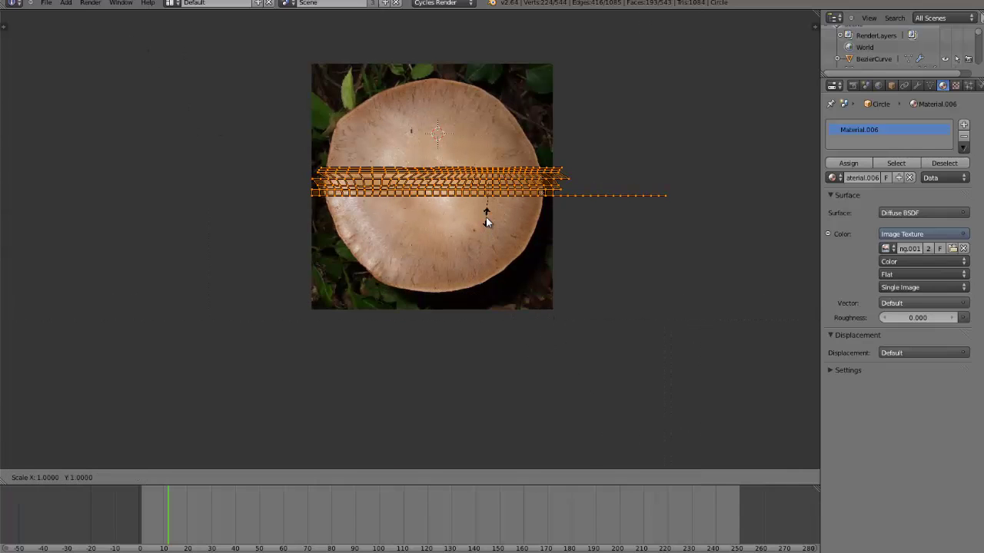
pyautogui.press('y')
pyautogui.click(584, 321)
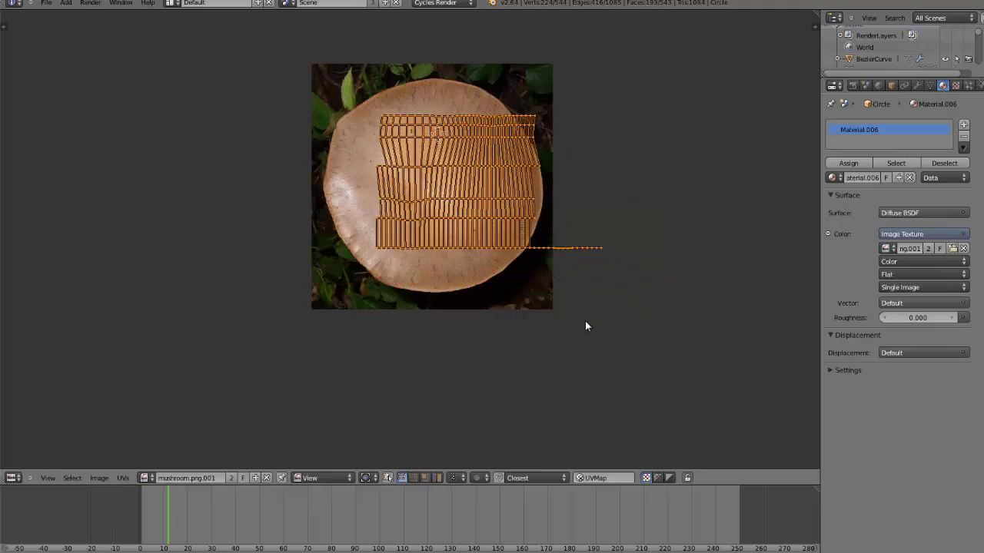
# Step: Scale and rotate the stem's UVs so they lie within the photographed cap, and return to the 3D View
pyautogui.press('s')
pyautogui.click(550, 313)
pyautogui.scroll(2, 569, 312)
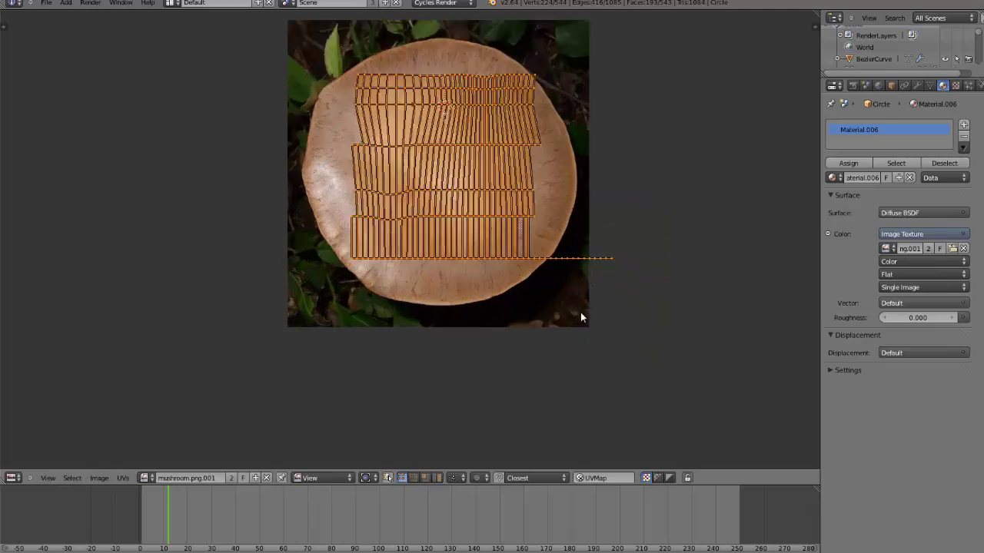
pyautogui.press('r')
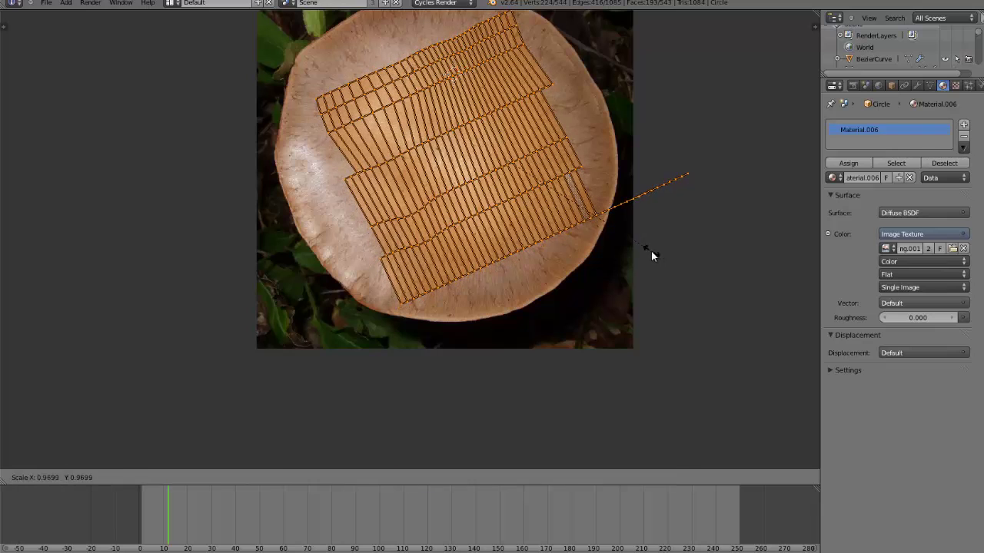
pyautogui.click(651, 252)
pyautogui.click(14, 480)
pyautogui.click(34, 475)
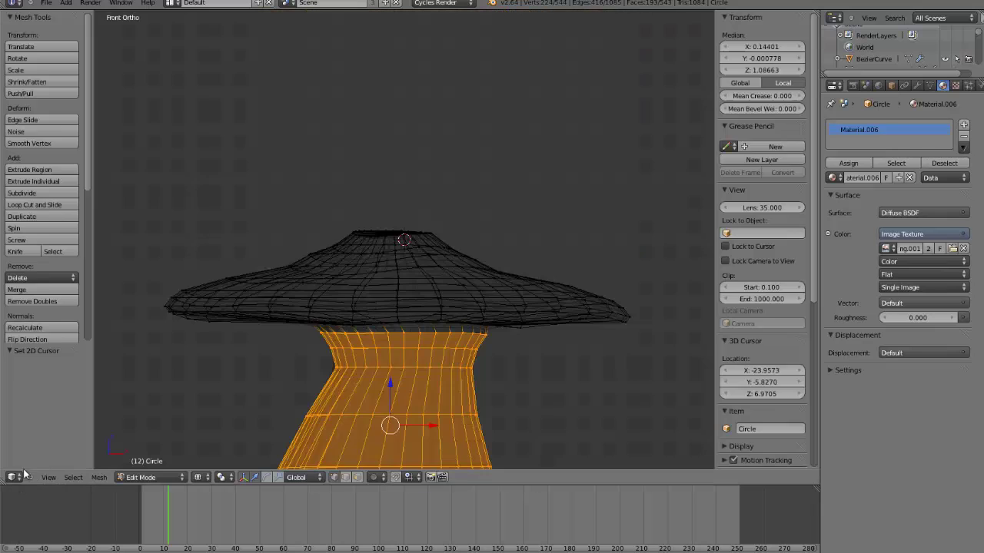
# Step: Leave Edit Mode, set the viewport shading to Texture, and inspect the texture on the mushroom's cap and stem
pyautogui.press('Tab')
pyautogui.click(205, 477)
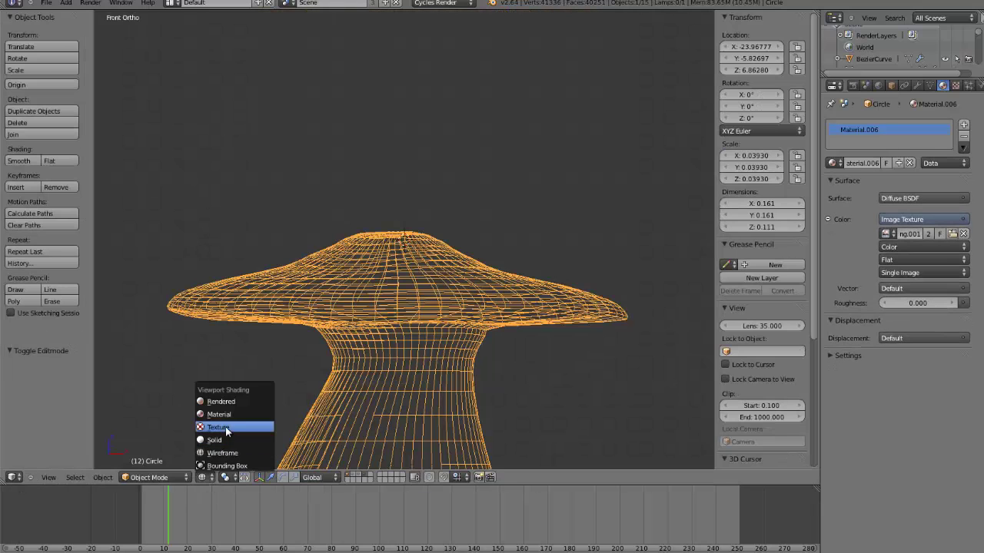
pyautogui.click(218, 427)
pyautogui.moveTo(365, 364)
pyautogui.mouseDown(button='middle')
pyautogui.moveTo(439, 365)
pyautogui.moveTo(422, 364)
pyautogui.mouseUp(button='middle')
pyautogui.scroll(-5, 423, 363)
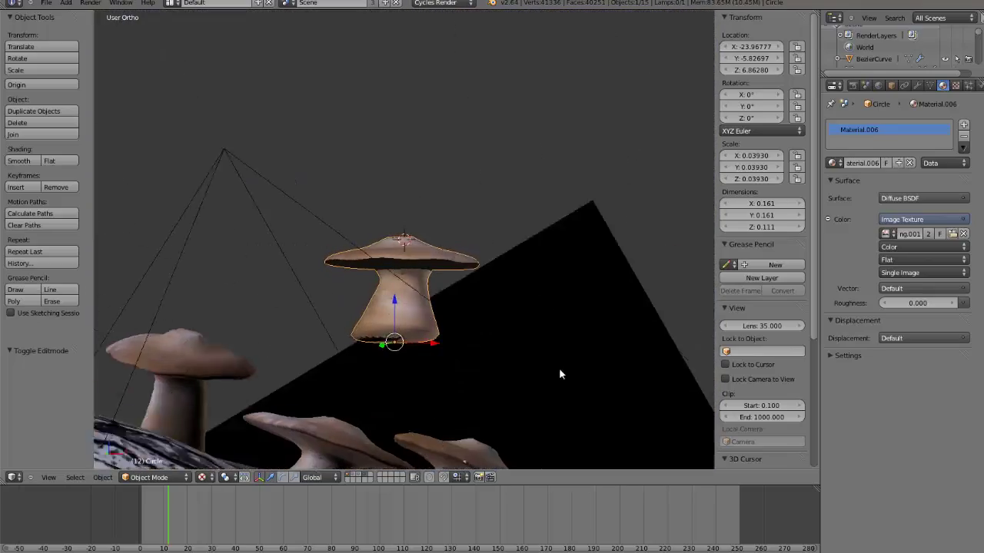
pyautogui.press('KP_1')
pyautogui.scroll(4, 561, 367)
pyautogui.scroll(4, 562, 375)
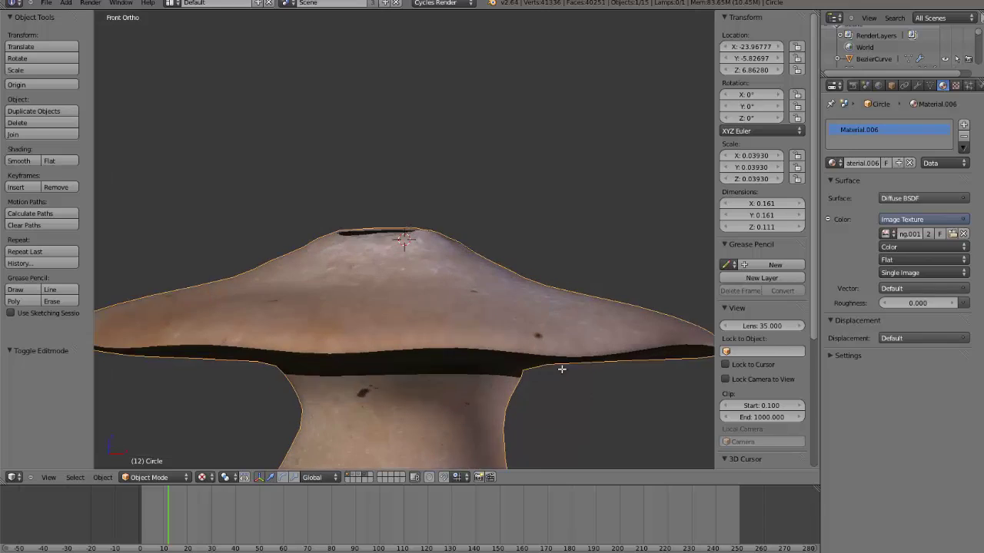
# Step: Enter Edit Mode in top wireframe view and select the whole mushroom mesh
pyautogui.press('Tab')
pyautogui.press('KP_7')
pyautogui.scroll(-6, 552, 331)
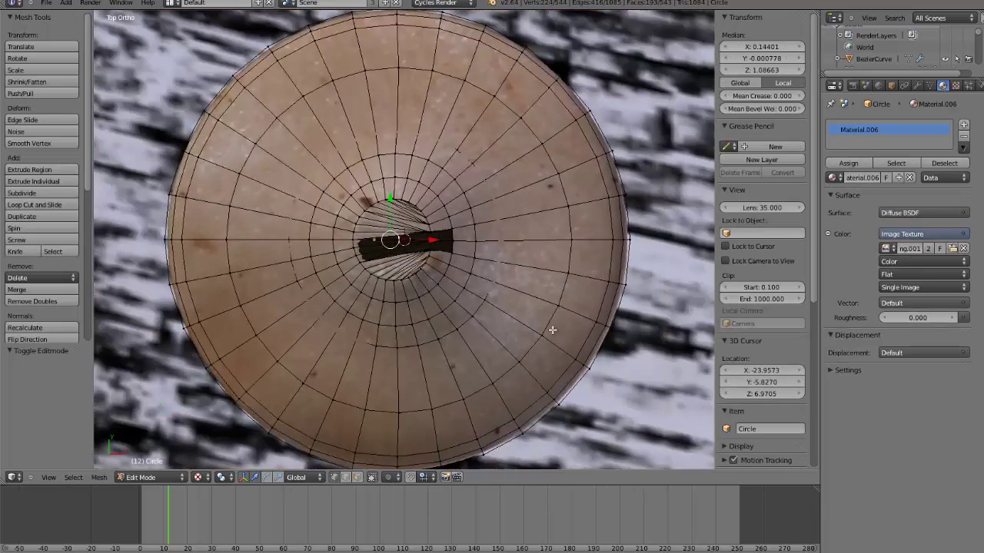
pyautogui.press('z')
pyautogui.scroll(-1, 441, 253)
pyautogui.press('a')
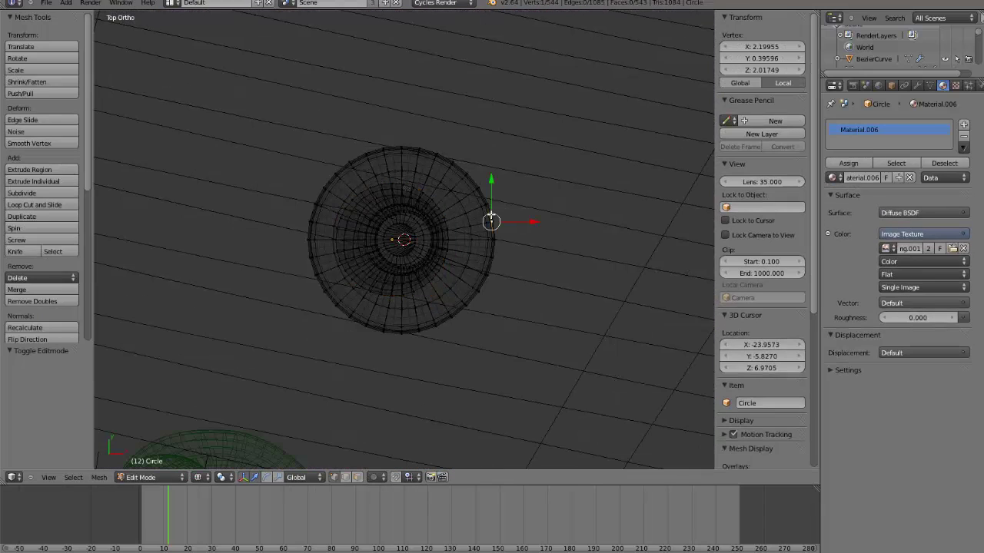
pyautogui.press('c')
pyautogui.scroll(-6, 402, 222)
pyautogui.click(402, 238)
pyautogui.rightClick(402, 238)
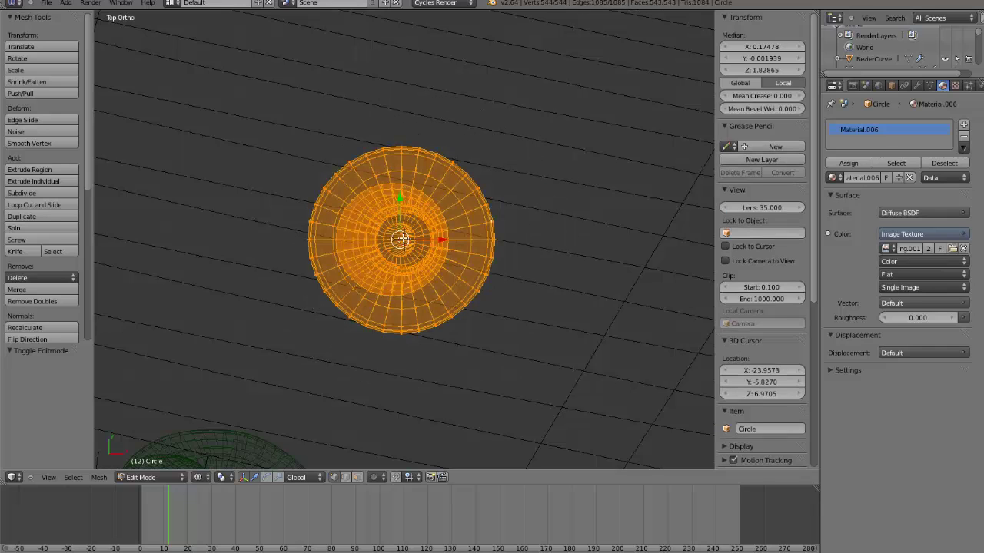
# Step: Unwrap the whole mushroom by projecting it from the top view
pyautogui.press('u')
pyautogui.click(402, 236)
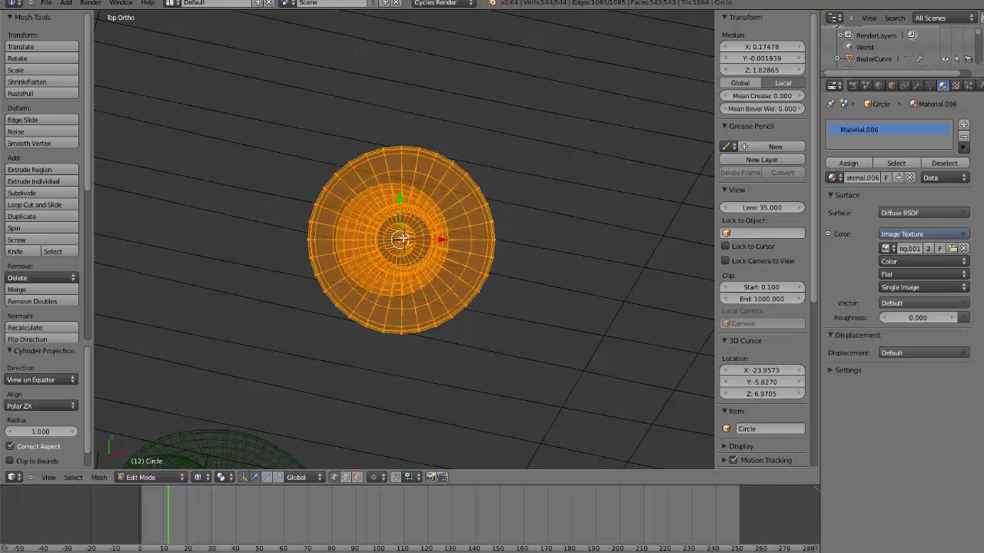
pyautogui.press('u')
pyautogui.click(385, 261)
# Step: Switch to the UV/Image Editor and enlarge the mushroom's round UV layout until it nearly fills the photographed cap
pyautogui.click(13, 478)
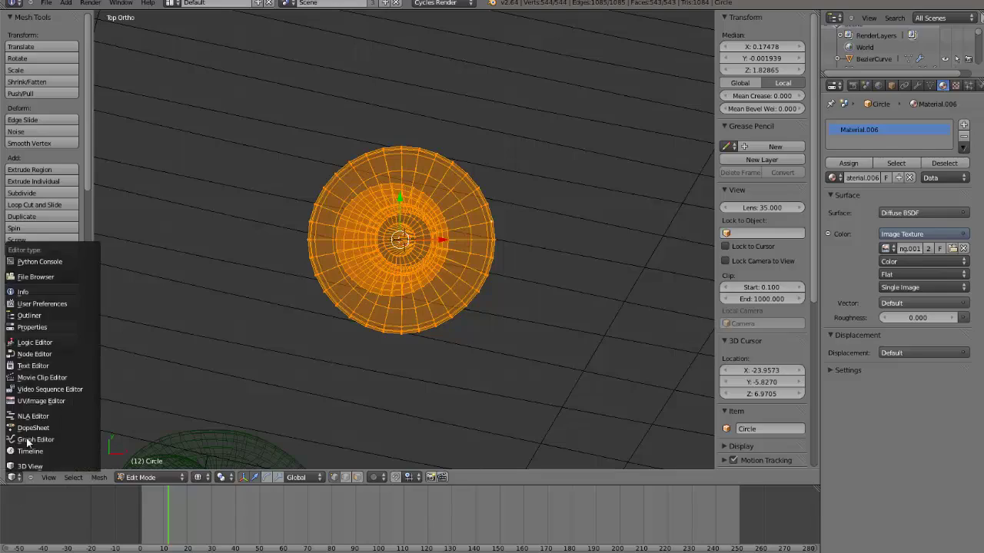
pyautogui.click(41, 400)
pyautogui.scroll(-1, 427, 250)
pyautogui.press('s')
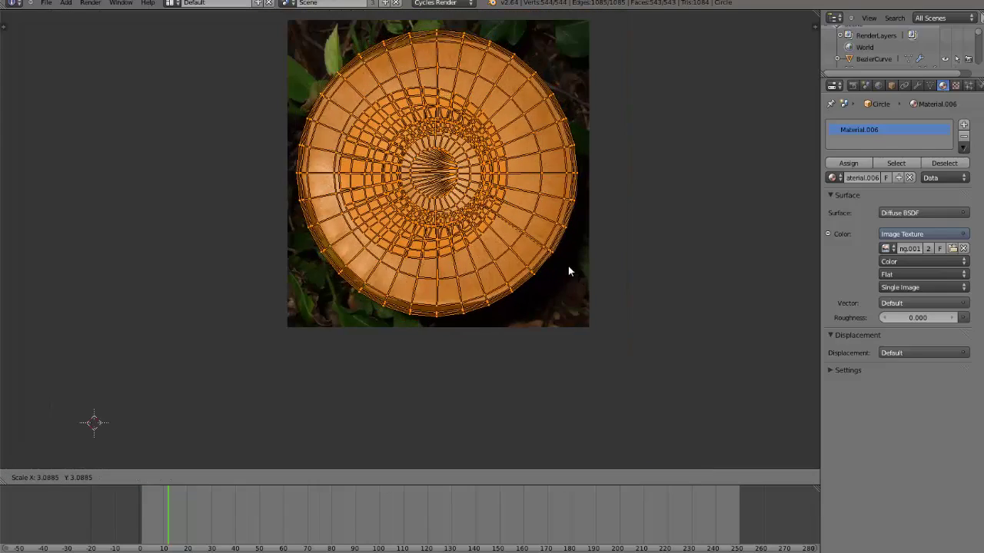
pyautogui.click(563, 261)
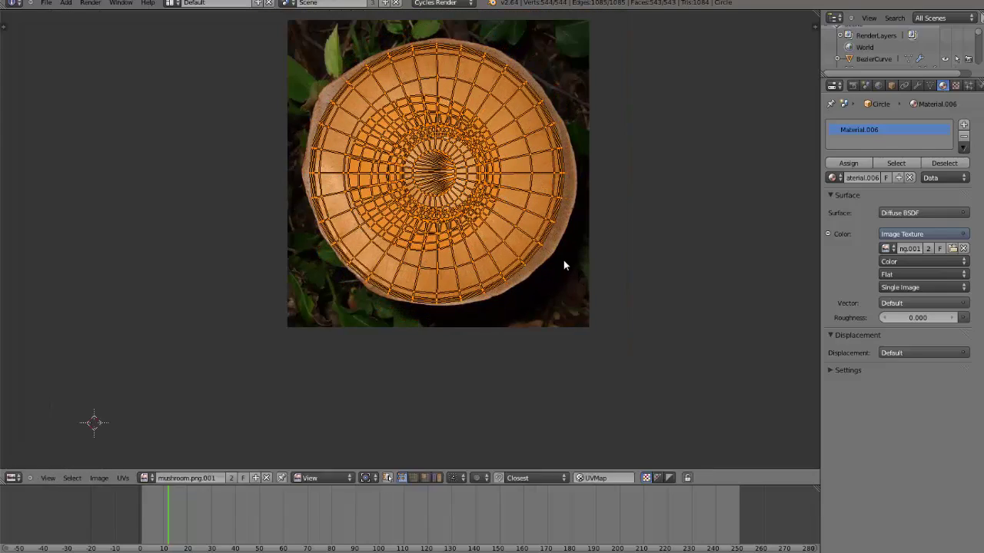
# Step: Using proportional editing with a small influence, move the UV layout's upper-left and left rim vertices out to the photographed cap's edge
pyautogui.rightClick(325, 94)
pyautogui.press('o')
pyautogui.press('g')
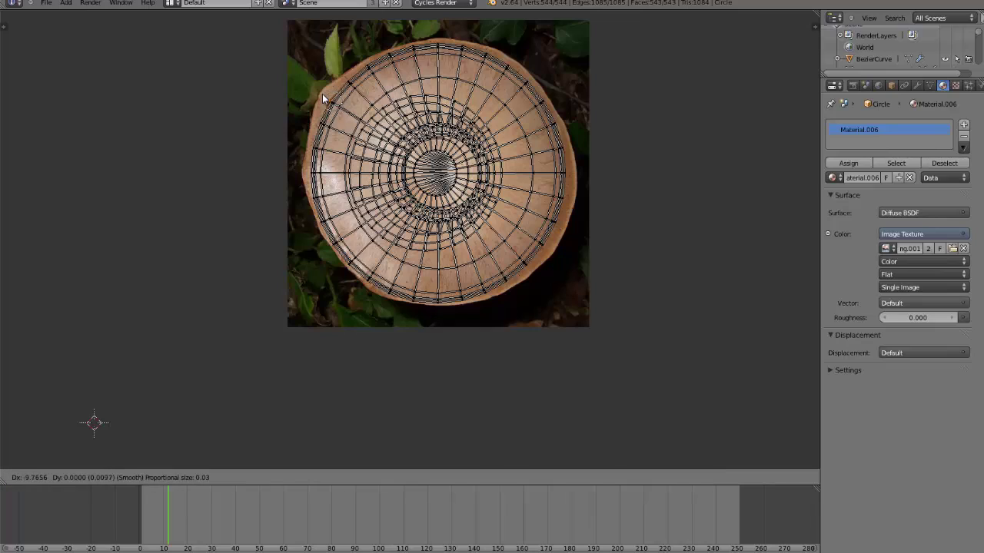
pyautogui.scroll(-17, 320, 92)
pyautogui.click(318, 97)
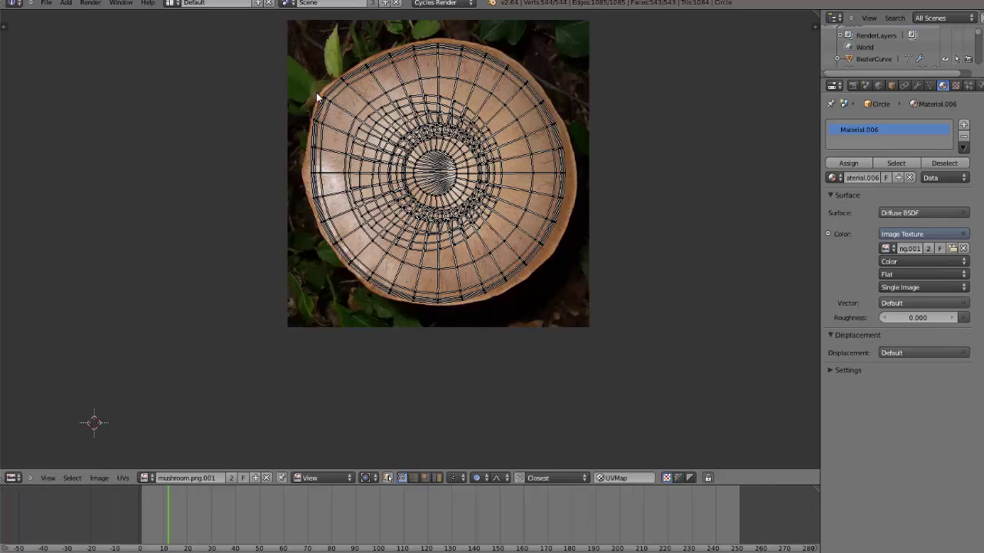
pyautogui.rightClick(316, 178)
pyautogui.press('g')
pyautogui.click(308, 177)
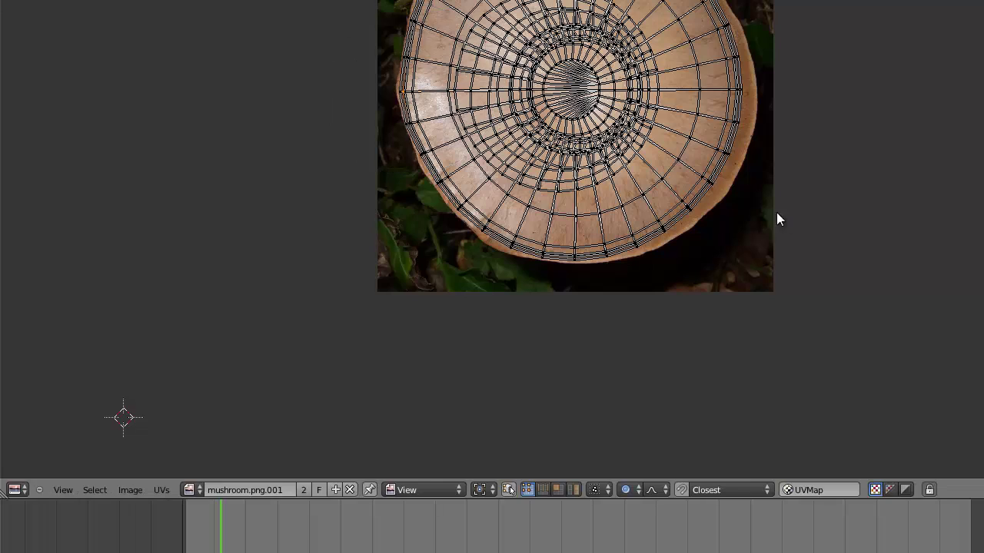
# Step: Move the lower-right and right rim vertices of the UV layout out to the edge of the photographed cap
pyautogui.rightClick(715, 179)
pyautogui.press('g')
pyautogui.click(731, 168)
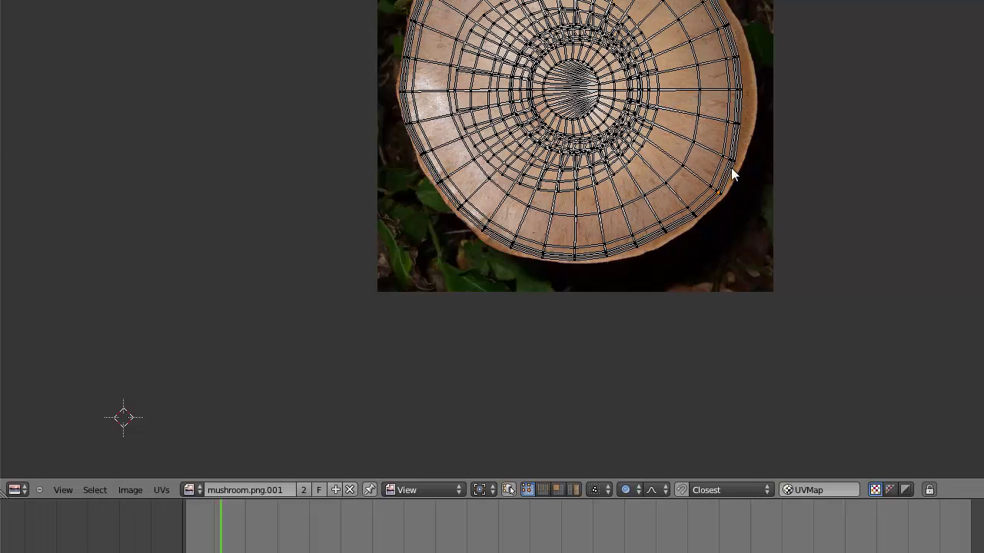
pyautogui.rightClick(743, 123)
pyautogui.press('g')
pyautogui.click(753, 128)
pyautogui.rightClick(746, 97)
pyautogui.press('g')
pyautogui.click(747, 65)
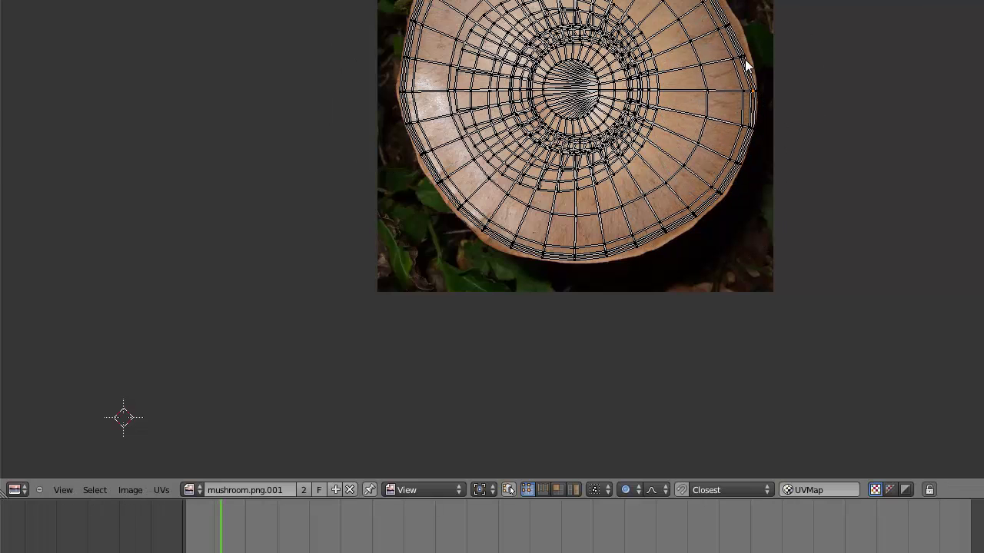
# Step: Move the upper-right rim vertices of the UV layout onto the edge of the photographed cap
pyautogui.rightClick(744, 52)
pyautogui.press('g')
pyautogui.click(746, 50)
pyautogui.rightClick(732, 27)
pyautogui.press('g')
pyautogui.click(737, 21)
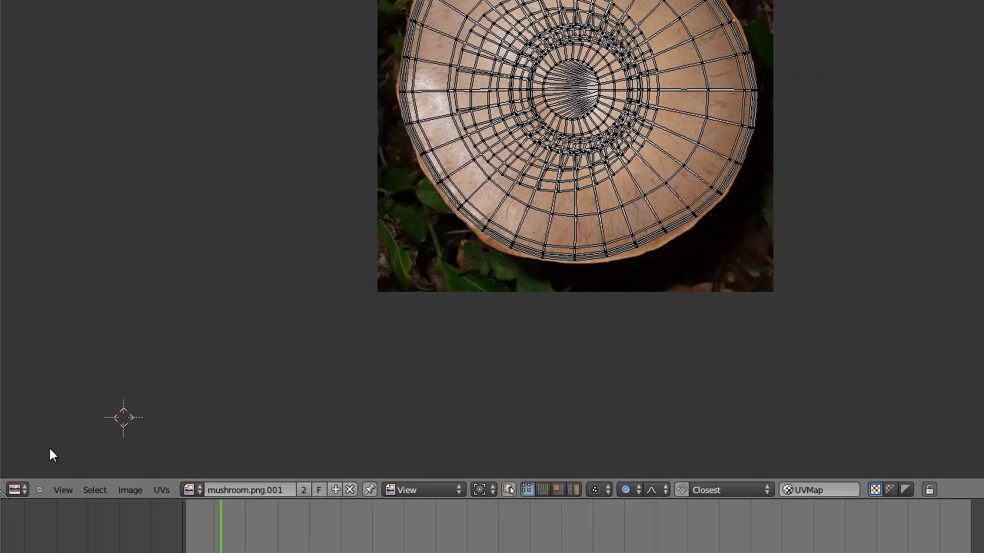
# Step: Return to the 3D View in Object Mode and display the mushroom with textured shading to check its texture
pyautogui.click(17, 489)
pyautogui.click(30, 472)
pyautogui.press('Tab')
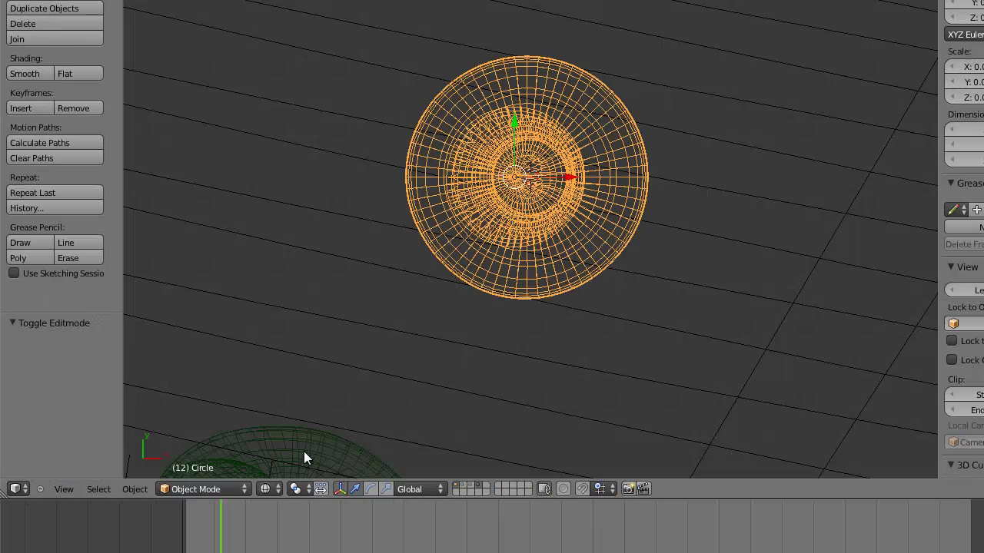
pyautogui.click(264, 489)
pyautogui.click(298, 420)
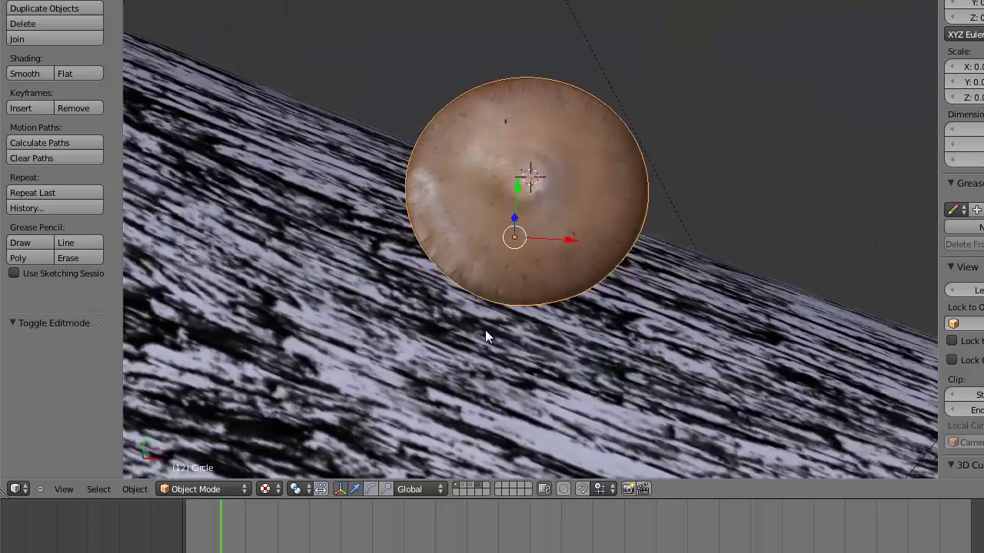
pyautogui.moveTo(485, 338); pyautogui.dragTo(644, 305, button='middle')
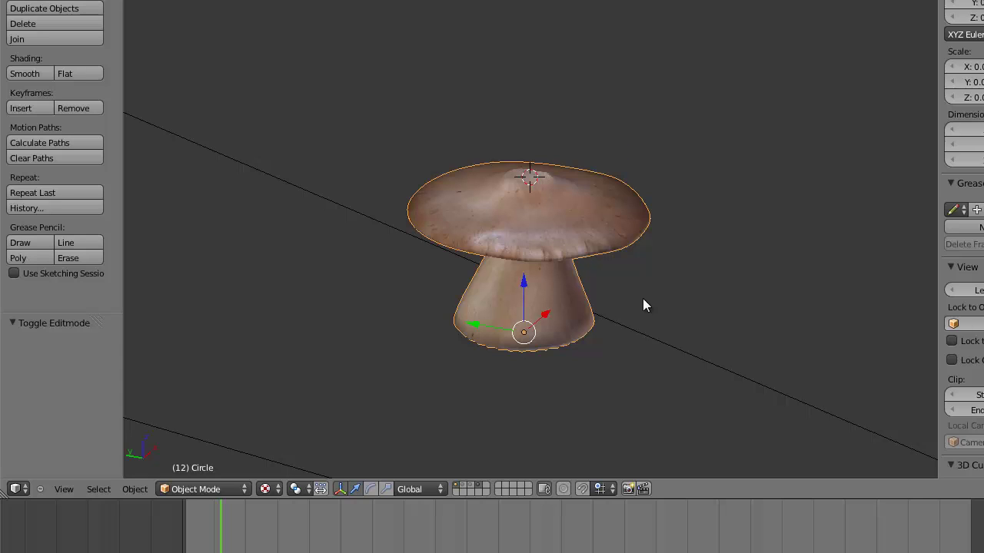
# Step: From the front orthographic view, add an icosphere at the mushroom and shrink it to a scale of about 0.193
pyautogui.press('KP_1')
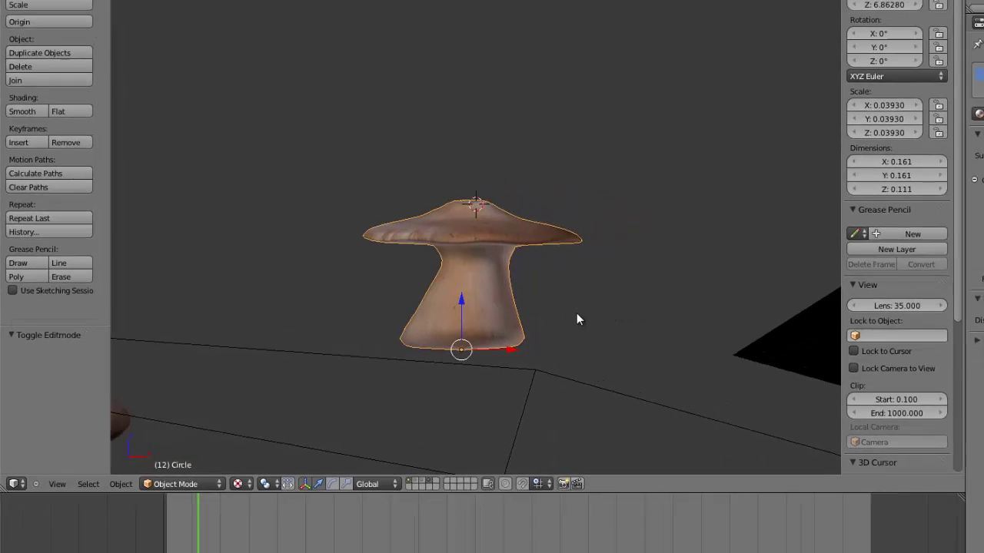
pyautogui.press('KP_5')
pyautogui.scroll(5, 642, 298)
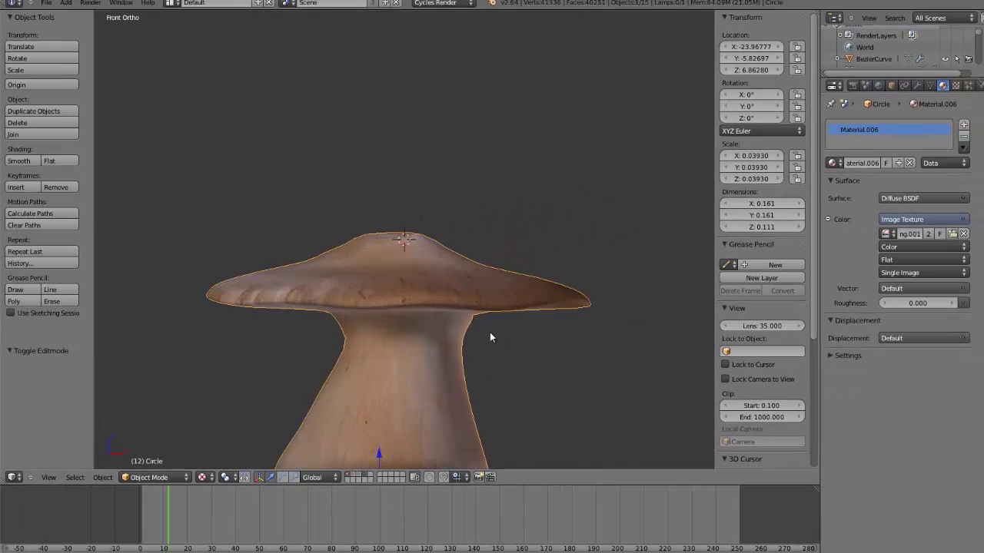
pyautogui.scroll(-6, 490, 332)
pyautogui.scroll(5, 490, 332)
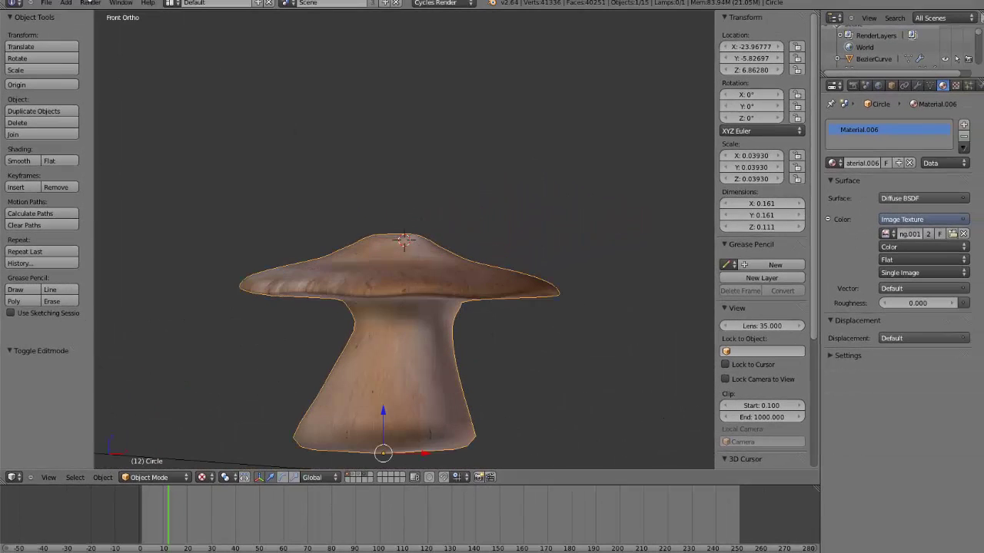
pyautogui.click(68, 4)
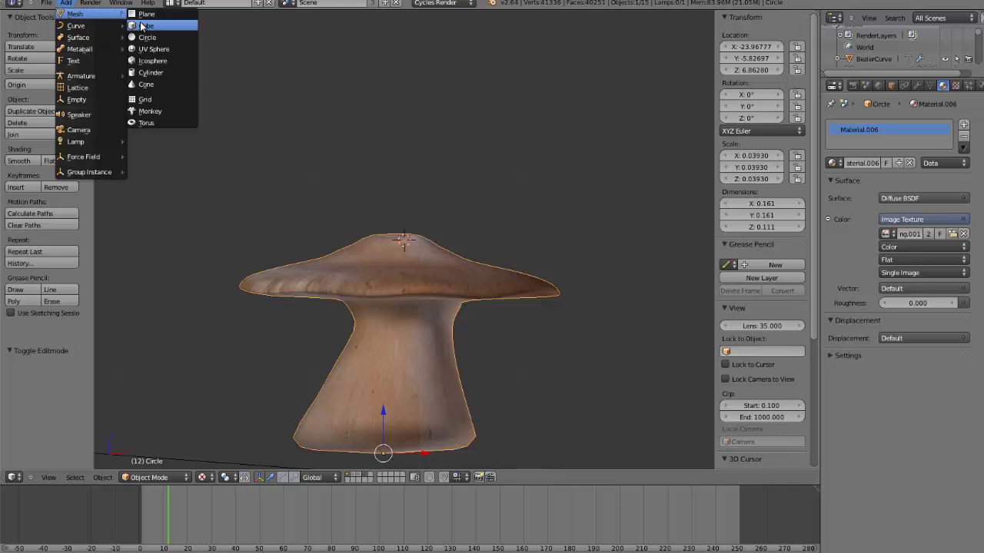
pyautogui.click(153, 61)
pyautogui.press('s')
pyautogui.click(435, 242)
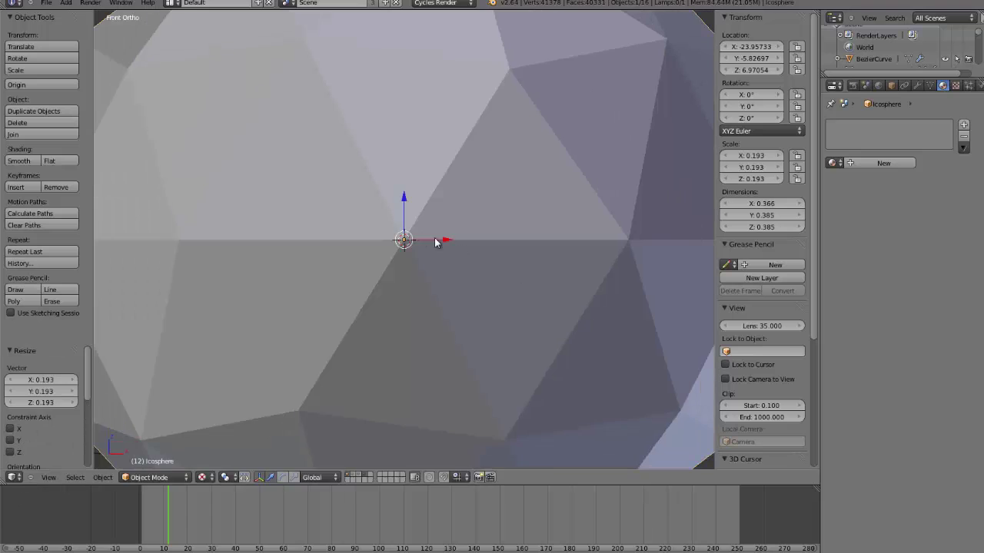
pyautogui.scroll(-6, 435, 242)
# Step: Shrink the icosphere to about 0.041 scale, place it beside the mushroom cap and stretch it along Z to about 0.049
pyautogui.press('s')
pyautogui.click(438, 268)
pyautogui.press('g')
pyautogui.click(551, 293)
pyautogui.press('s')
pyautogui.press('z')
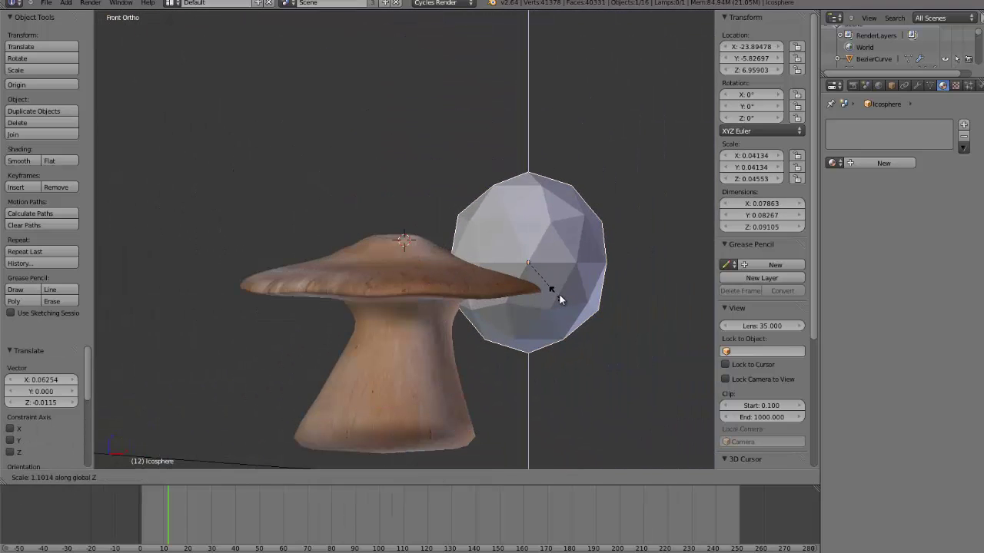
pyautogui.click(611, 318)
# Step: Narrow the icosphere's top into a drop shape by scaling its uppermost vertices down with proportional editing
pyautogui.press('Tab')
pyautogui.rightClick(609, 200)
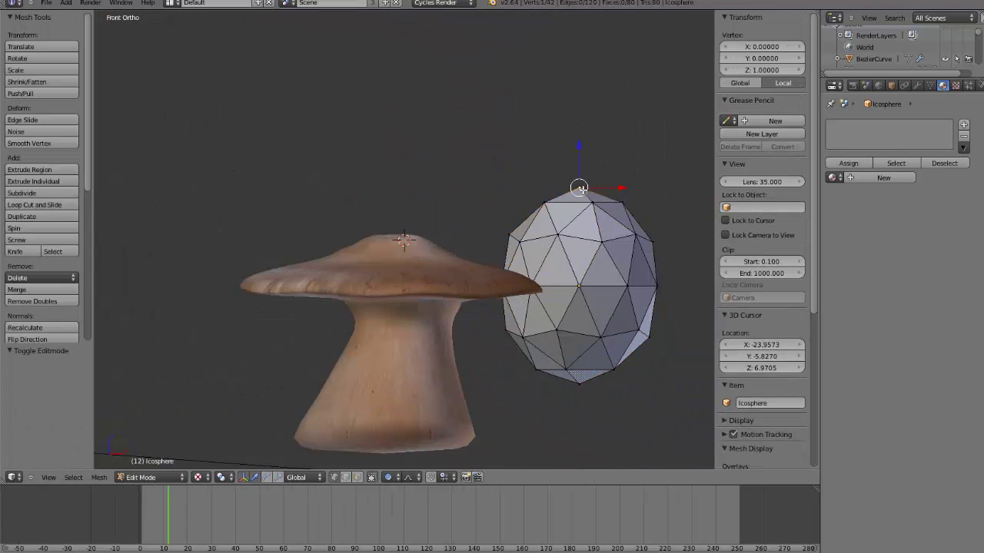
pyautogui.press('b')
pyautogui.press('z')
pyautogui.moveTo(638, 209); pyautogui.dragTo(347, 126)
pyautogui.press('z')
pyautogui.press('s')
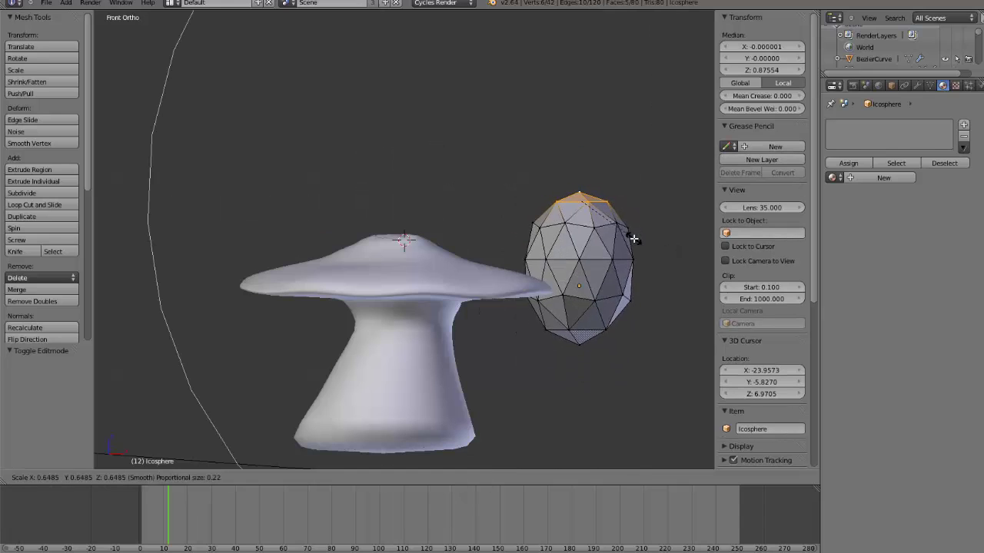
pyautogui.scroll(9, 632, 238)
pyautogui.click(612, 235)
pyautogui.press('Tab')
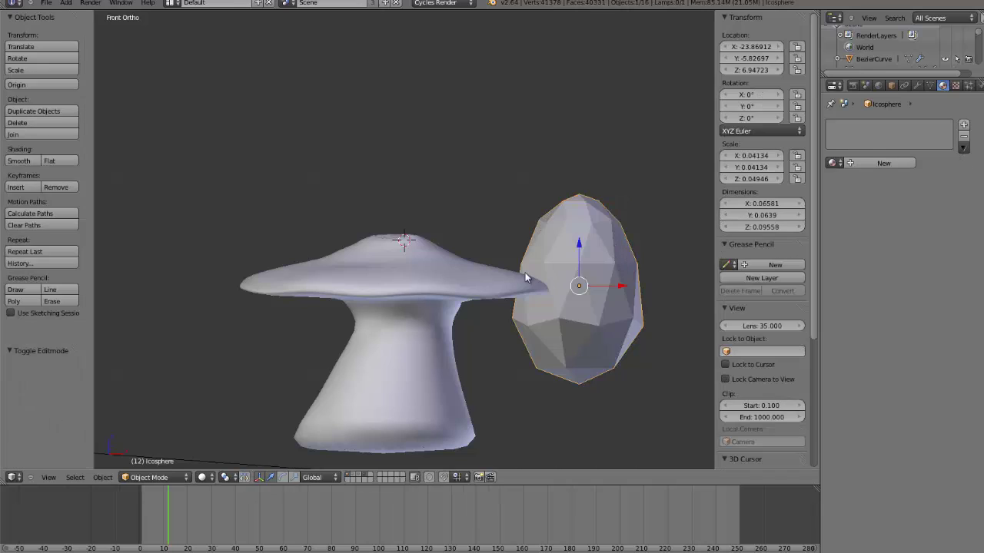
# Step: Apply smooth shading to the drop and move it slightly farther away from the mushroom
pyautogui.click(20, 161)
pyautogui.scroll(-2, 411, 309)
pyautogui.press('g')
pyautogui.click(523, 350)
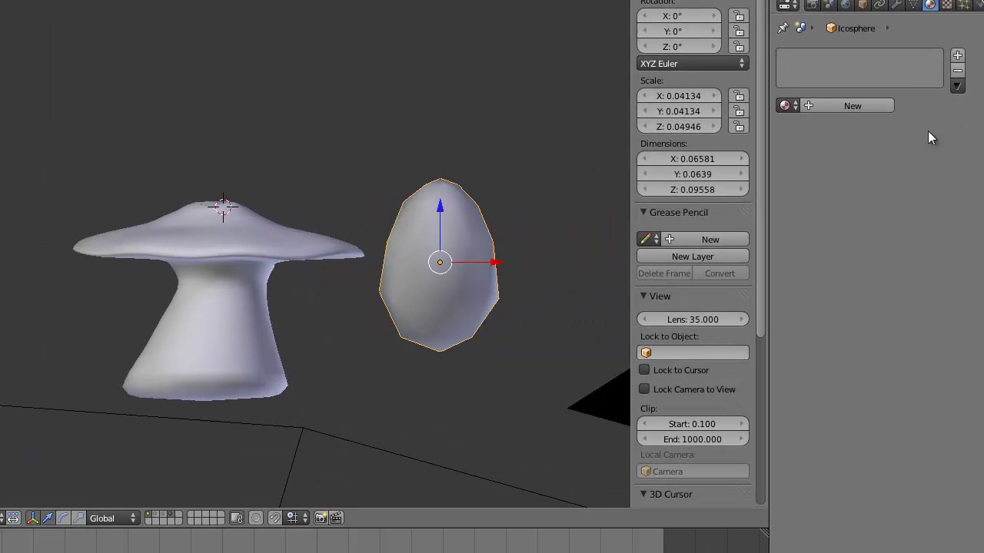
# Step: Give the drop a new material with a Glass BSDF surface
pyautogui.click(864, 105)
pyautogui.click(882, 150)
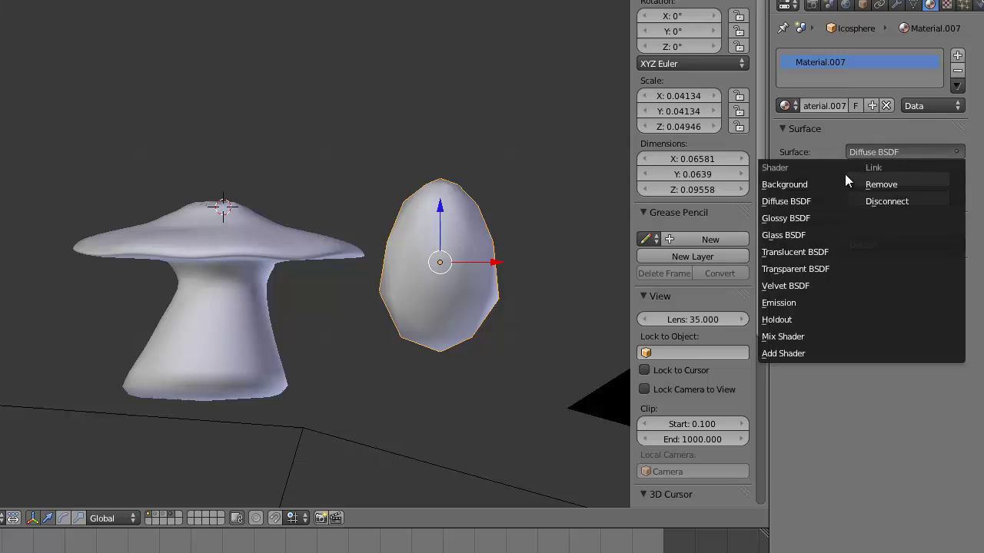
pyautogui.click(816, 235)
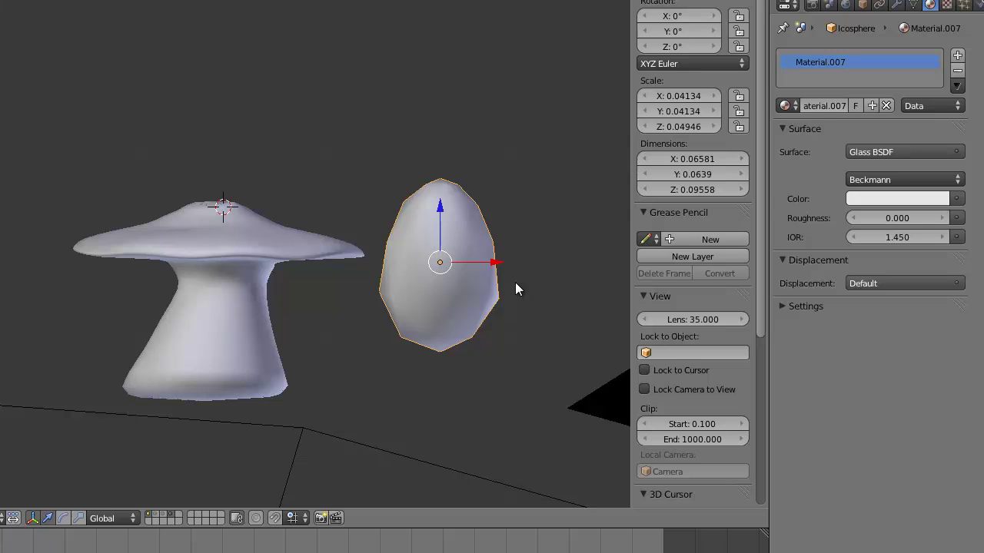
# Step: From below, weight-paint the side of the mushroom cap's rim that faces the drop
pyautogui.rightClick(339, 258)
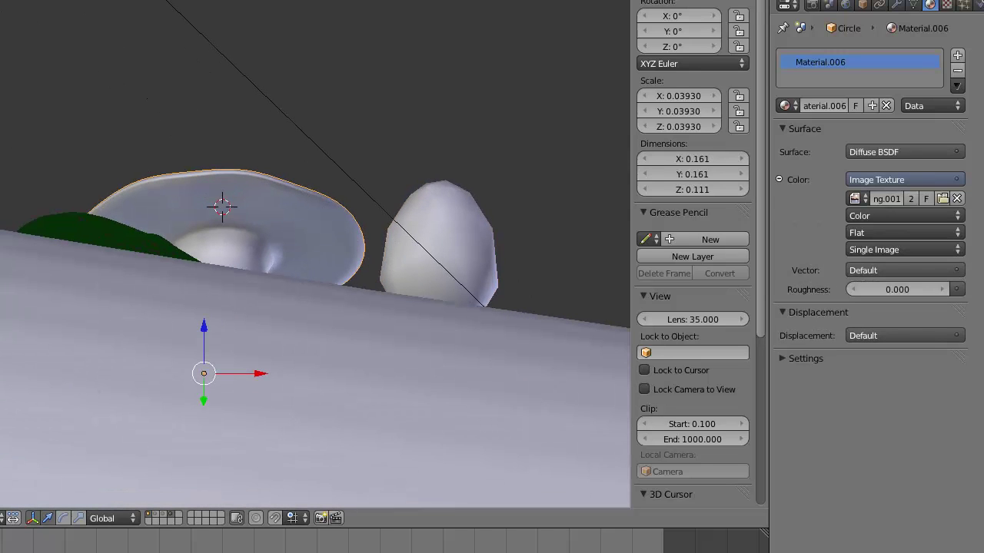
pyautogui.hotkey('ctrl', 'Tab')
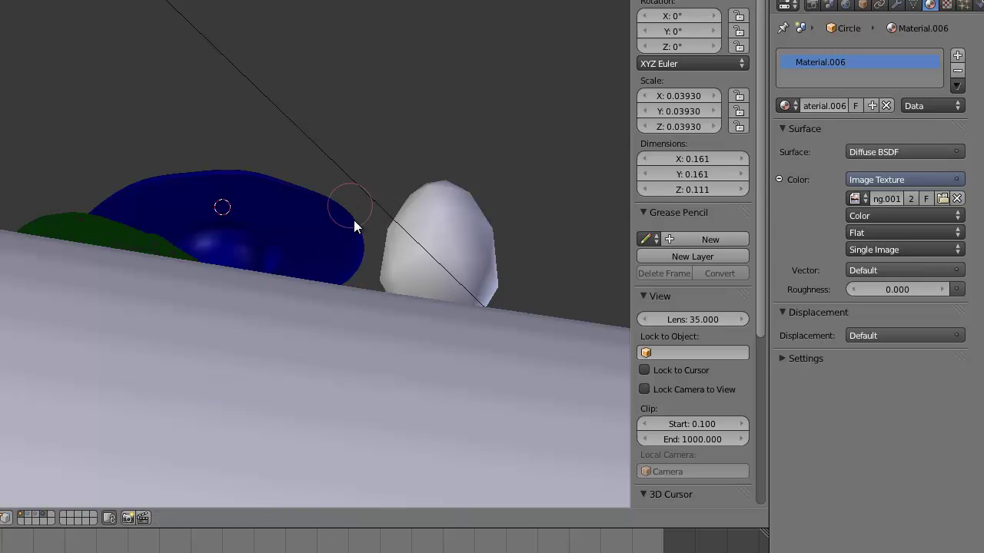
pyautogui.moveTo(354, 220)
pyautogui.mouseDown()
pyautogui.moveTo(352, 238)
pyautogui.moveTo(336, 240)
pyautogui.moveTo(341, 272)
pyautogui.mouseUp()
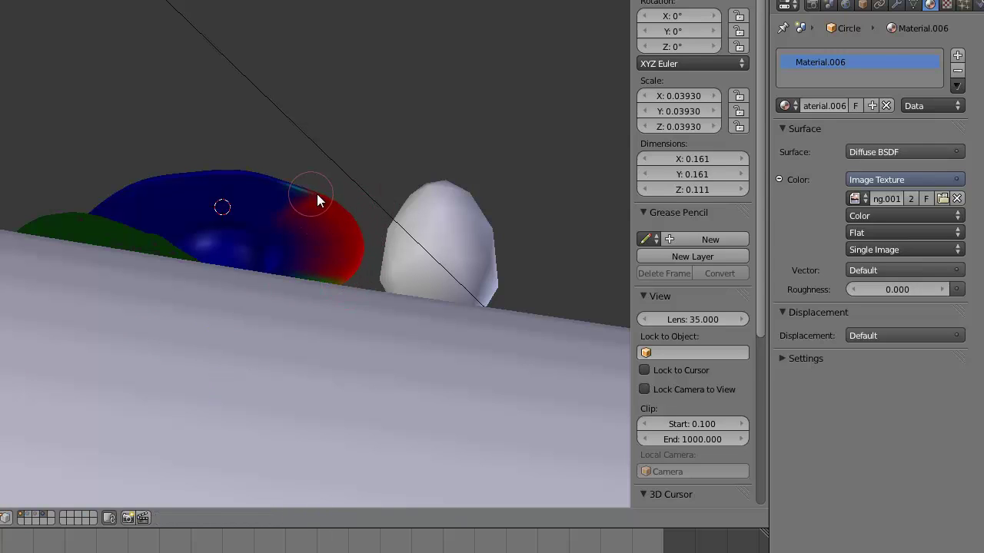
pyautogui.rightClick(354, 157)
pyautogui.rightClick(333, 202)
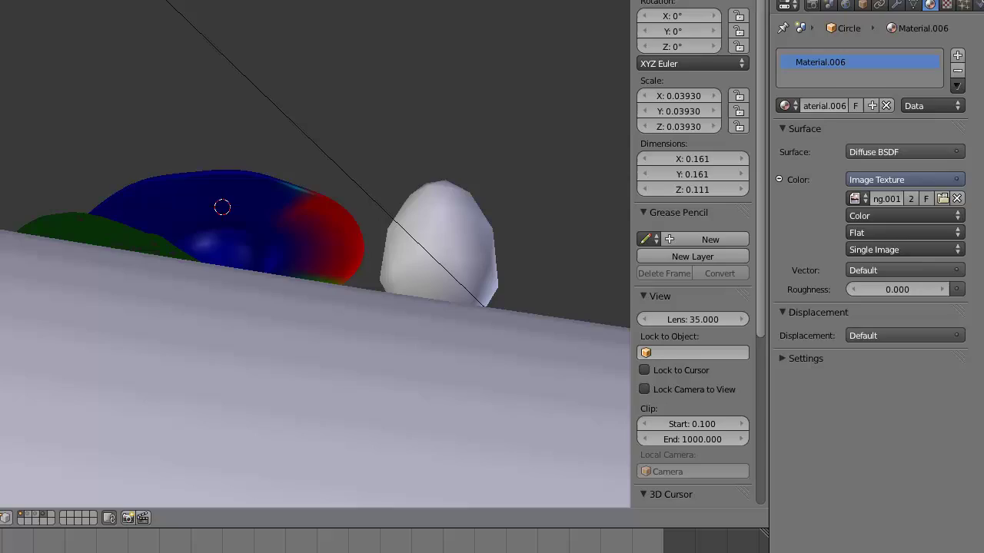
# Step: Add a Hair particle system to the mushroom and limit its density to the painted vertex group Group
pyautogui.click(963, 4)
pyautogui.click(956, 55)
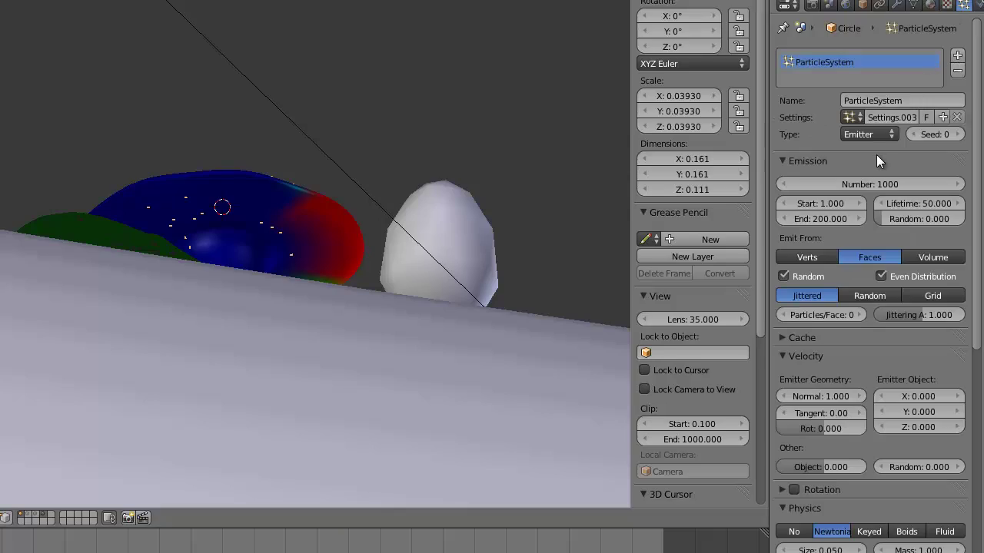
pyautogui.click(874, 134)
pyautogui.click(864, 103)
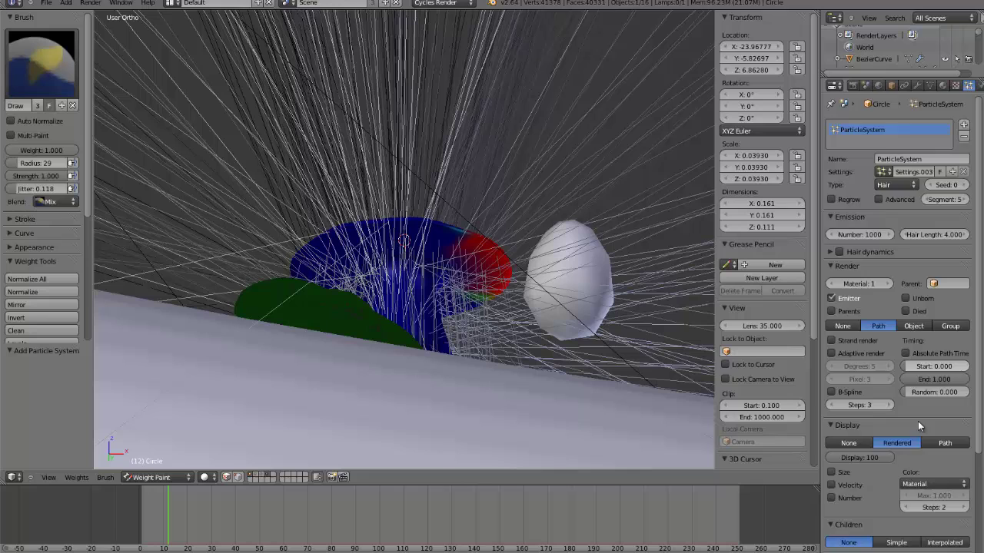
pyautogui.scroll(-5, 910, 469)
pyautogui.click(907, 468)
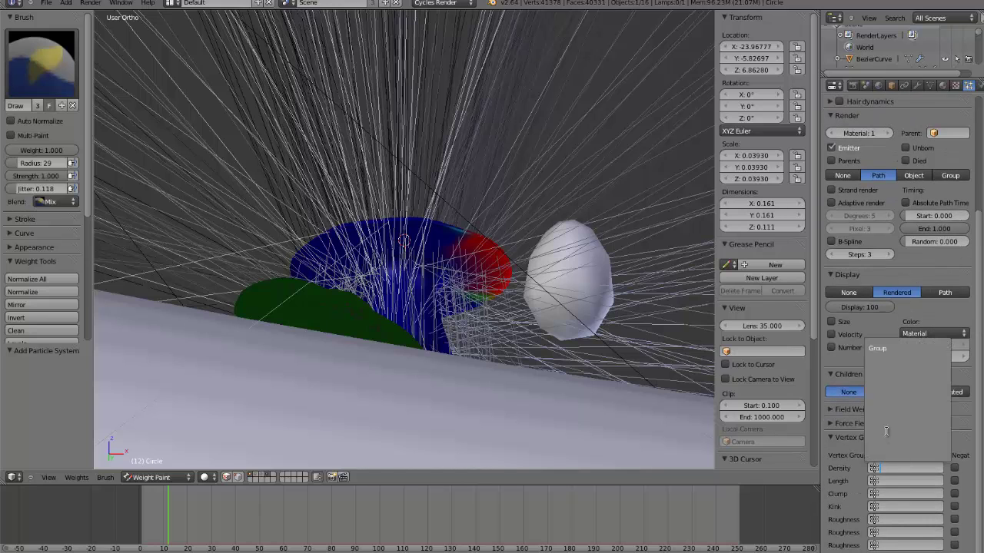
pyautogui.click(890, 349)
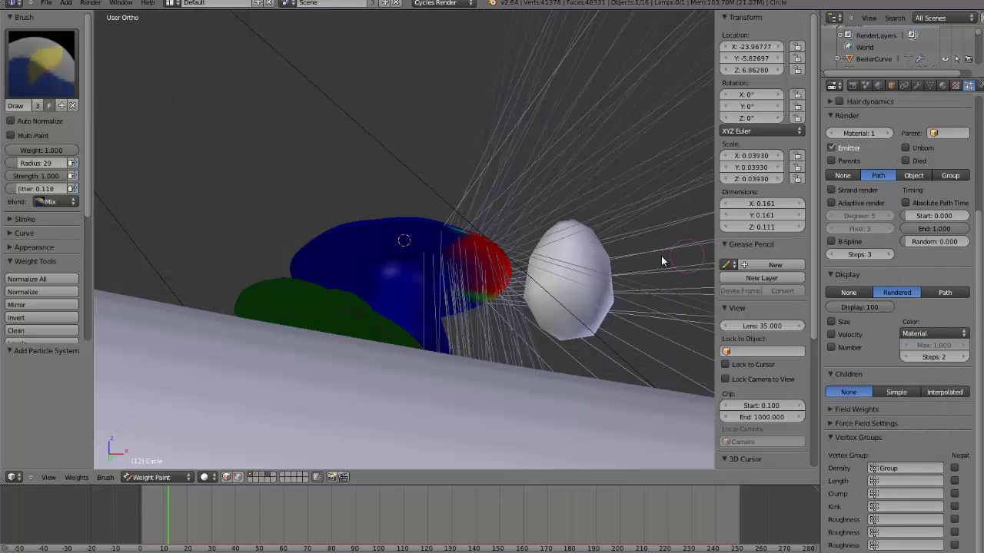
# Step: Return to Object Mode and rename the icosphere drop object as raindrop
pyautogui.hotkey('ctrl', 'Tab')
pyautogui.rightClick(569, 276)
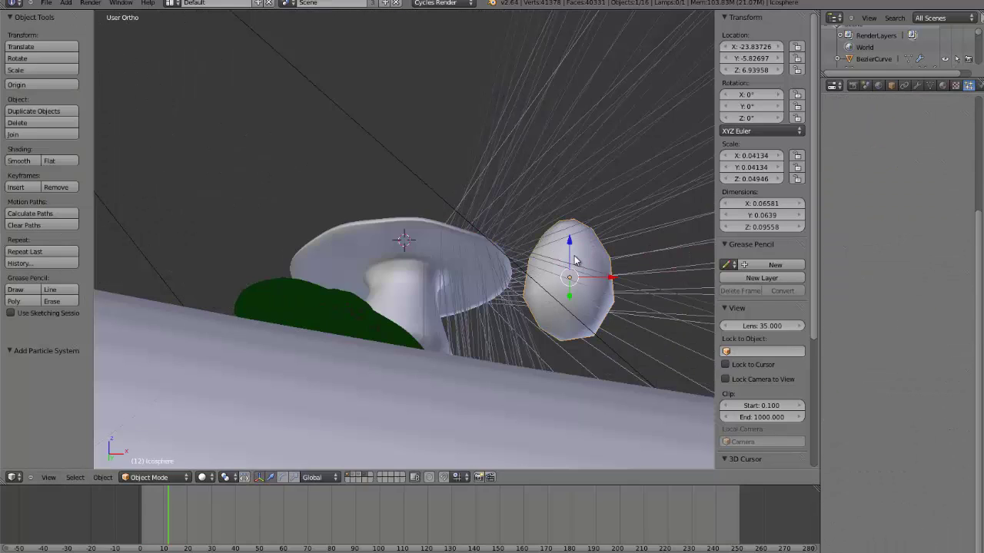
pyautogui.click(890, 86)
pyautogui.click(873, 124)
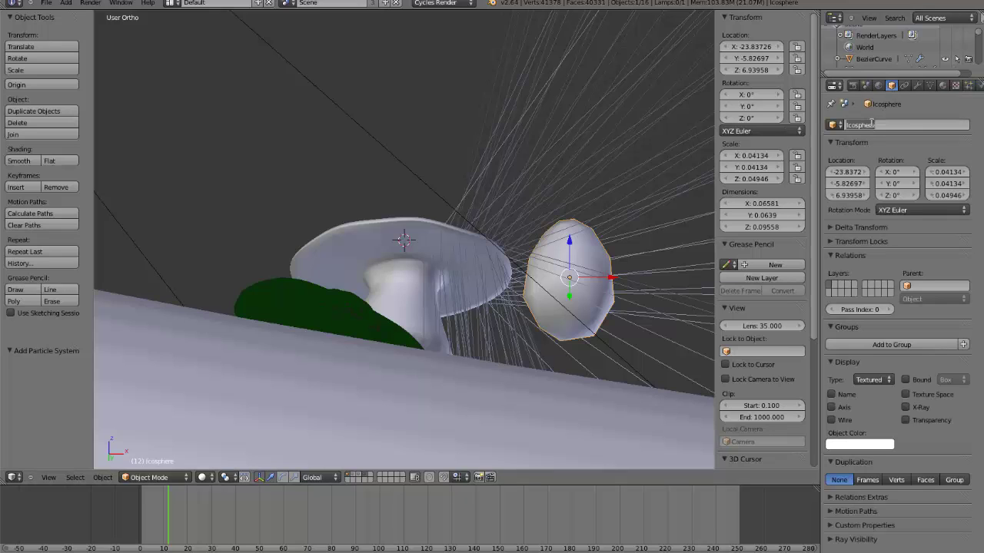
pyautogui.press('BackSpace')
pyautogui.write('raindrop')
pyautogui.press('Return')
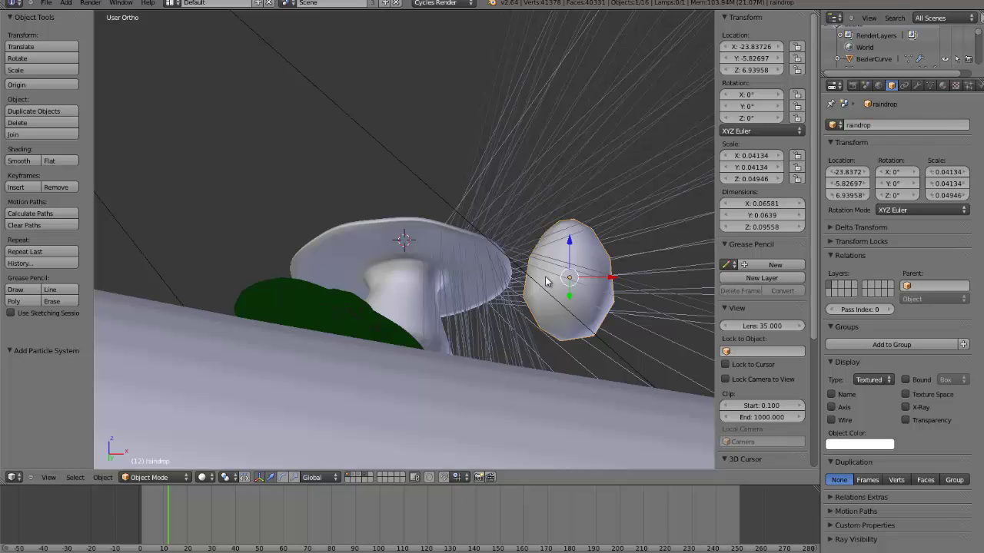
# Step: Move the raindrop about 0.31 along X, away from the mushroom
pyautogui.scroll(-3, 544, 272)
pyautogui.press('g')
pyautogui.press('x')
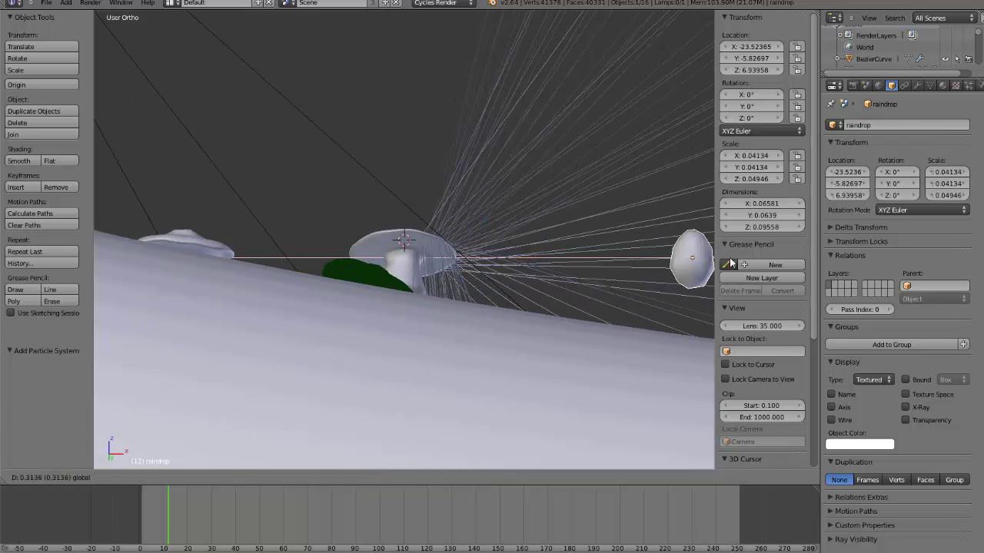
pyautogui.click(435, 259)
# Step: Set the mushroom's particle system to render the raindrop object and enable its Advanced settings
pyautogui.rightClick(435, 259)
pyautogui.hotkey('ctrl', 'Tab')
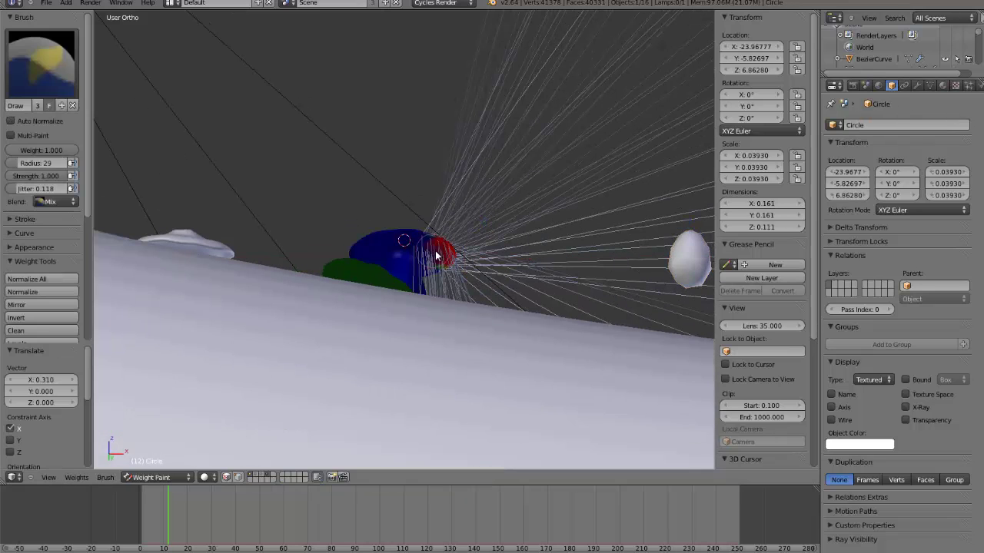
pyautogui.click(968, 86)
pyautogui.scroll(1, 949, 298)
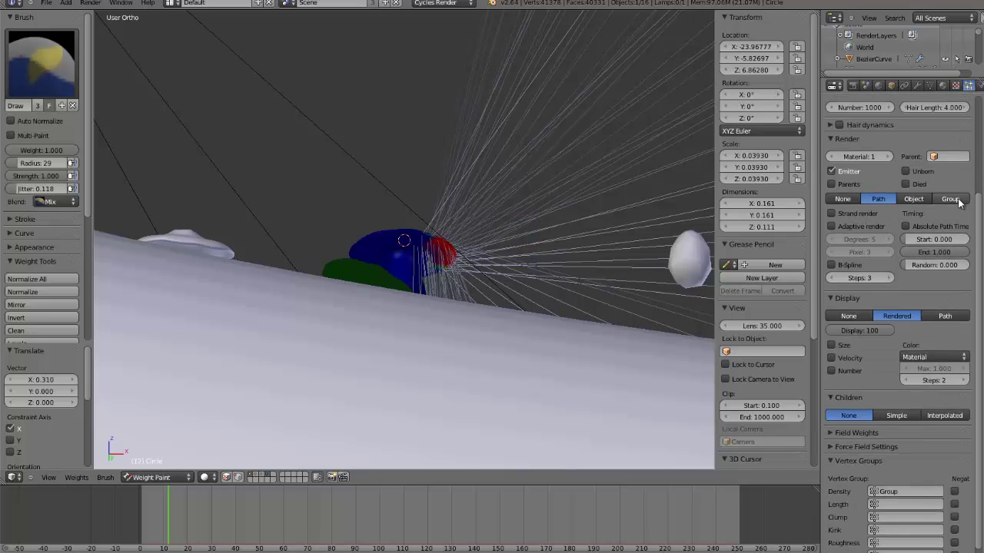
pyautogui.click(913, 199)
pyautogui.click(936, 212)
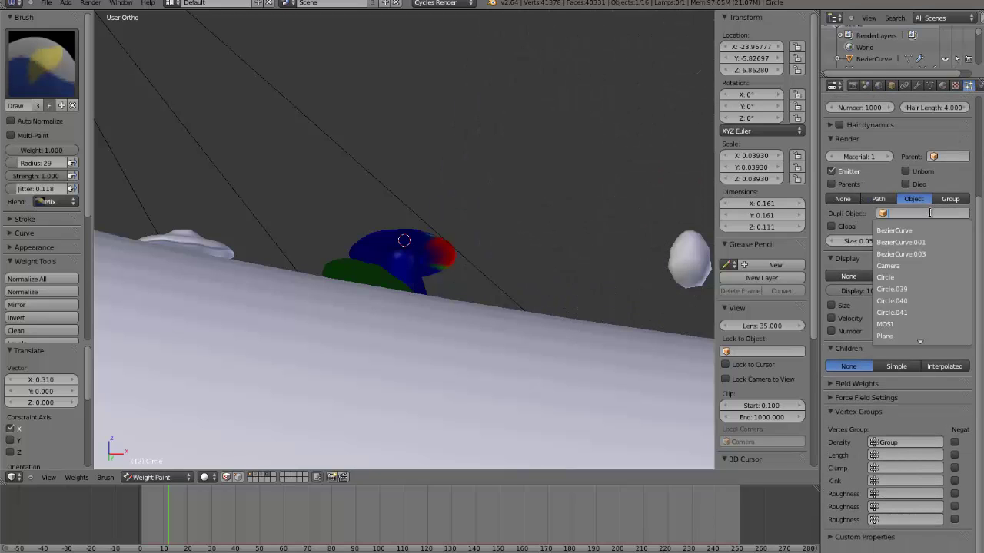
pyautogui.write('rain')
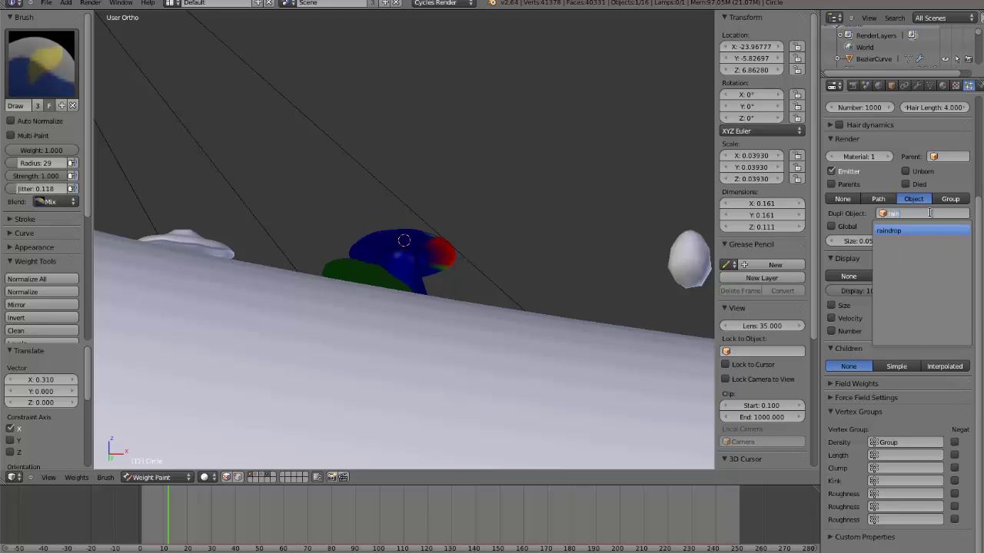
pyautogui.click(917, 231)
pyautogui.scroll(5, 650, 219)
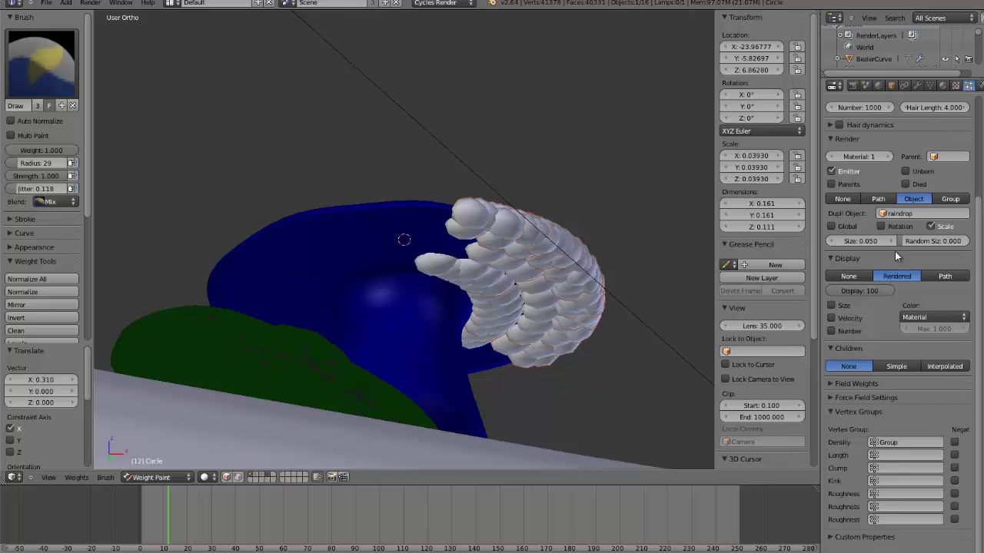
pyautogui.scroll(5, 894, 254)
pyautogui.click(878, 200)
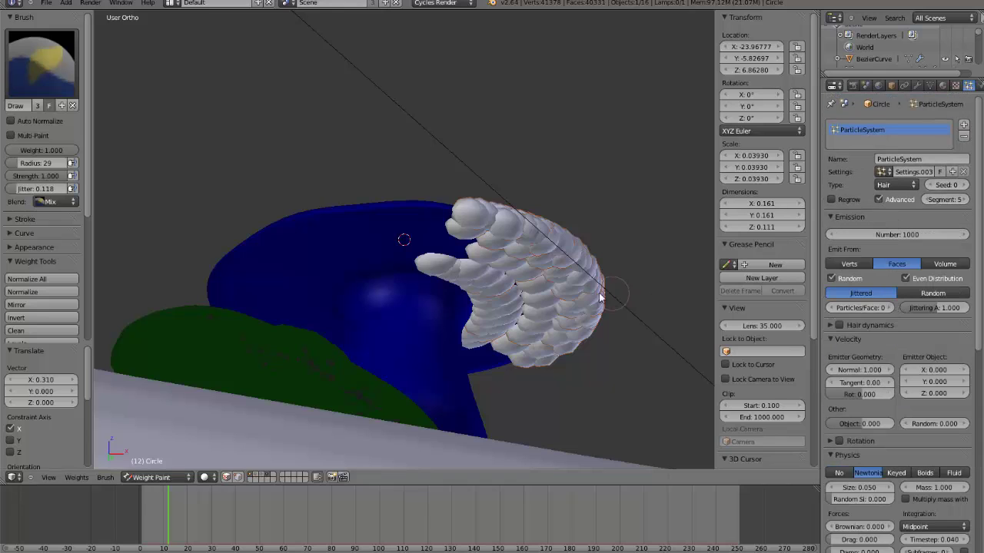
# Step: Switch the mushroom back to Object Mode and scale the raindrop object down to about 0.495 of its size
pyautogui.click(158, 477)
pyautogui.click(150, 466)
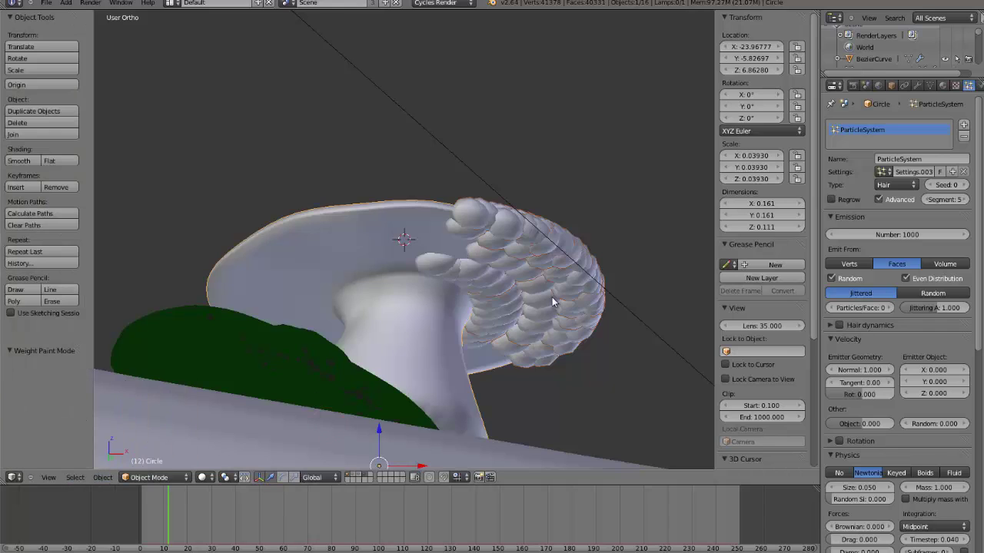
pyautogui.scroll(-3, 603, 239)
pyautogui.rightClick(677, 264)
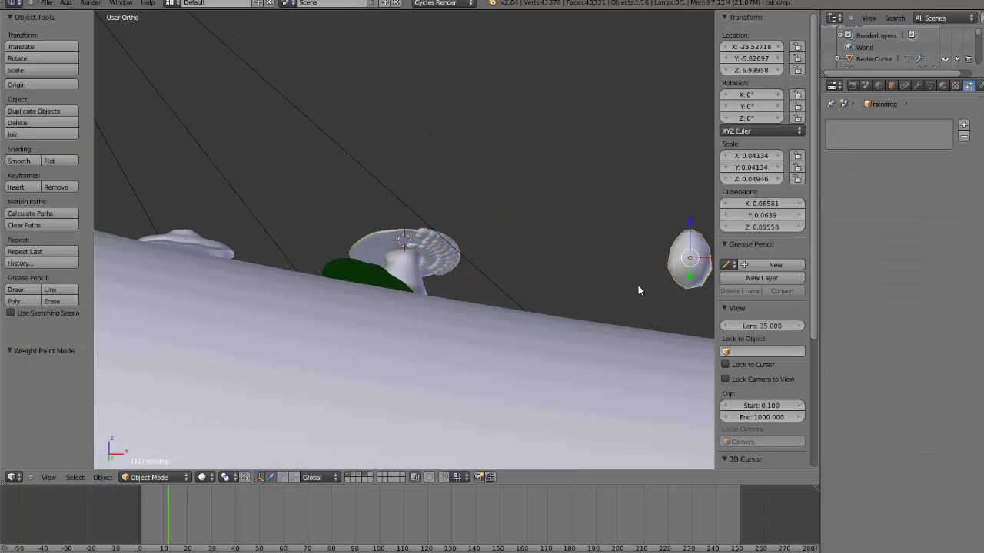
pyautogui.press('s')
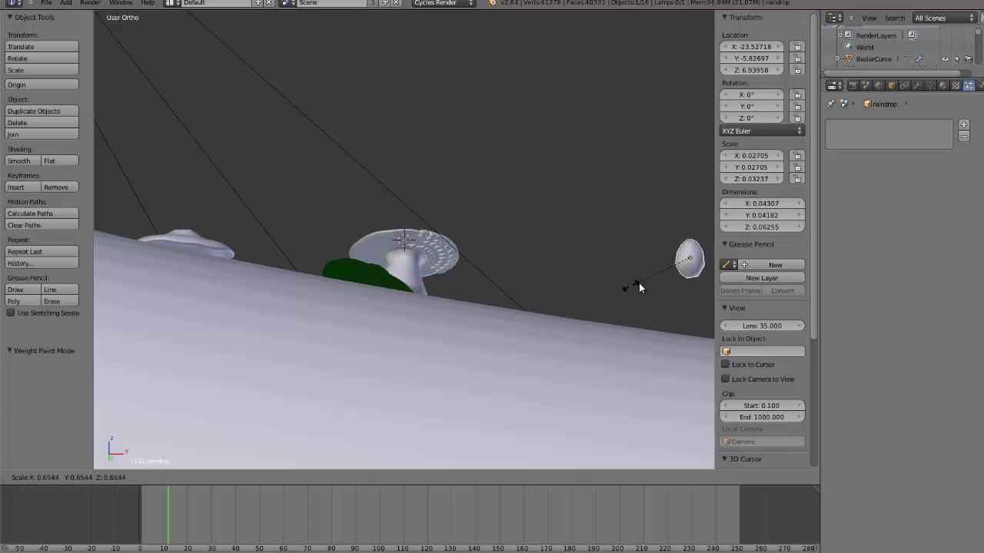
pyautogui.click(645, 278)
# Step: Set the mushroom's particle distribution to Random and the random particle size to 1.000
pyautogui.scroll(2, 644, 244)
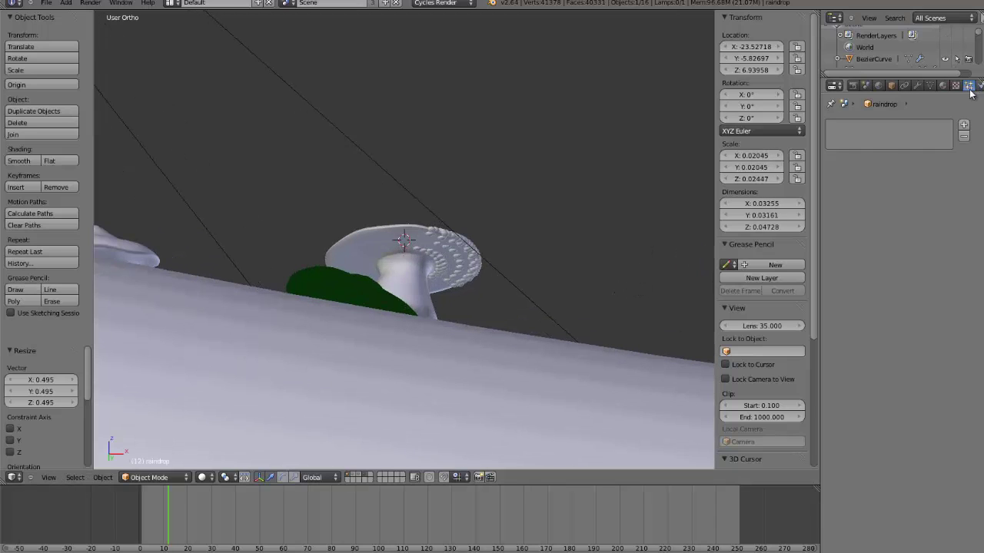
pyautogui.rightClick(407, 248)
pyautogui.scroll(1, 613, 257)
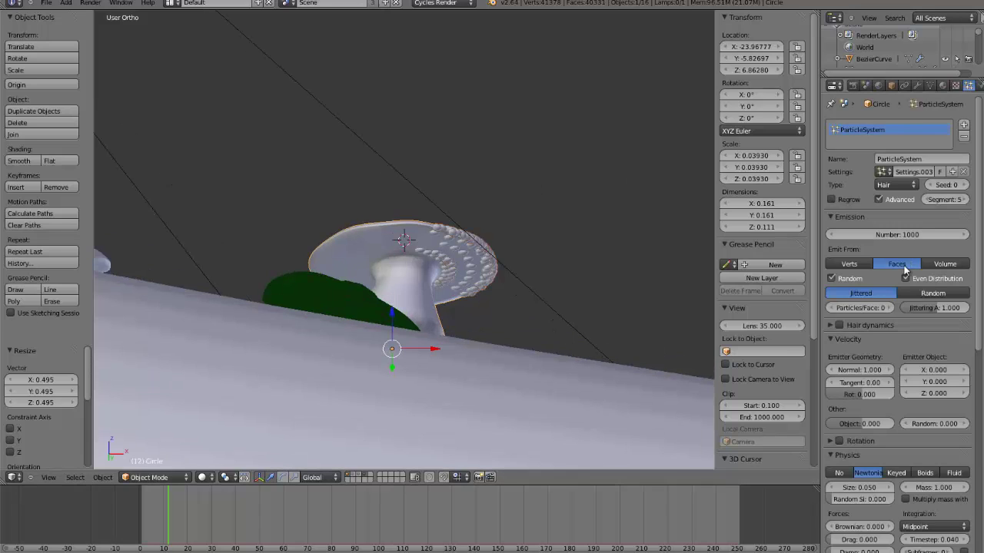
pyautogui.scroll(5, 459, 261)
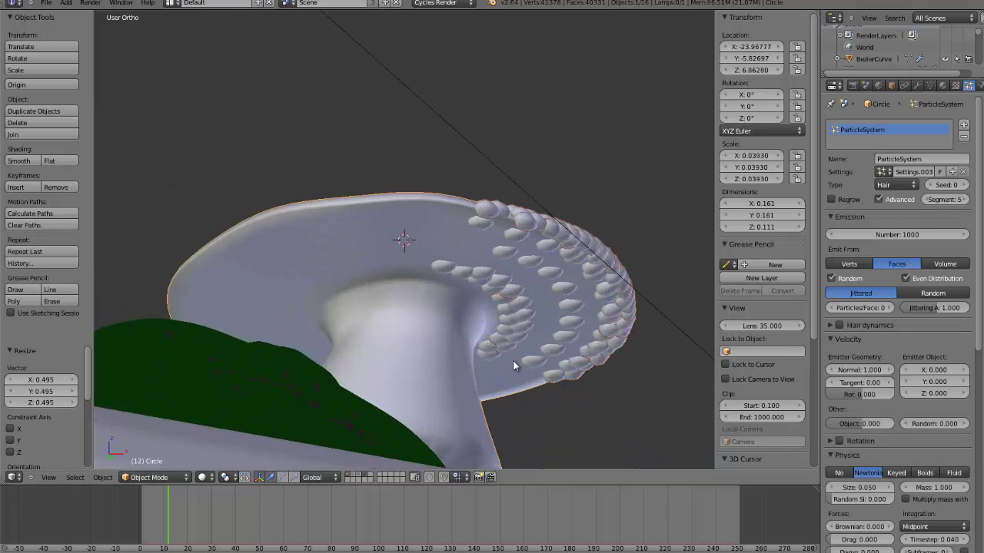
pyautogui.click(919, 294)
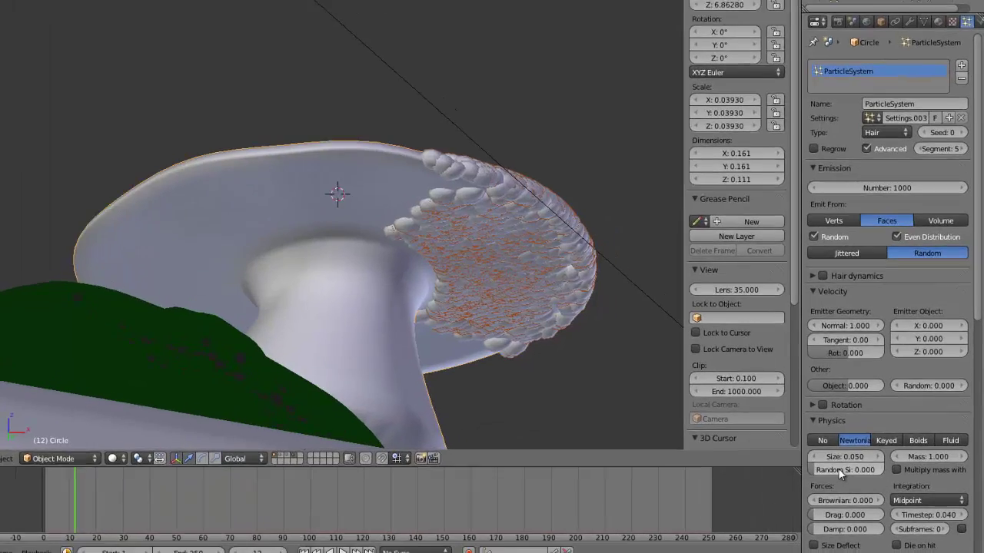
pyautogui.moveTo(838, 469); pyautogui.dragTo(948, 488)
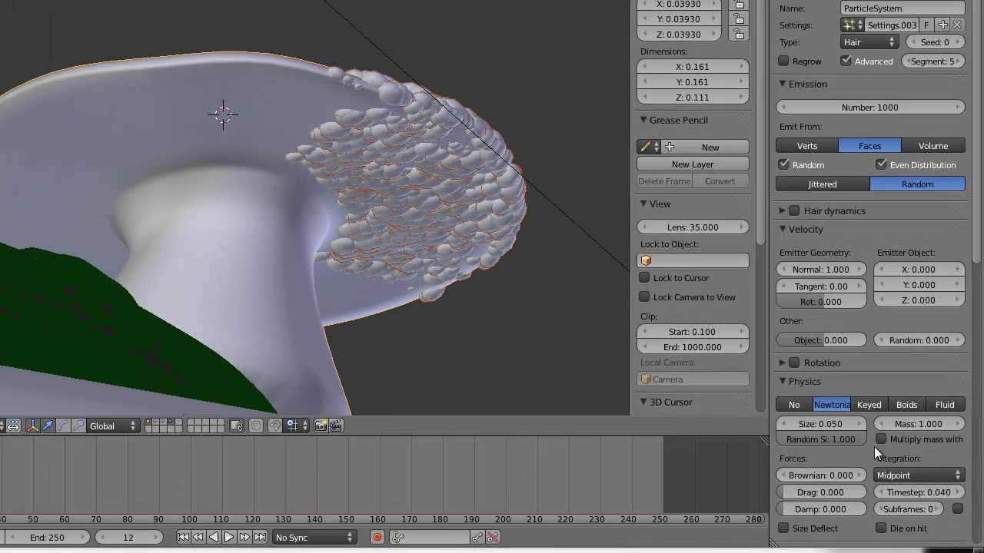
# Step: Set the mushroom particles' normal velocity to 0.5 and the particle number to 100
pyautogui.click(829, 269)
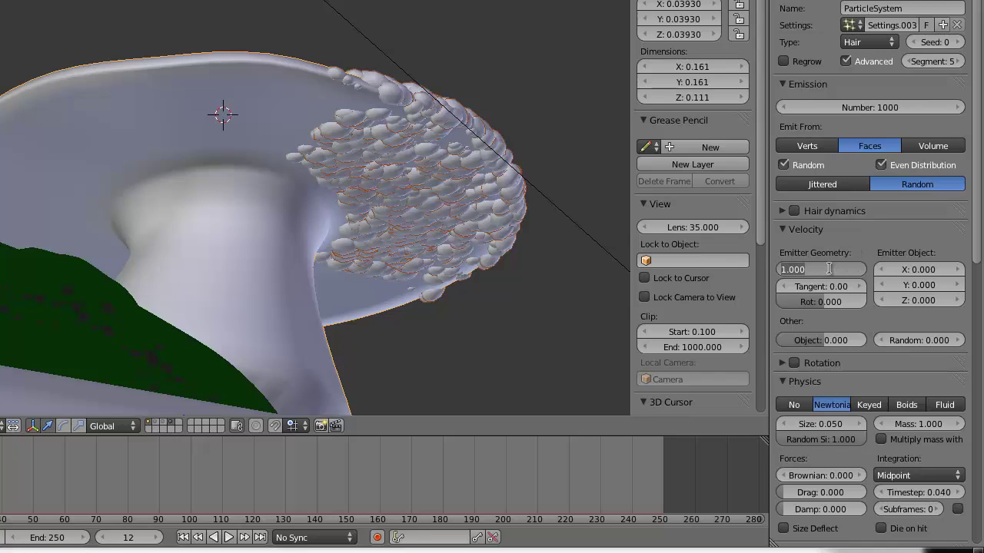
pyautogui.press('BackSpace')
pyautogui.write('.5')
pyautogui.press('Return')
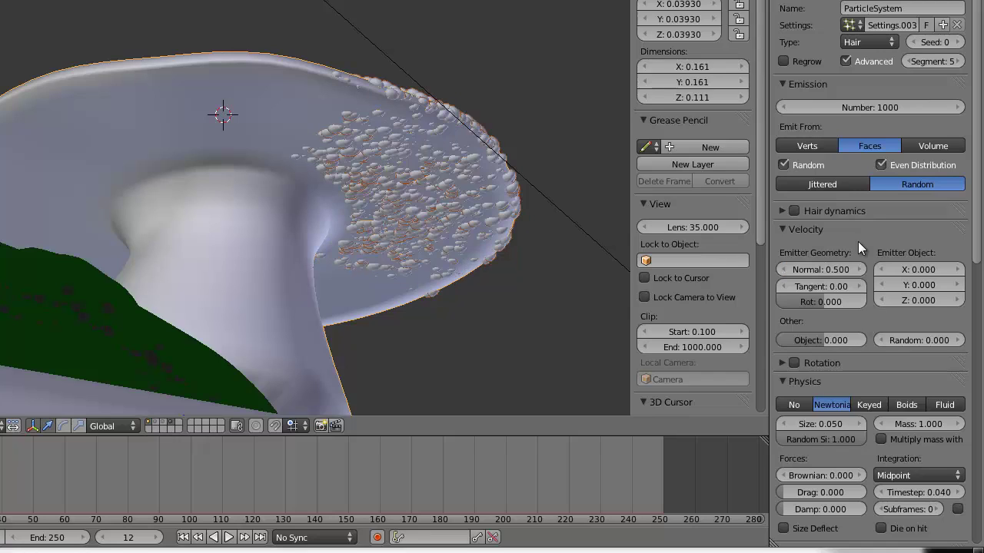
pyautogui.click(850, 110)
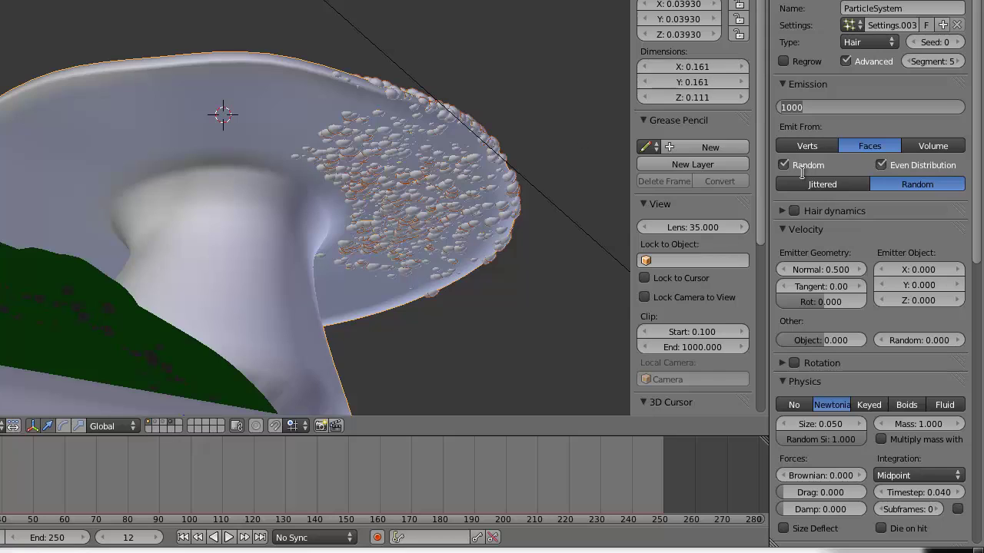
pyautogui.write('1')
pyautogui.press('Return')
pyautogui.moveTo(577, 154); pyautogui.dragTo(564, 178, button='middle')
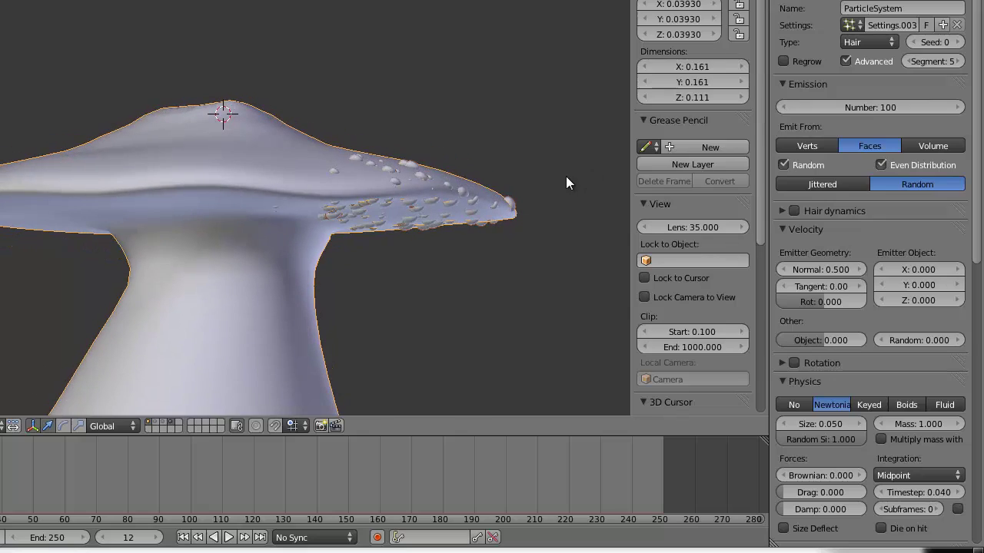
# Step: Move the raindrop object up and slightly along negative X in front view, and select its whole mesh in Edit Mode
pyautogui.scroll(-6, 566, 182)
pyautogui.moveTo(259, 259); pyautogui.dragTo(282, 159, button='middle')
pyautogui.press('KP_1')
pyautogui.scroll(-3, 293, 168)
pyautogui.scroll(-3, 458, 285)
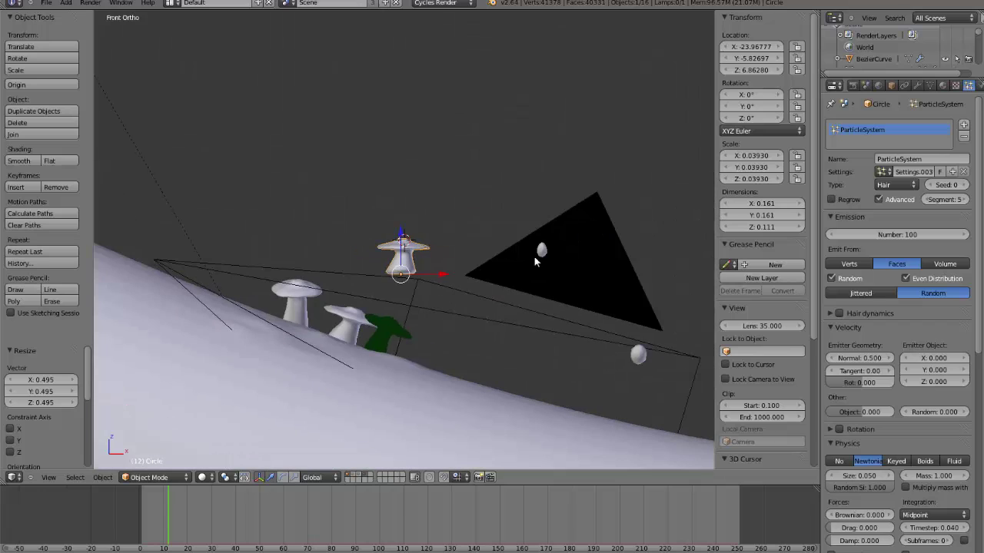
pyautogui.rightClick(545, 248)
pyautogui.press('KP_Decimal')
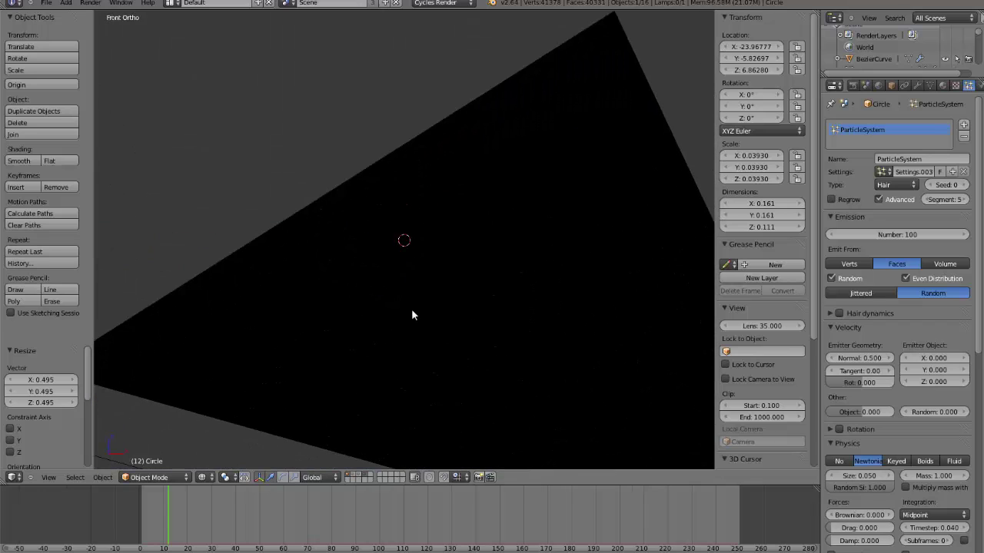
pyautogui.moveTo(399, 285); pyautogui.dragTo(335, 180, button='right')
pyautogui.press('Tab')
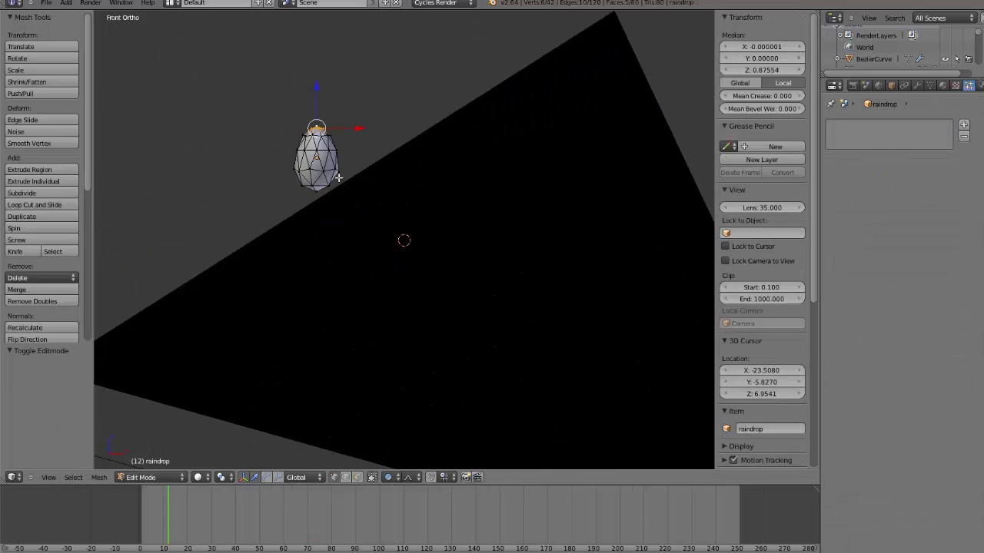
pyautogui.hotkey('ctrl', 'l')
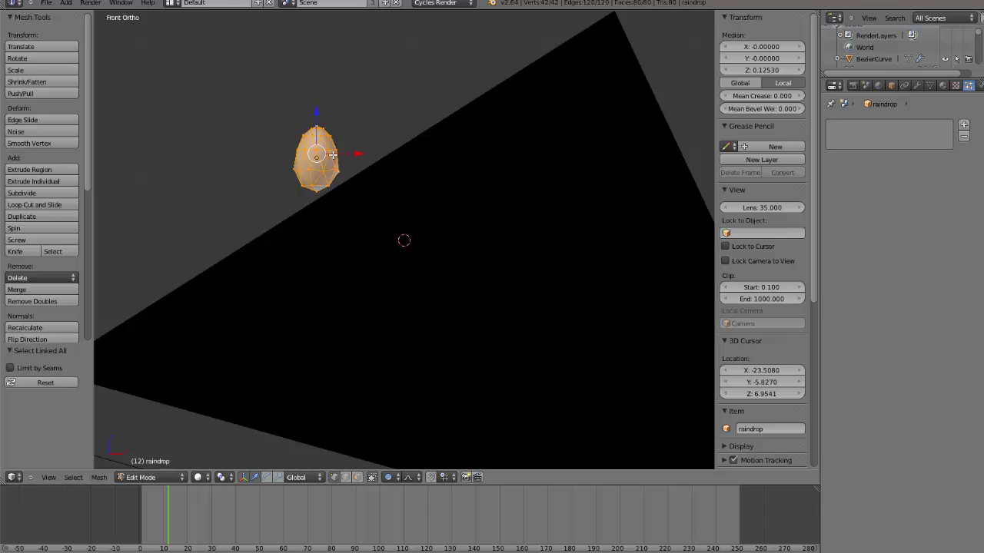
# Step: Turn off proportional editing and shift the raindrop's mesh down so that its origin lies near the drop's upper tip
pyautogui.press('g')
pyautogui.press('Escape')
pyautogui.press('o')
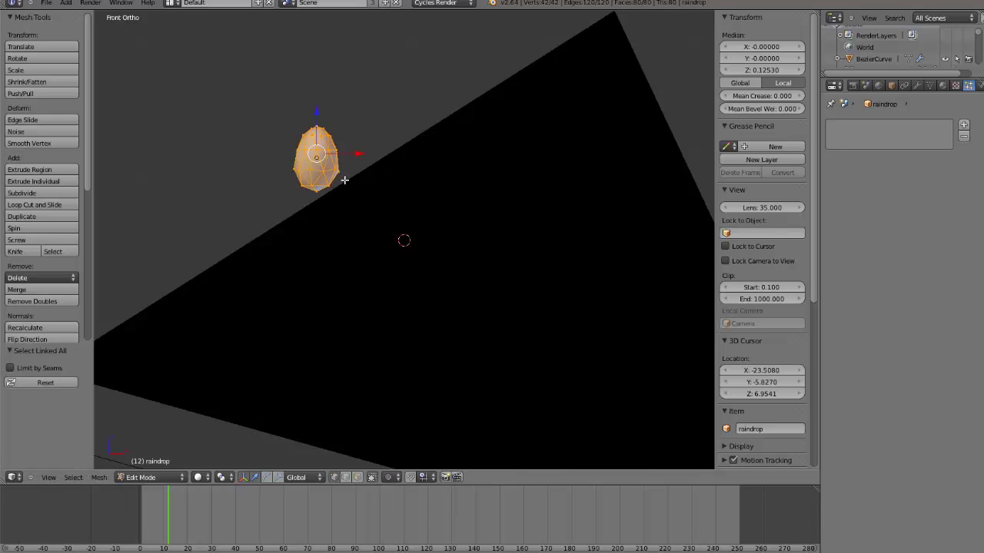
pyautogui.press('g')
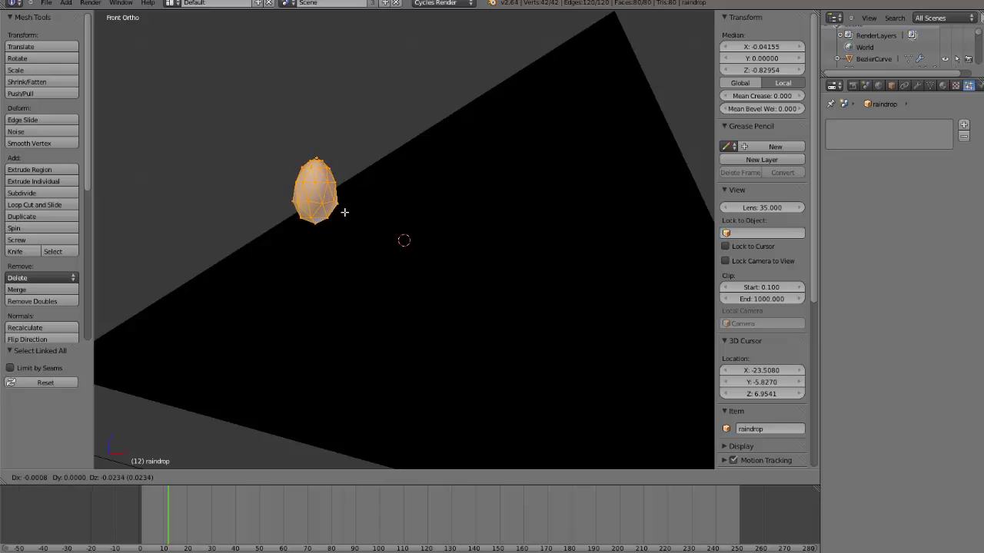
pyautogui.click(345, 212)
pyautogui.press('g')
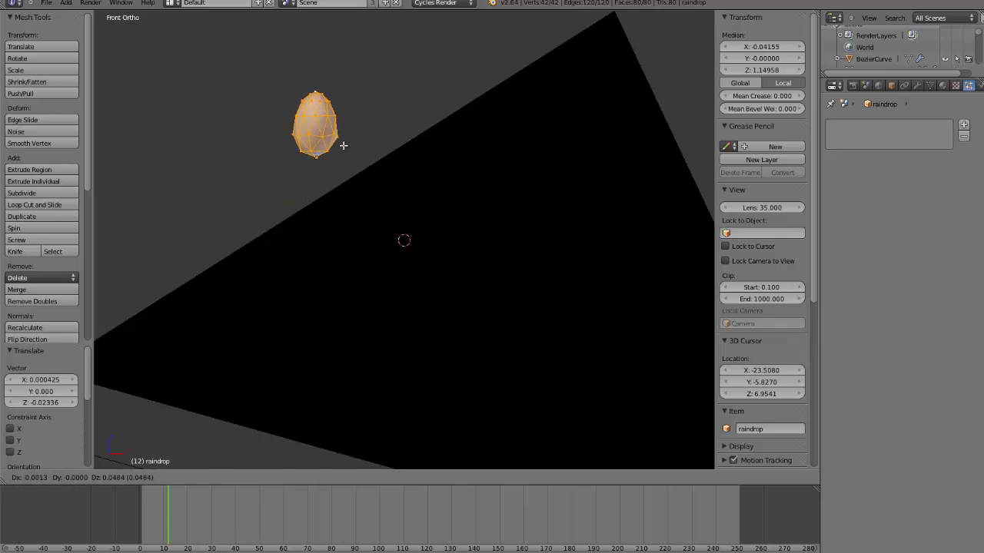
pyautogui.click(343, 145)
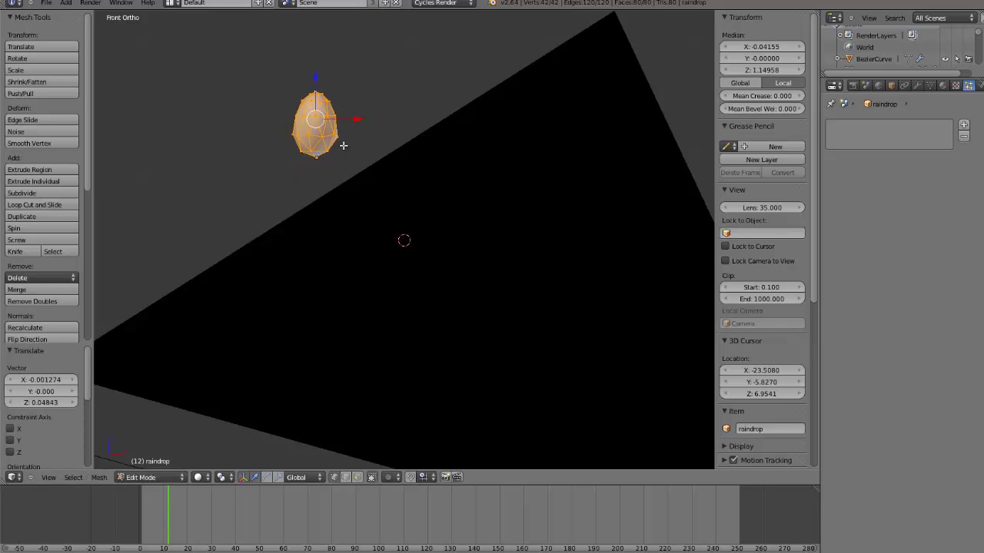
pyautogui.press('g')
pyautogui.click(345, 213)
pyautogui.press('Tab')
pyautogui.scroll(-4, 267, 229)
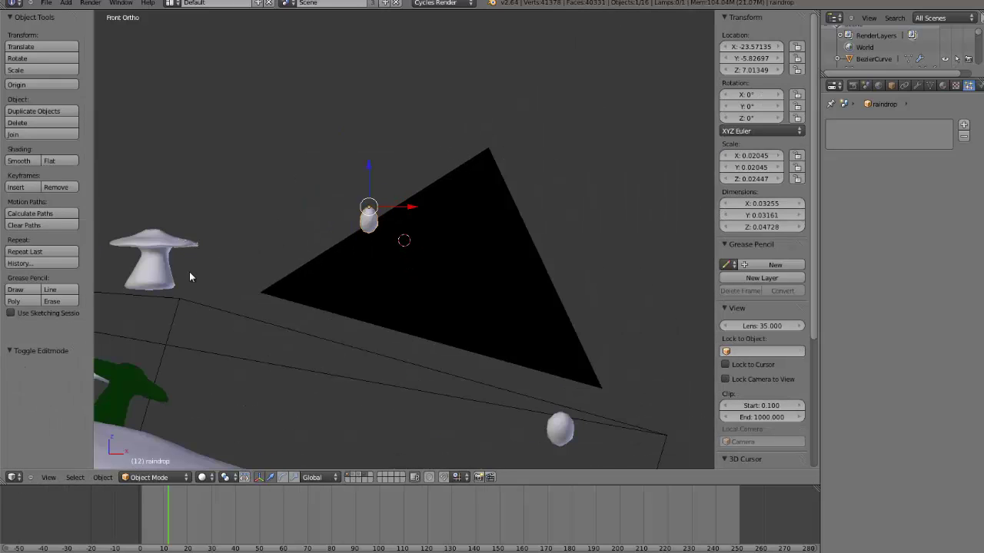
# Step: Set the mushroom's particle number to 90
pyautogui.rightClick(195, 250)
pyautogui.press('KP_Decimal')
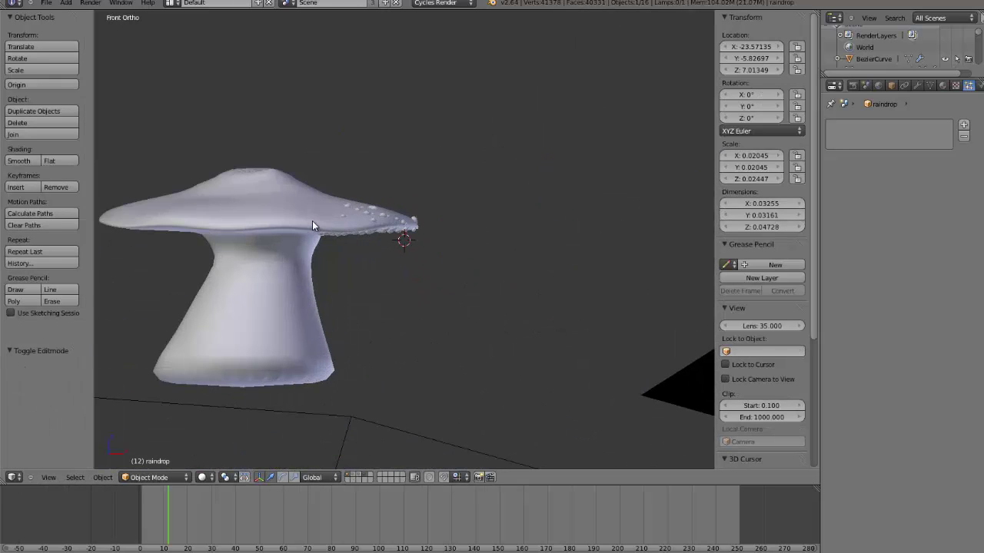
pyautogui.press('Tab')
pyautogui.press('Tab')
pyautogui.scroll(5, 392, 246)
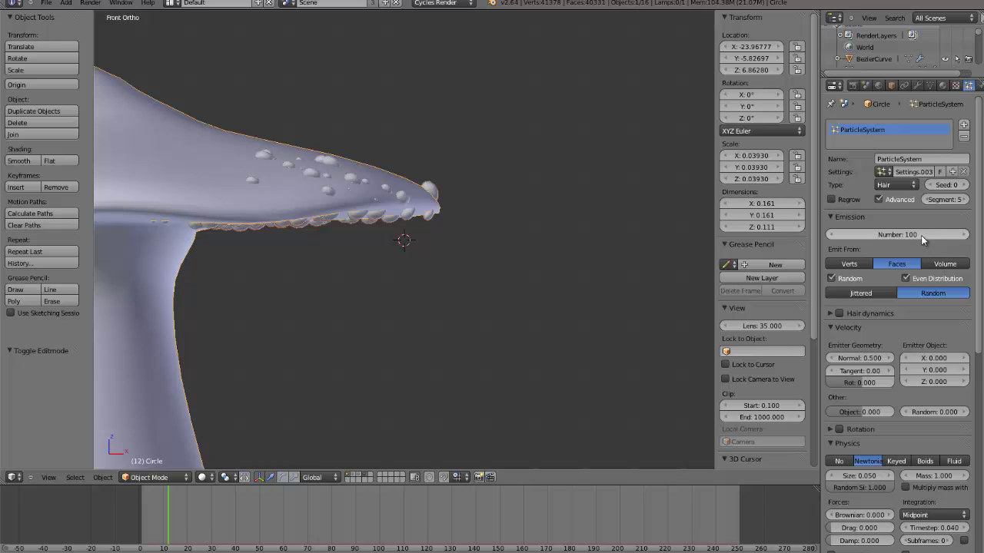
pyautogui.click(920, 235)
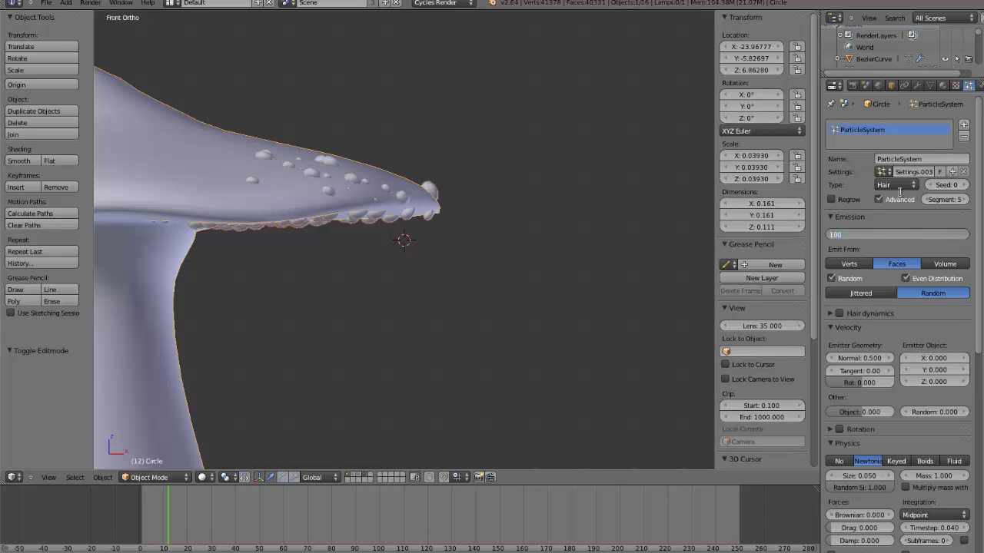
pyautogui.press('Return')
pyautogui.click(919, 236)
pyautogui.write('90')
pyautogui.press('Return')
pyautogui.moveTo(408, 277); pyautogui.dragTo(437, 245, button='middle')
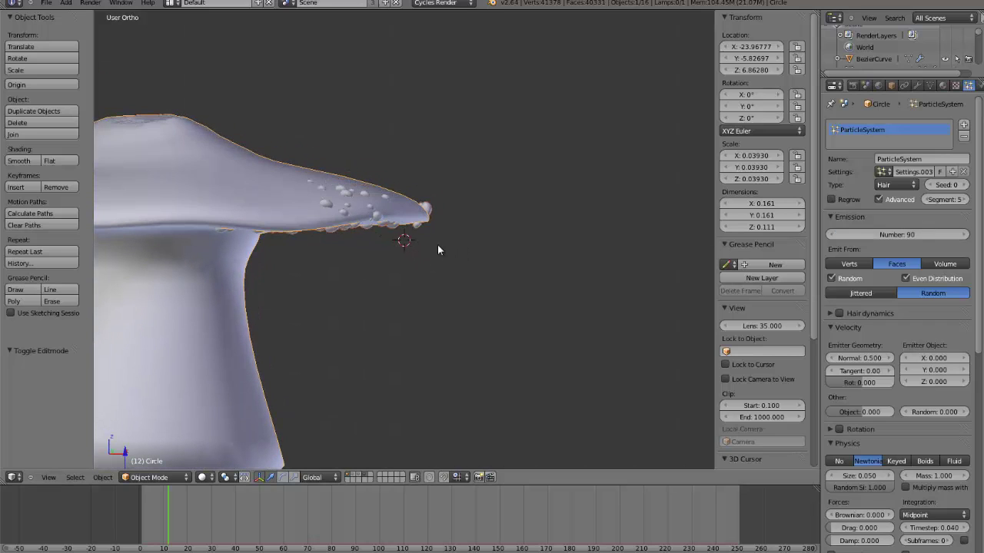
# Step: Shift the raindrop's mesh slightly relative to its origin in Edit Mode, and view the scene through the camera from Object Mode
pyautogui.scroll(-7, 471, 238)
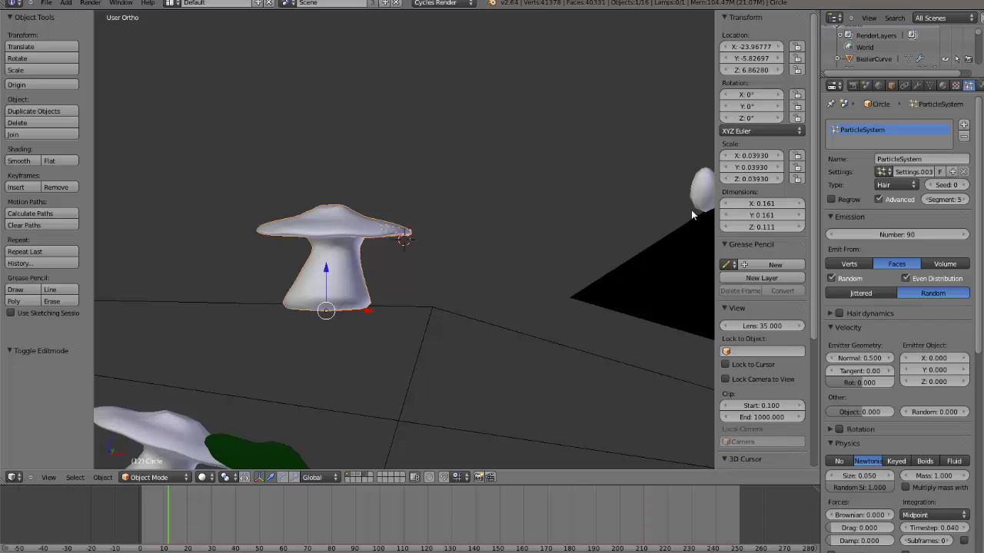
pyautogui.rightClick(691, 209)
pyautogui.press('Tab')
pyautogui.press('f')
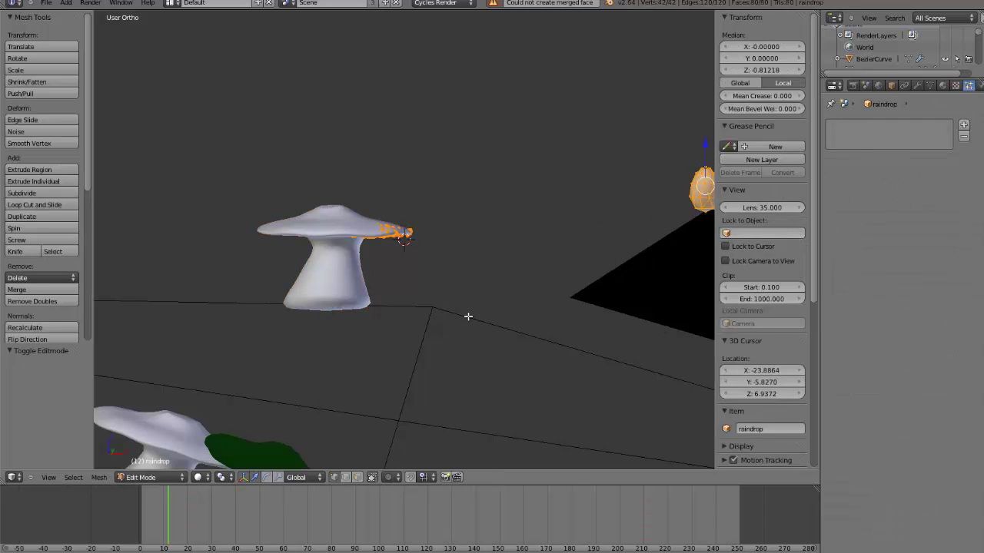
pyautogui.press('g')
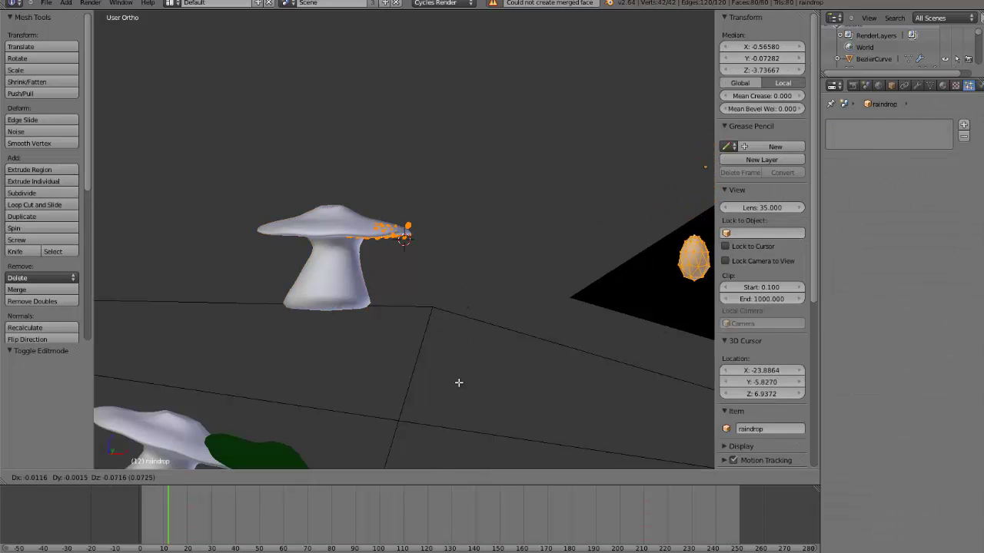
pyautogui.click(463, 318)
pyautogui.press('Tab')
pyautogui.scroll(4, 405, 324)
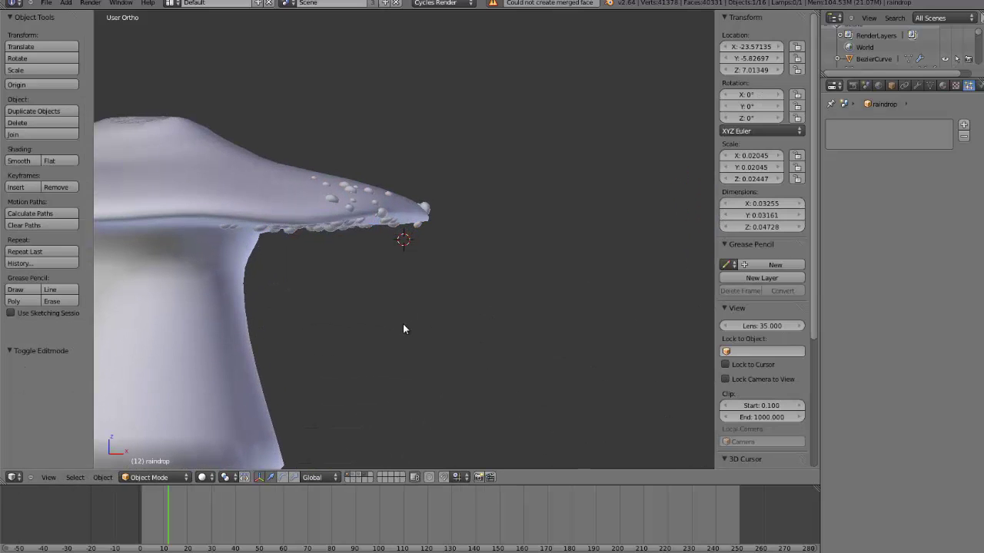
pyautogui.scroll(-3, 404, 331)
pyautogui.moveTo(374, 328); pyautogui.dragTo(371, 262, button='middle')
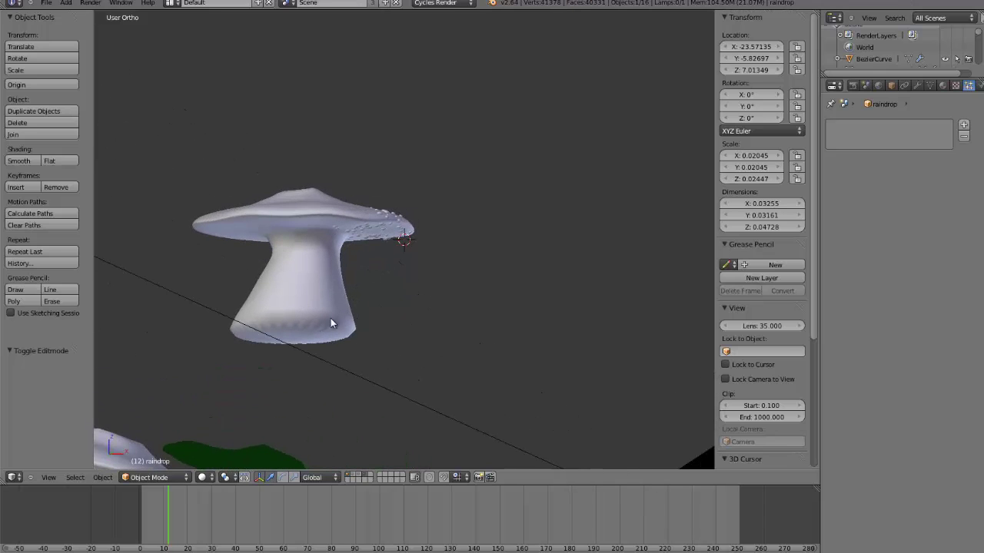
pyautogui.press('KP_0')
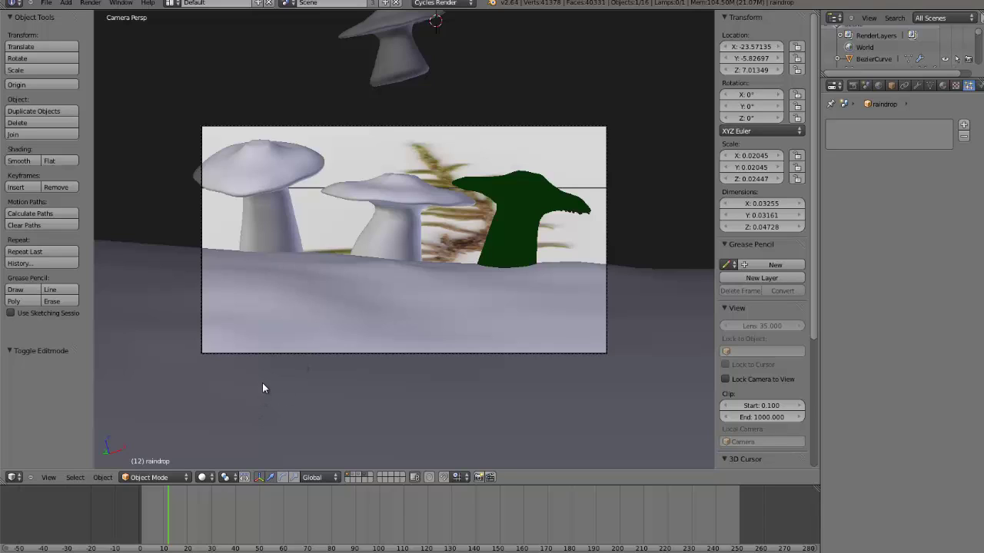
pyautogui.click(346, 552)
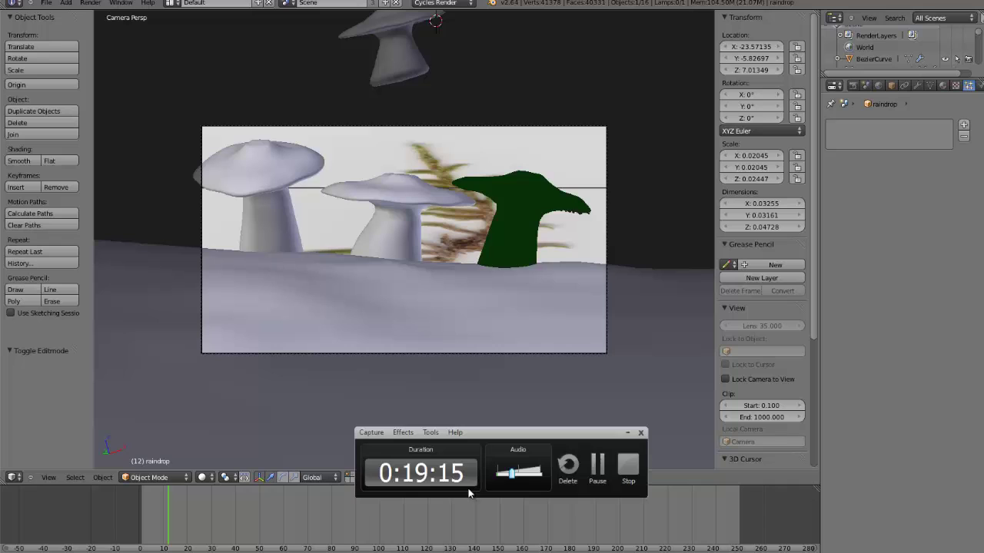
pyautogui.click(597, 465)
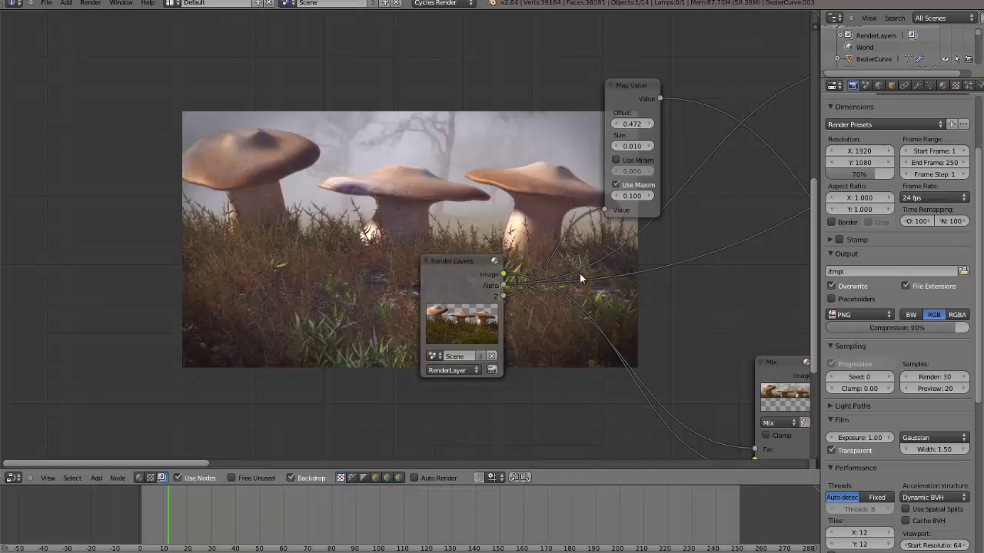
# Step: Examine the compositing node tree from Render Layers to the output, including the Map Value node and the Invert, Blur and Multiply chain
pyautogui.moveTo(527, 208); pyautogui.dragTo(639, 254, button='middle')
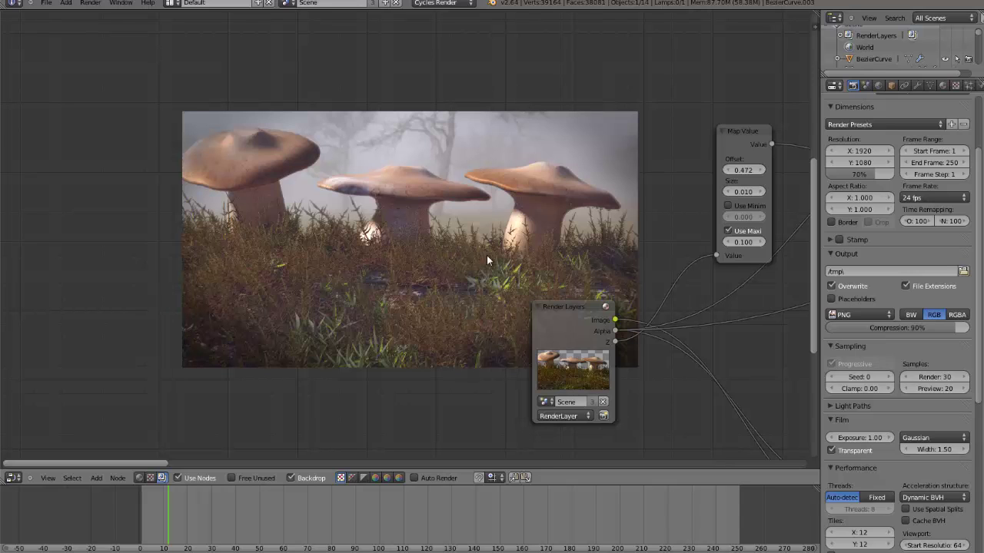
pyautogui.moveTo(568, 236); pyautogui.dragTo(223, 178, button='middle')
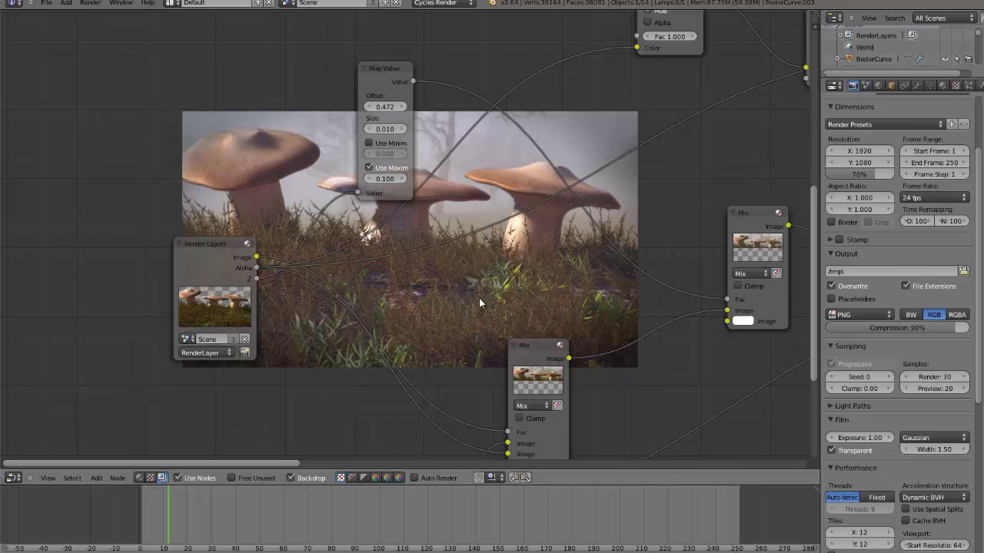
pyautogui.moveTo(455, 287); pyautogui.dragTo(433, 289, button='middle')
pyautogui.scroll(-3, 508, 261)
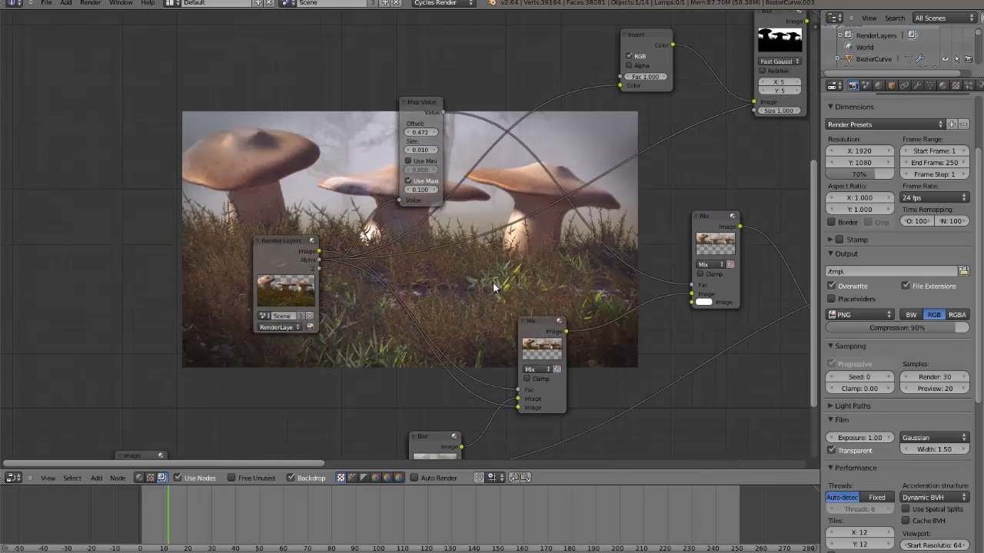
pyautogui.scroll(-8, 534, 217)
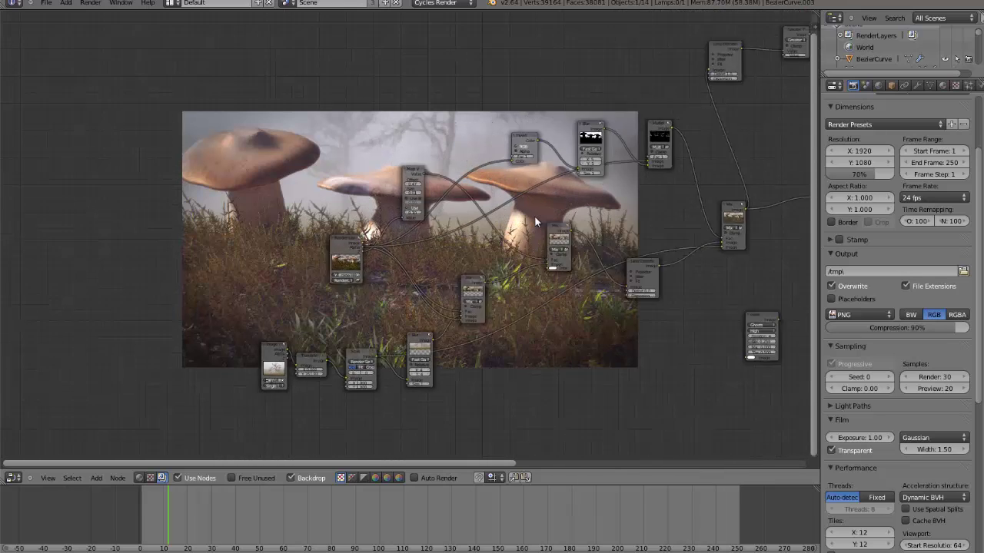
pyautogui.moveTo(595, 206); pyautogui.dragTo(583, 271, button='middle')
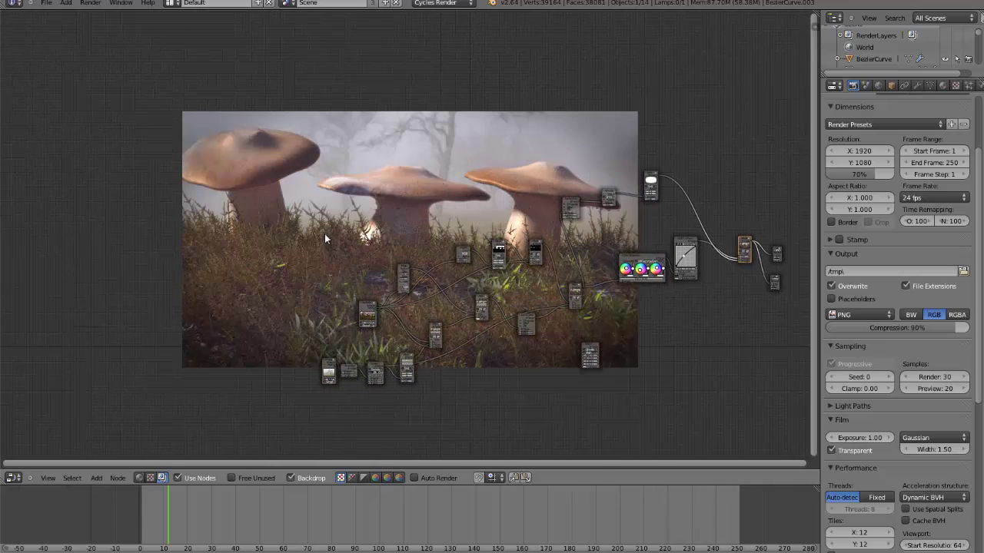
pyautogui.scroll(3, 323, 238)
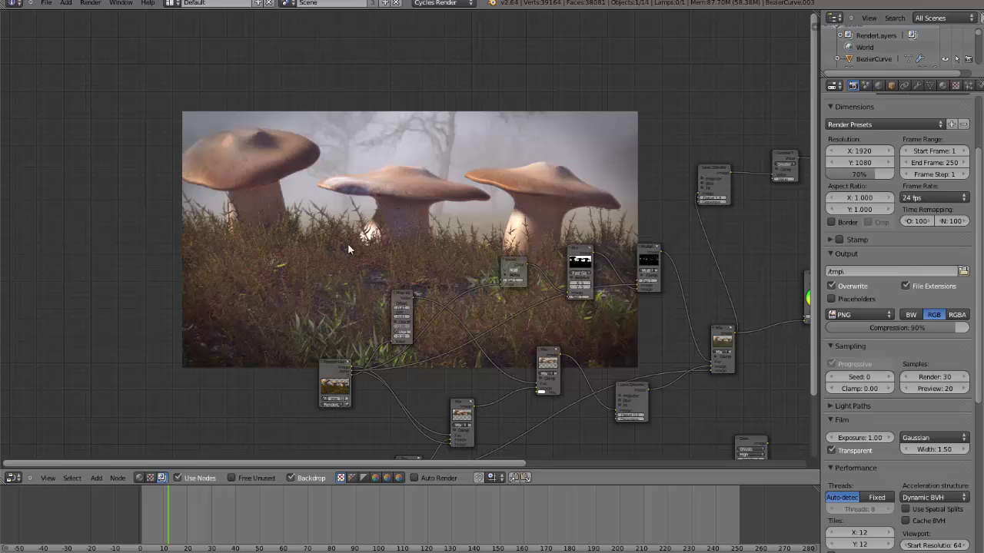
pyautogui.scroll(2, 698, 267)
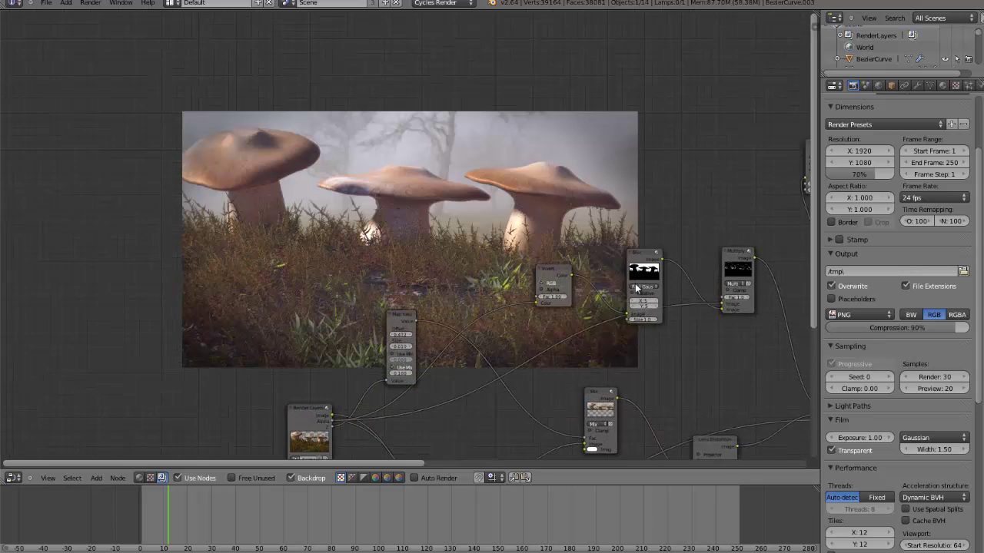
pyautogui.moveTo(709, 281); pyautogui.dragTo(555, 223, button='middle')
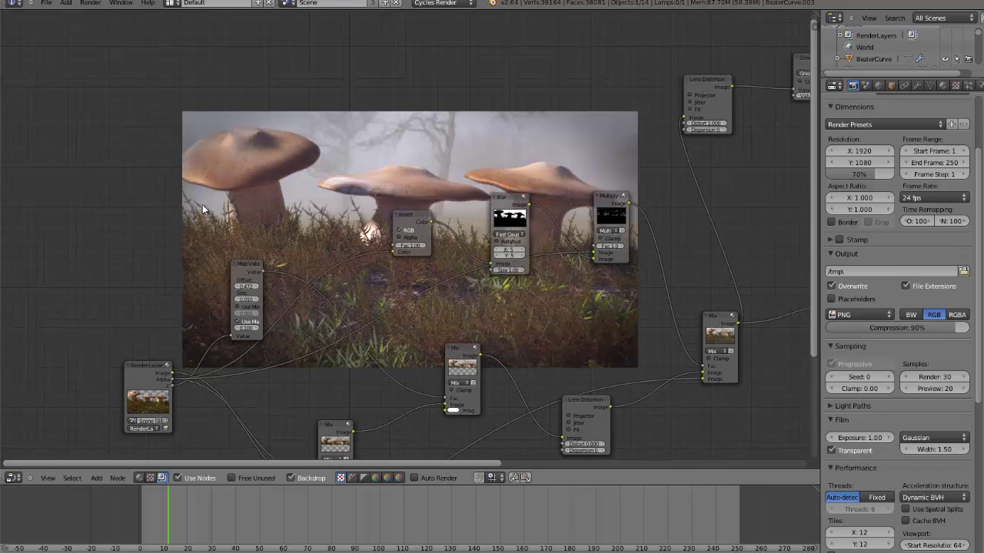
# Step: Shrink and enlarge the node editor's backdrop to inspect the composited mushroom image, and bring it back to a moderate size
pyautogui.press('v')
pyautogui.press('v')
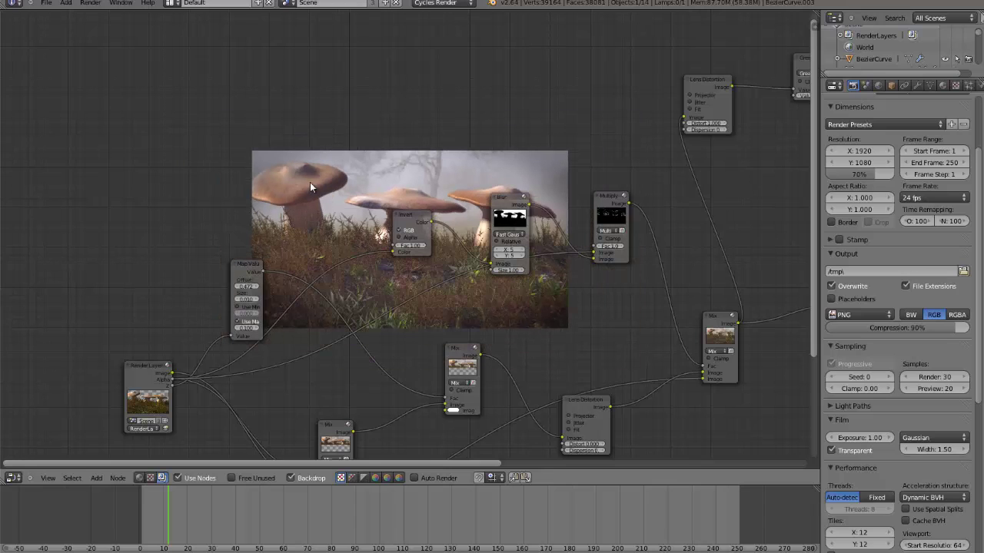
pyautogui.hotkey('alt', 'v')
pyautogui.hotkey('alt', 'v')
pyautogui.hotkey('alt', 'v')
pyautogui.hotkey('alt', 'v')
pyautogui.hotkey('alt', 'v')
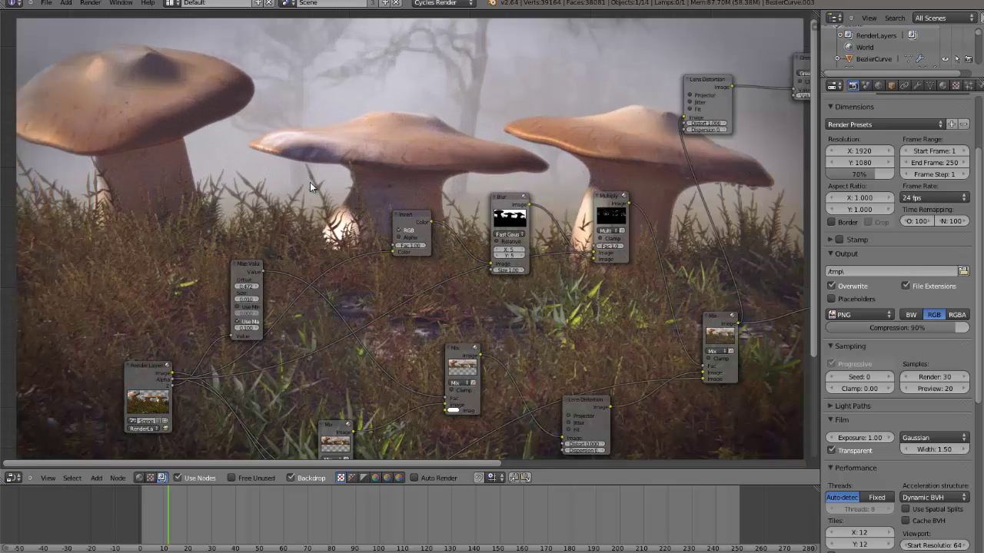
pyautogui.press('v')
pyautogui.press('v')
pyautogui.press('v')
pyautogui.press('v')
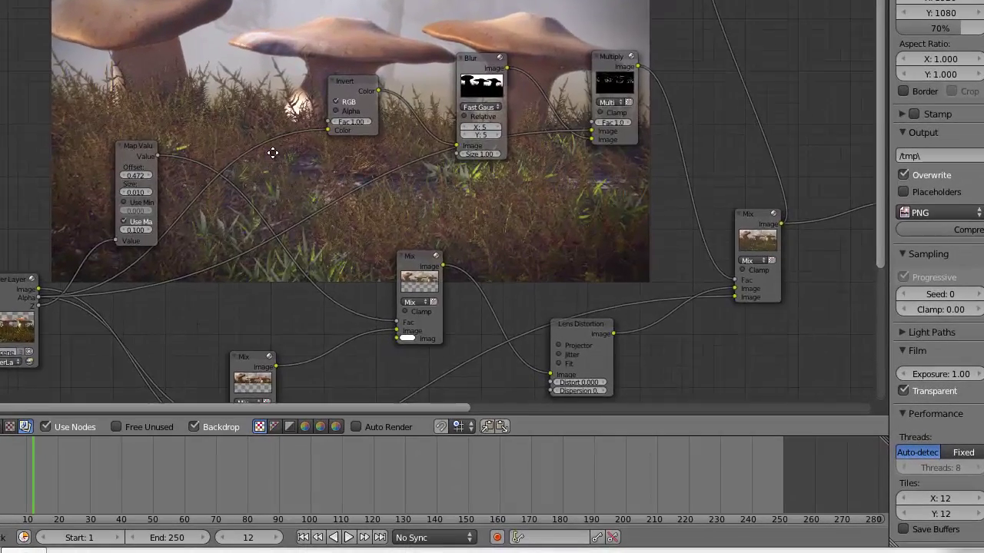
# Step: Move the Map Value node slightly up toward the Invert node, and compare its maximum at 0 and back at 0.100
pyautogui.moveTo(272, 154); pyautogui.dragTo(184, 79, button='middle')
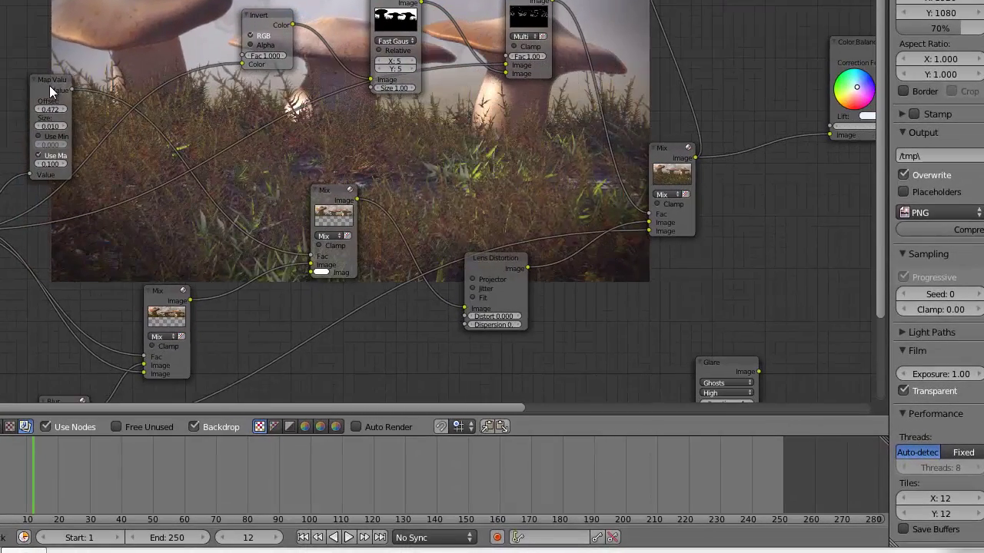
pyautogui.moveTo(49, 85); pyautogui.dragTo(77, 76)
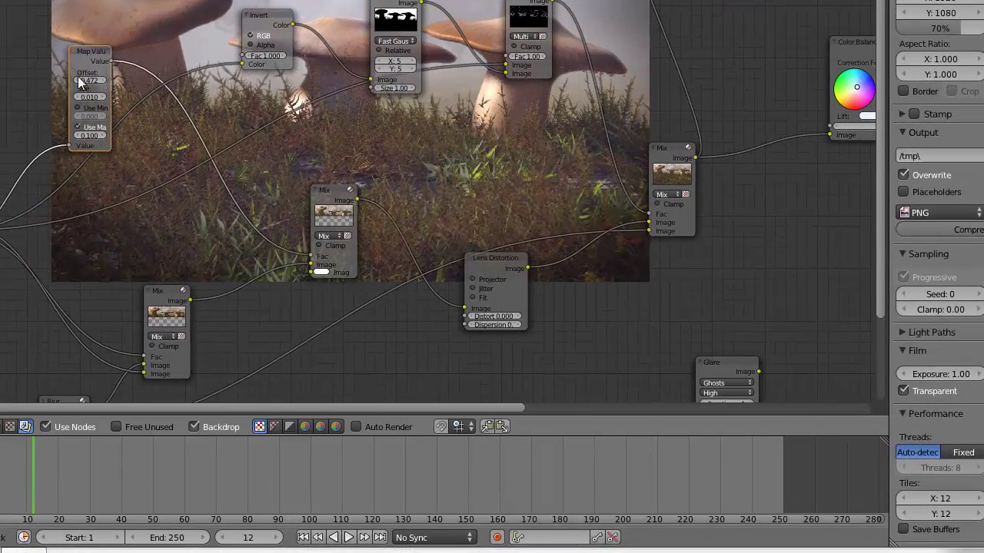
pyautogui.click(77, 136)
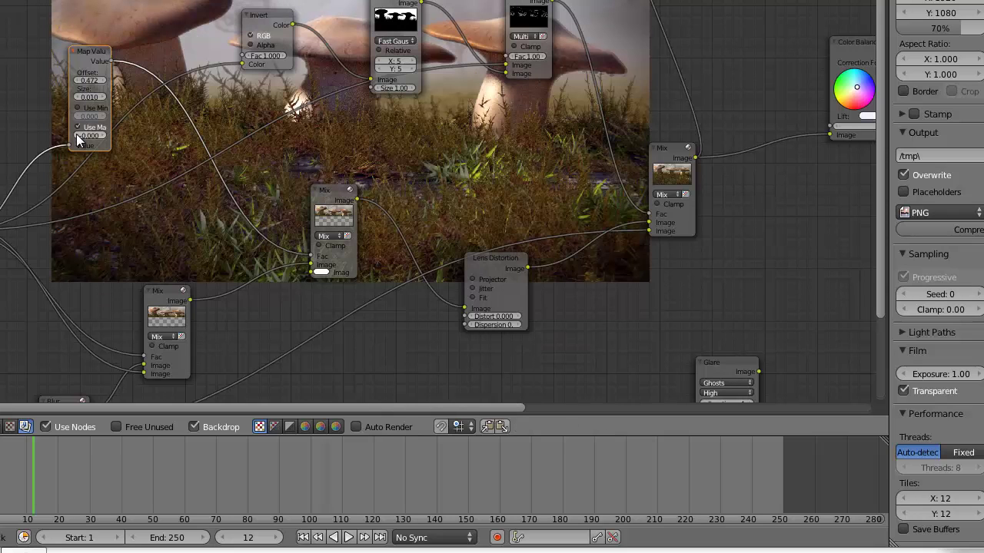
pyautogui.click(104, 136)
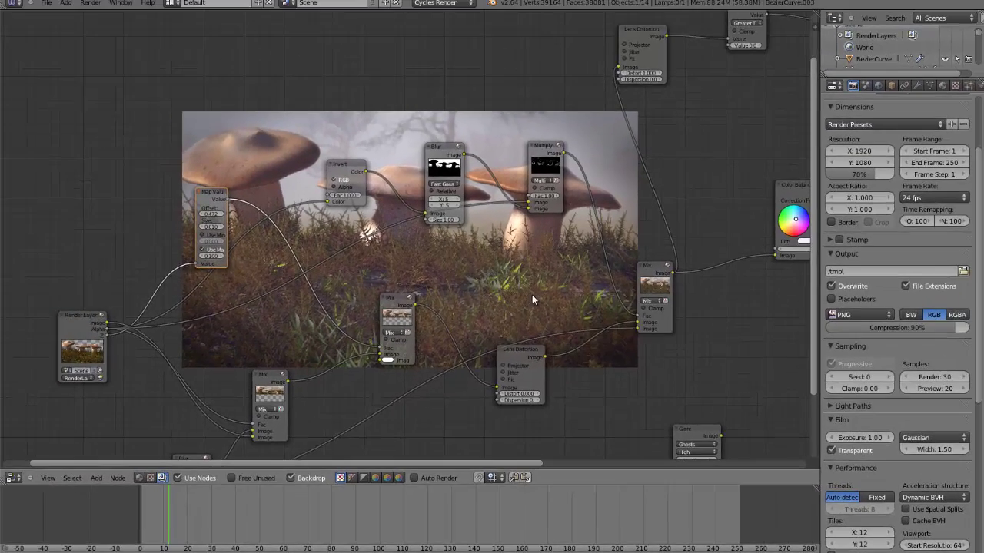
# Step: Spread out the background image nodes by moving the Image node away from Translate and the Blur node slightly away from Scale
pyautogui.moveTo(532, 294); pyautogui.dragTo(506, 254, button='middle')
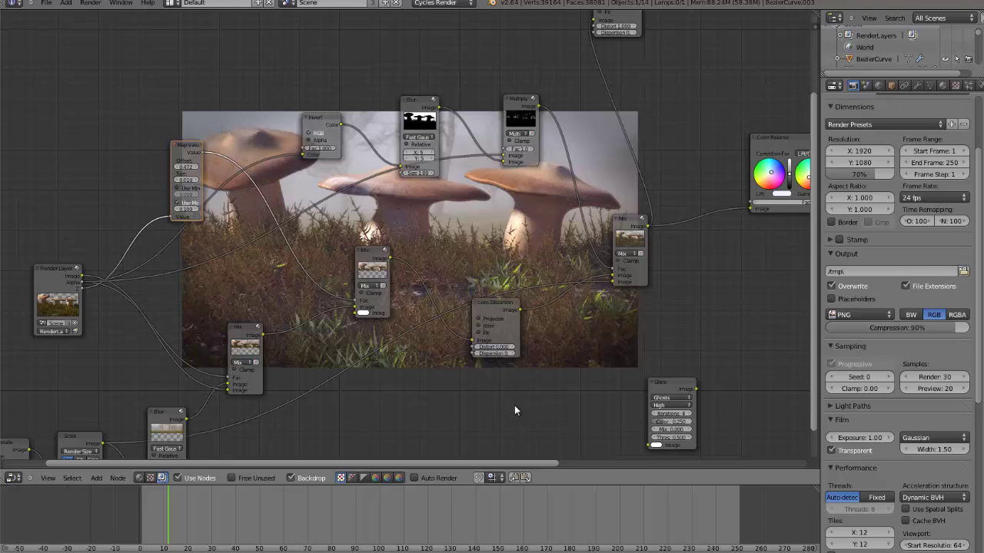
pyautogui.moveTo(454, 390); pyautogui.dragTo(426, 263, button='middle')
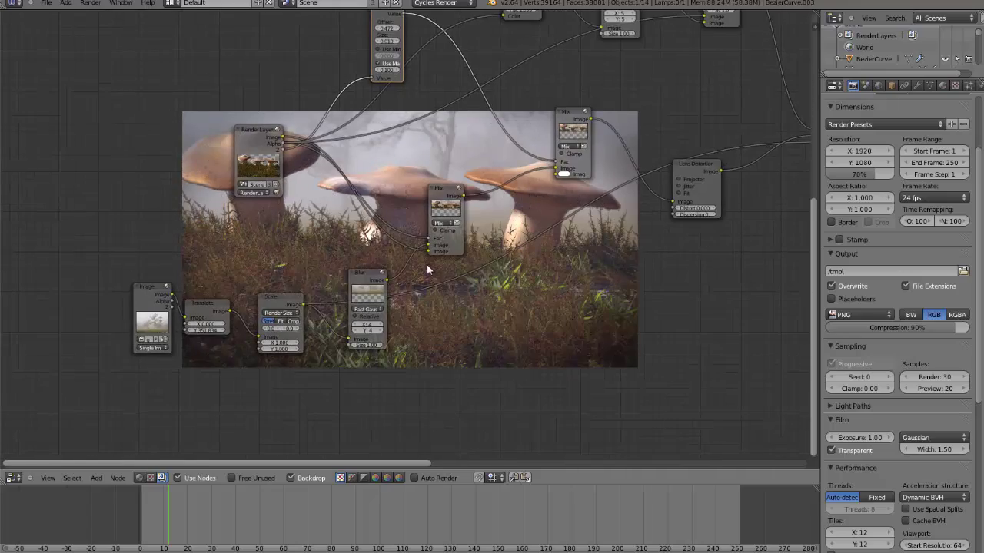
pyautogui.moveTo(332, 244); pyautogui.dragTo(607, 204, button='middle')
pyautogui.scroll(3, 604, 197)
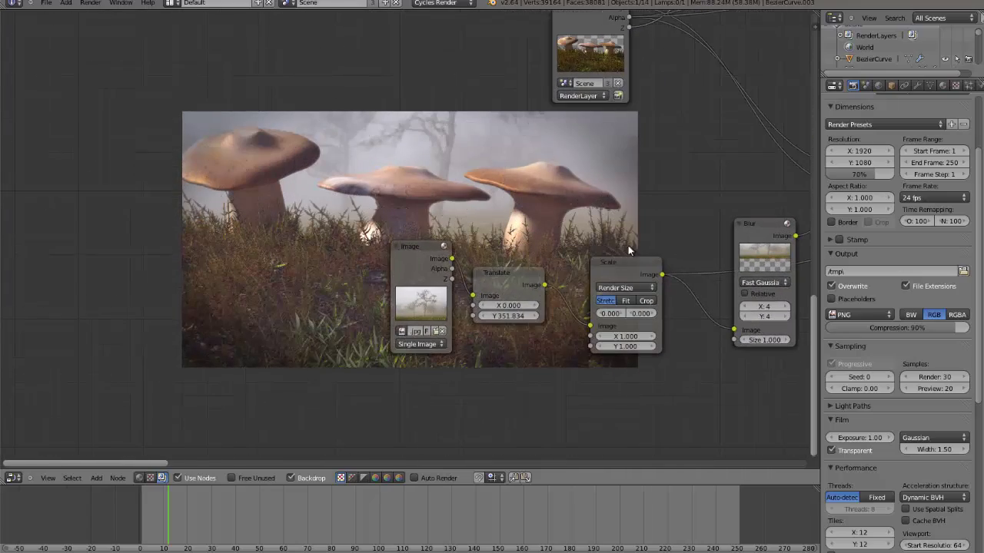
pyautogui.moveTo(413, 252); pyautogui.dragTo(322, 248)
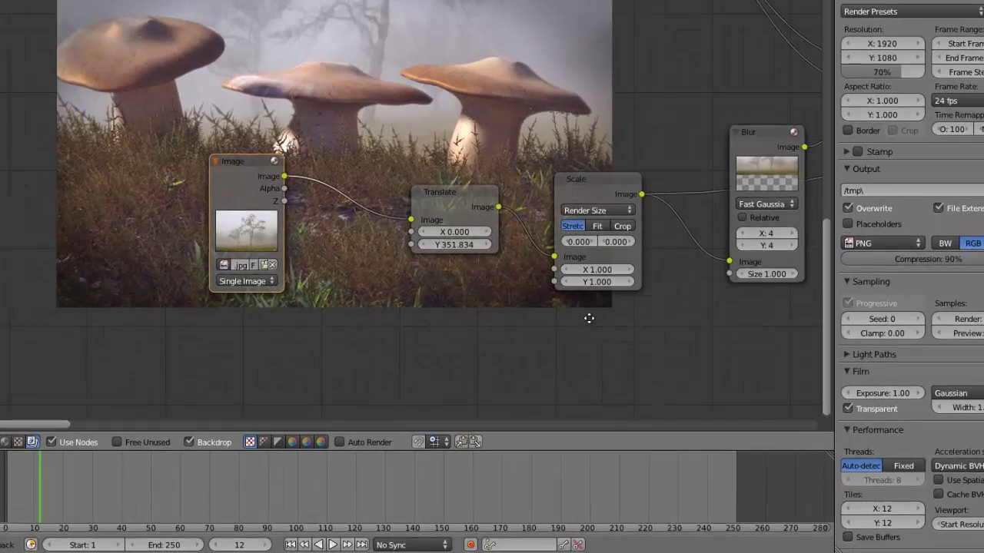
pyautogui.moveTo(627, 352); pyautogui.dragTo(504, 351, button='middle')
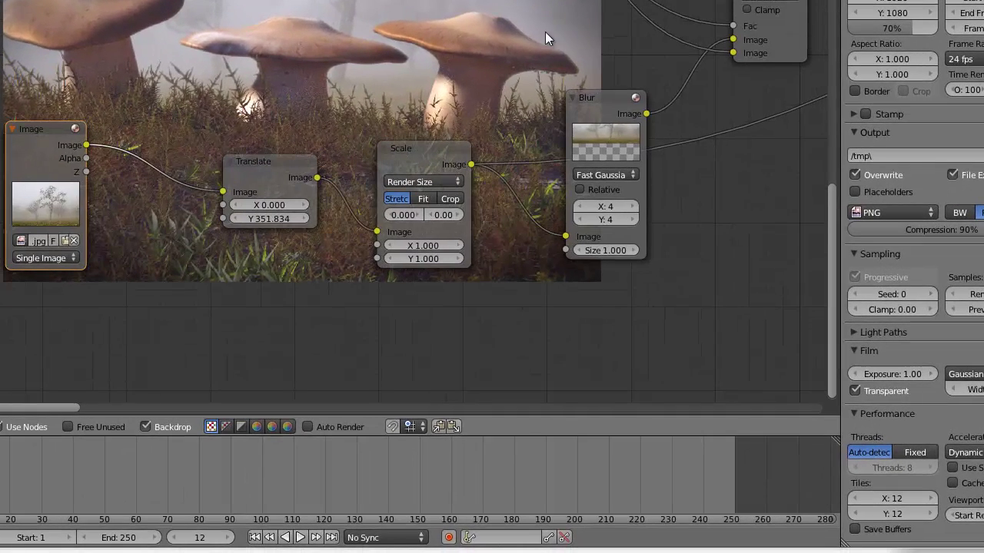
pyautogui.moveTo(592, 160); pyautogui.dragTo(415, 249, button='middle')
pyautogui.moveTo(381, 211)
pyautogui.mouseDown()
pyautogui.moveTo(393, 236)
pyautogui.moveTo(388, 209)
pyautogui.mouseUp()
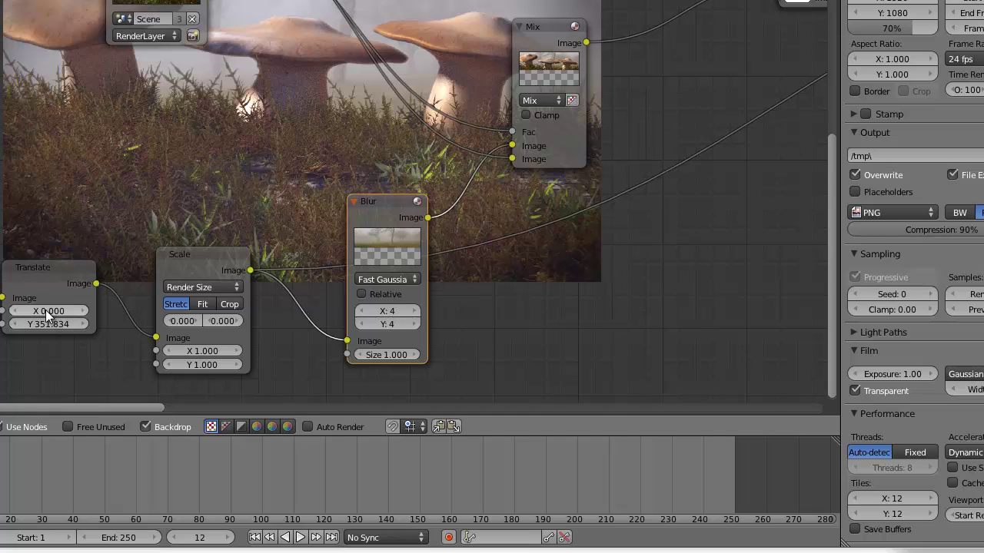
# Step: Reset the background image's Translate Y offset to 0 and readjust it to 339.121
pyautogui.press('BackSpace')
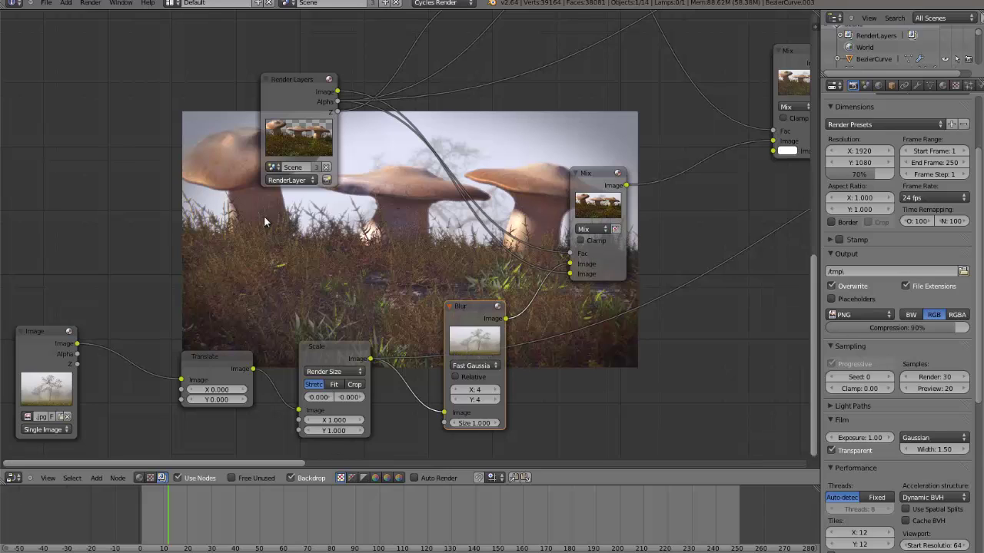
pyautogui.click(215, 400)
pyautogui.write('292.641')
pyautogui.press('Return')
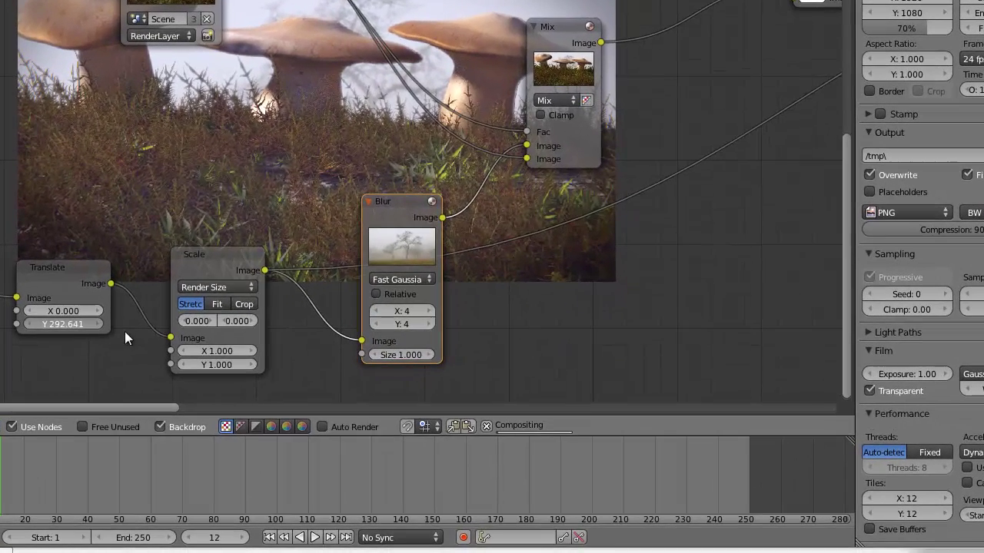
pyautogui.moveTo(124, 331); pyautogui.dragTo(138, 331)
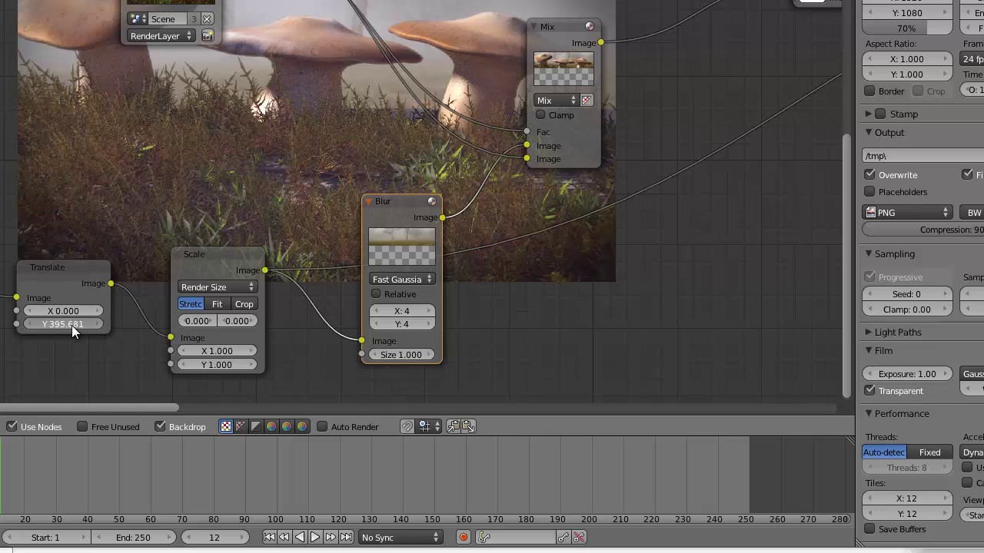
pyautogui.moveTo(72, 325); pyautogui.dragTo(54, 346)
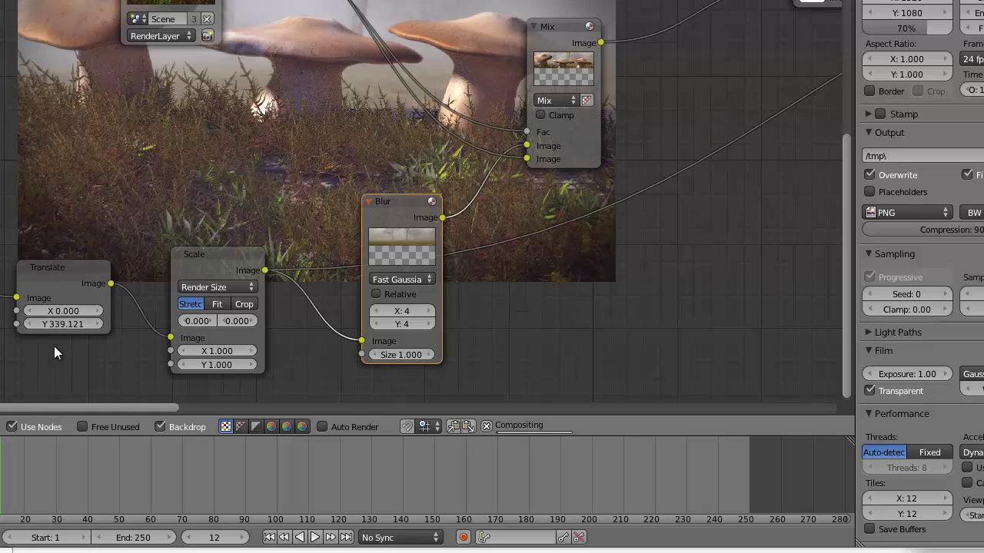
# Step: Set the dispersion of the Lens Distortion node before the final Mix node to 0
pyautogui.moveTo(380, 160); pyautogui.dragTo(274, 141, button='middle')
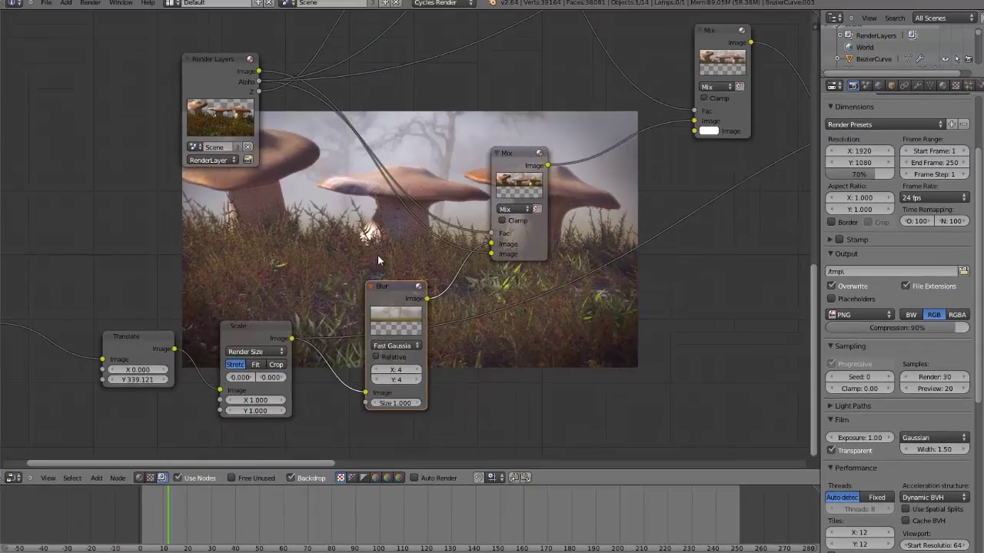
pyautogui.scroll(-2, 378, 256)
pyautogui.moveTo(508, 288); pyautogui.dragTo(304, 358, button='middle')
pyautogui.scroll(3, 304, 364)
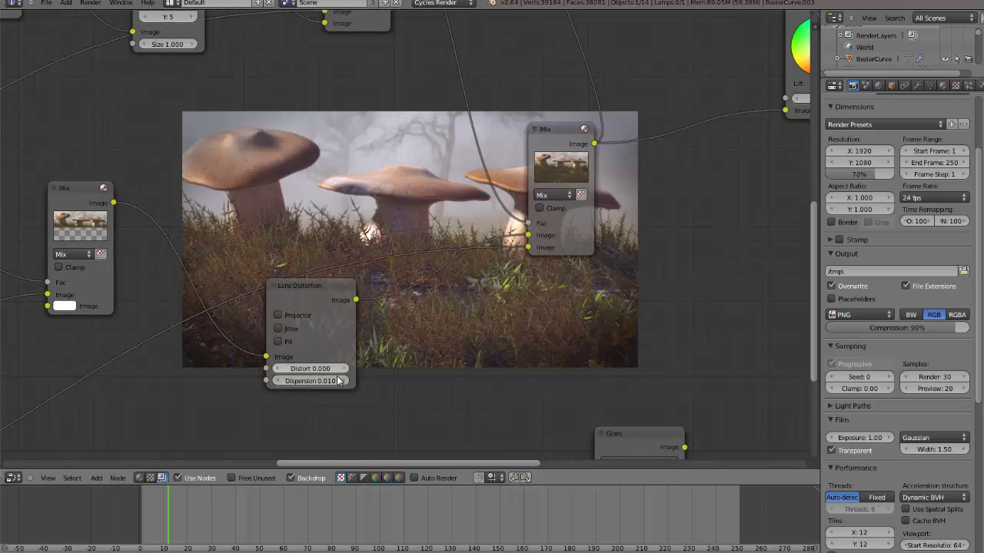
pyautogui.click(323, 381)
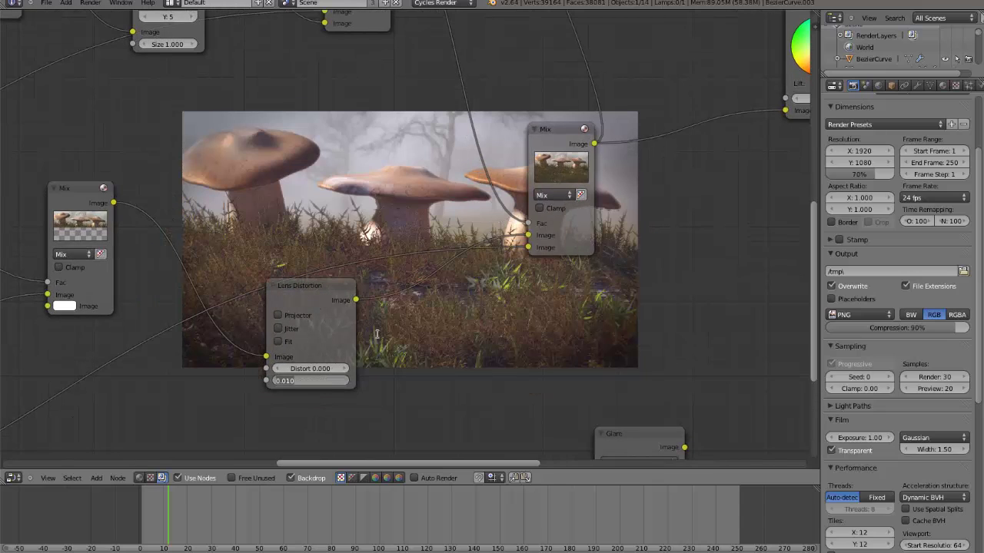
pyautogui.write('0')
pyautogui.press('Return')
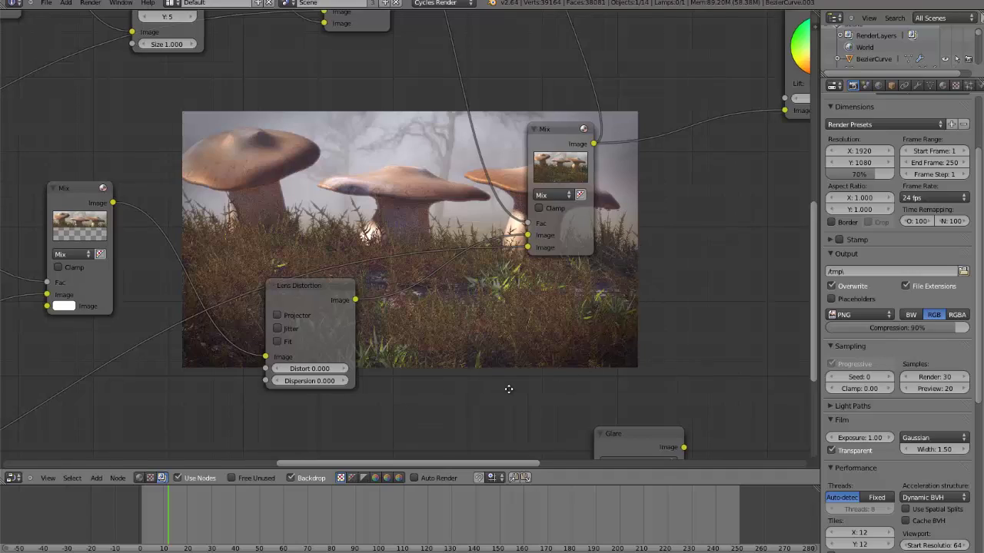
# Step: Set the same Lens Distortion node's dispersion to 0.01
pyautogui.moveTo(508, 390); pyautogui.dragTo(443, 410, button='middle')
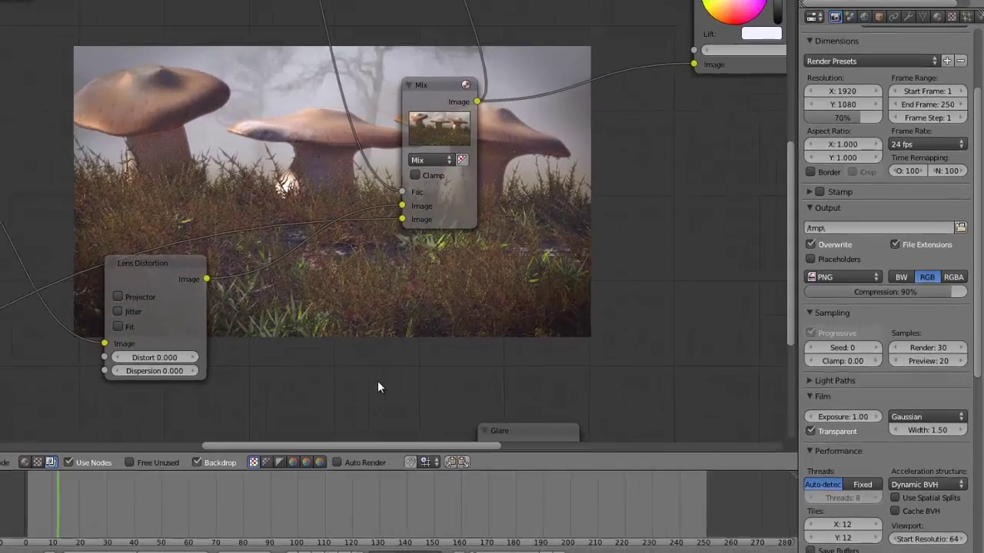
pyautogui.scroll(-3, 369, 361)
pyautogui.click(104, 256)
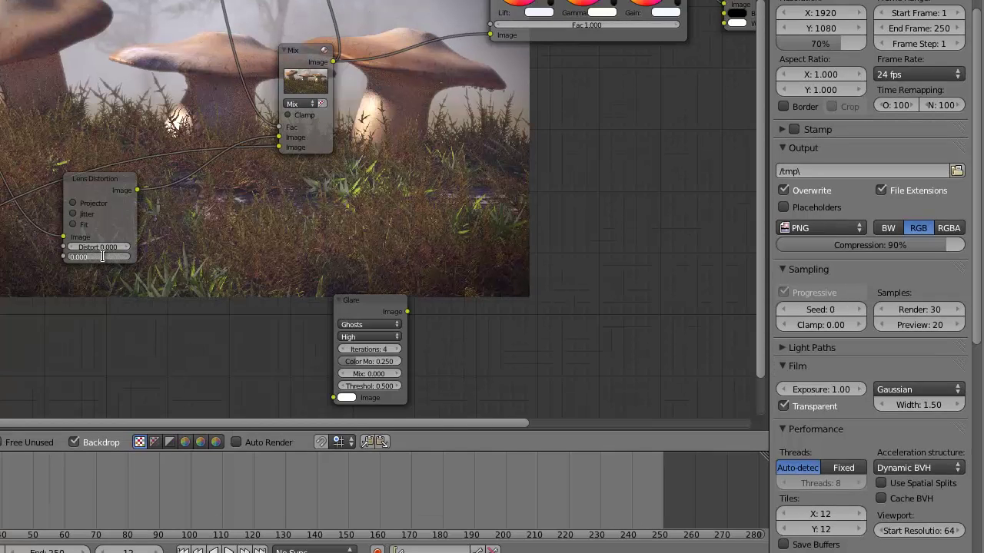
pyautogui.write('0.01')
pyautogui.press('Return')
# Step: Move the Color Balance node away from the RGB Curves node and view its lift, gamma and gain wheels up close
pyautogui.moveTo(316, 209); pyautogui.dragTo(299, 151, button='middle')
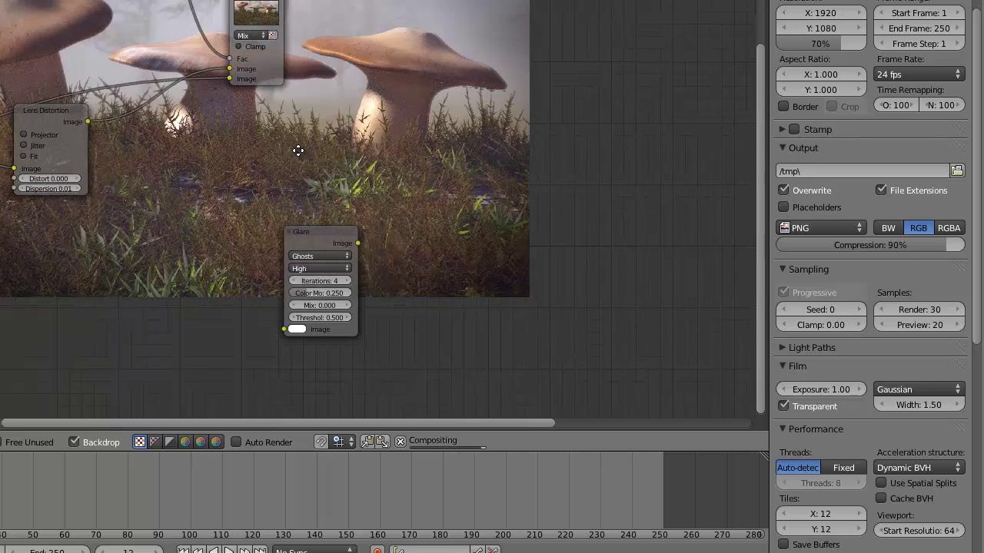
pyautogui.moveTo(464, 166); pyautogui.dragTo(301, 265, button='middle')
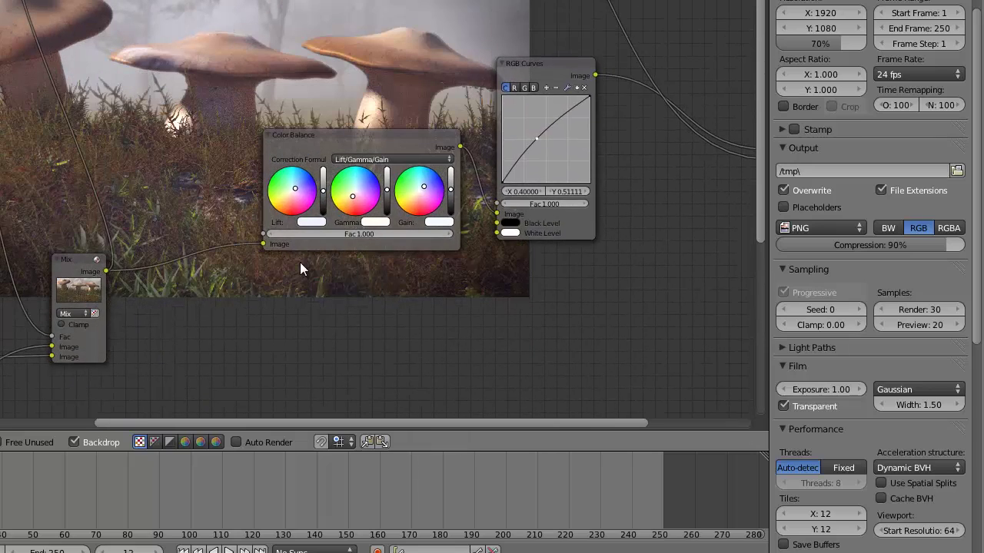
pyautogui.moveTo(365, 140); pyautogui.dragTo(281, 115)
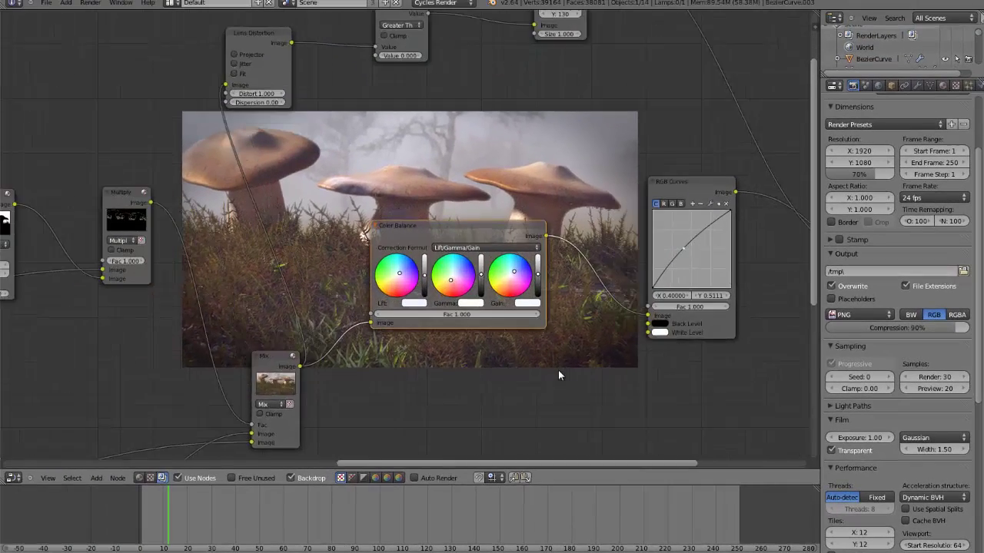
pyautogui.scroll(2, 558, 369)
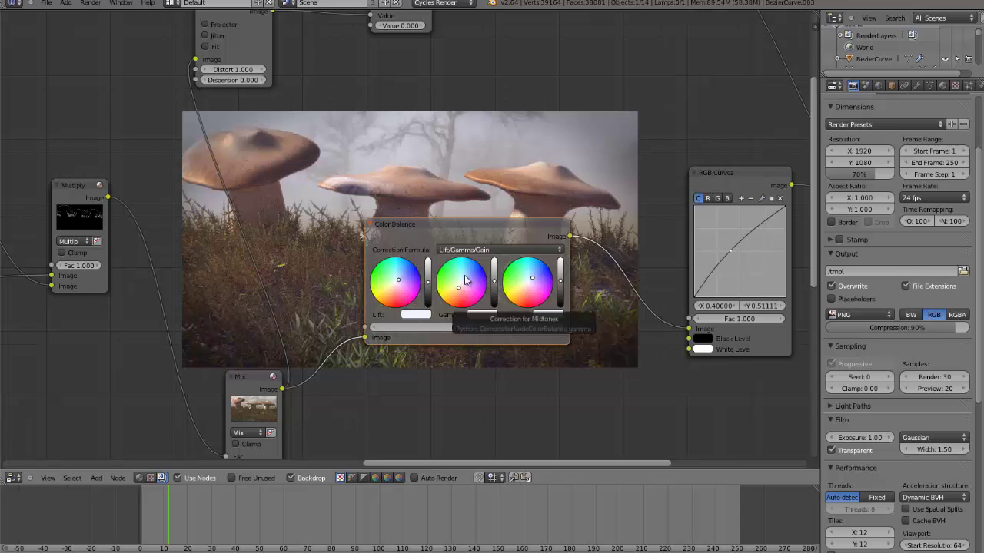
# Step: Bypass the Color Balance node by linking the Mix output straight to RGB Curves' Image input and removing the link into Black Level
pyautogui.scroll(-2, 464, 280)
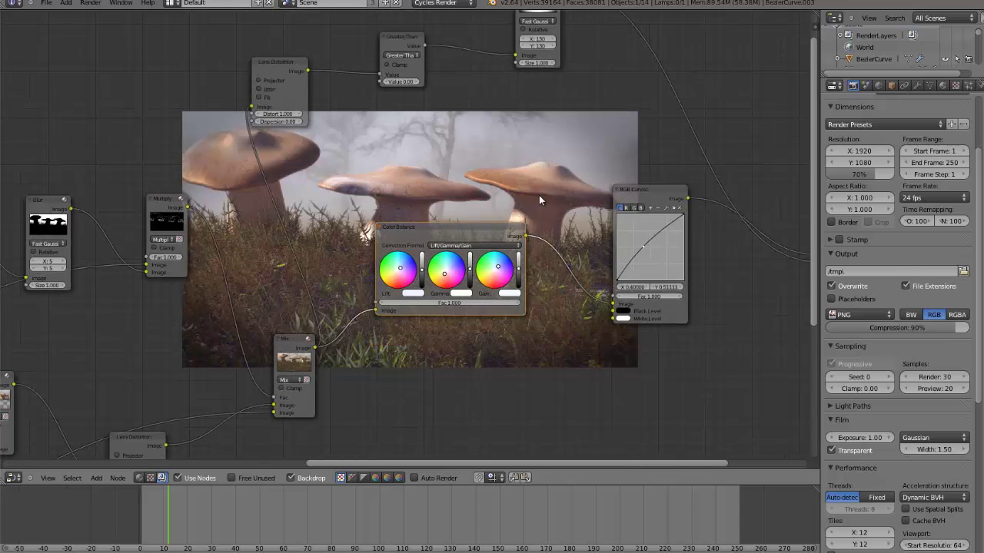
pyautogui.moveTo(539, 196); pyautogui.dragTo(634, 211, button='middle')
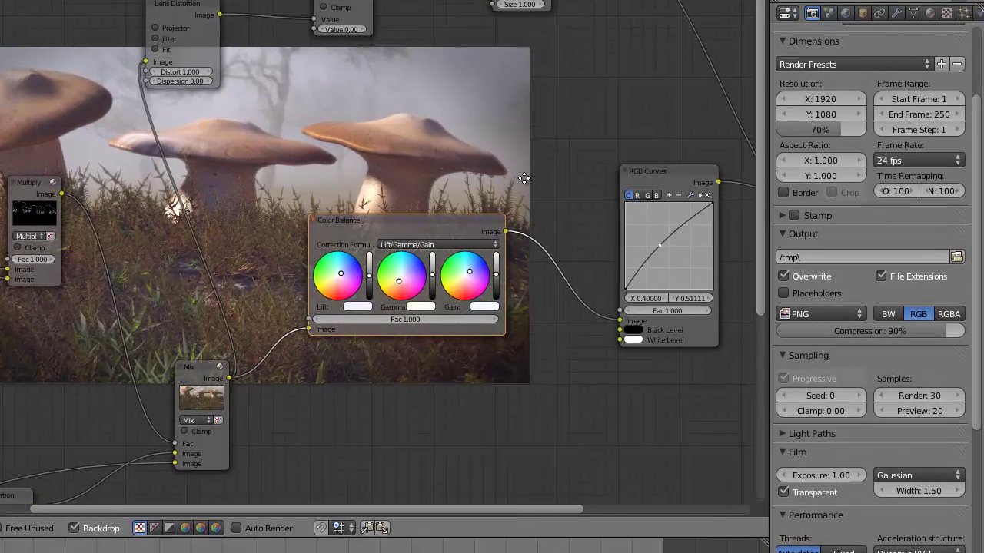
pyautogui.moveTo(308, 329); pyautogui.dragTo(619, 320)
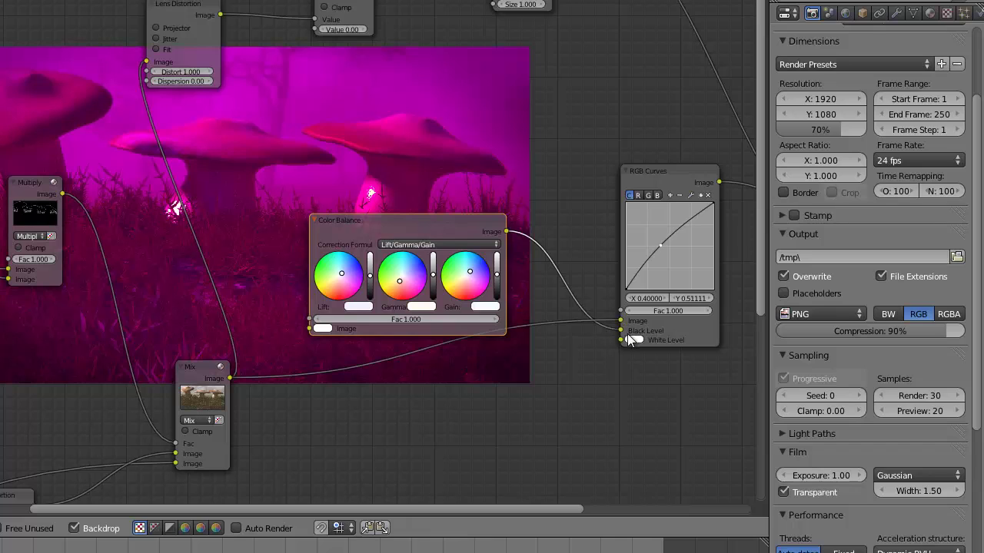
pyautogui.moveTo(621, 330); pyautogui.dragTo(613, 333)
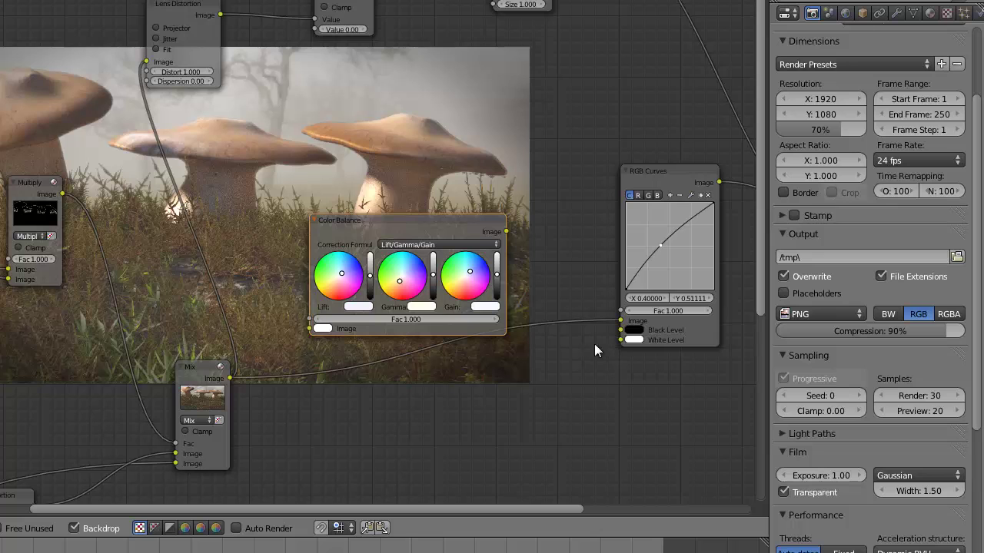
# Step: Route the Mix output back through the Color Balance node into the RGB Curves node's Image input
pyautogui.moveTo(584, 351); pyautogui.dragTo(432, 245, button='middle')
pyautogui.scroll(1, 432, 244)
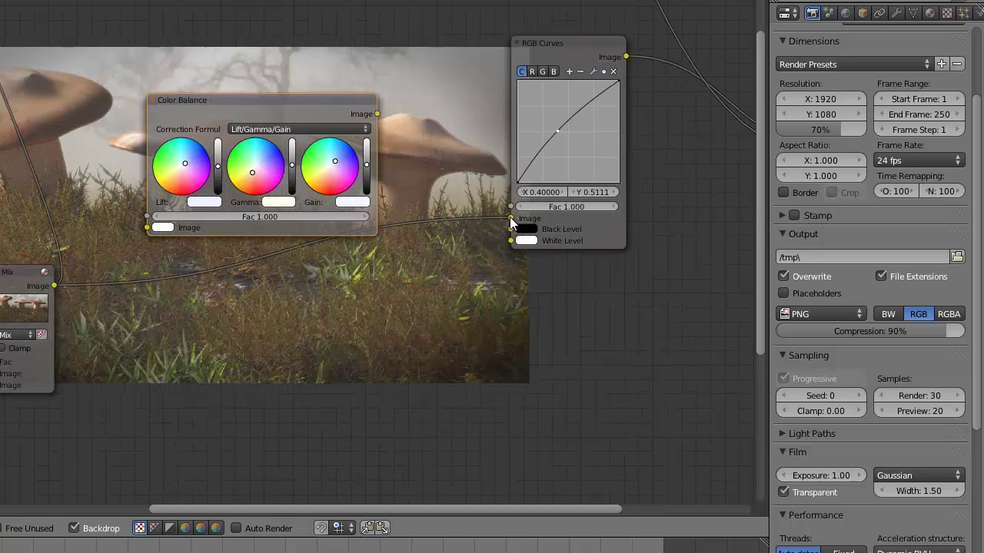
pyautogui.moveTo(510, 217); pyautogui.dragTo(148, 228)
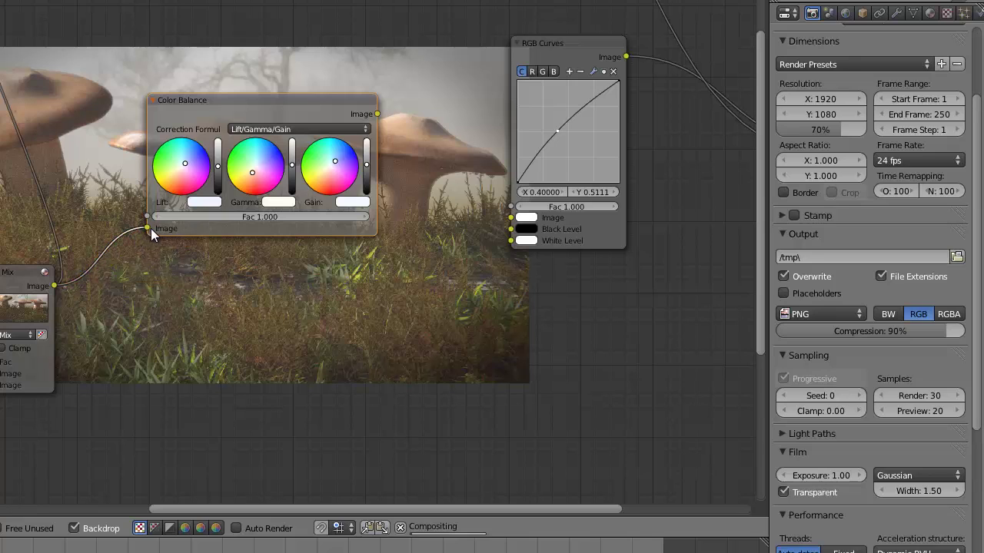
pyautogui.moveTo(377, 113); pyautogui.dragTo(509, 216)
# Step: Shift the midpoint of the RGB Curves node's combined curve to X 0.42778, Y 0.52222
pyautogui.moveTo(423, 54); pyautogui.dragTo(152, 223, button='middle')
pyautogui.scroll(-2, 133, 392)
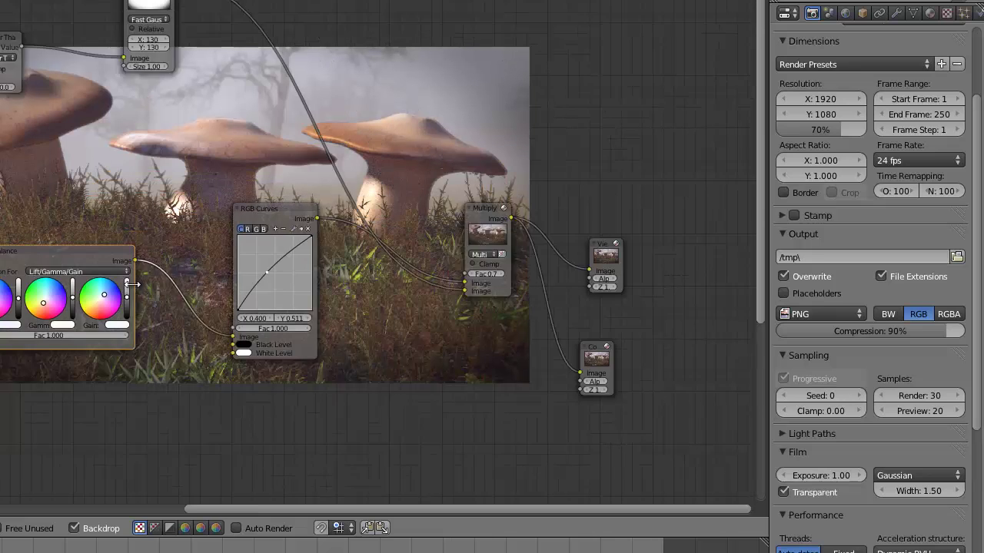
pyautogui.scroll(3, 375, 342)
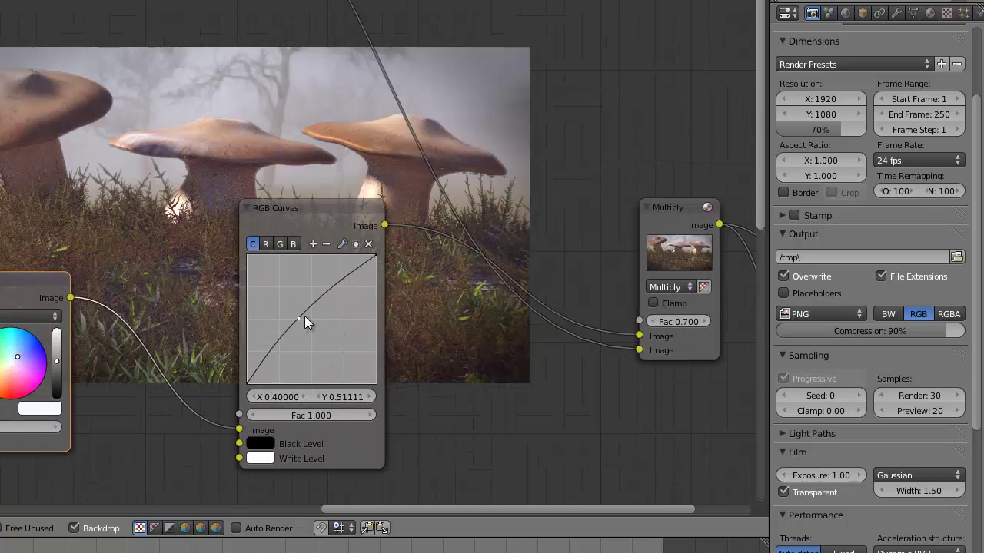
pyautogui.moveTo(299, 317)
pyautogui.mouseDown()
pyautogui.moveTo(307, 324)
pyautogui.moveTo(302, 316)
pyautogui.mouseUp()
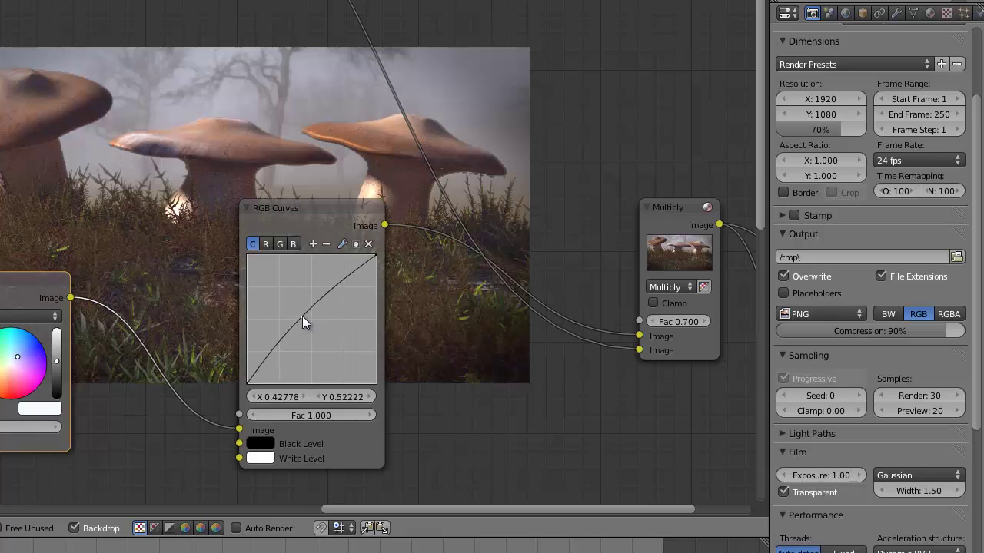
# Step: Examine the whole compositing node tree, from the image and render inputs to the final Multiply and output nodes, against the backdrop
pyautogui.scroll(-4, 233, 151)
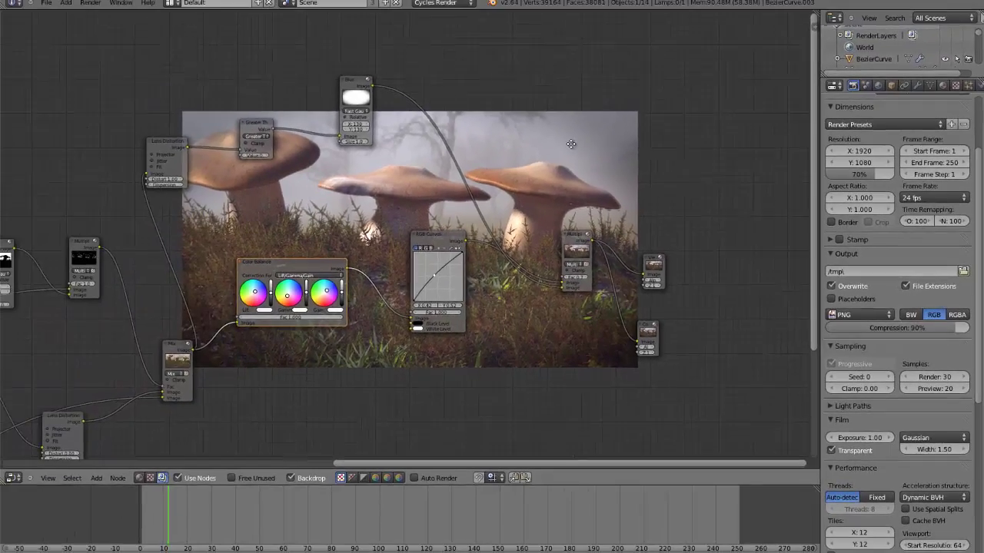
pyautogui.moveTo(447, 100); pyautogui.dragTo(281, 92, button='middle')
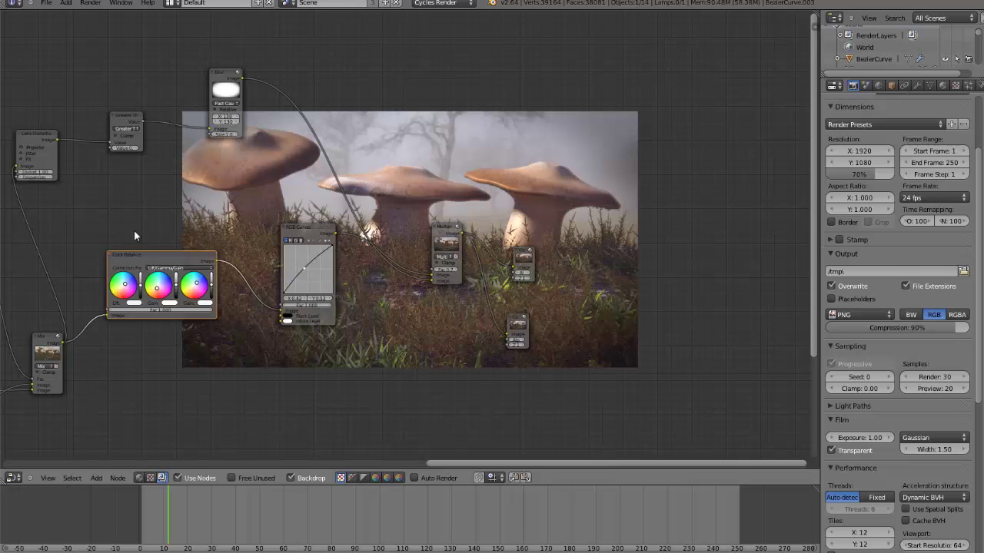
pyautogui.scroll(3, 460, 310)
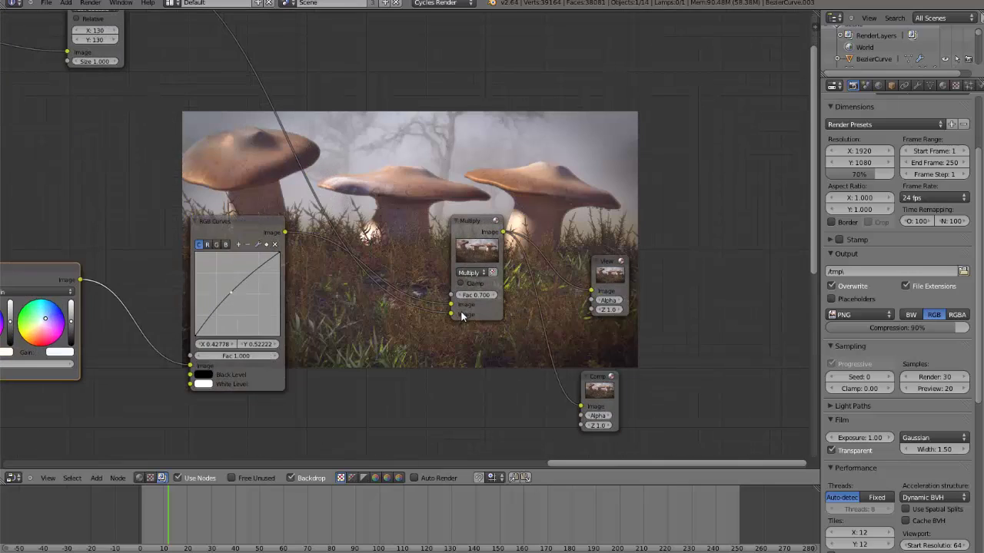
pyautogui.scroll(-2, 461, 317)
pyautogui.scroll(-2, 328, 373)
pyautogui.moveTo(329, 374); pyautogui.dragTo(712, 356, button='middle')
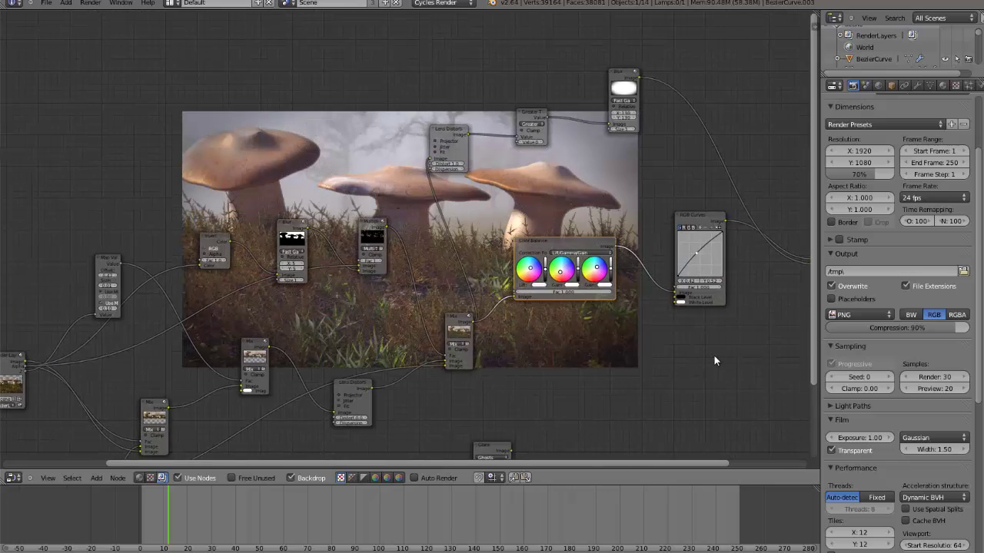
pyautogui.scroll(-2, 713, 354)
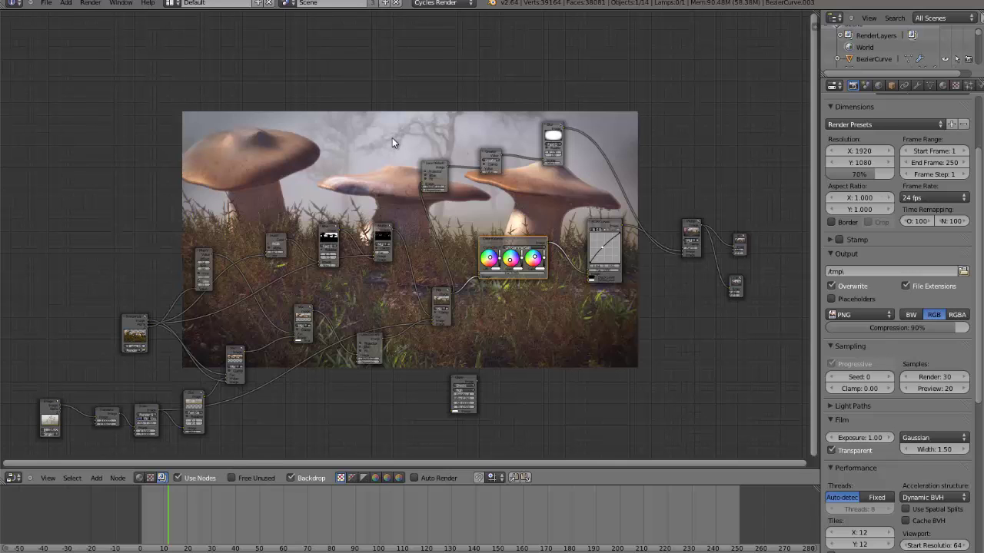
pyautogui.moveTo(383, 155); pyautogui.dragTo(525, 257, button='middle')
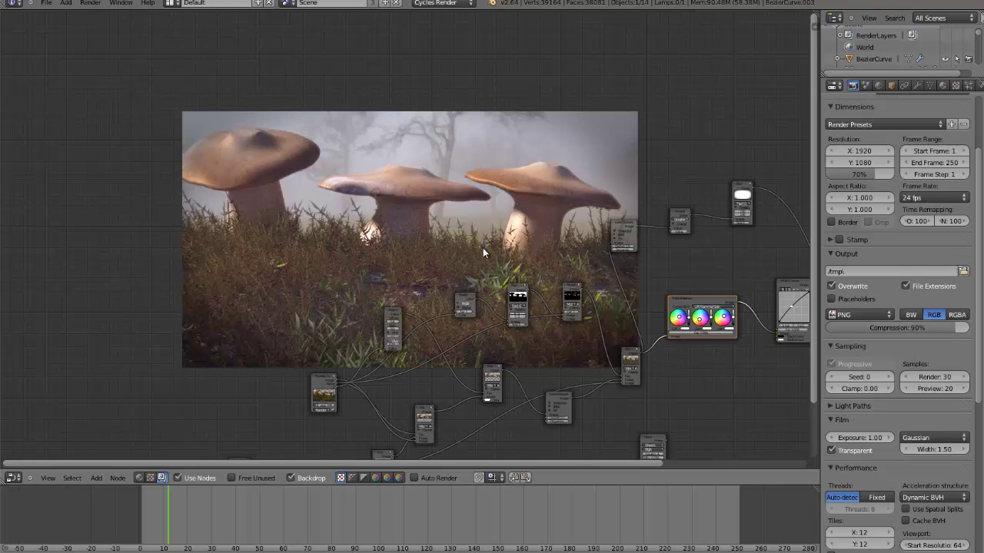
pyautogui.moveTo(453, 275); pyautogui.dragTo(304, 150, button='middle')
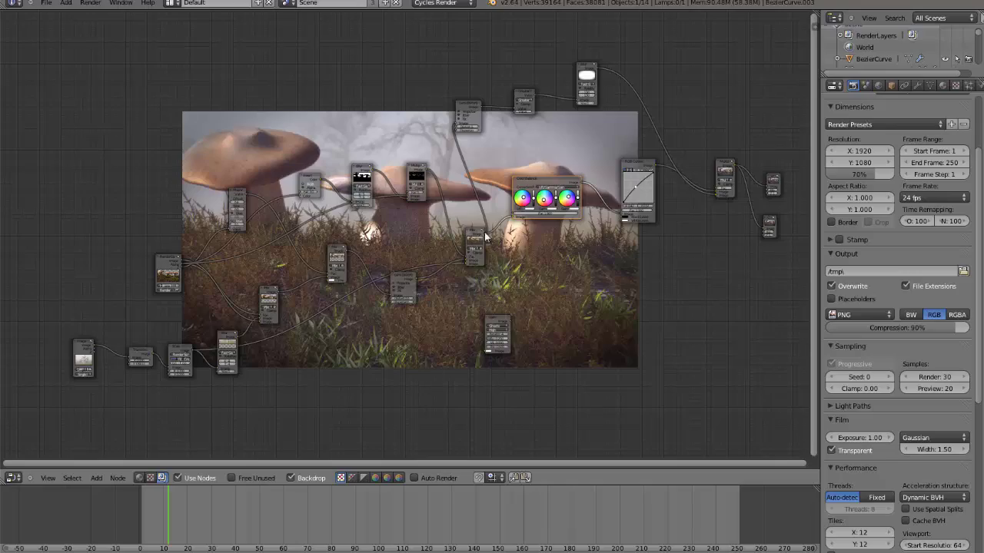
pyautogui.moveTo(357, 87)
pyautogui.mouseDown(button='middle')
pyautogui.moveTo(449, 138)
pyautogui.moveTo(329, 105)
pyautogui.moveTo(369, 88)
pyautogui.mouseUp(button='middle')
pyautogui.scroll(-1, 369, 87)
pyautogui.scroll(2, 395, 117)
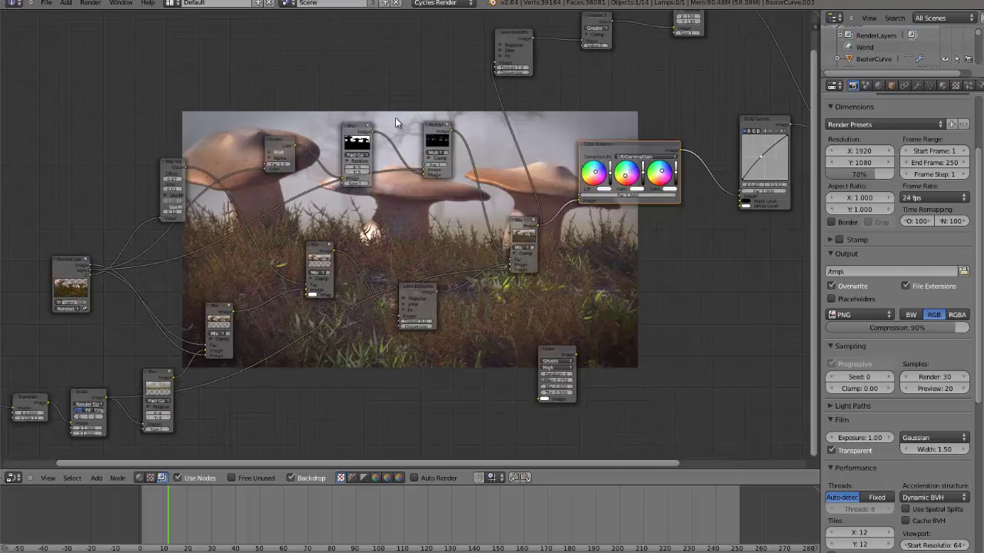
pyautogui.scroll(-1, 396, 110)
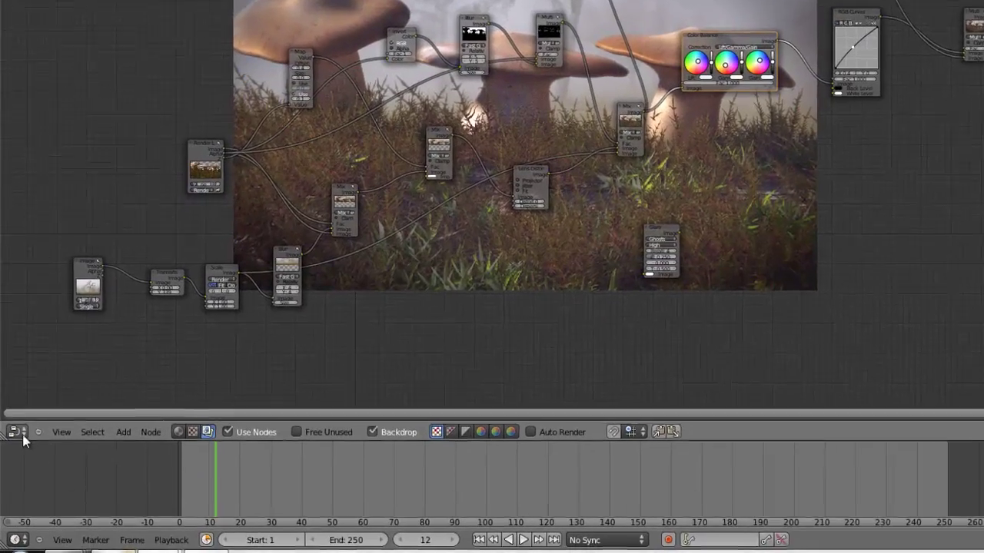
# Step: Switch the node editor area to the 3D View
pyautogui.click(18, 433)
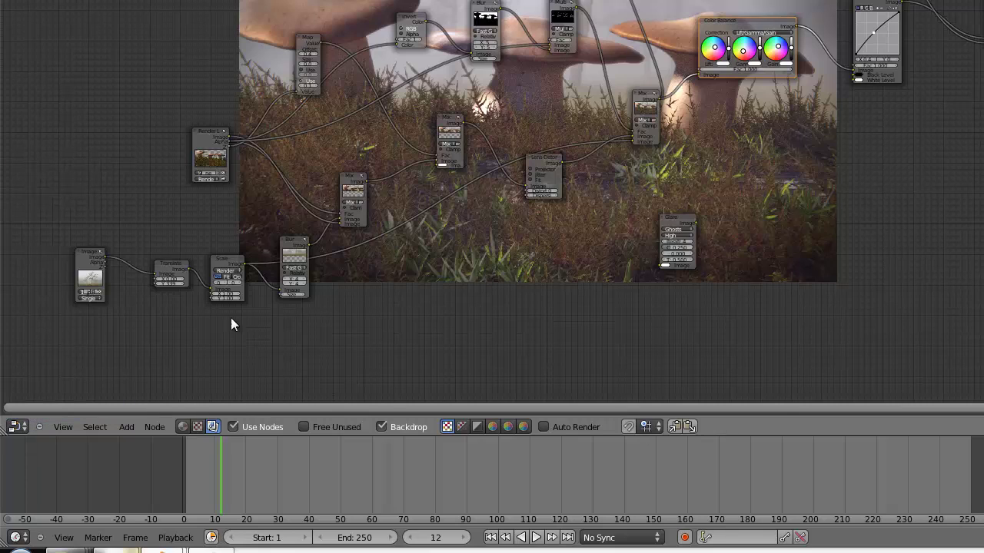
pyautogui.click(18, 426)
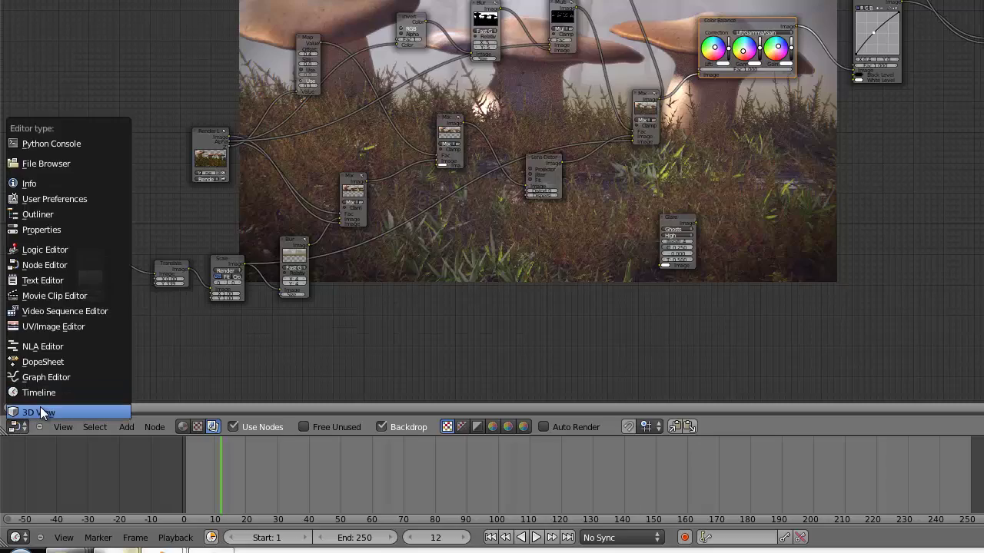
pyautogui.click(40, 413)
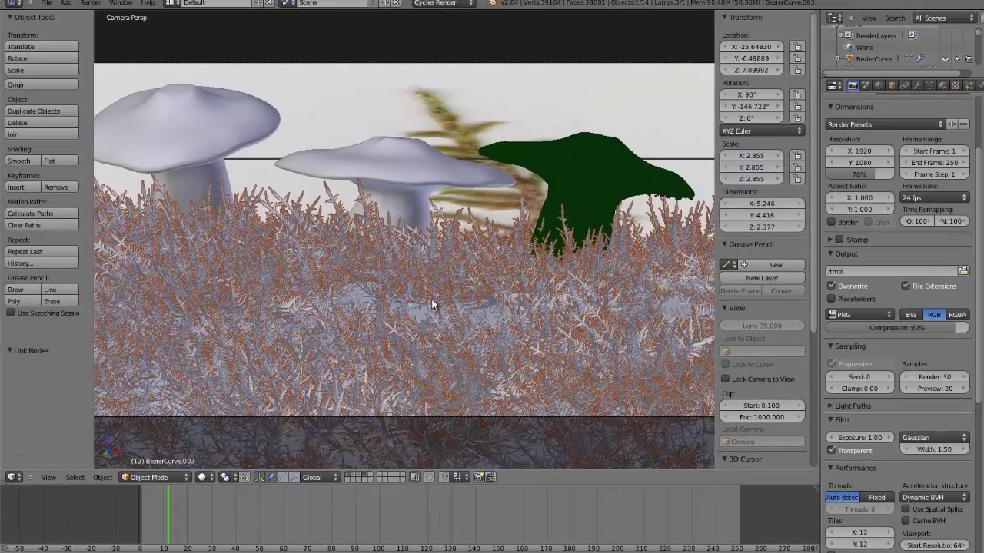
# Step: Select the leftmost mushroom in the camera view with the full camera frame in sight
pyautogui.scroll(-1, 432, 305)
pyautogui.scroll(-1, 432, 304)
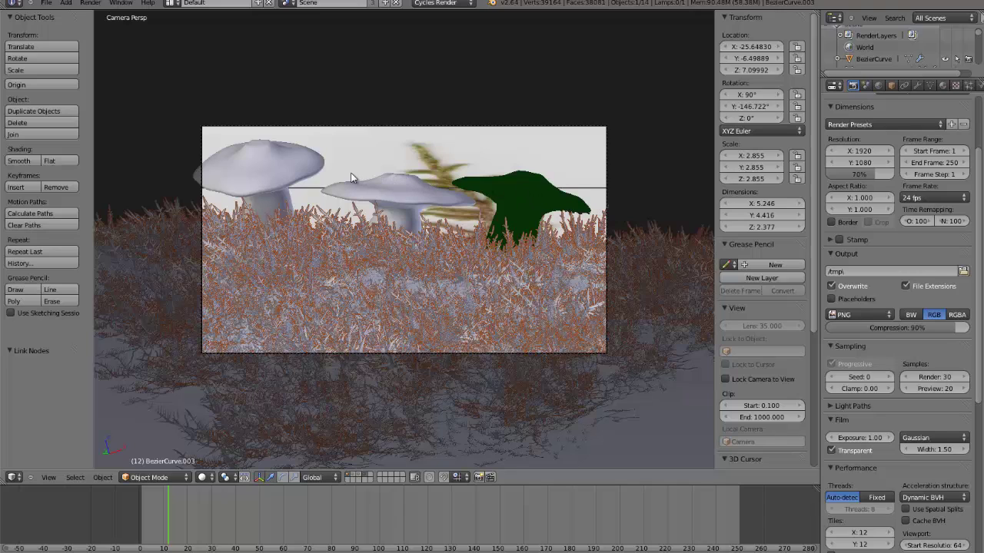
pyautogui.rightClick(304, 174)
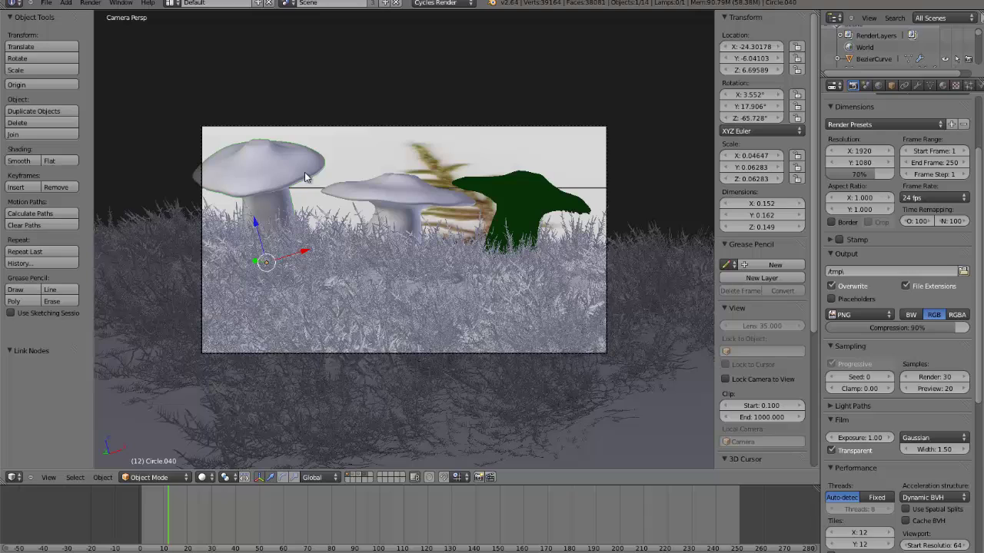